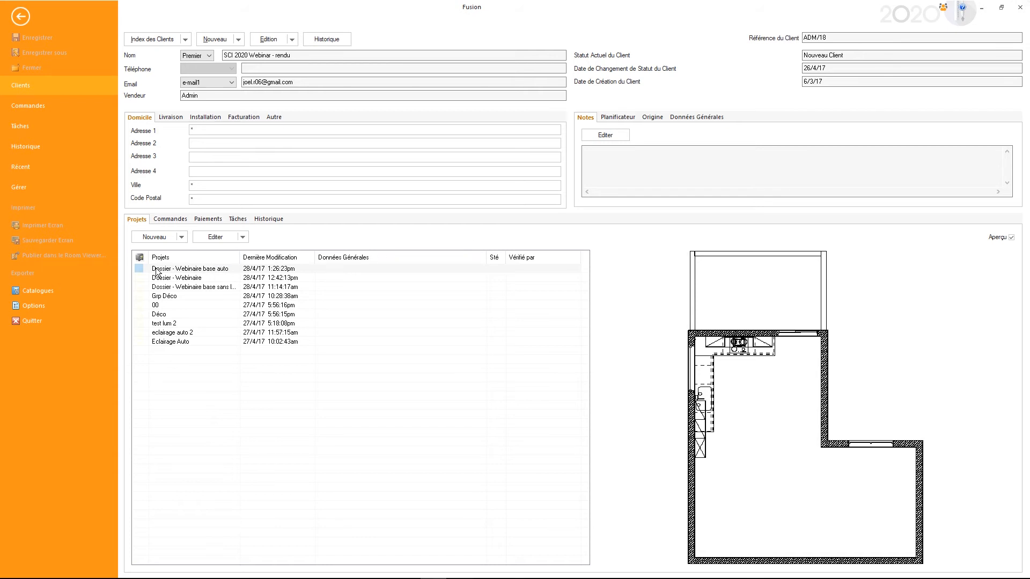
- Open the project "Dossier - Webinaire base auto" and show its perspective view in Rapide Noir et Blanc rendering
click(180, 270)
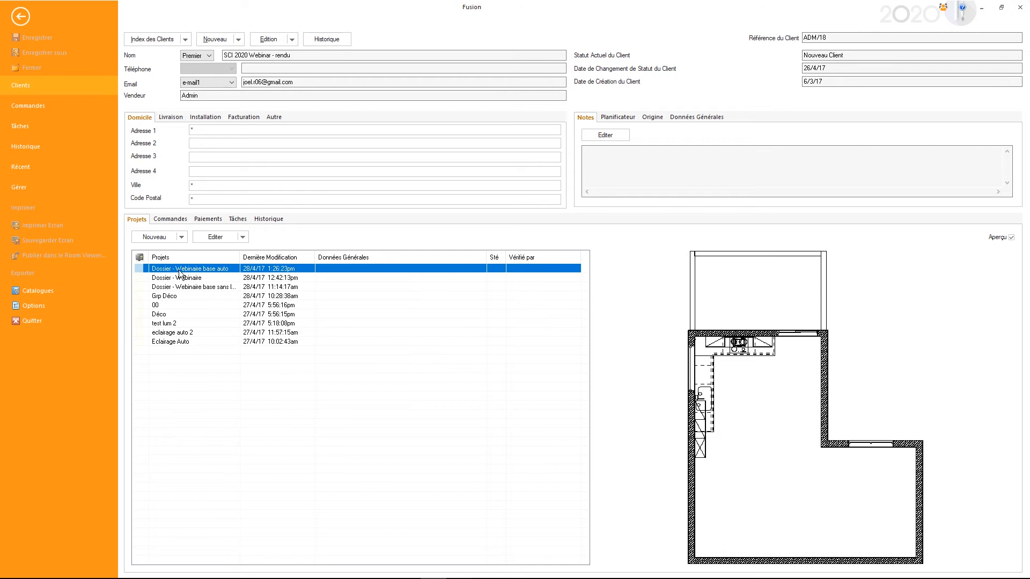
double_click(207, 269)
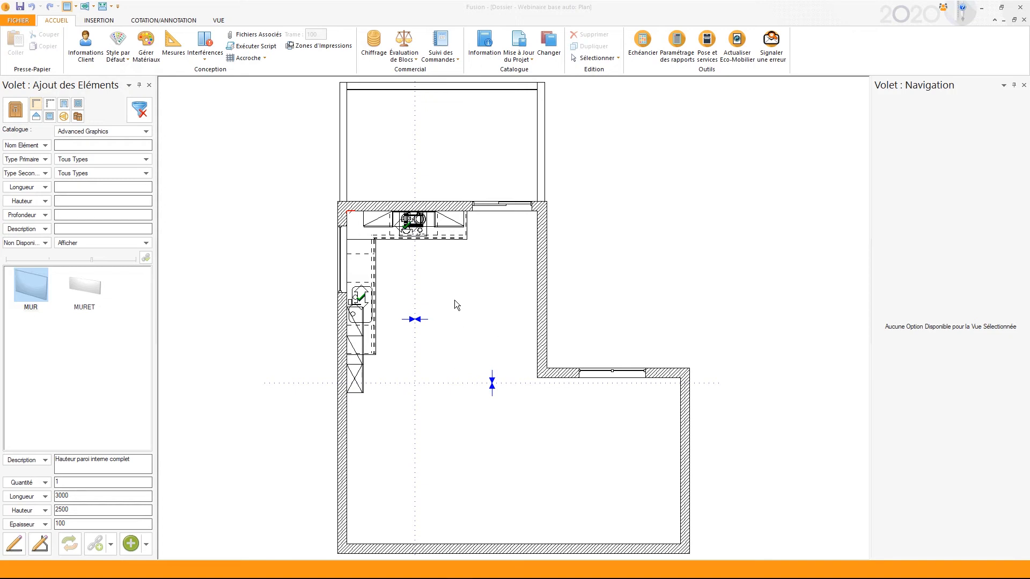
click(219, 21)
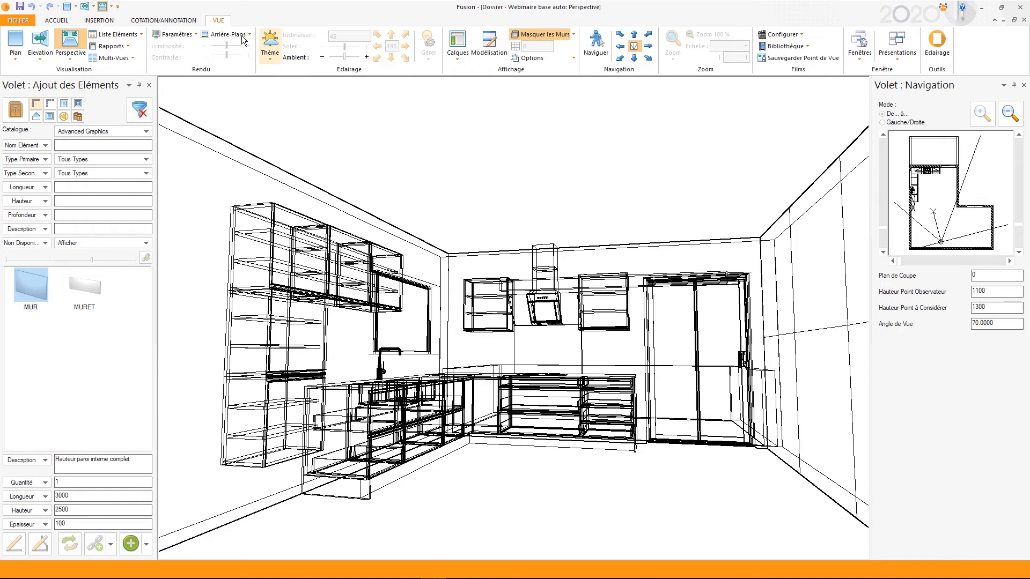
click(174, 34)
click(234, 60)
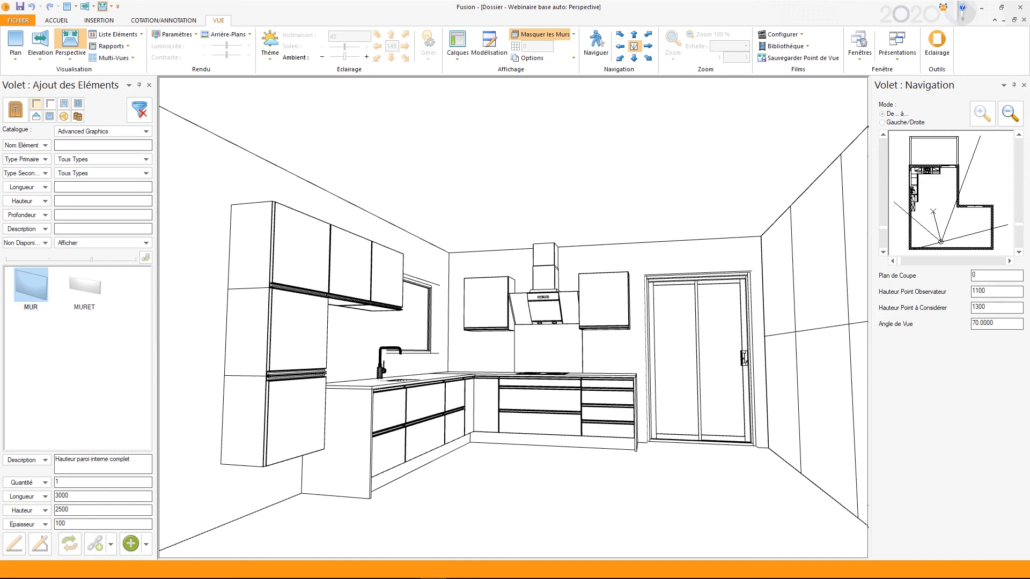
- Reposition the perspective viewpoint on the mini plan and navigate to a raised view over the kitchen
click(936, 200)
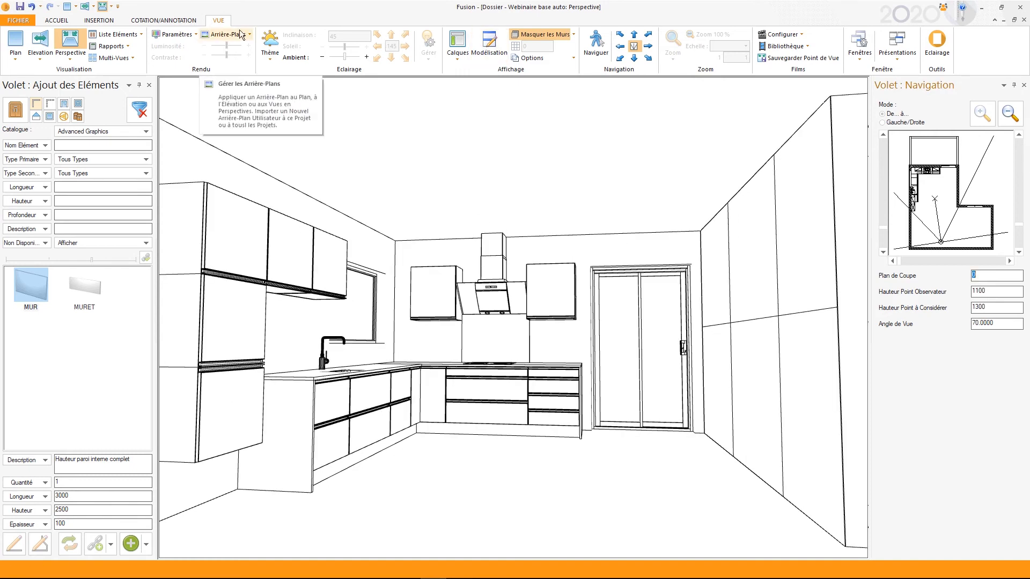
click(596, 43)
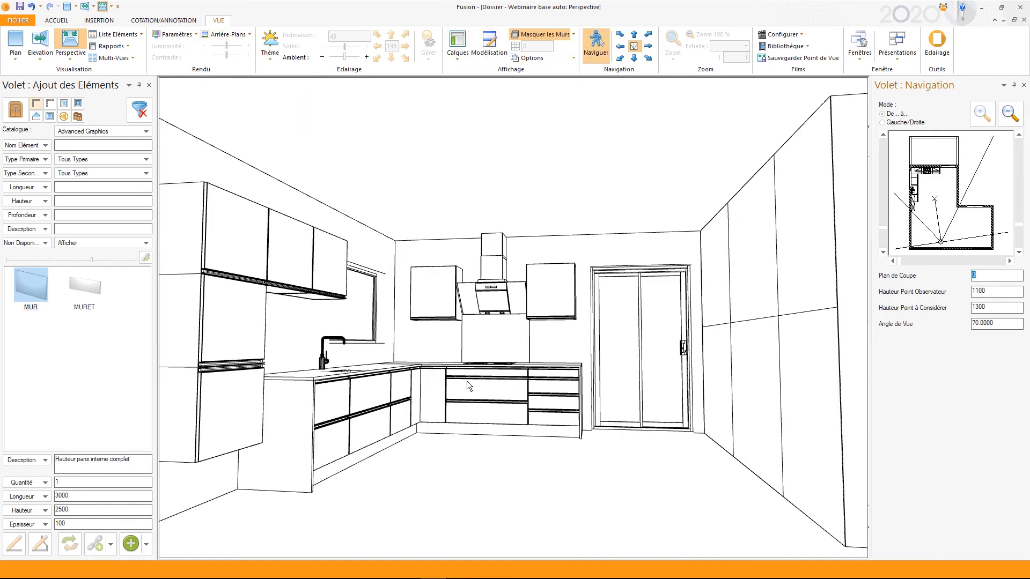
drag(487, 363, 701, 347)
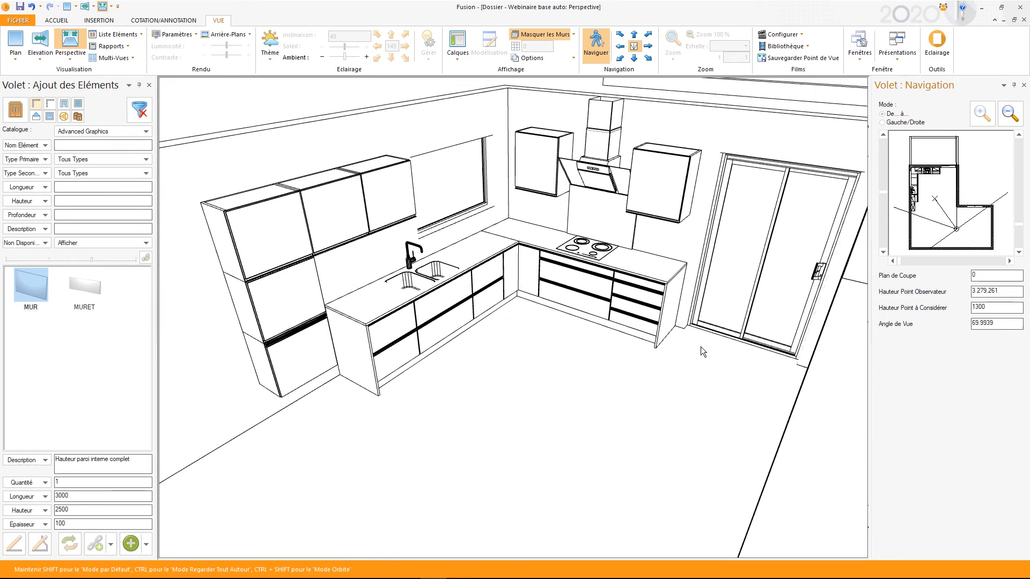
key(Escape)
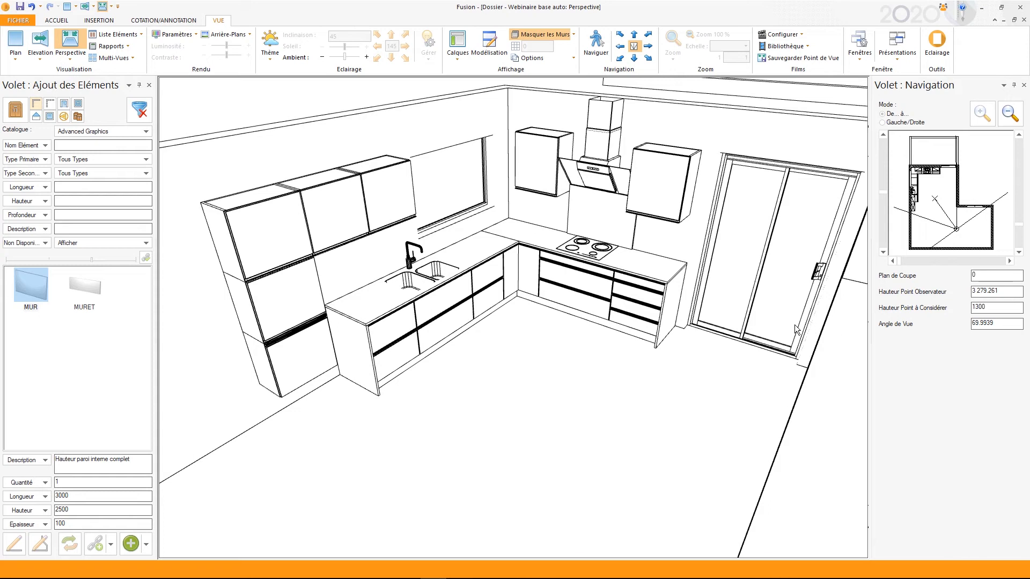
- Switch the navigation mode to Gauche/Droite and set the left and right limits of the kitchen view on the mini plan
click(883, 122)
right_click(954, 205)
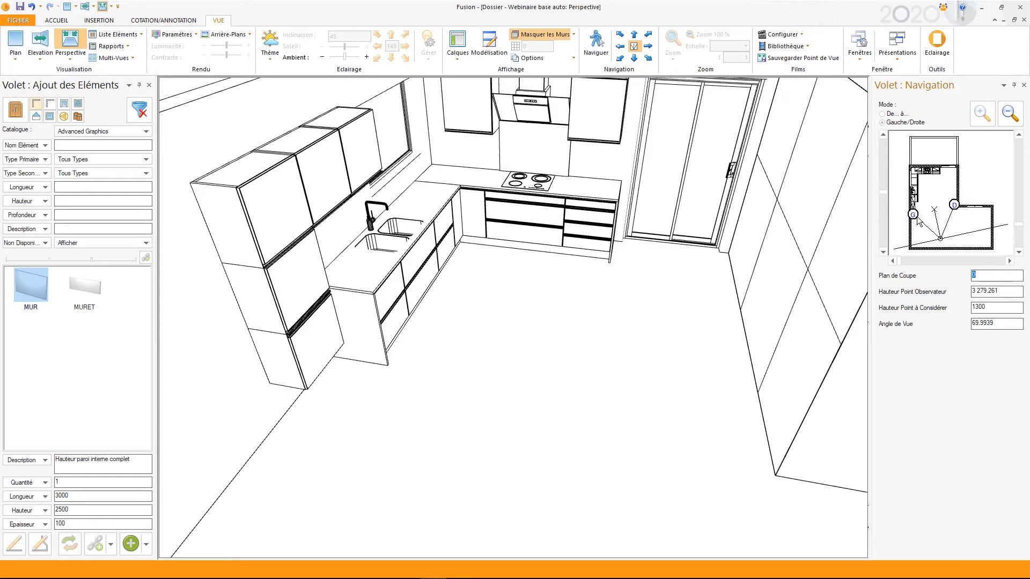
click(915, 215)
right_click(956, 206)
right_click(957, 206)
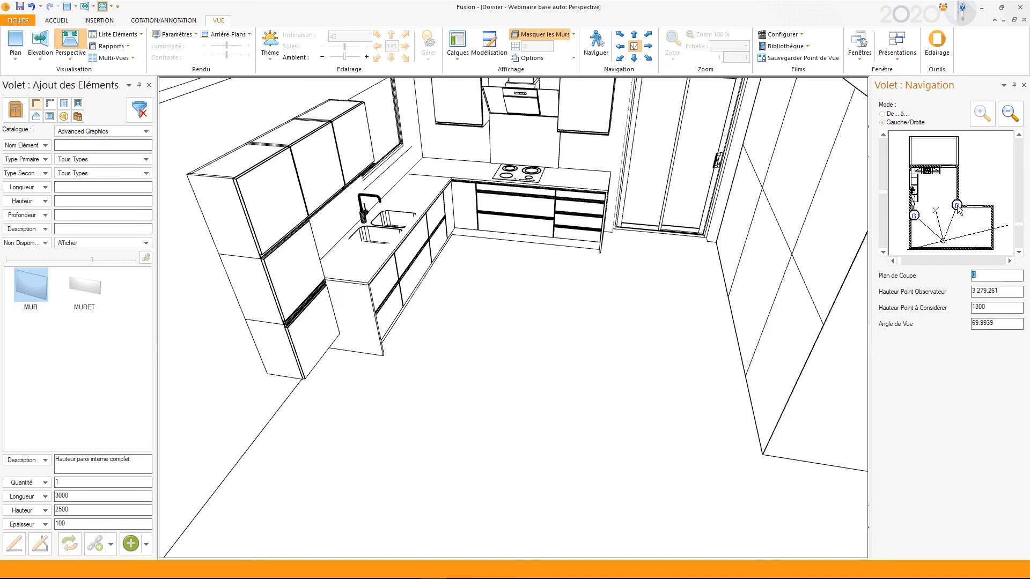
- Set the observer height to 1100 and the target point height to 1200 for the perspective view
double_click(1004, 294)
text(1100)
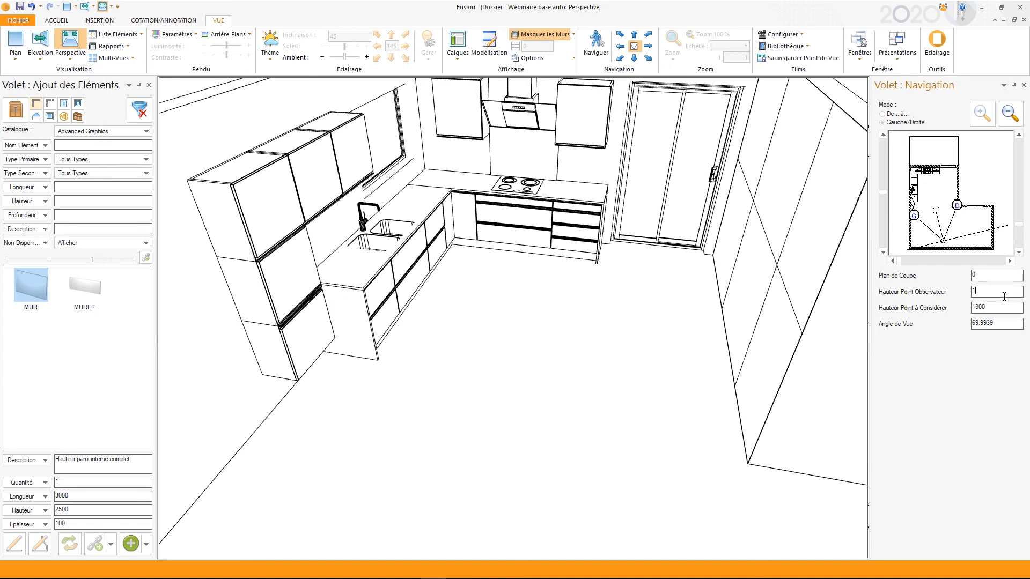
key(Return)
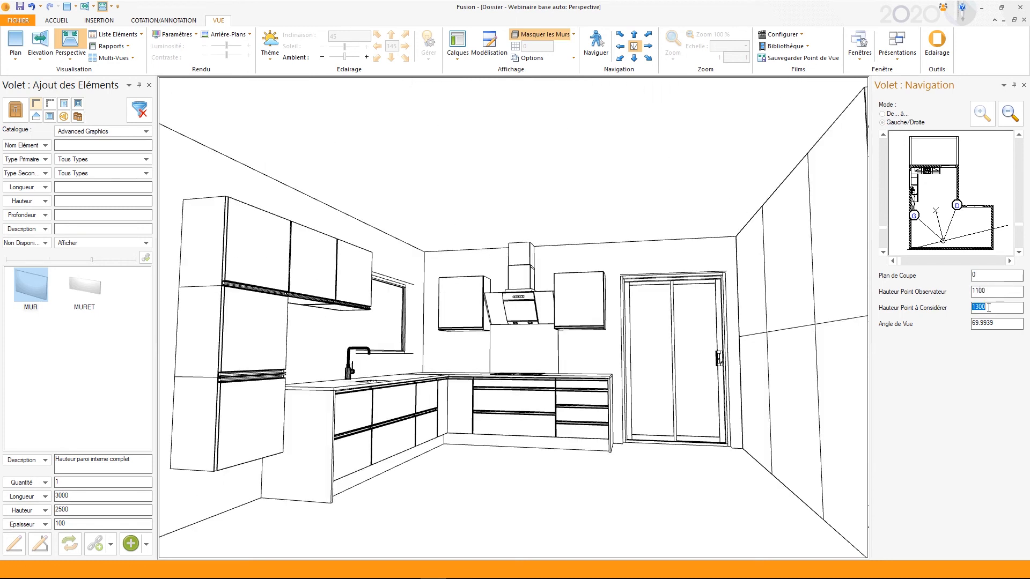
text(1200)
key(Return)
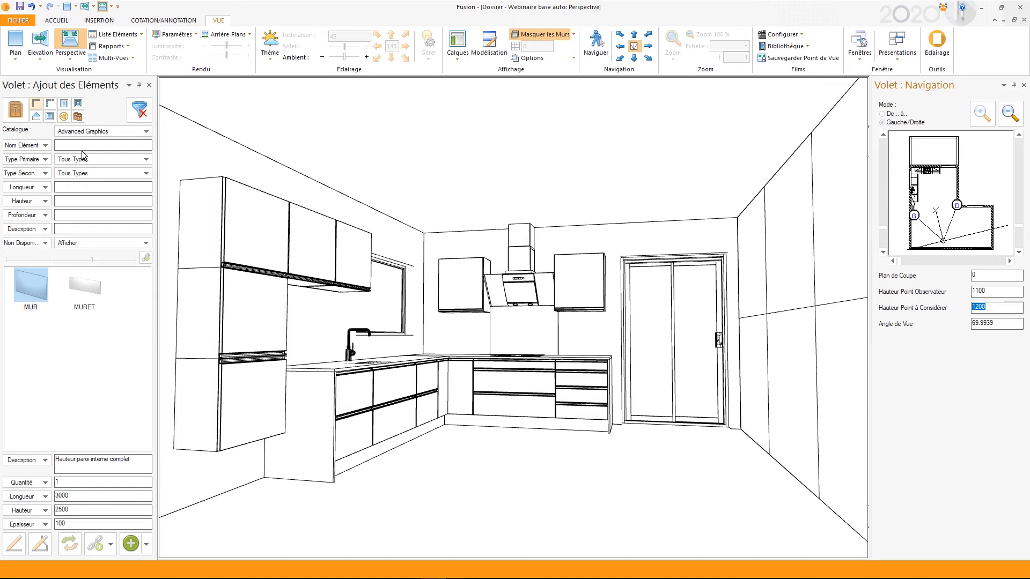
- Render the kitchen perspective with the Photo HQ setting and with the Prévisualisation setting to compare them
click(179, 34)
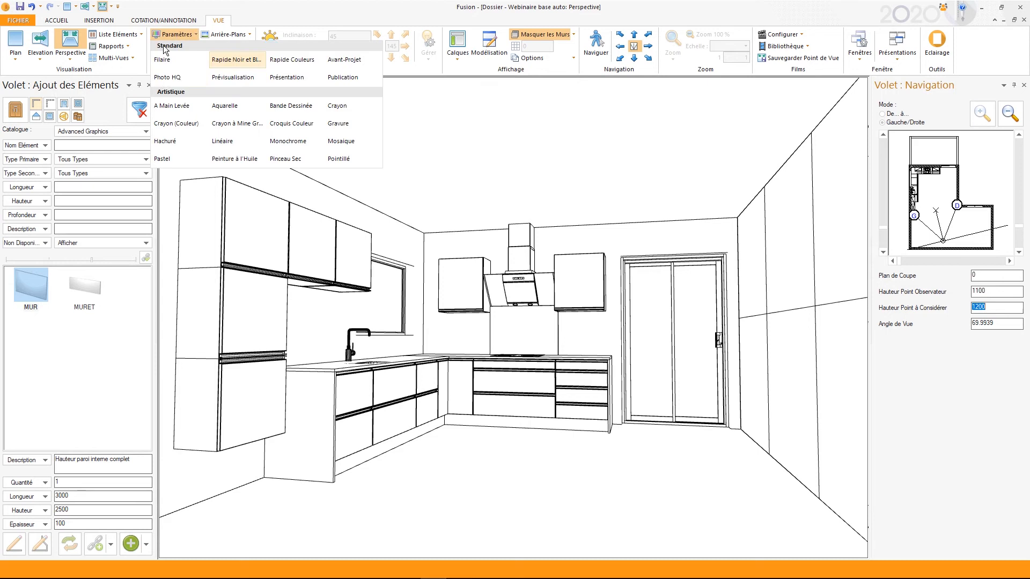
click(172, 79)
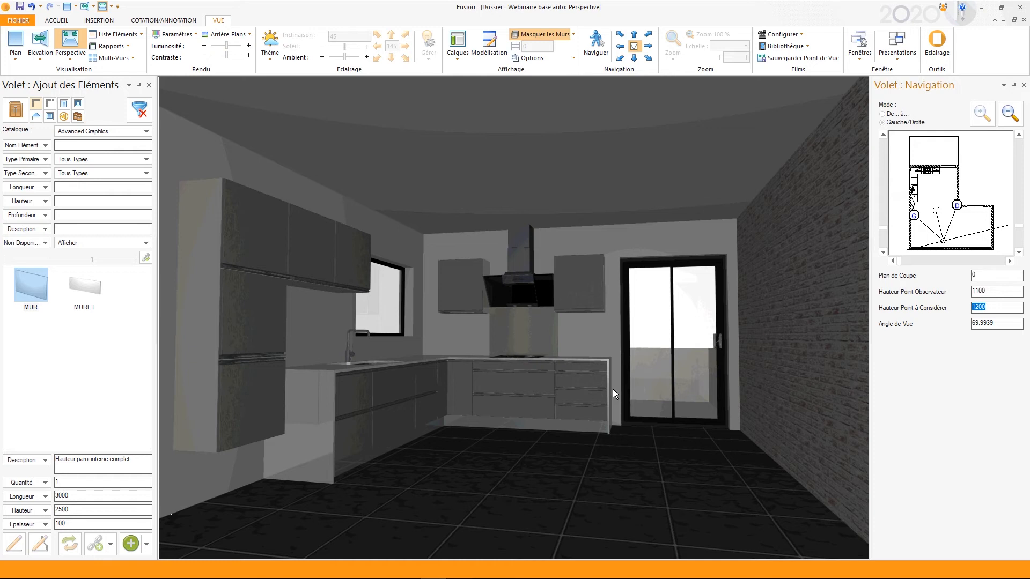
click(173, 35)
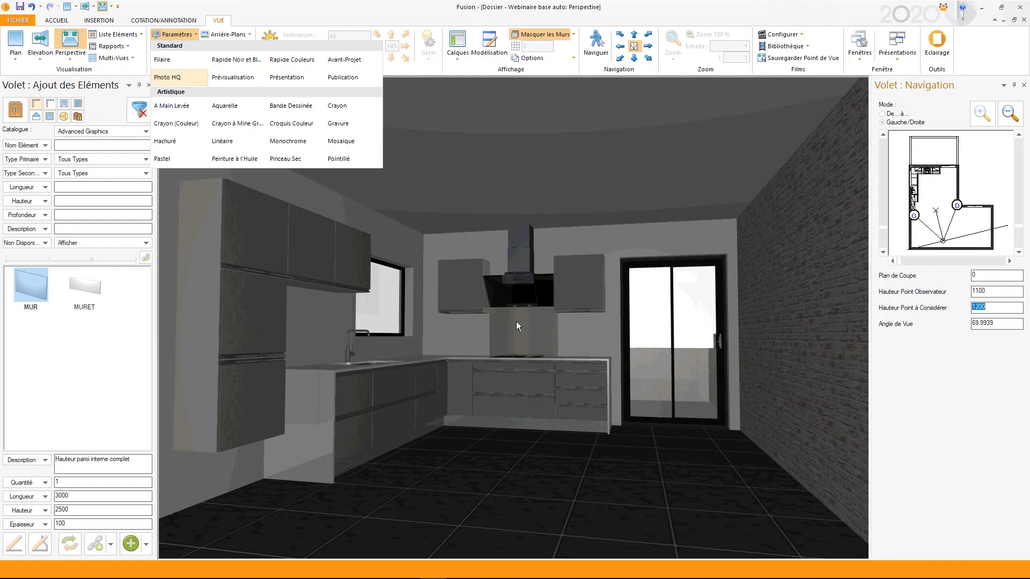
click(233, 78)
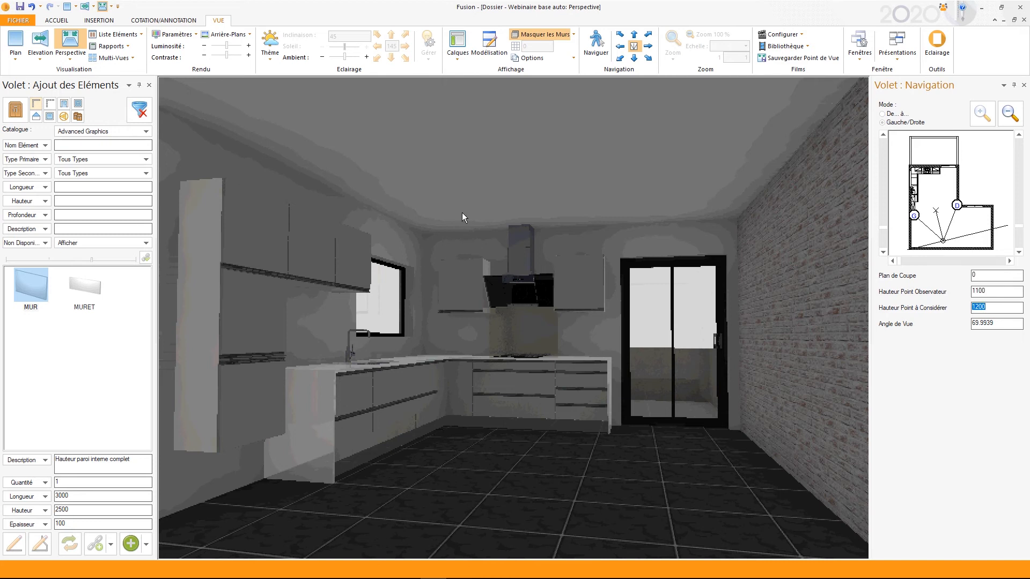
- Apply the Défaut lighting theme to the perspective and render it in Photo HQ
click(269, 47)
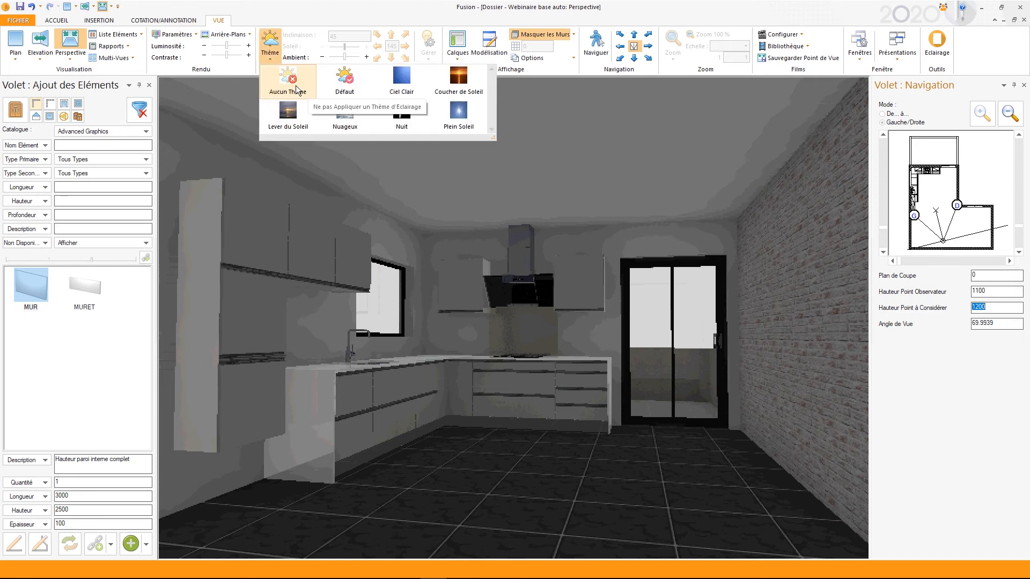
click(334, 84)
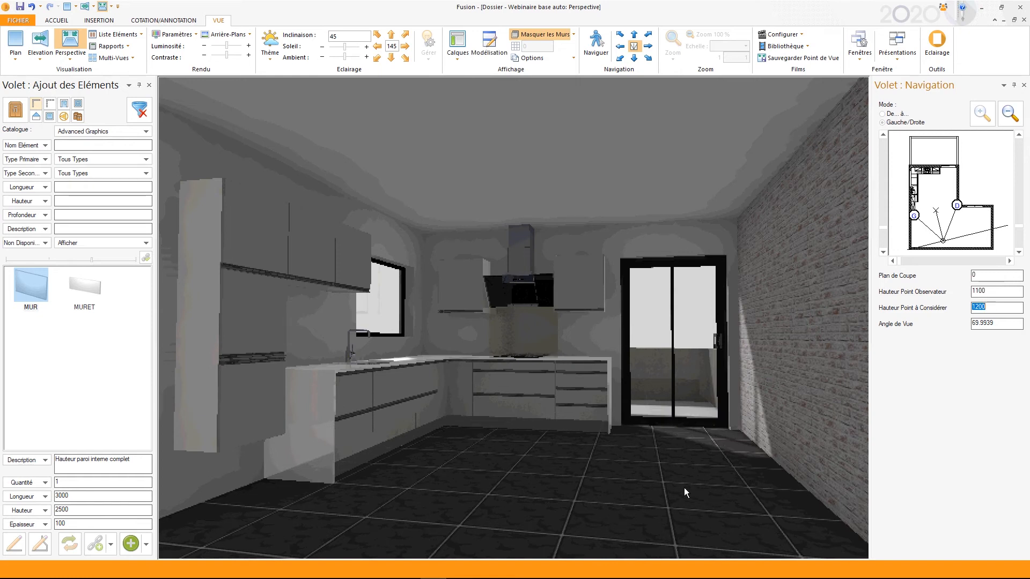
click(274, 54)
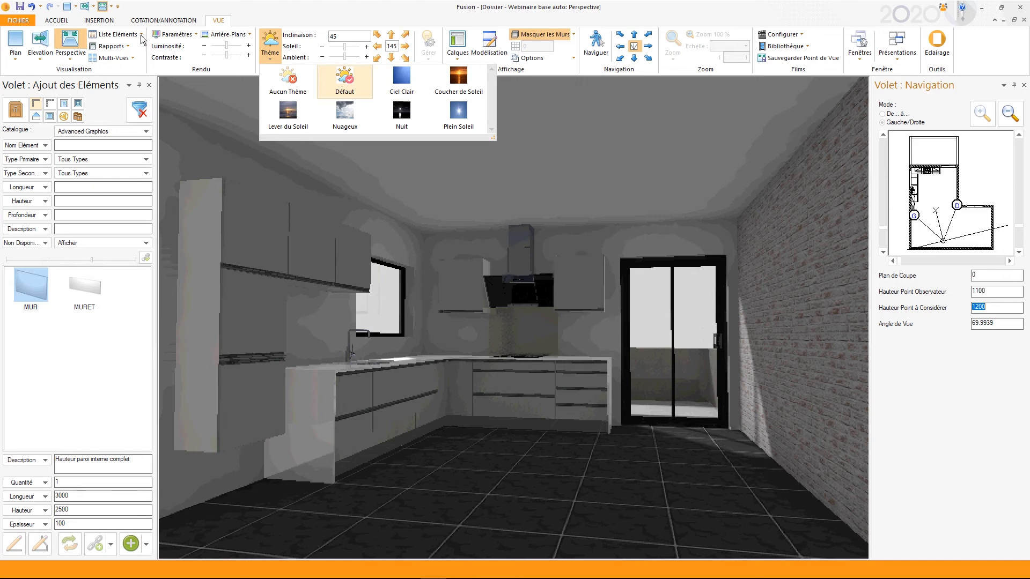
click(168, 34)
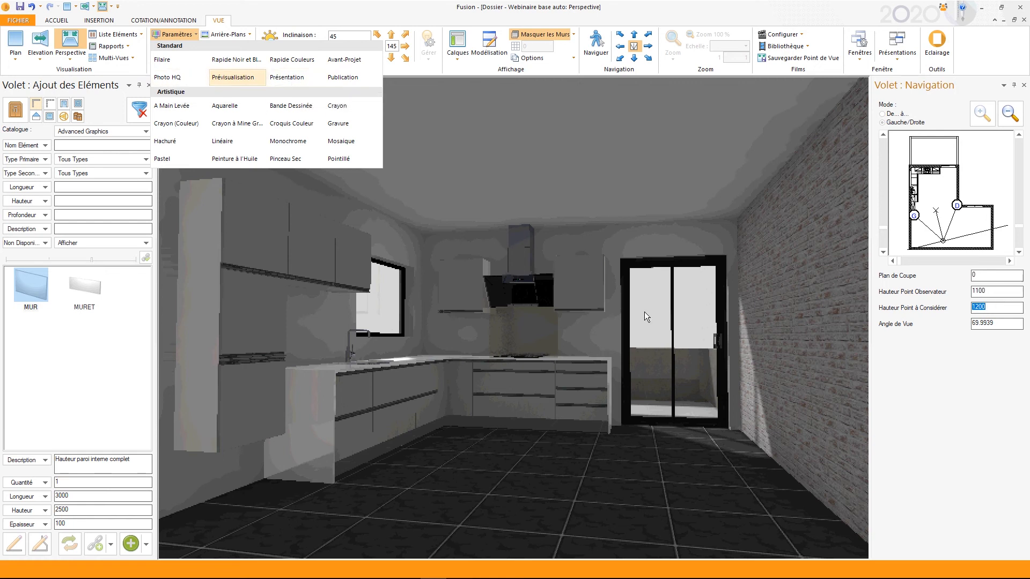
click(161, 76)
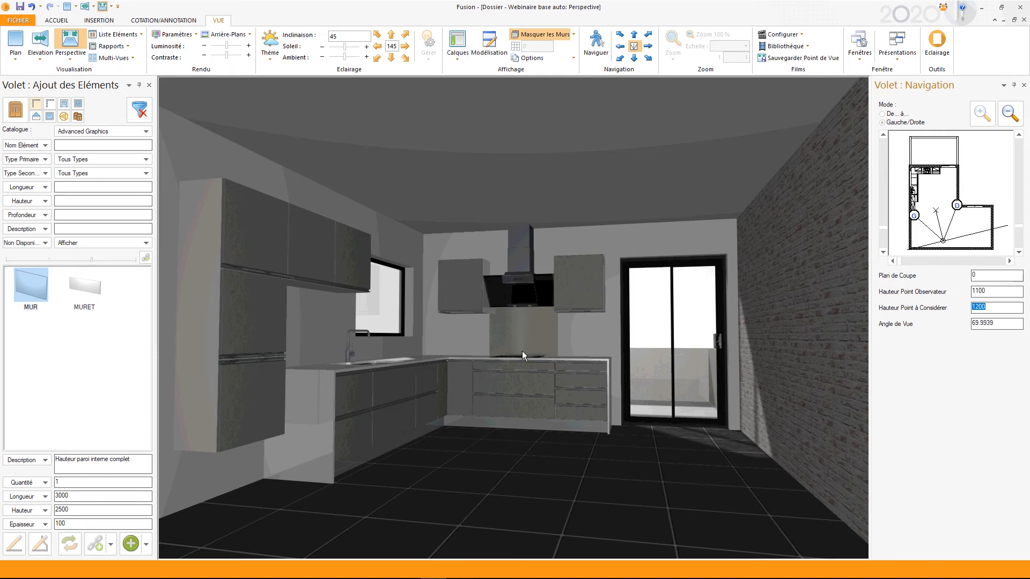
- Run the automatic Eclairage script, deleting lights it previously added, and set the perspective rendering to Filaire
click(938, 40)
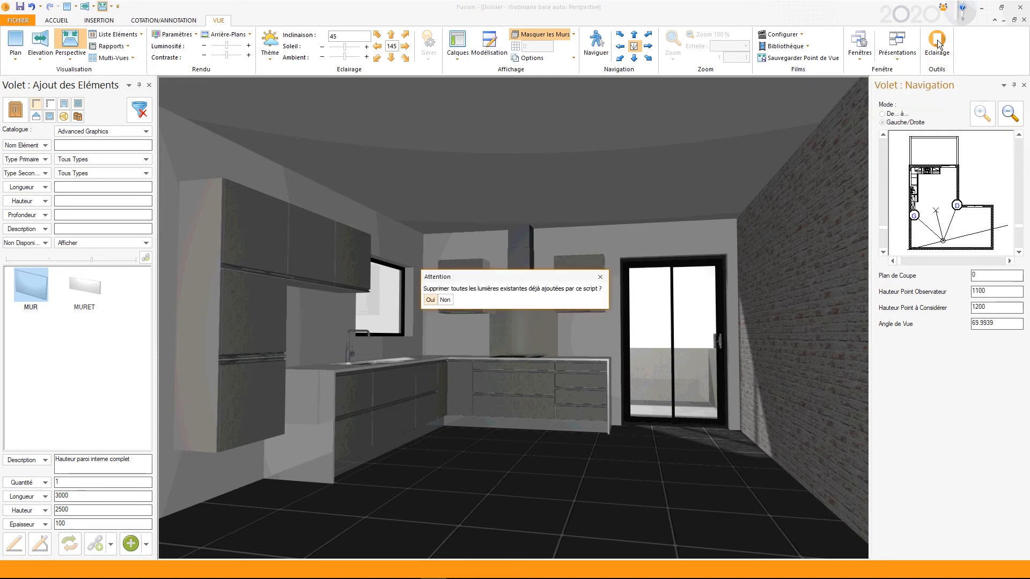
click(430, 300)
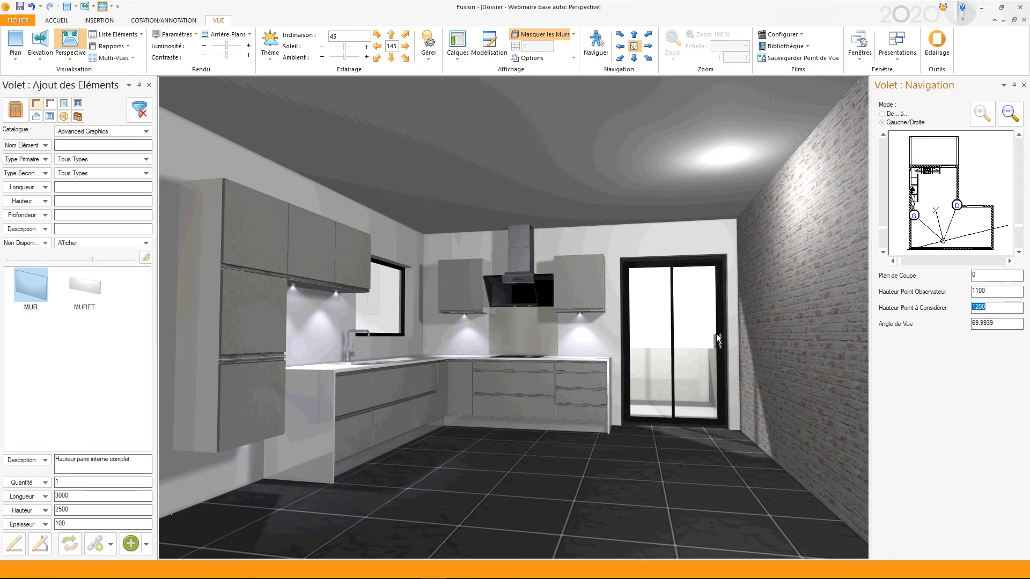
click(175, 36)
click(161, 61)
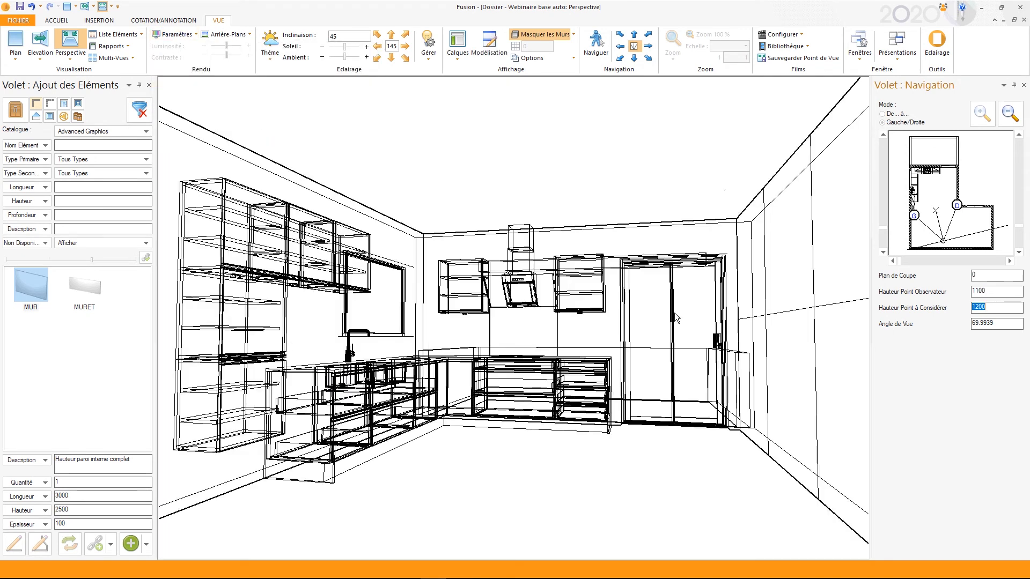
- Switch from the perspective to the plan view and try to pick out the ceiling point light in the room
click(724, 189)
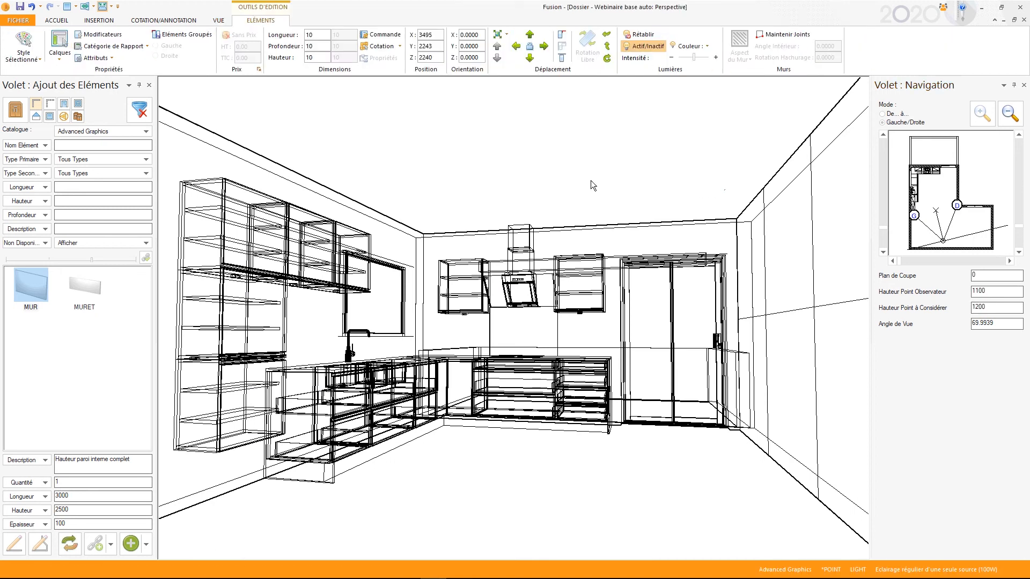
key(F2)
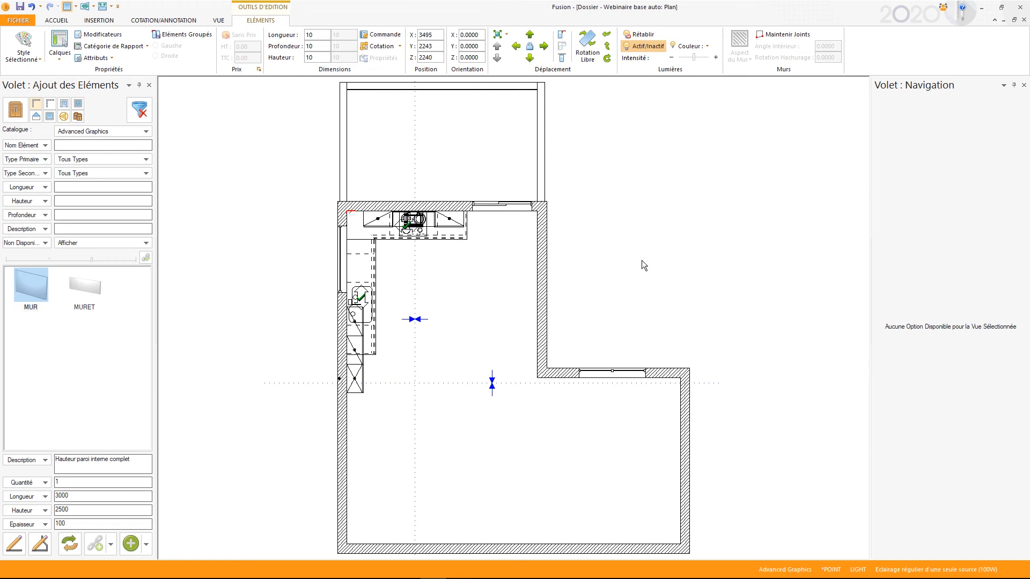
click(637, 271)
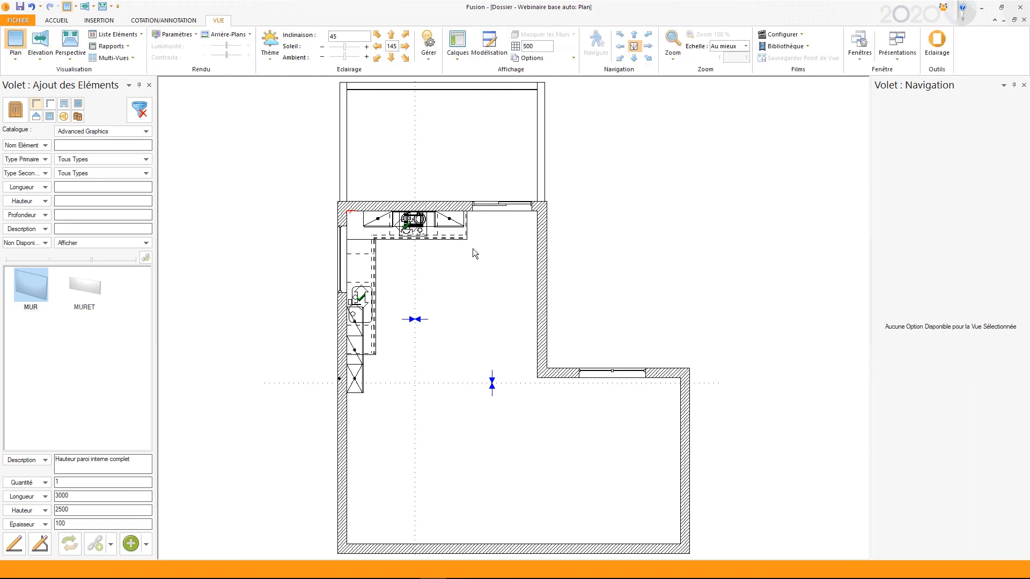
drag(473, 249, 561, 354)
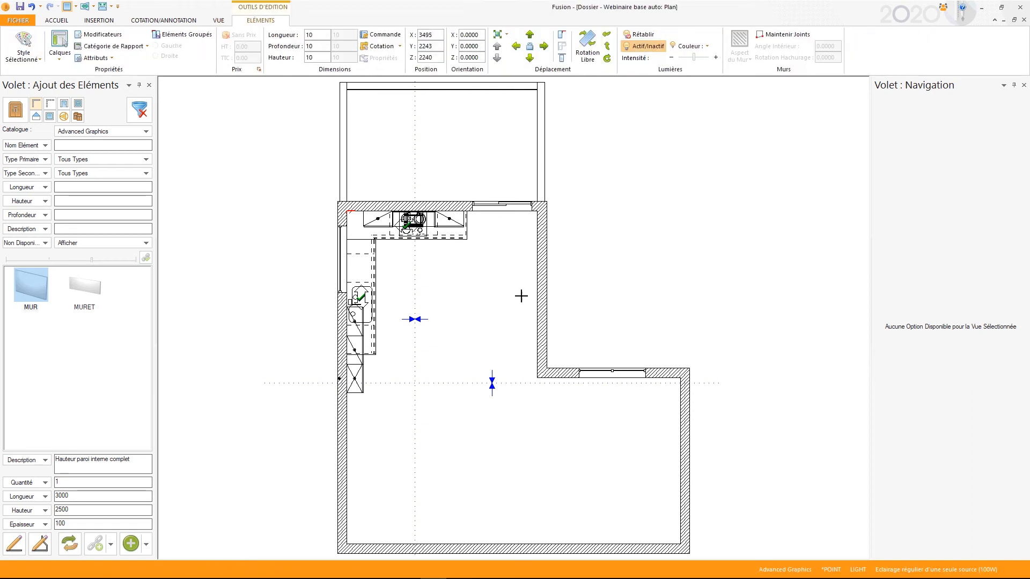
click(621, 270)
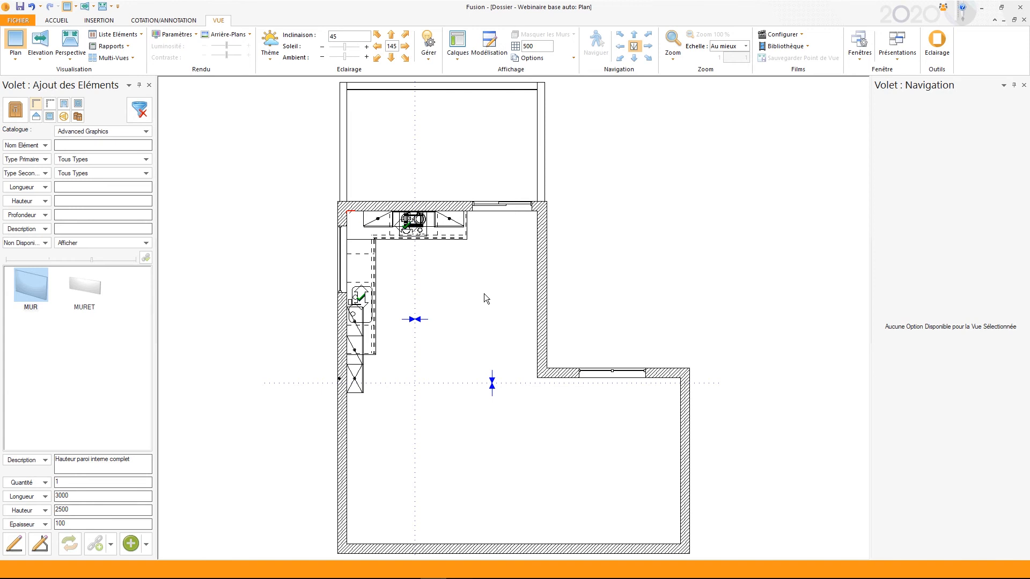
- Set the *POINT ceiling light's length and depth to 60 and move it to about X 2142, Y 2103
click(428, 46)
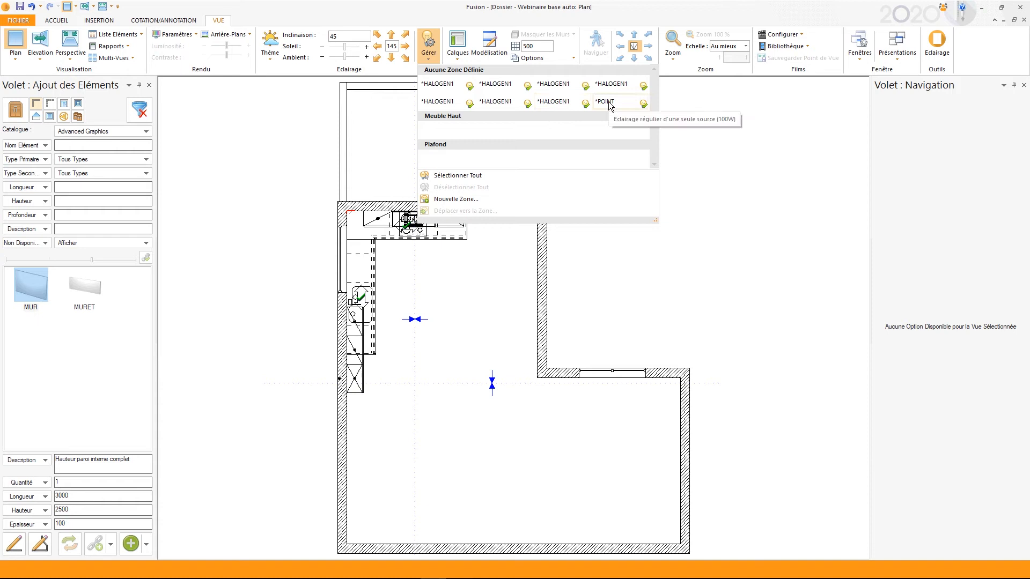
click(608, 102)
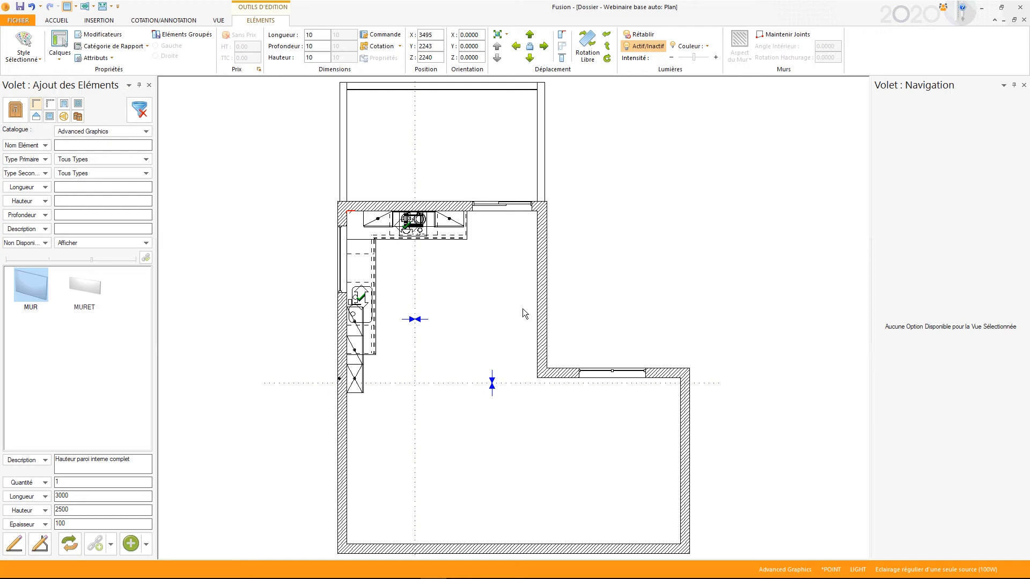
double_click(315, 36)
text(60)
key(Tab)
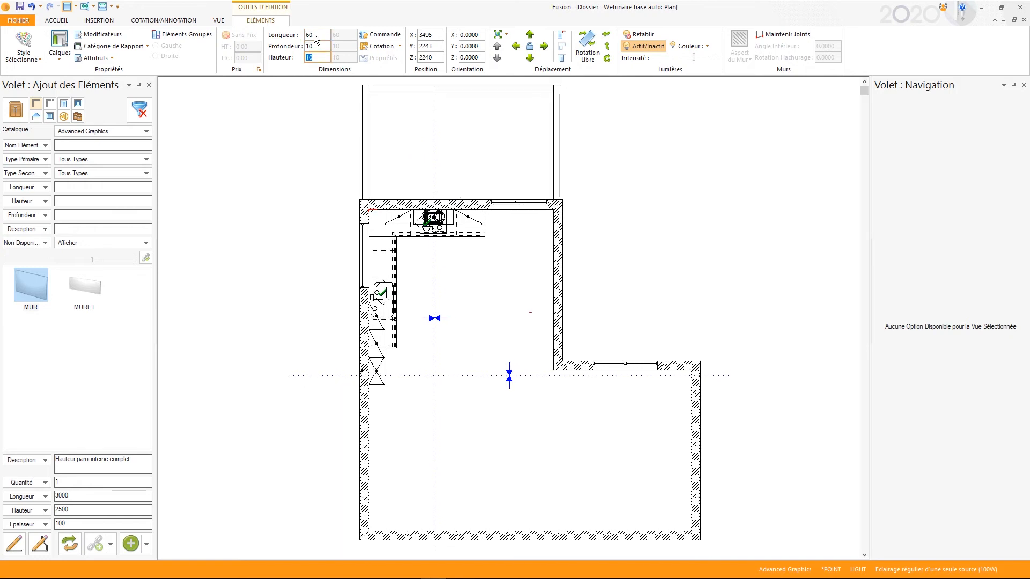
double_click(315, 46)
text(60)
key(Tab)
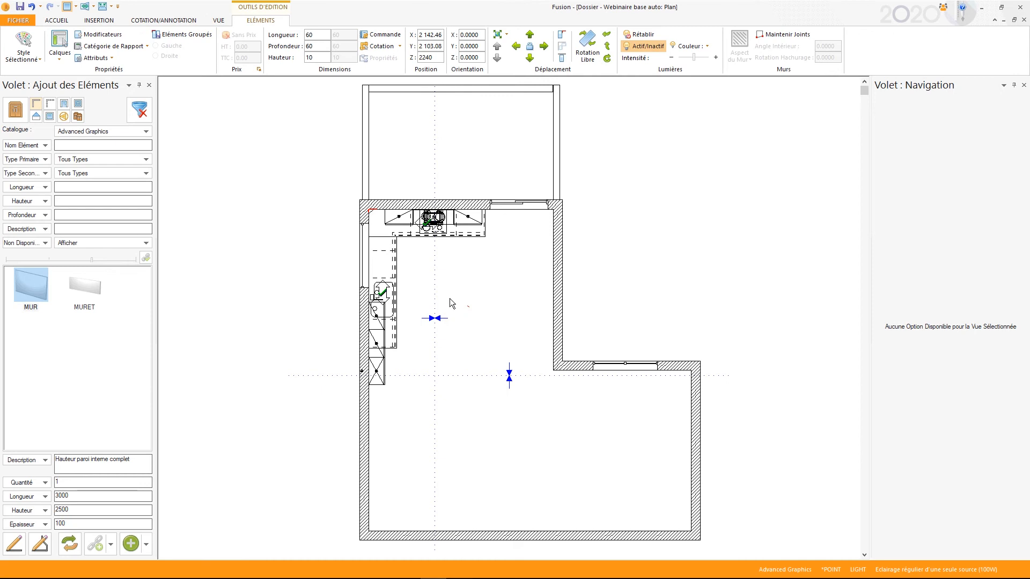
click(488, 292)
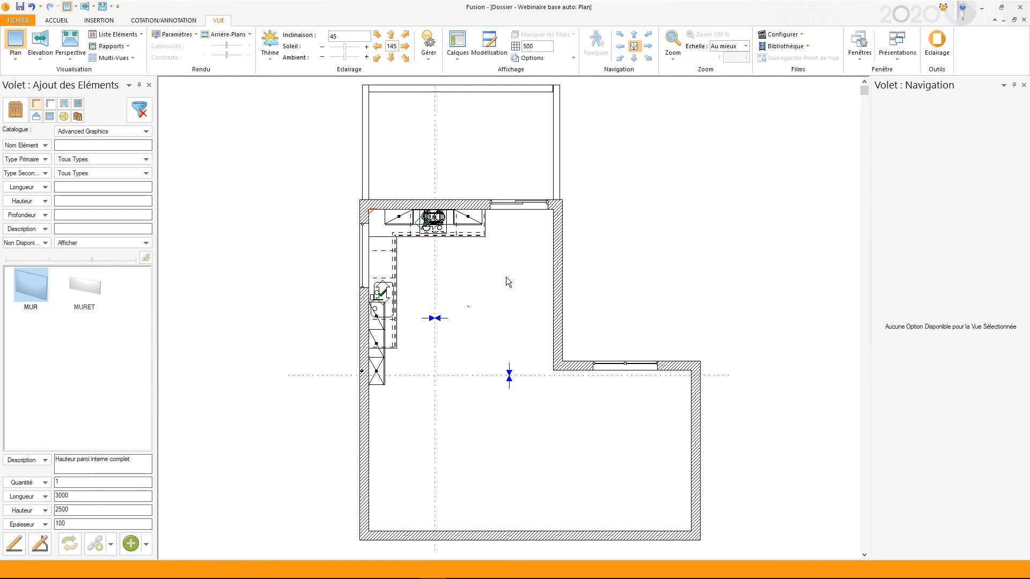
- Delete the halogen spots in the plan's left wall near the tall units and switch to the perspective
click(368, 396)
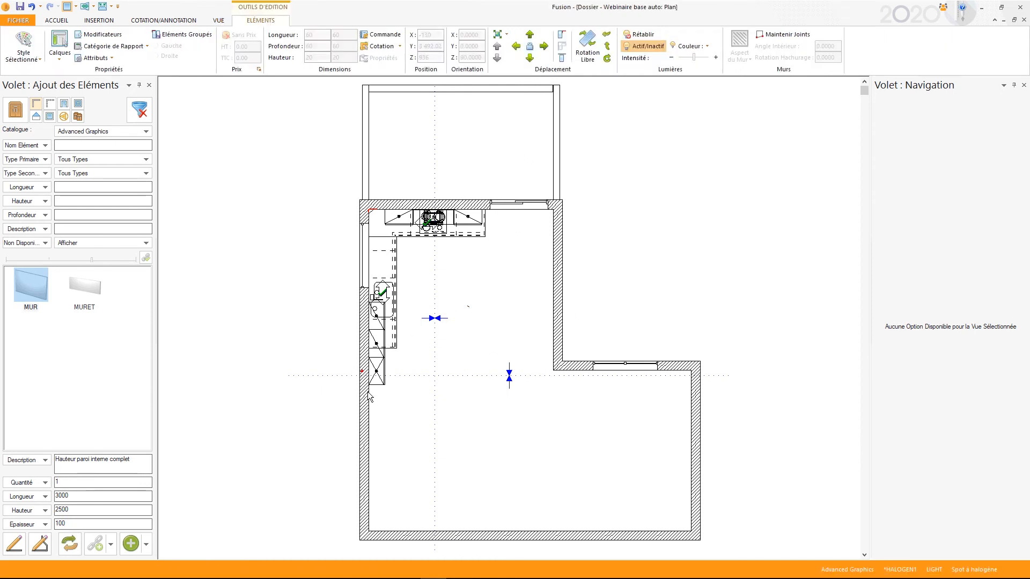
key(Delete)
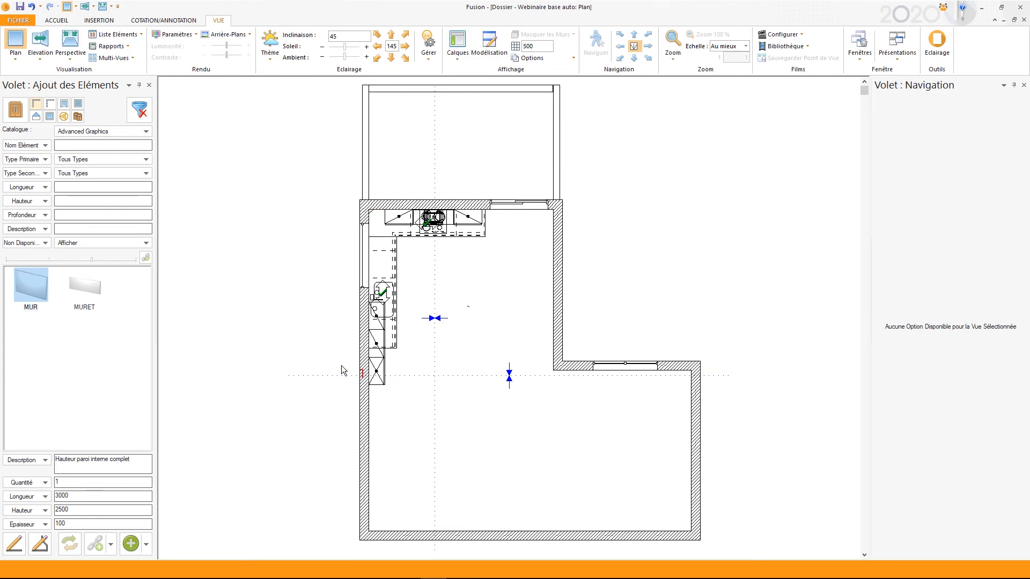
click(390, 380)
key(Delete)
key(F7)
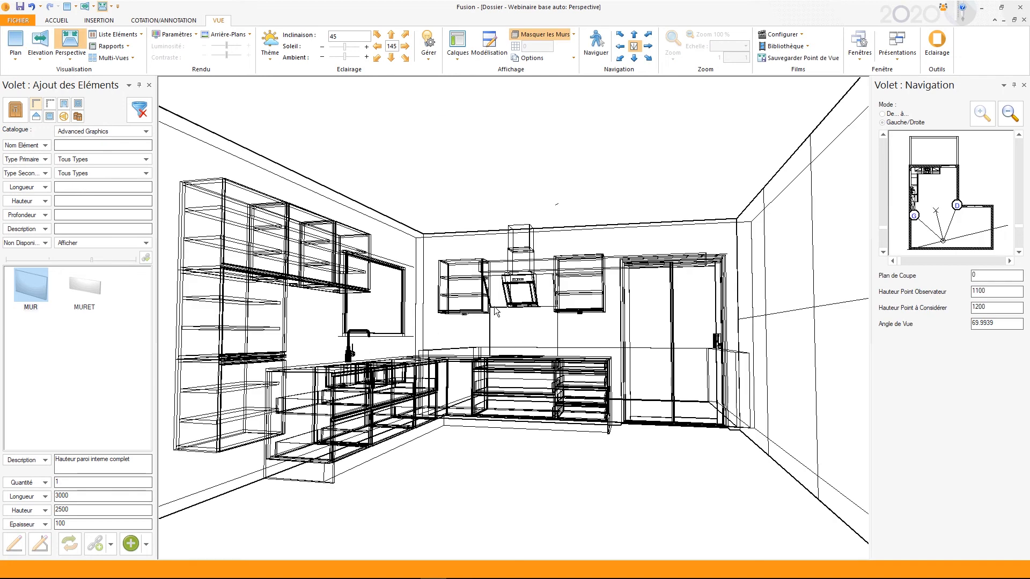
- Check the halogen spots under the wall units and the ceiling point light by selecting them in the perspective
click(295, 289)
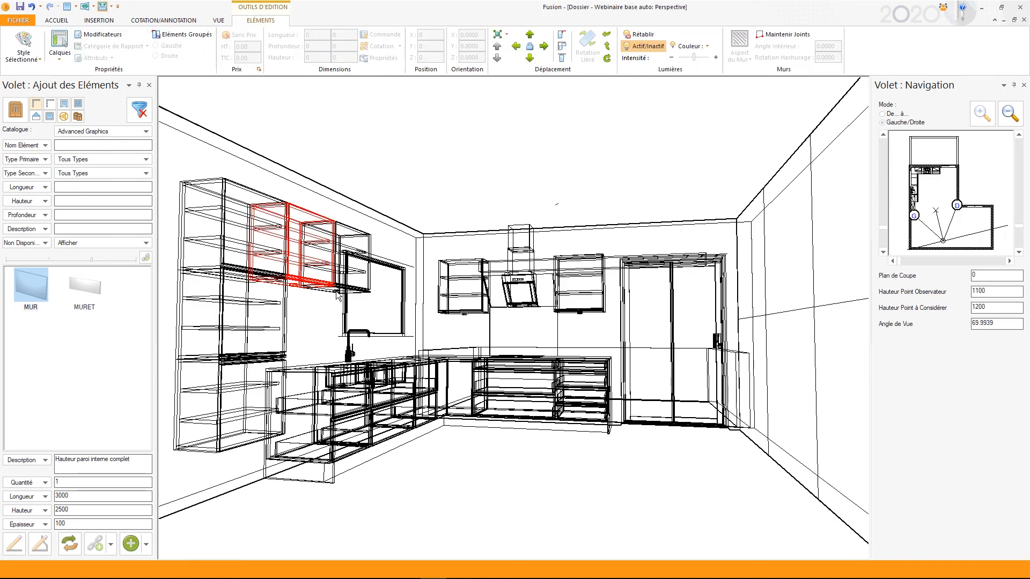
click(338, 292)
click(465, 317)
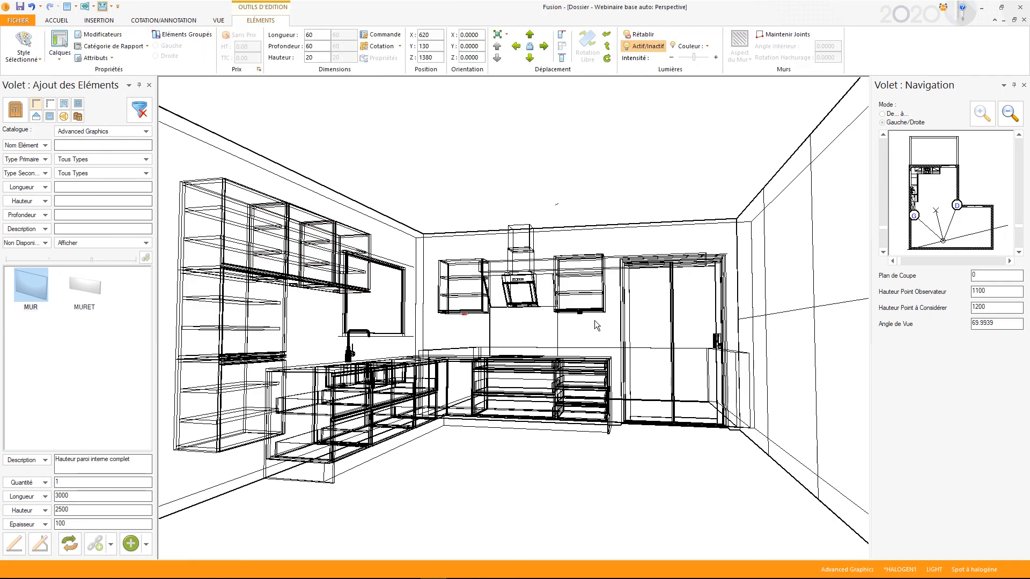
drag(576, 186, 538, 211)
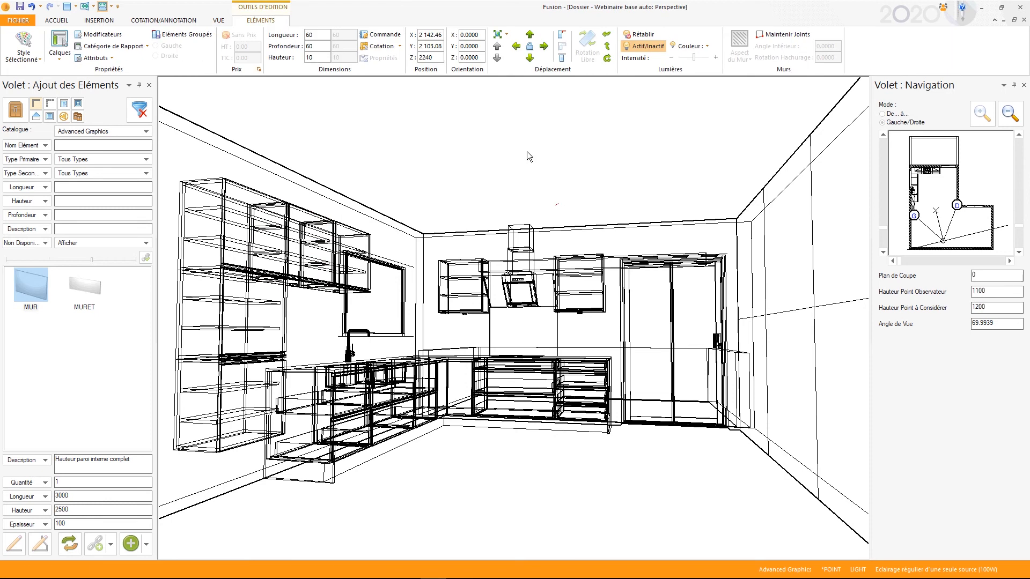
- Render the perspective in Photo HQ and start a Présentation rendering
click(177, 35)
click(159, 79)
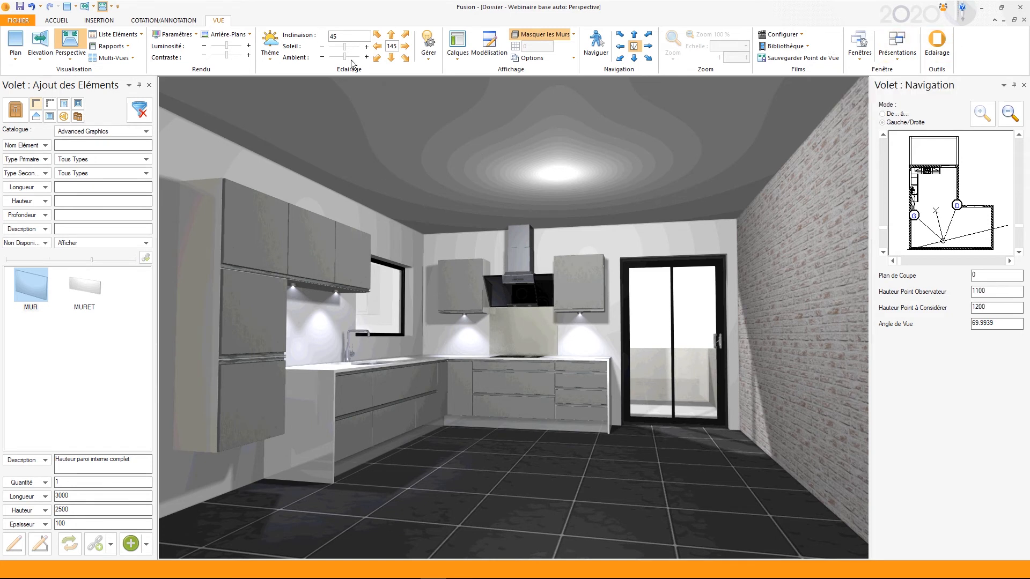
click(176, 34)
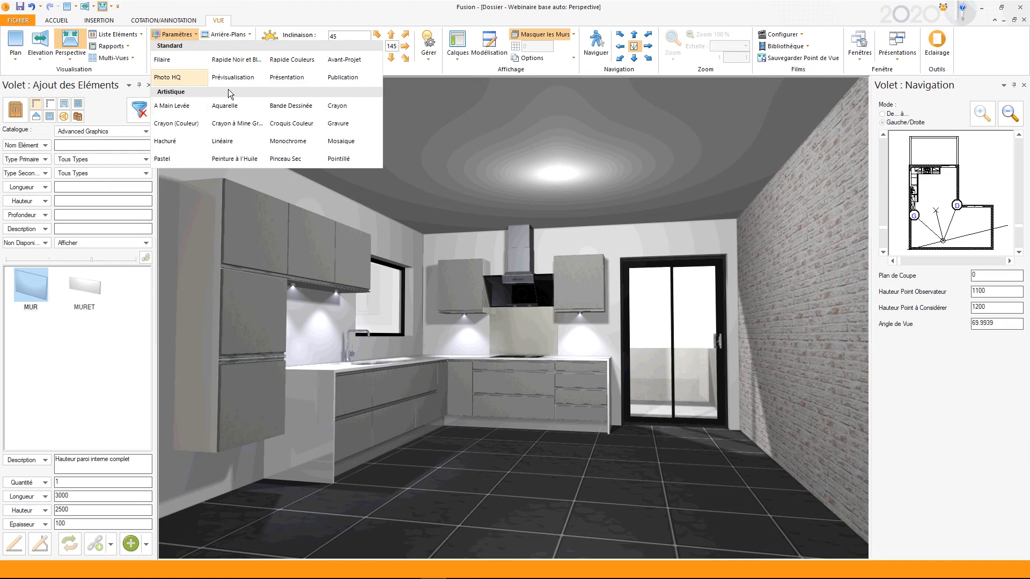
click(286, 78)
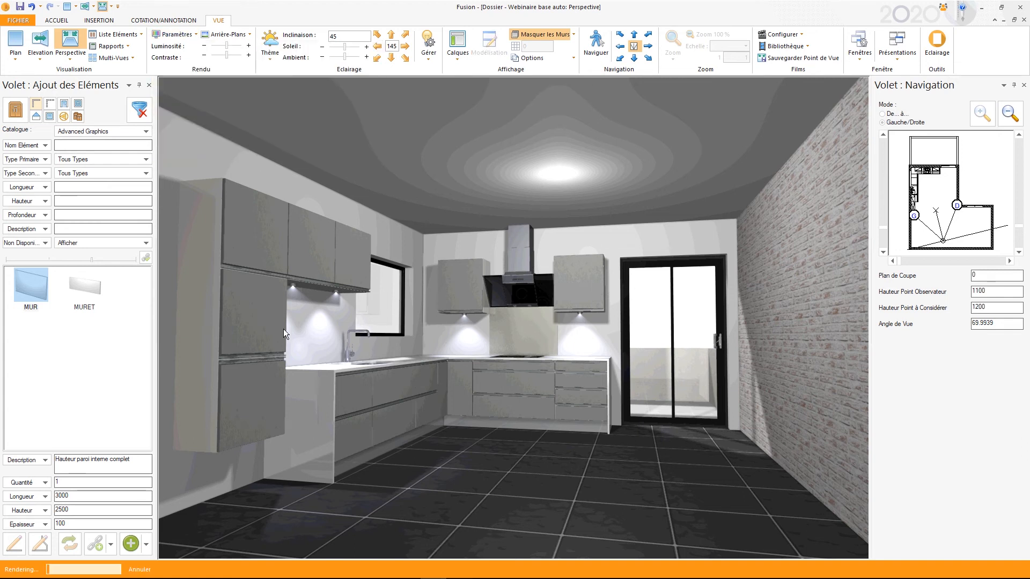
- Switch the perspective rendering to Prévisualisation
click(496, 375)
click(173, 35)
click(216, 82)
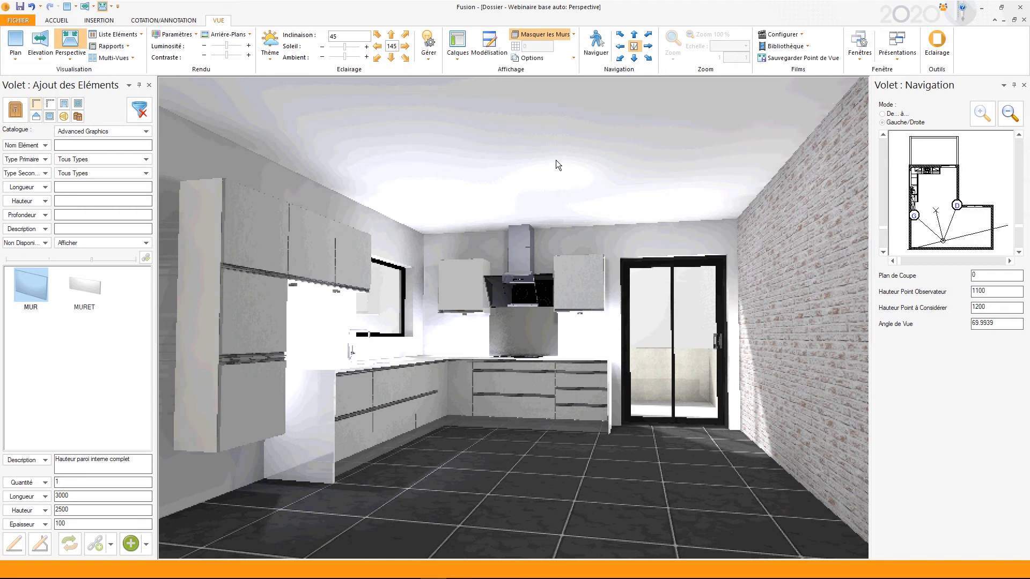
click(182, 36)
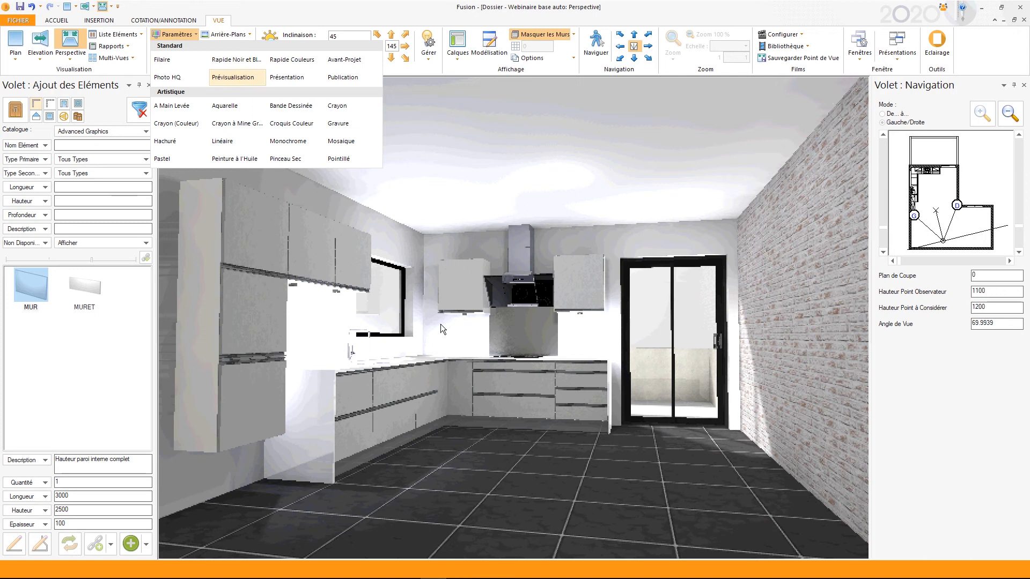
click(561, 497)
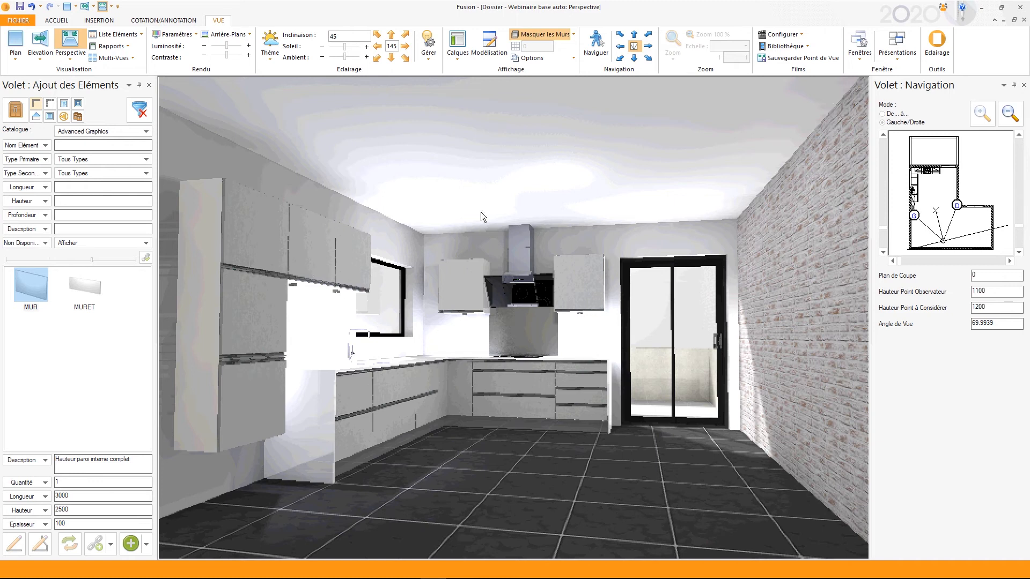
- Create a new lighting zone named "sous meuble haut"
click(429, 53)
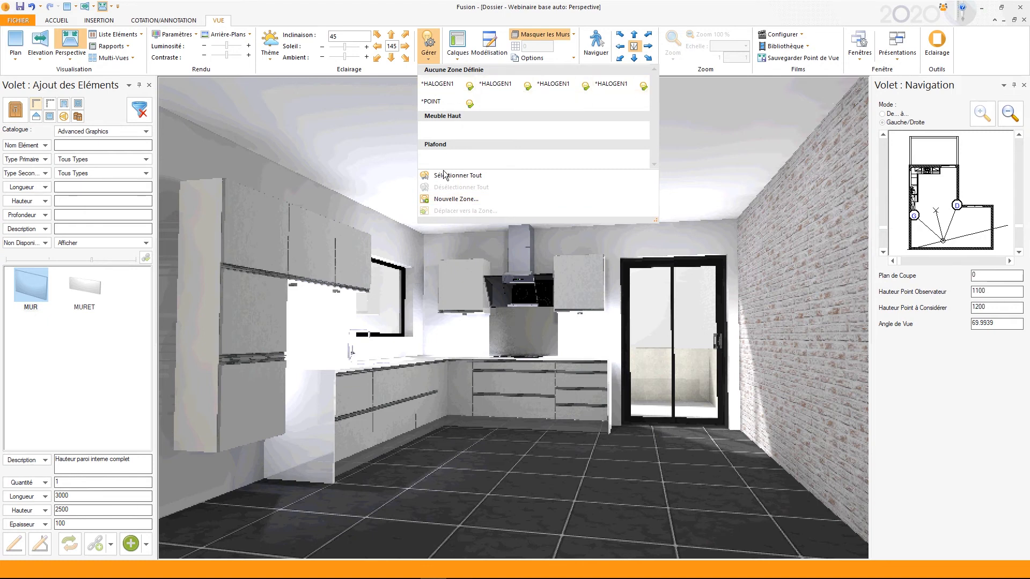
click(452, 201)
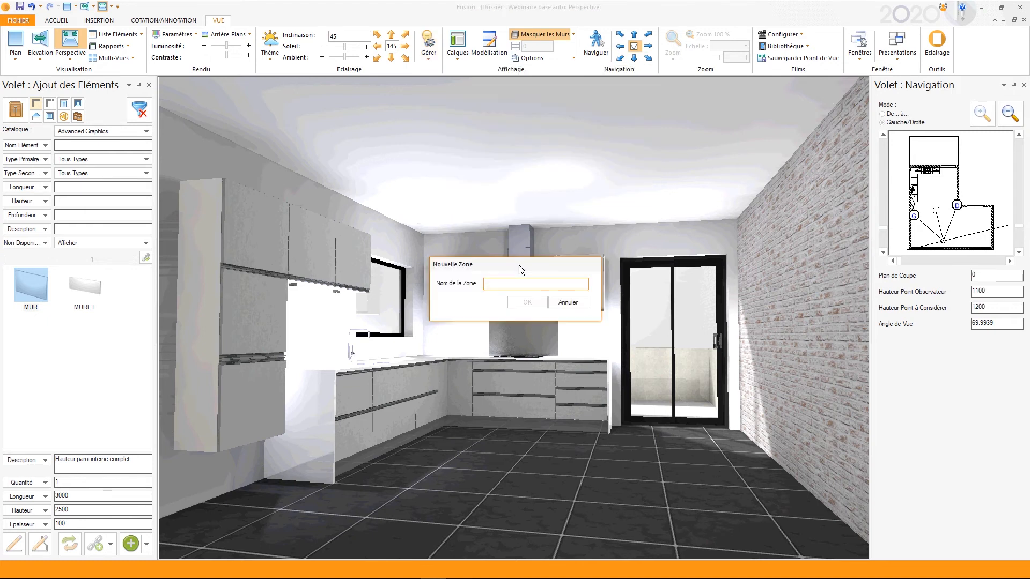
text(bas)
key(BackSpace)
key(BackSpace)
key(BackSpace)
key(BackSpace)
text(sous meuble)
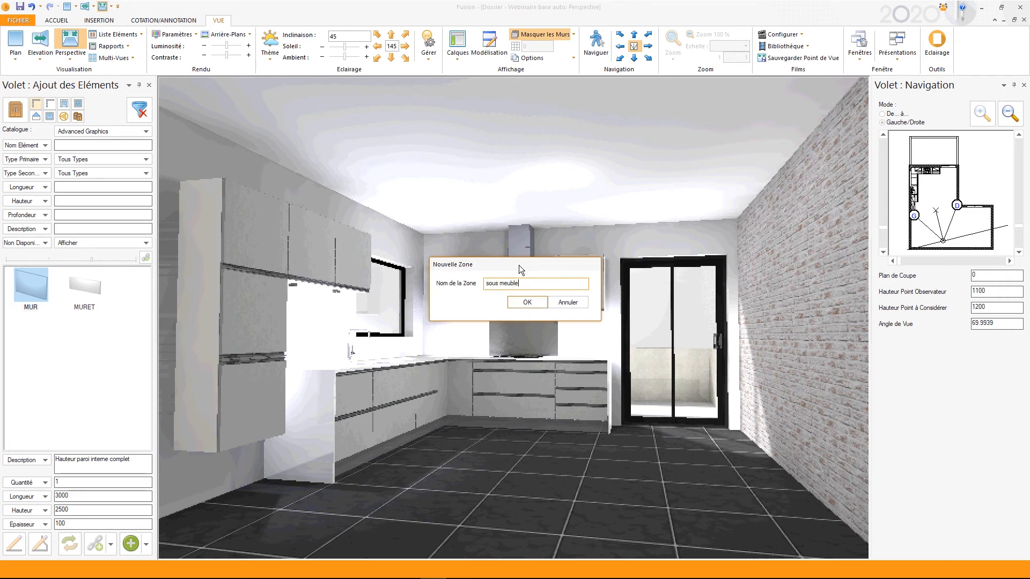
text( haut)
click(515, 302)
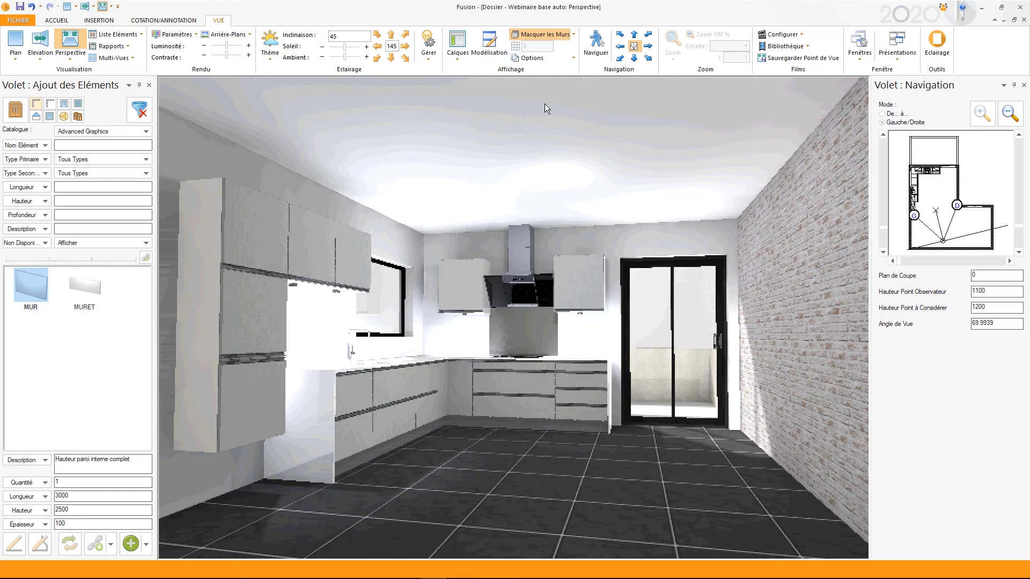
- Move the four *HALOGEN1 lights under the wall units into the "sous meuble haut" lighting zone
click(429, 56)
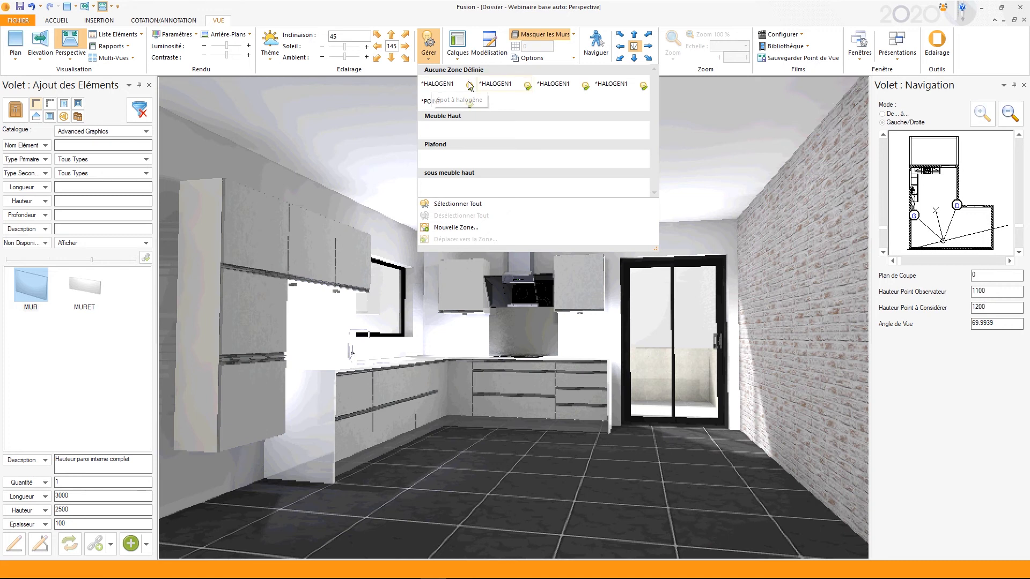
click(440, 84)
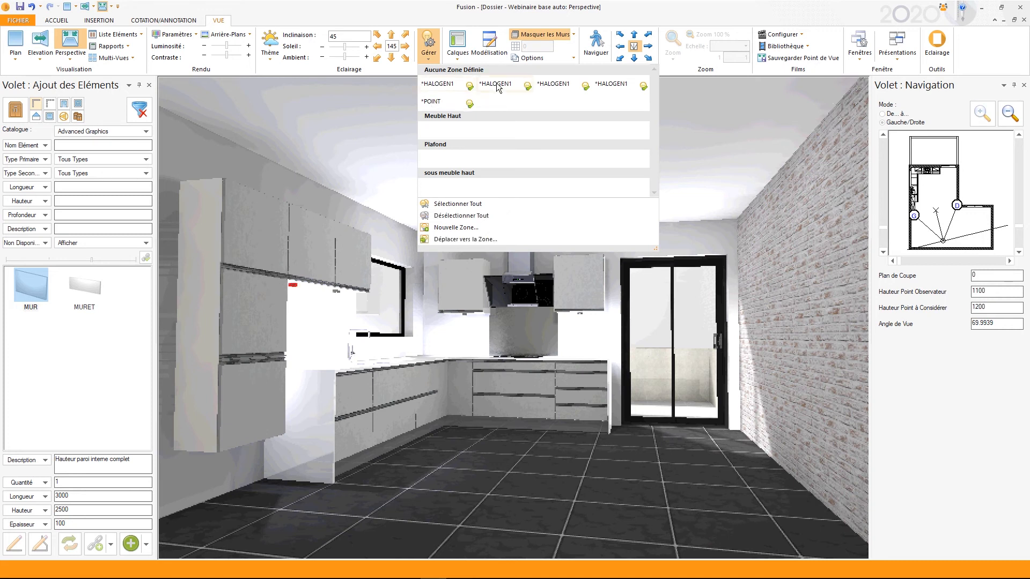
click(549, 86)
click(448, 238)
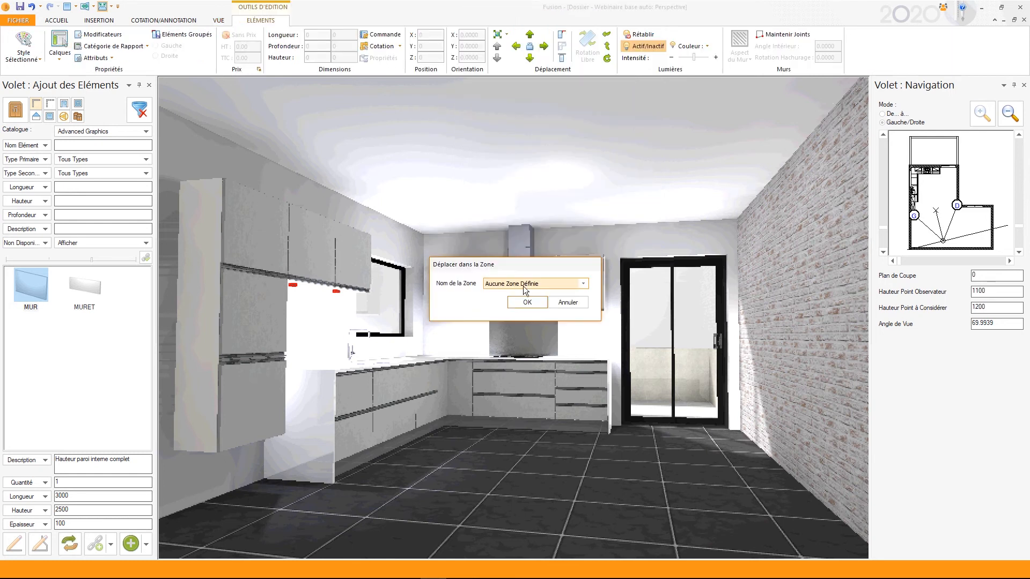
click(583, 284)
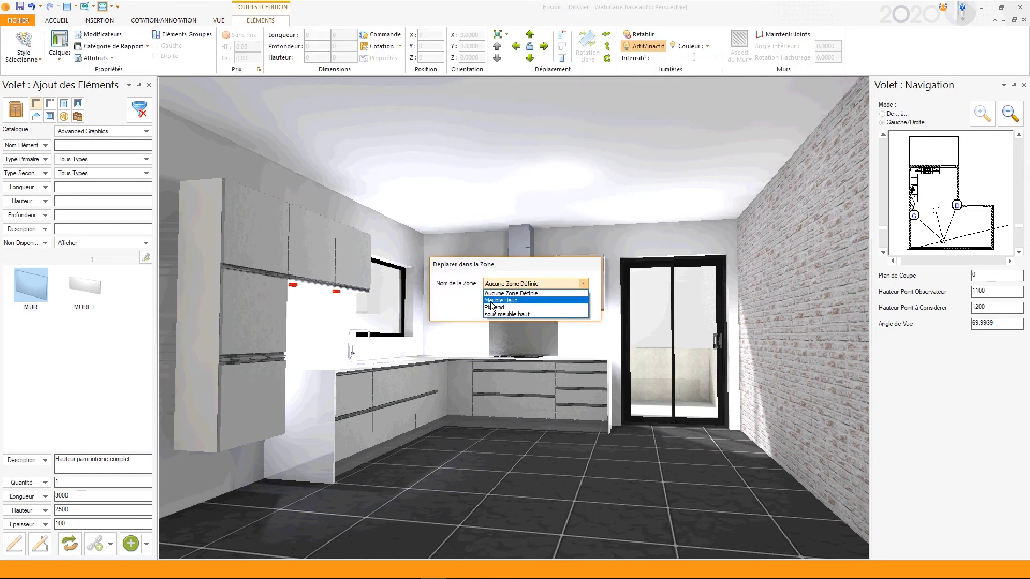
click(490, 301)
click(575, 285)
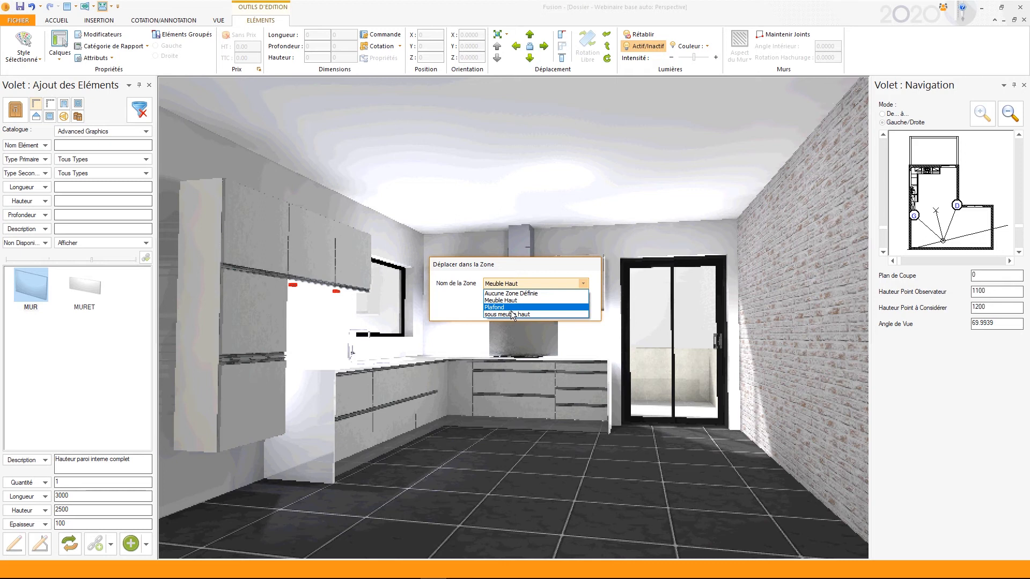
click(505, 315)
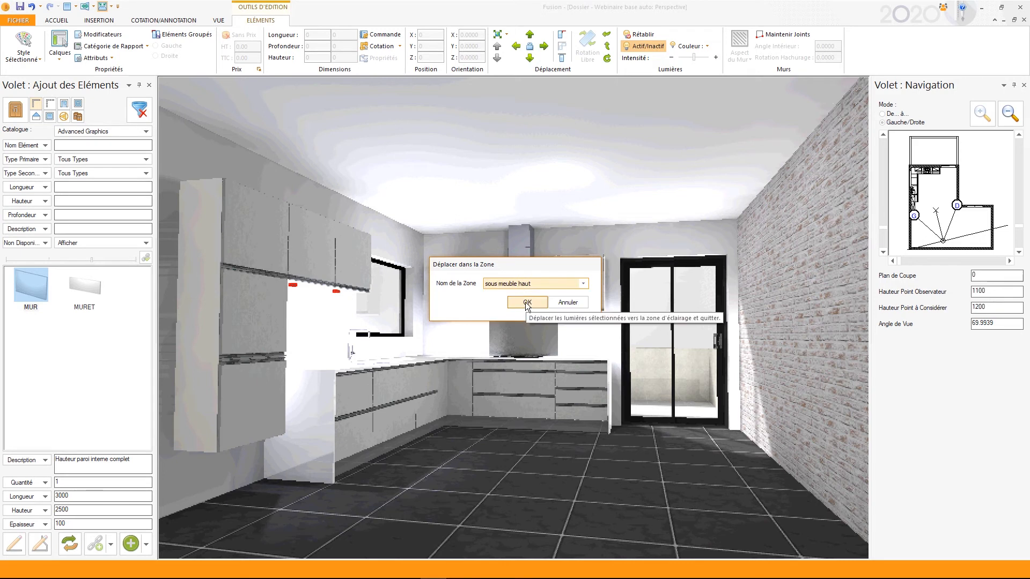
click(526, 302)
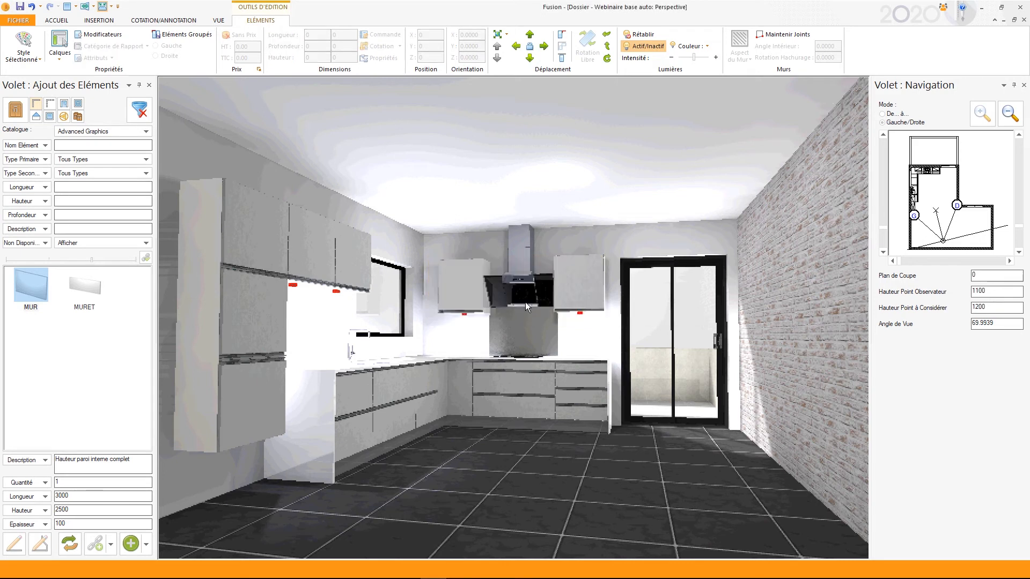
- Lower the light intensity of the four halogen spots in the "sous meuble haut" zone
click(218, 20)
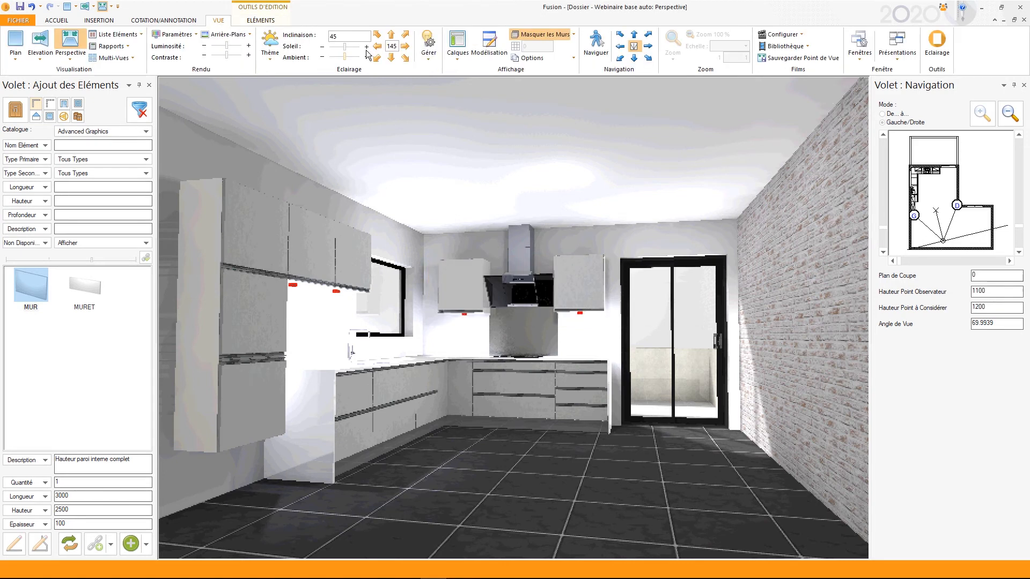
click(428, 48)
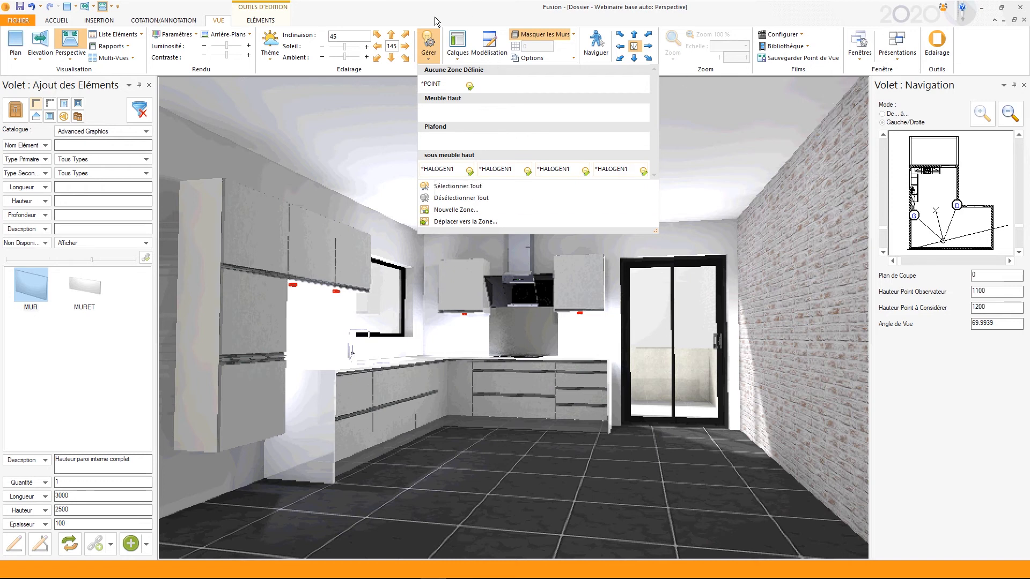
click(268, 21)
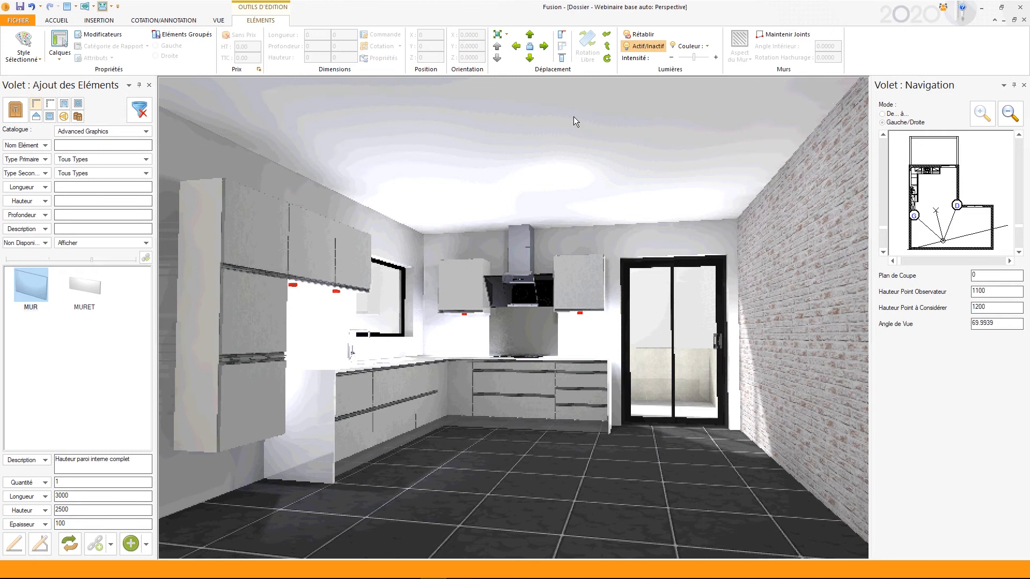
click(704, 46)
click(716, 68)
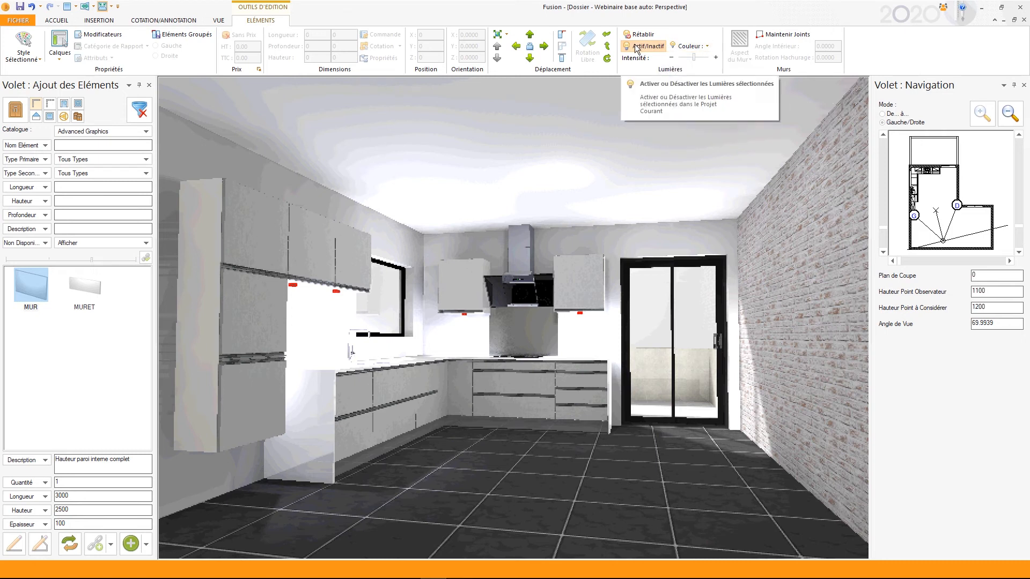
click(688, 59)
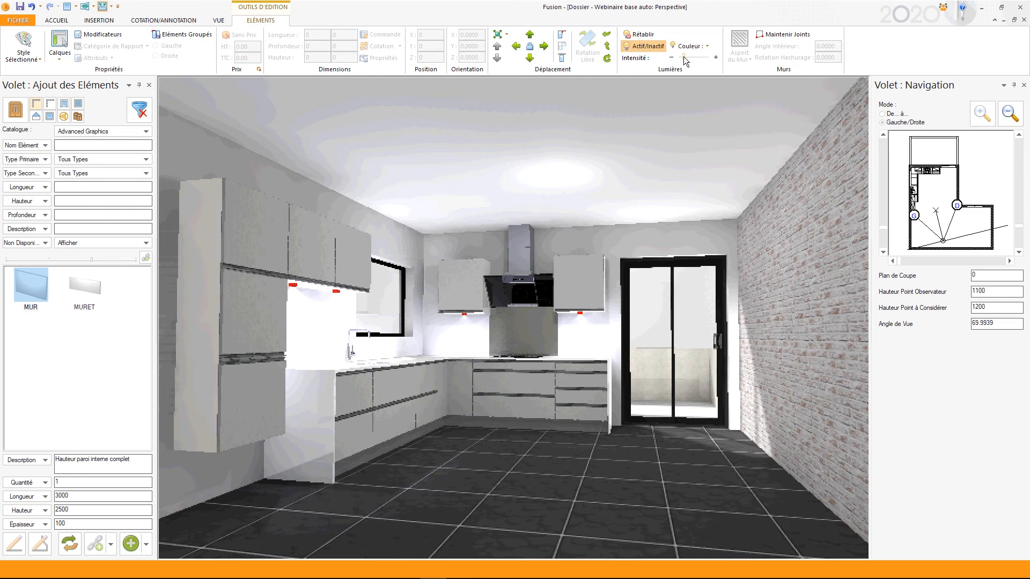
click(634, 276)
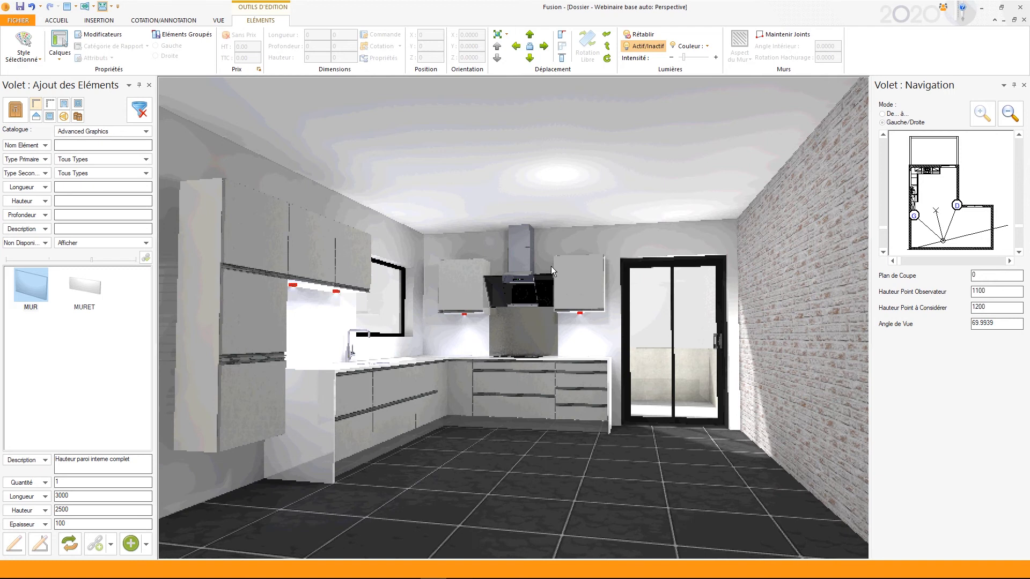
- Deselect the halogen spots and render the perspective in Présentation quality
click(560, 473)
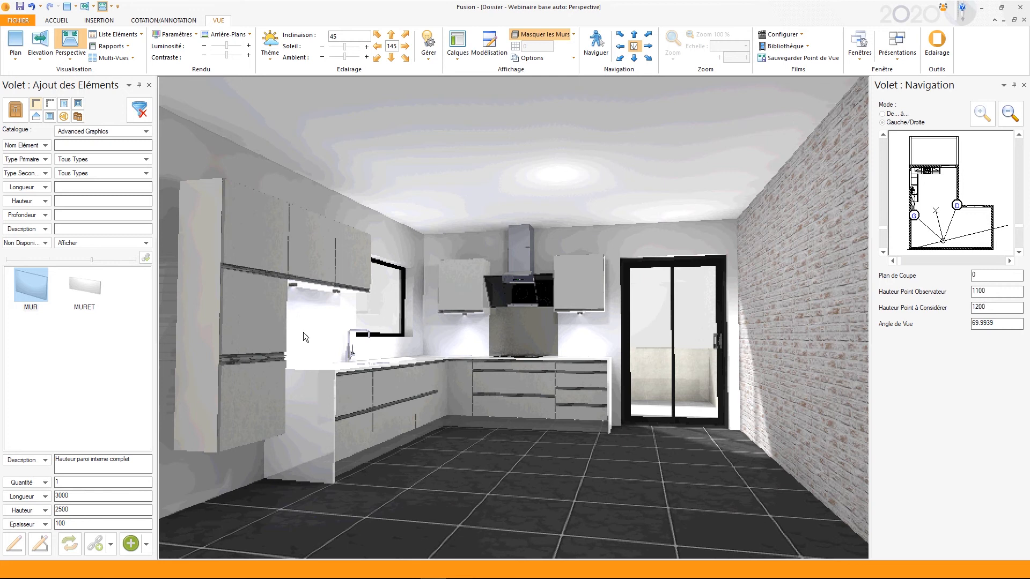
click(174, 34)
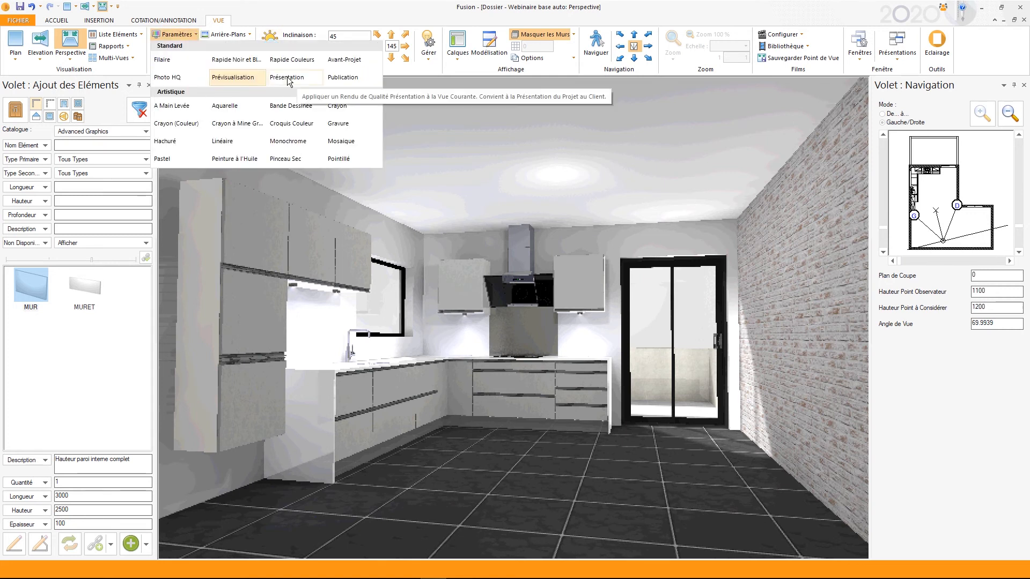
click(287, 78)
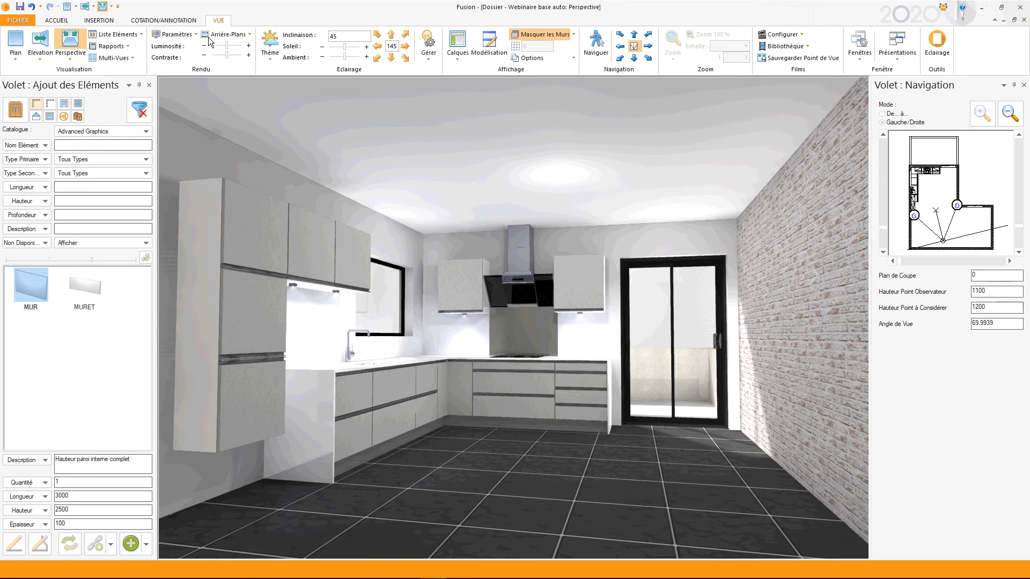
- Open the client's project "Dossier - Webinaire base sans lumière"
click(19, 20)
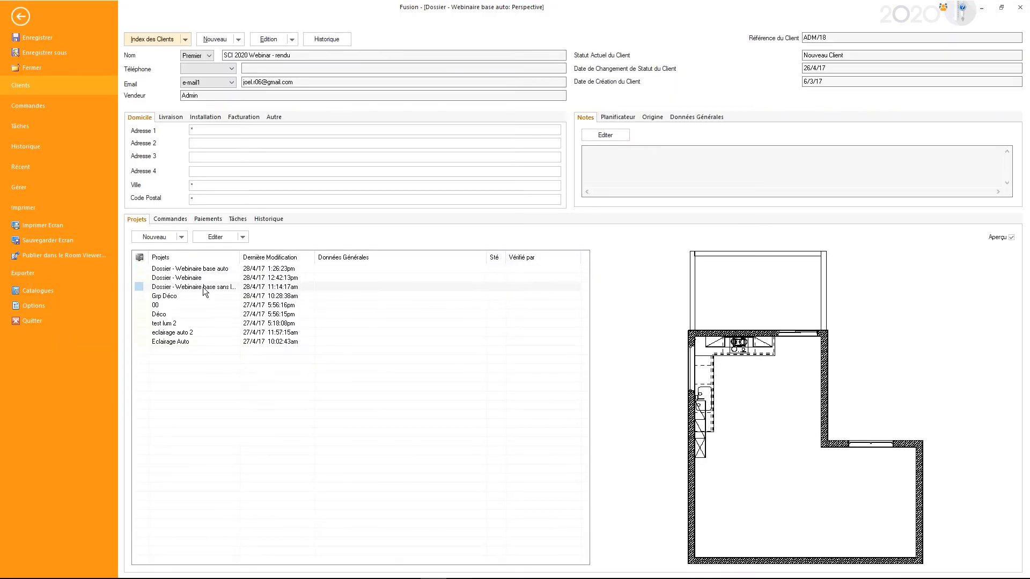
click(195, 287)
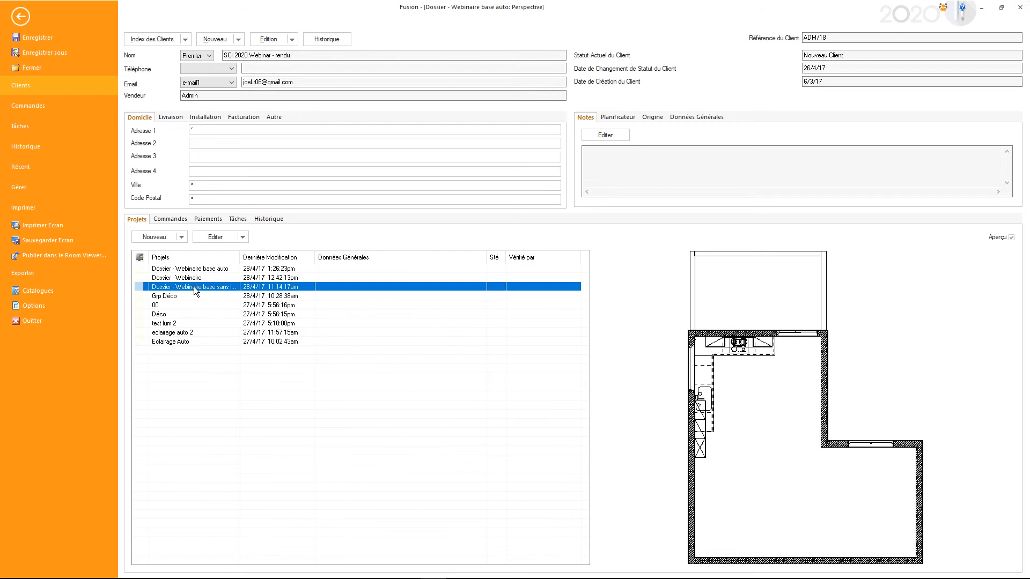
double_click(194, 287)
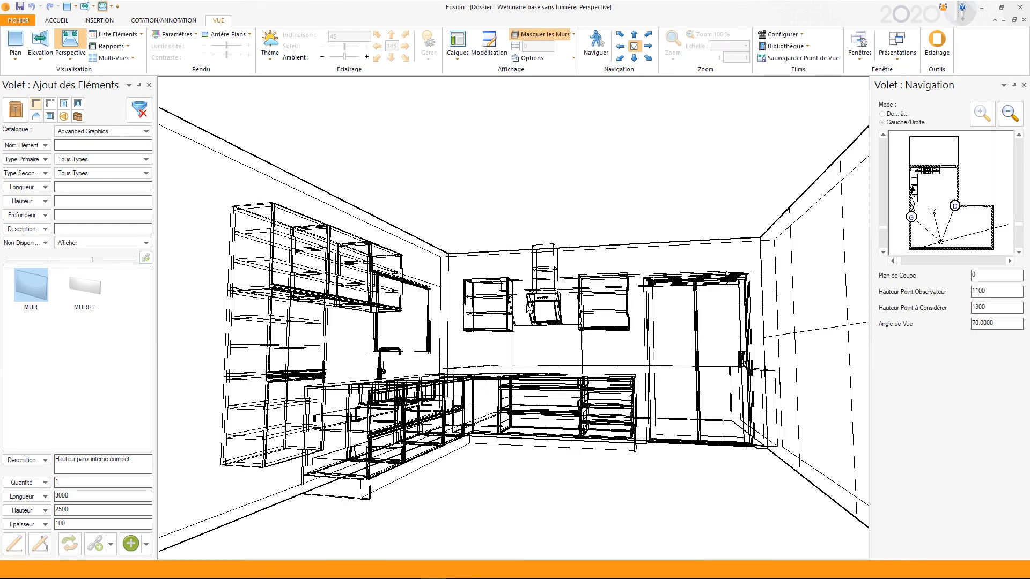
- Render the perspective, and in the plan view switch the element catalogue to Gen-Eclairage Universel
click(196, 34)
click(167, 78)
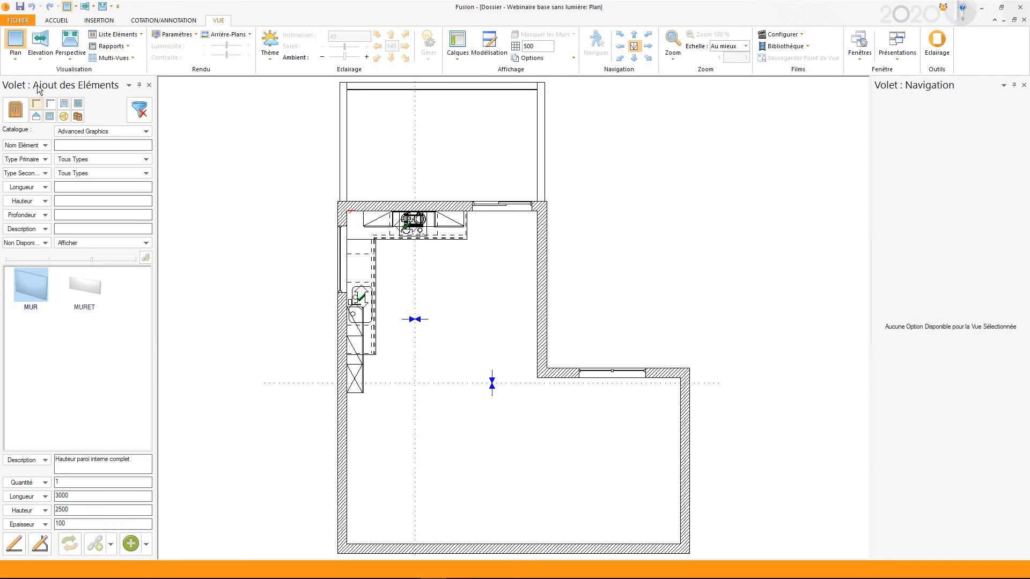
click(15, 110)
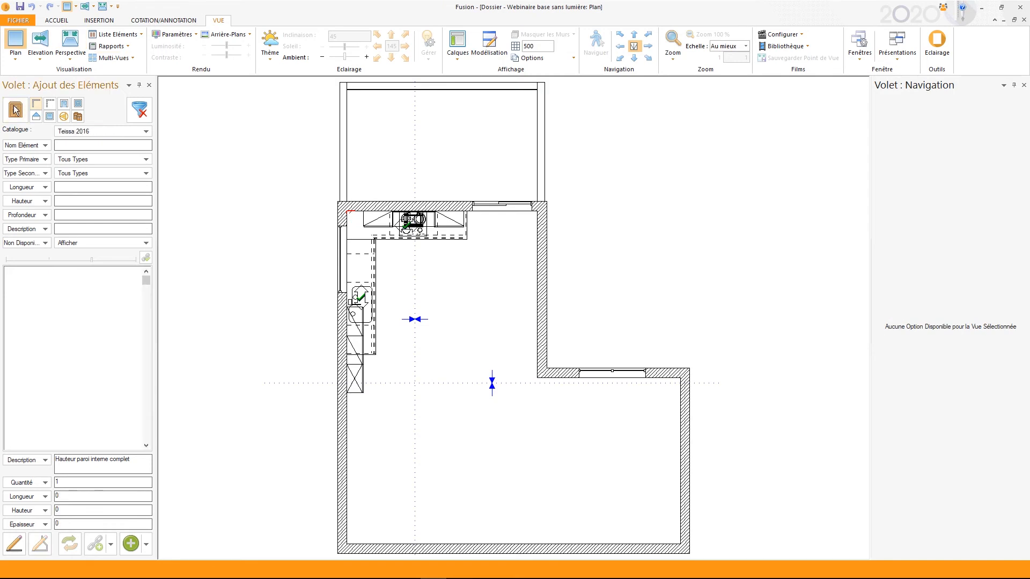
click(87, 133)
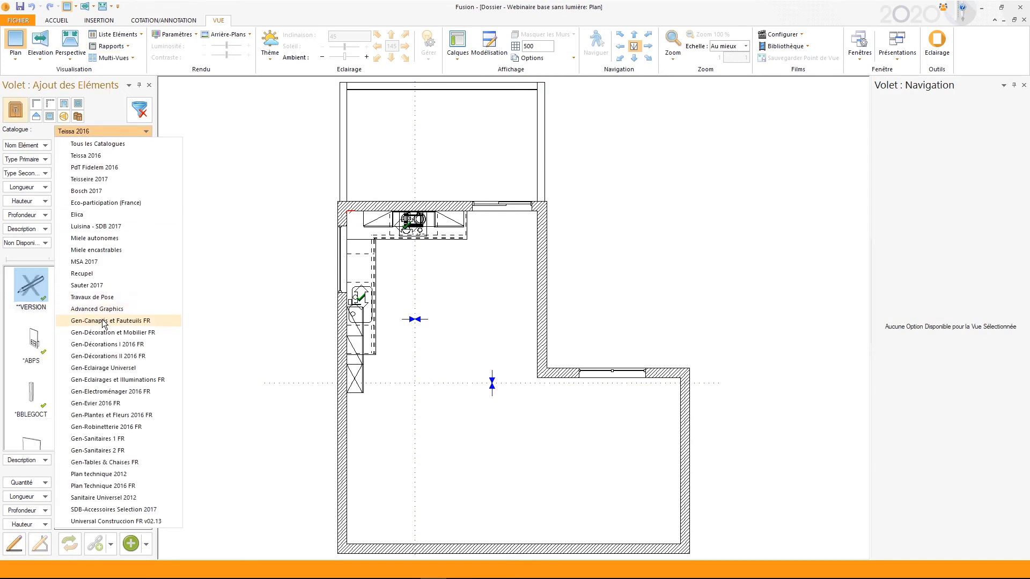
click(93, 369)
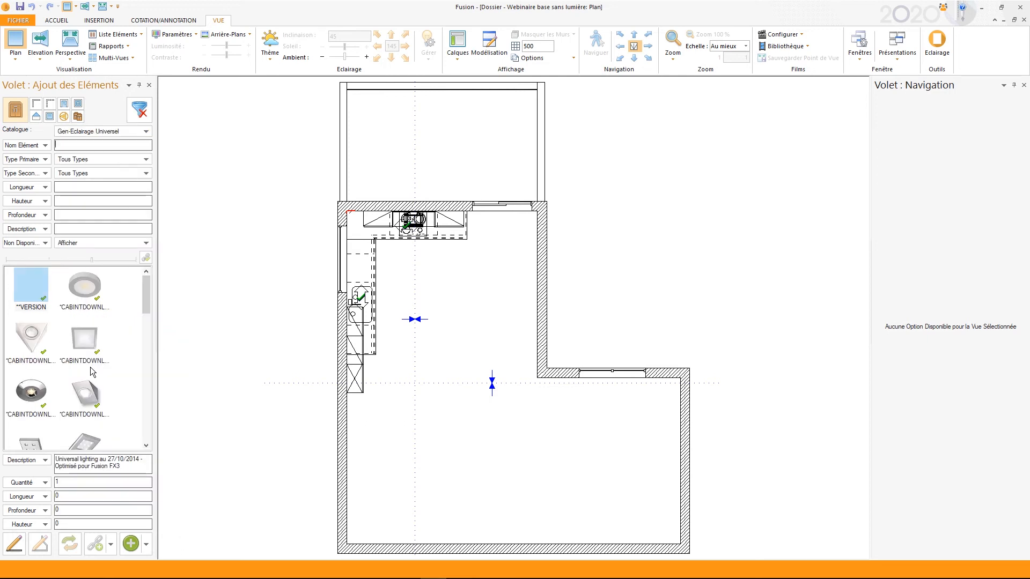
- Place the *CEILINGCENTRELIGHT1 round ceiling light in front of the hob at X 1425, Y 980.5, and show the perspective
scroll(83, 355, down, 3)
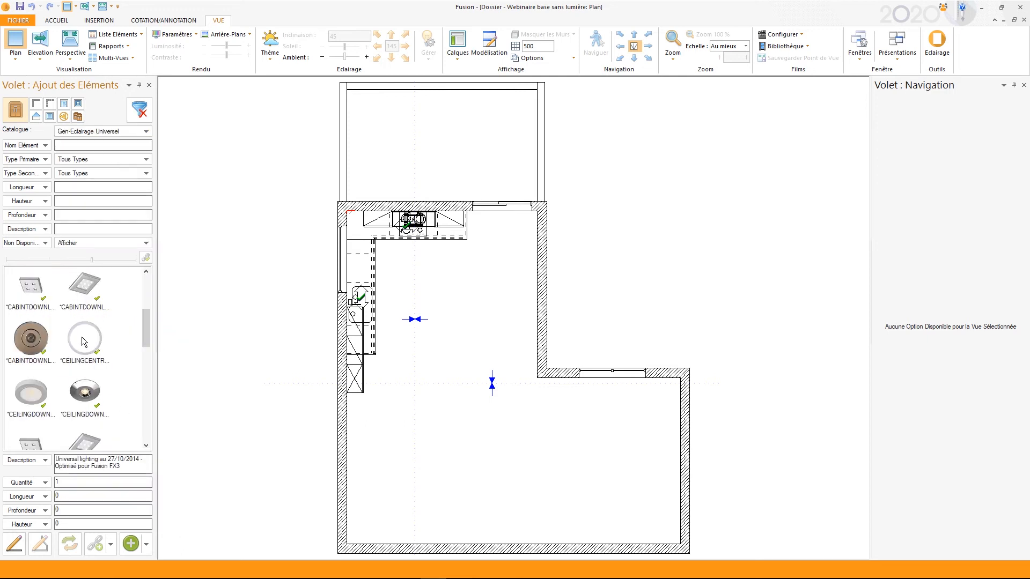
click(82, 337)
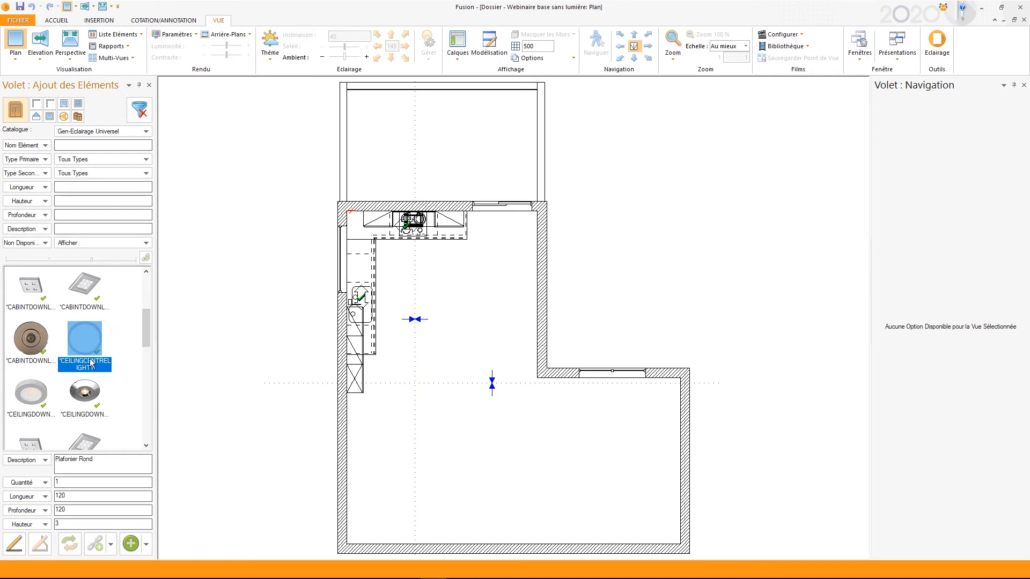
click(417, 262)
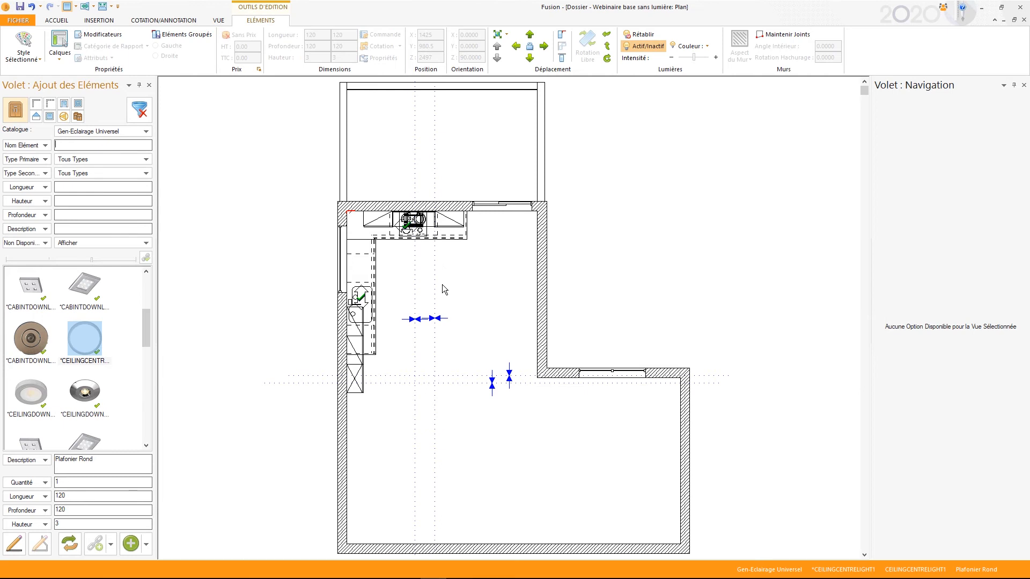
click(435, 270)
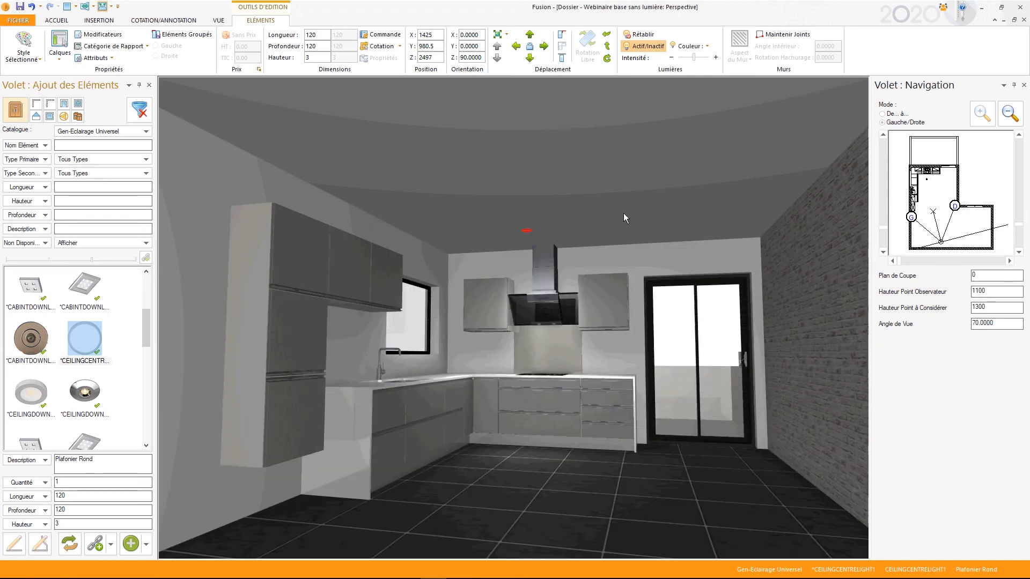
- Turn the ceiling light off and back on in the perspective to compare the lighting
click(542, 226)
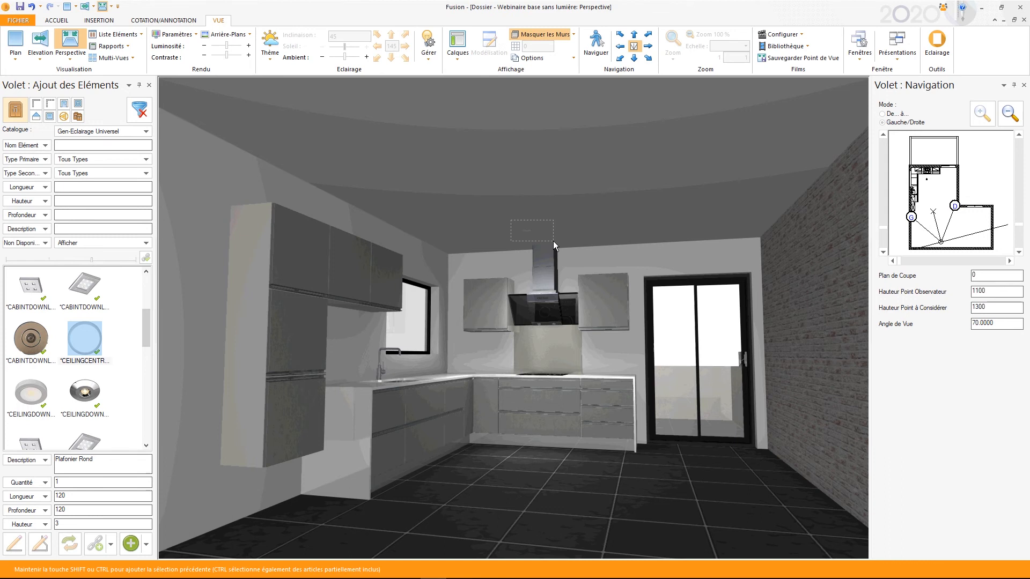
click(517, 232)
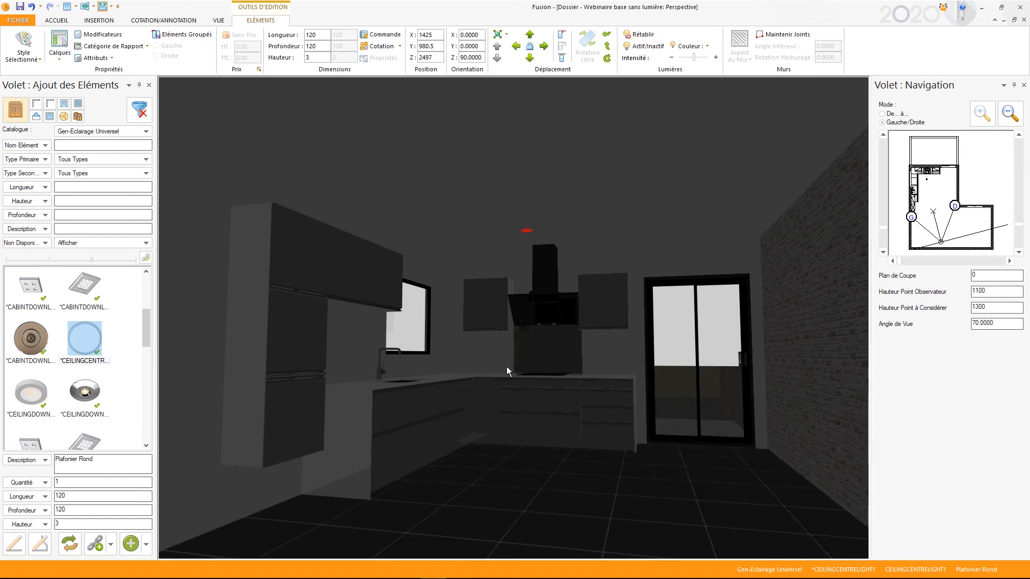
click(643, 47)
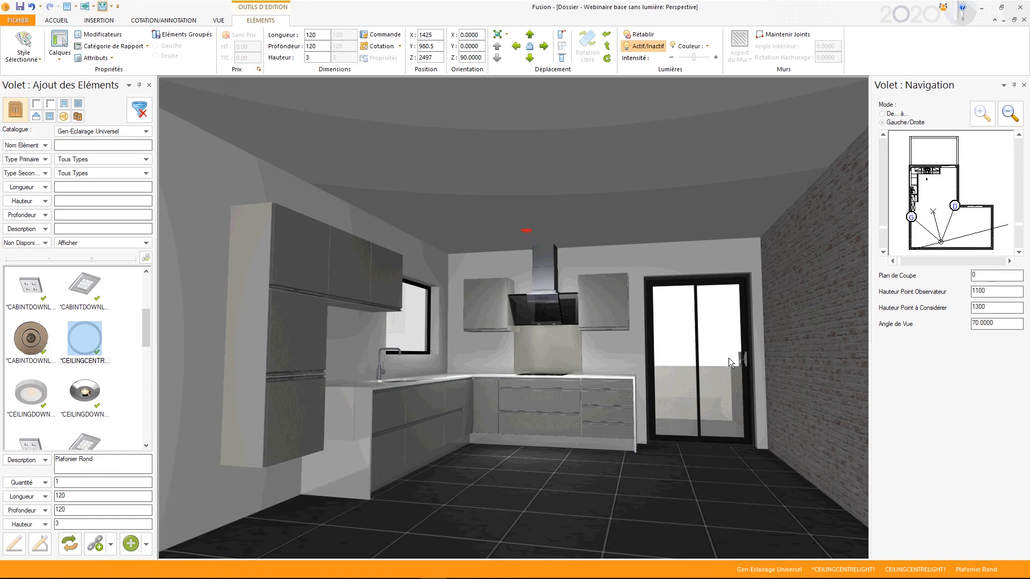
- Apply the Ciel Clair lighting theme to the perspective and deselect the ceiling light
click(218, 21)
click(269, 54)
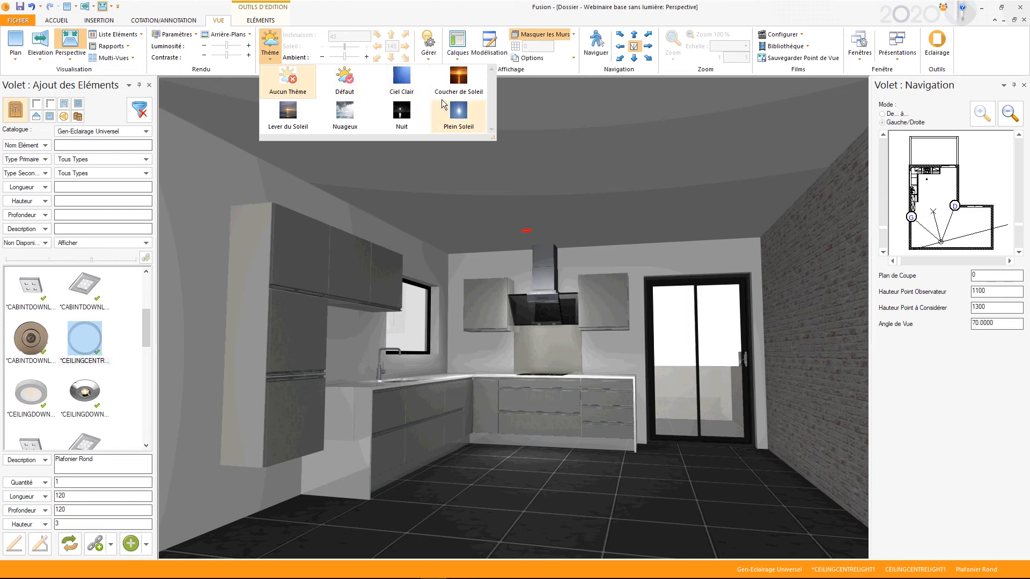
click(397, 76)
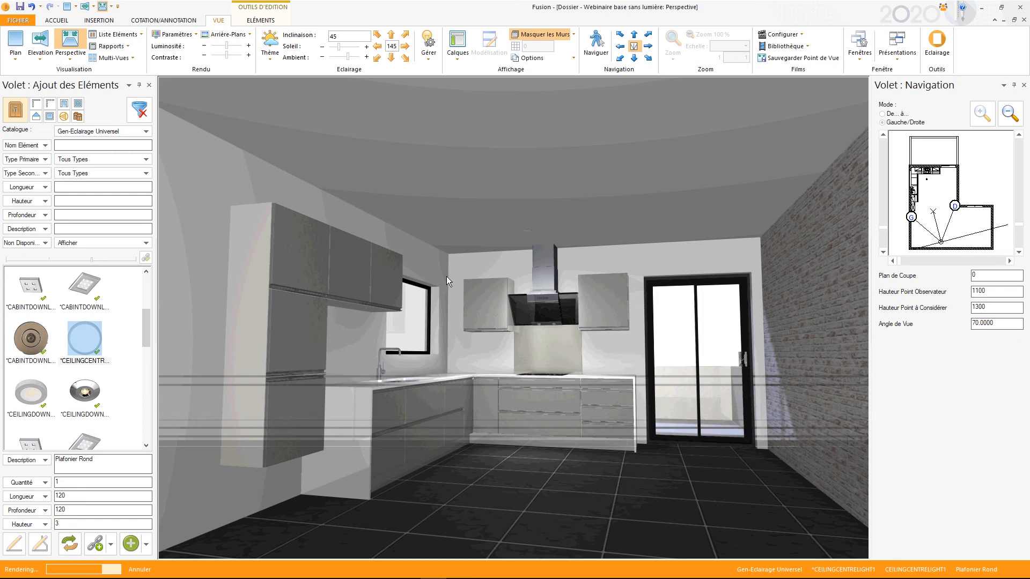
click(550, 475)
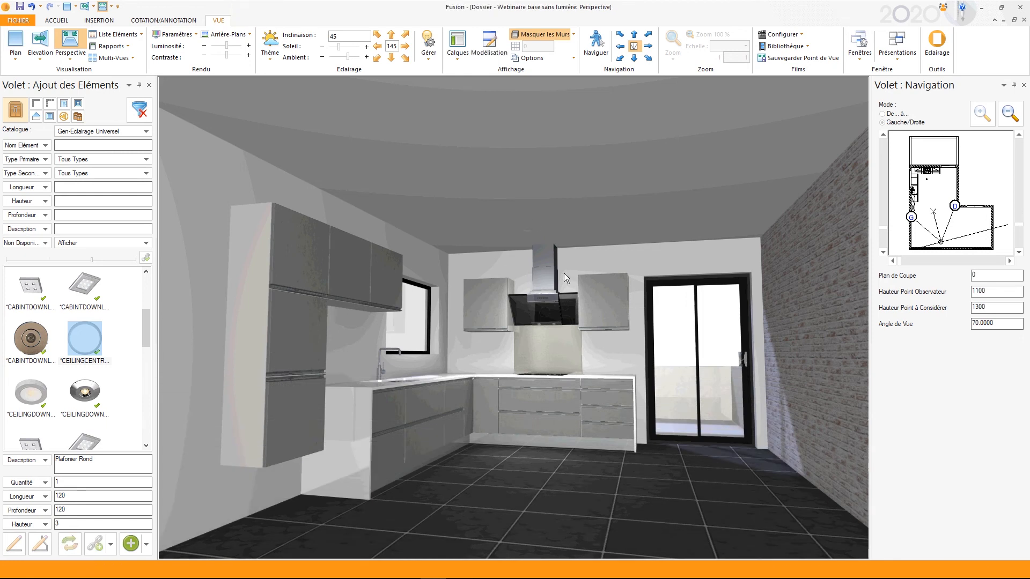
- Toggle the ceiling light's Actif/Inactif state in the perspective lit by the Ciel Clair theme
click(527, 231)
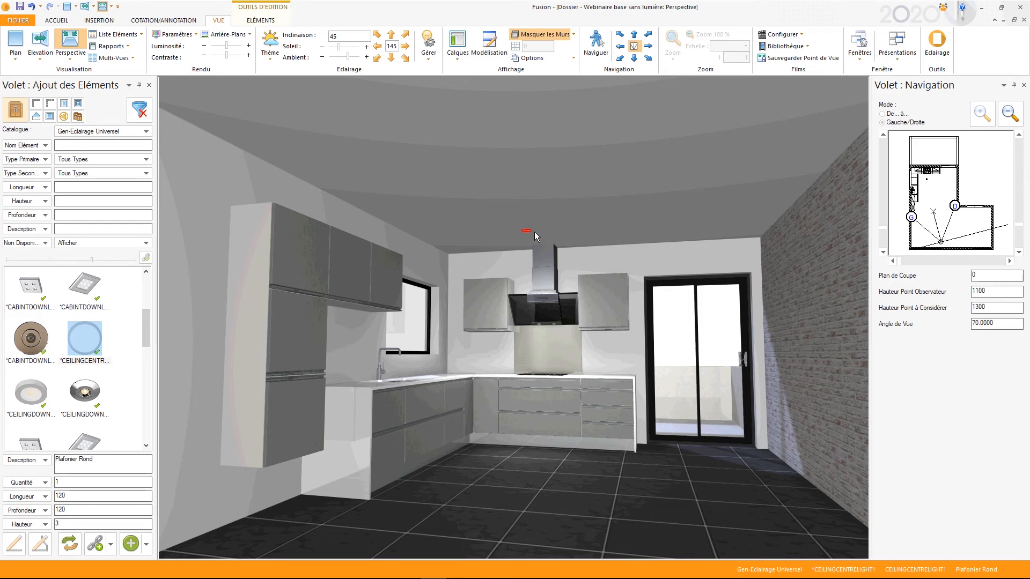
key(Delete)
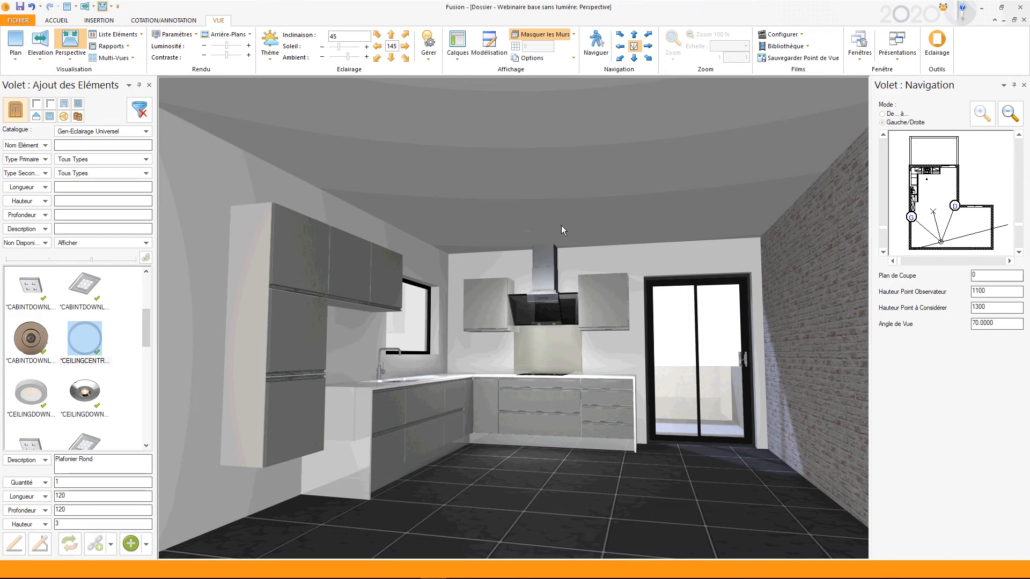
key(ctrl+z)
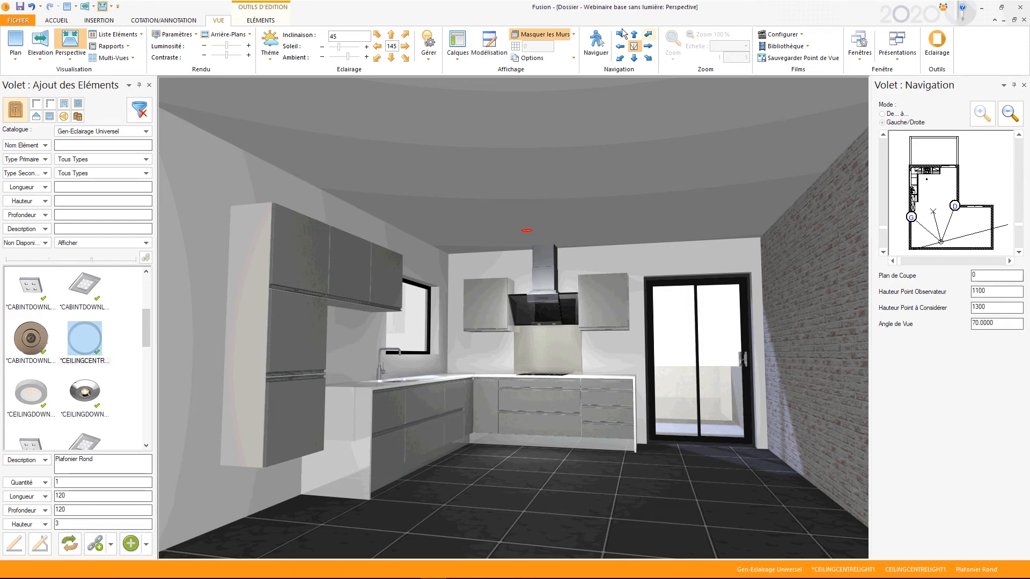
click(261, 21)
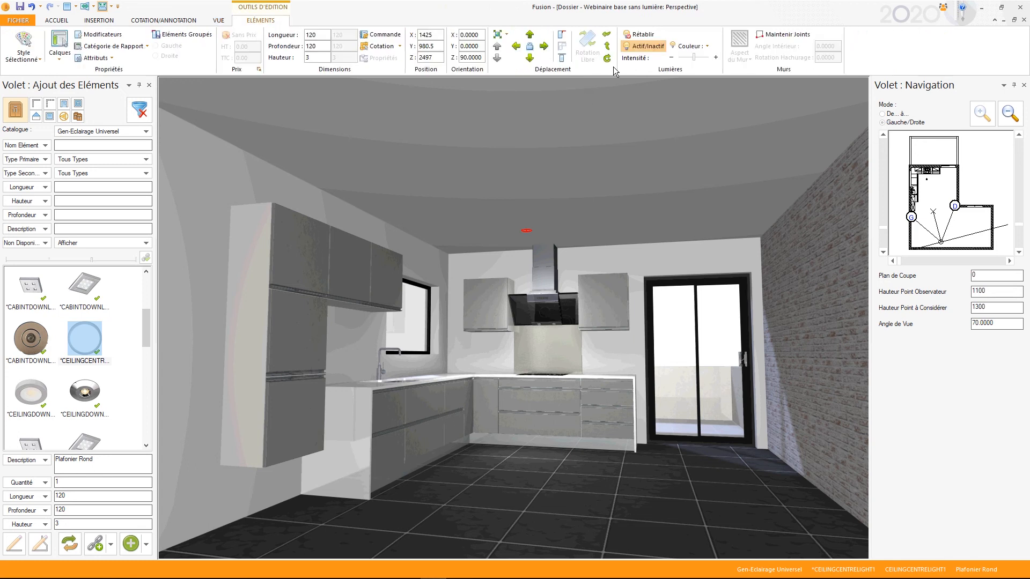
click(643, 46)
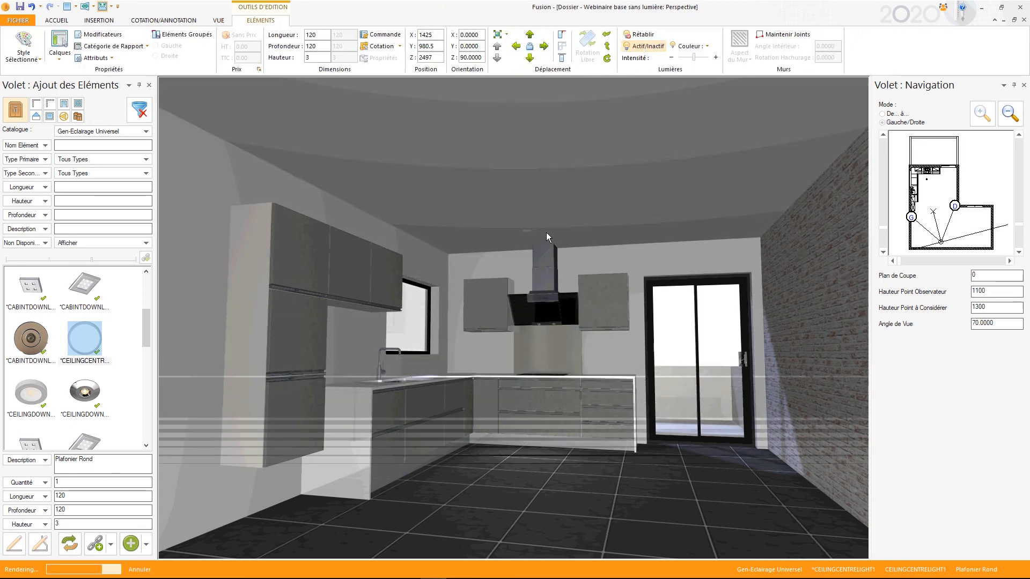
click(530, 230)
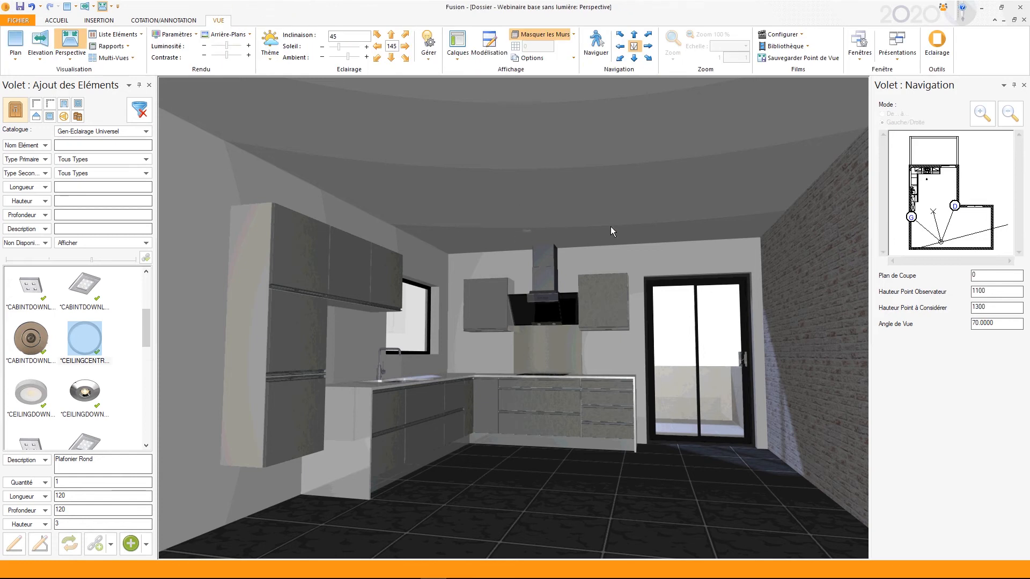
- In the plan view, switch the catalogue to Gen-Eclairages et Illuminations FR and browse to the *BOMBILLA bulbs
click(15, 43)
click(97, 132)
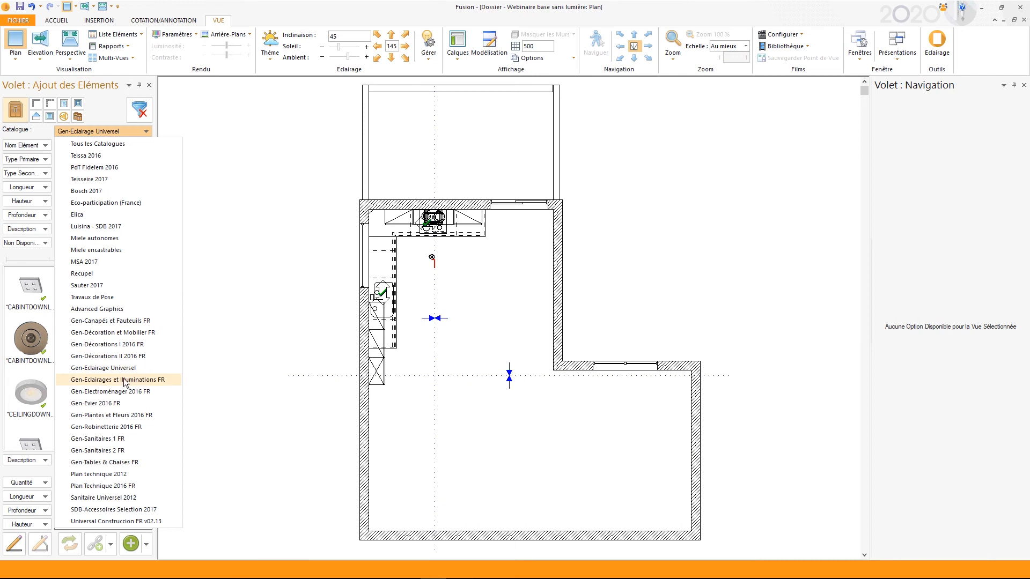
click(93, 382)
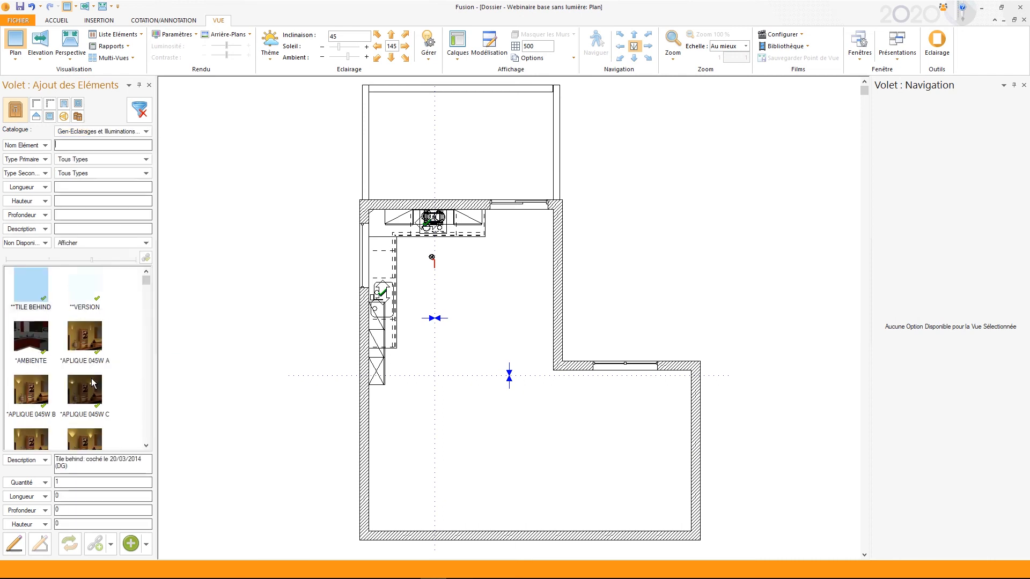
click(91, 383)
scroll(89, 384, down, 3)
scroll(89, 384, down, 3)
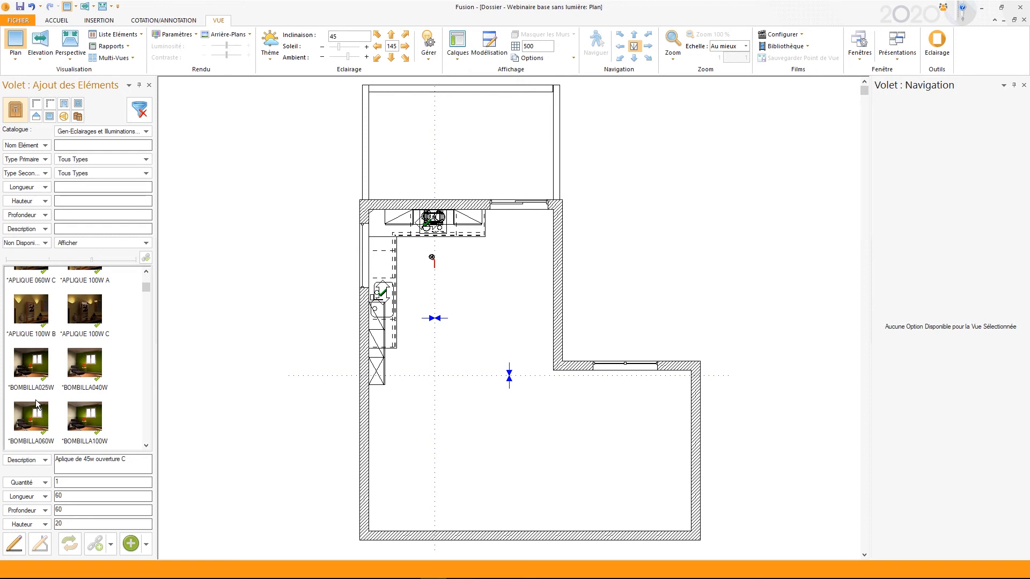
- Choose the 60 W bulb *BOMBILLA060W and place it beside the ceiling light in the plan
click(88, 427)
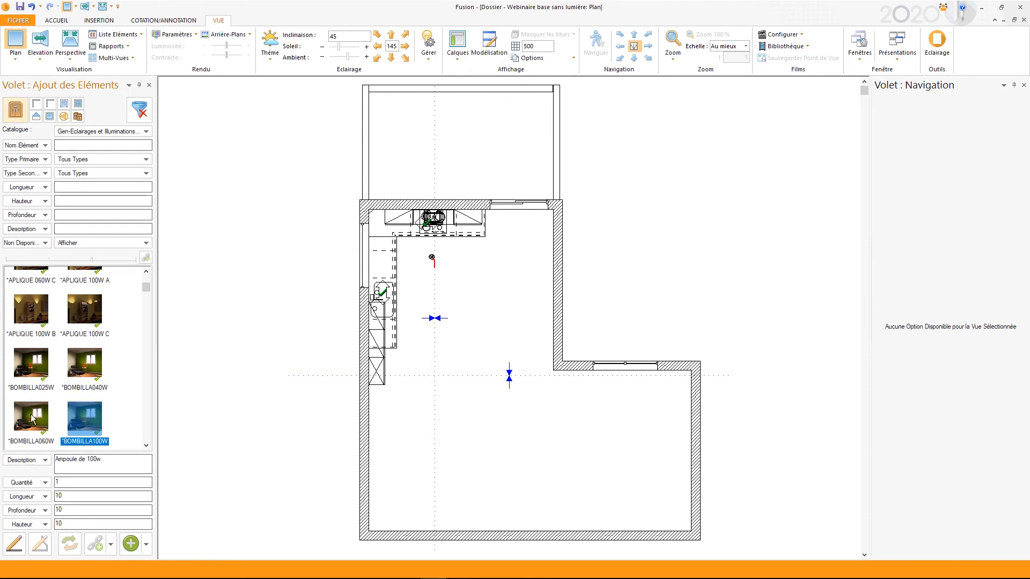
click(32, 418)
click(85, 363)
scroll(84, 376, down, 3)
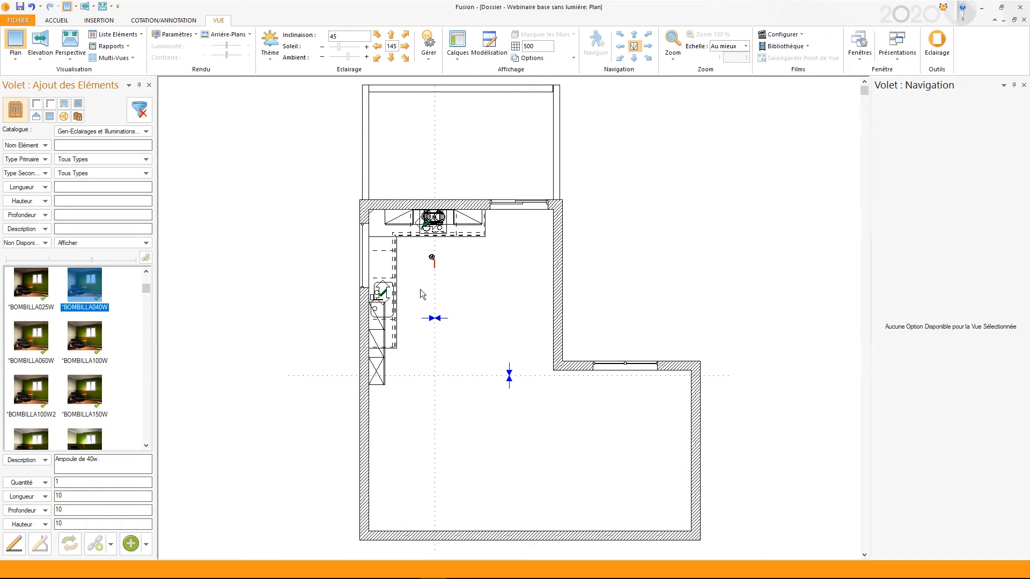
click(33, 342)
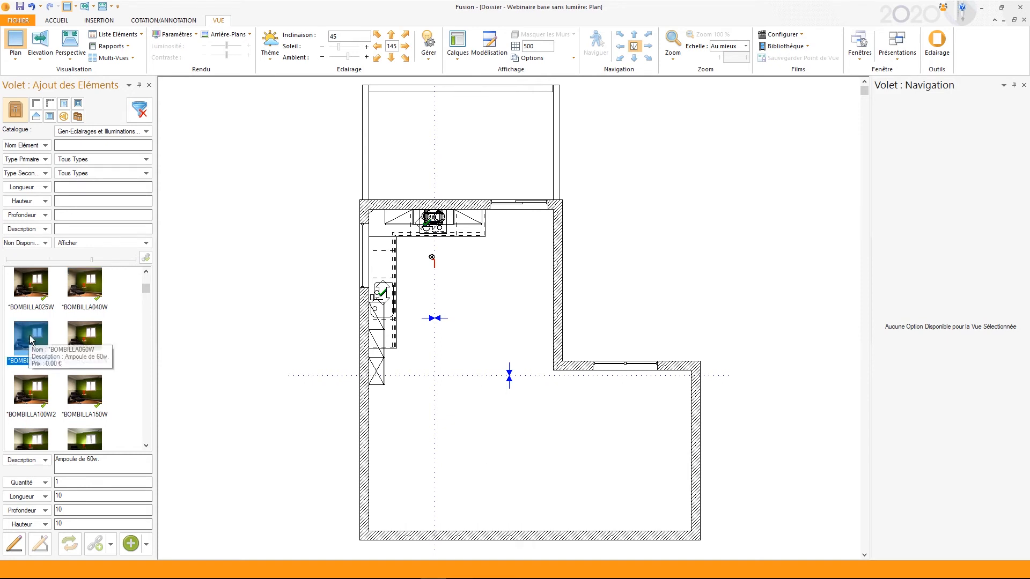
click(439, 259)
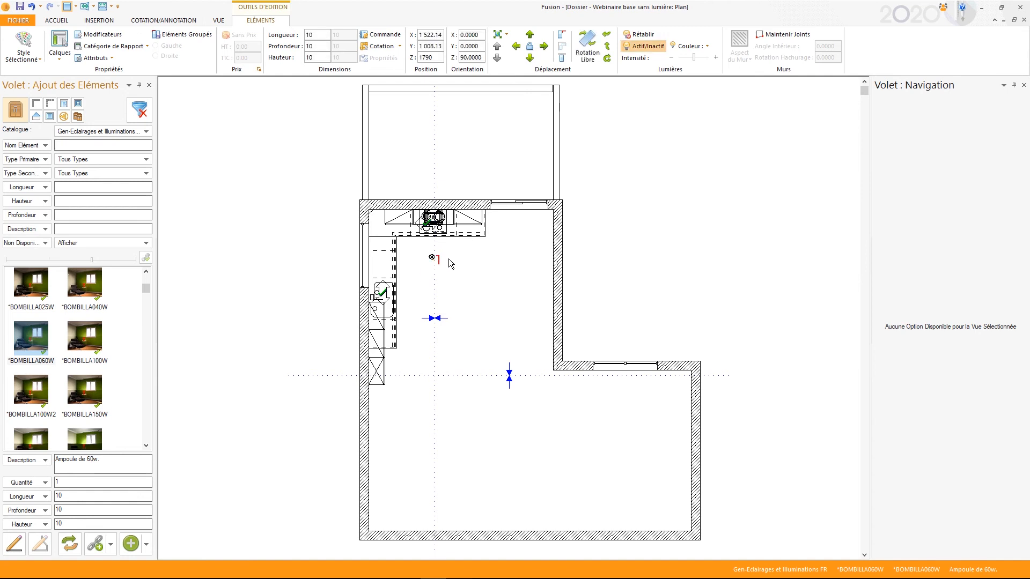
- Set the bulb's length and depth to 60 and position it over the ceiling light in the plan
scroll(435, 260, up, 2)
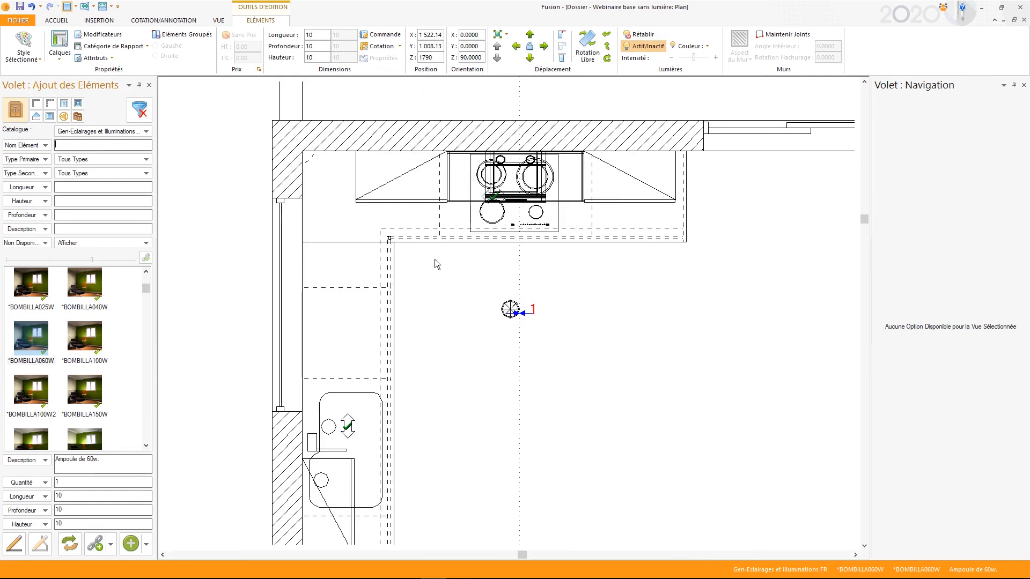
mouse_move(561, 285)
mouse_down()
mouse_move(528, 312)
mouse_move(537, 295)
mouse_up()
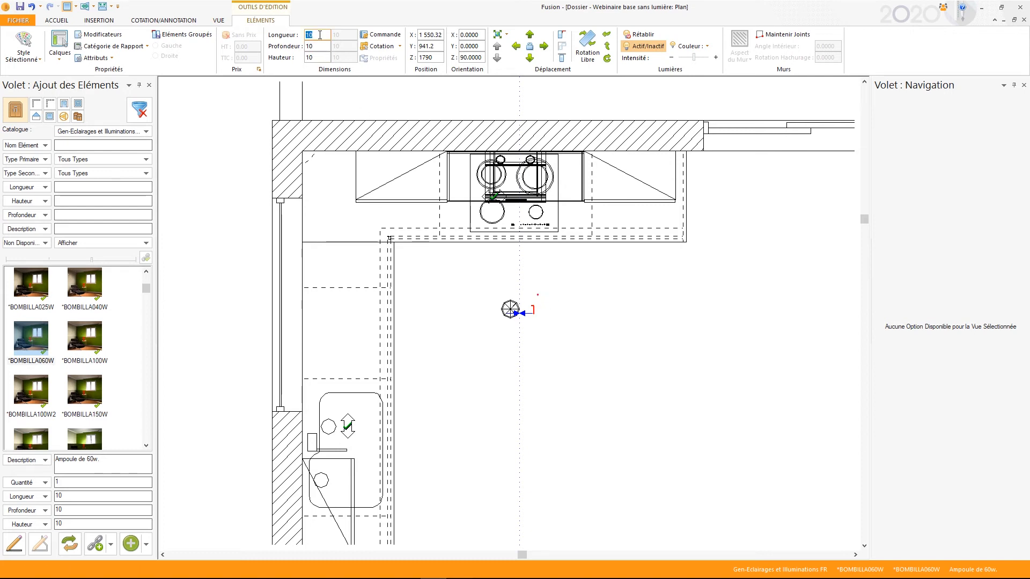
text(60)
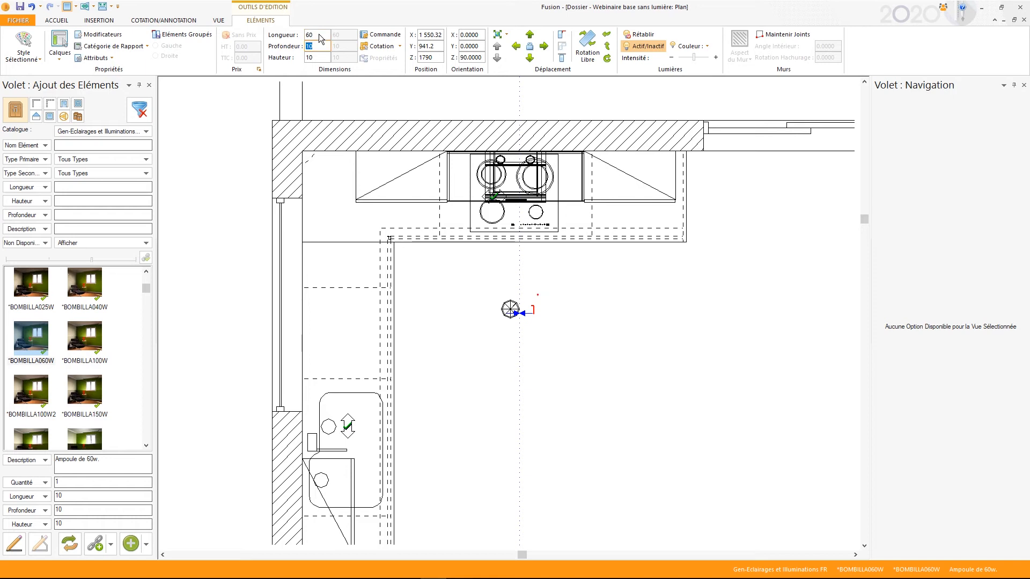
text(60)
key(Tab)
click(608, 323)
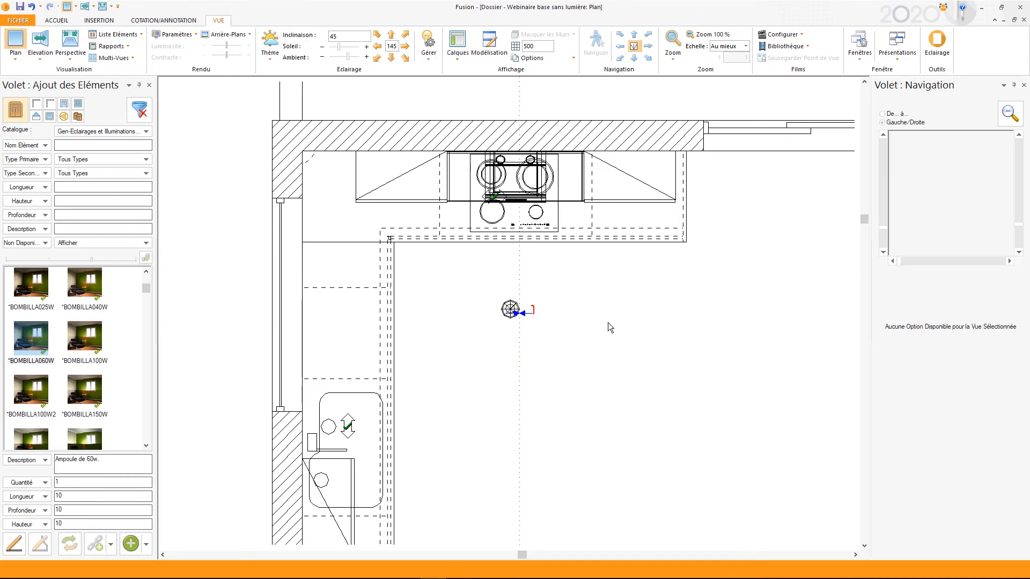
- In the elevation view, raise the 60 W bulb to Z 2487 against the ceiling and deselect it
click(610, 327)
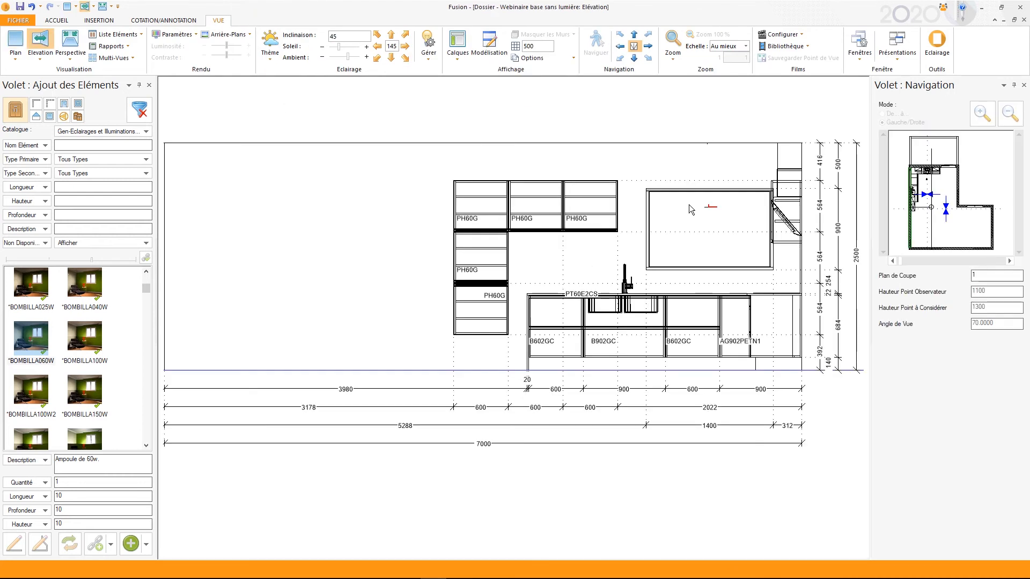
drag(717, 216, 719, 215)
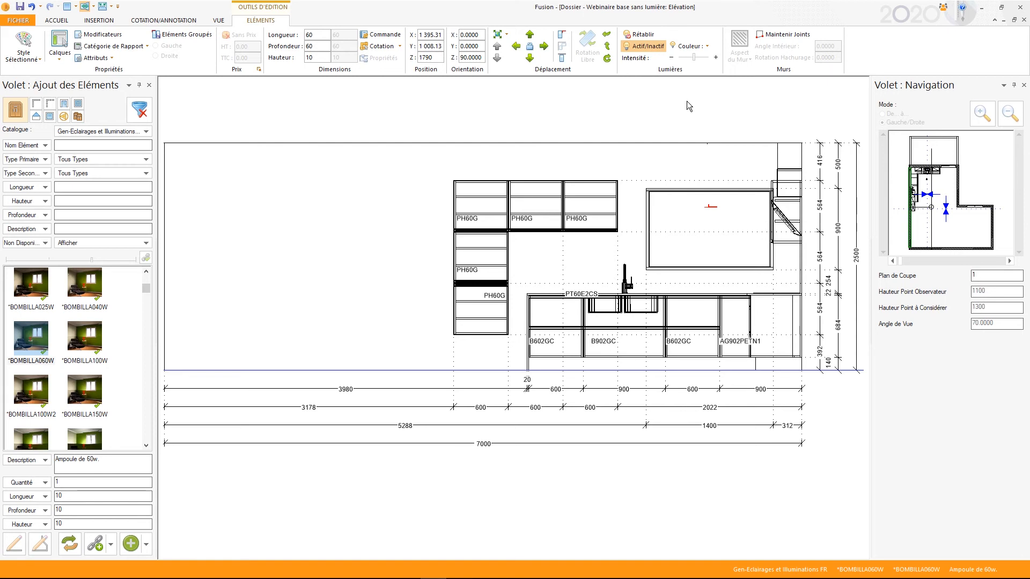
key(Up)
click(523, 302)
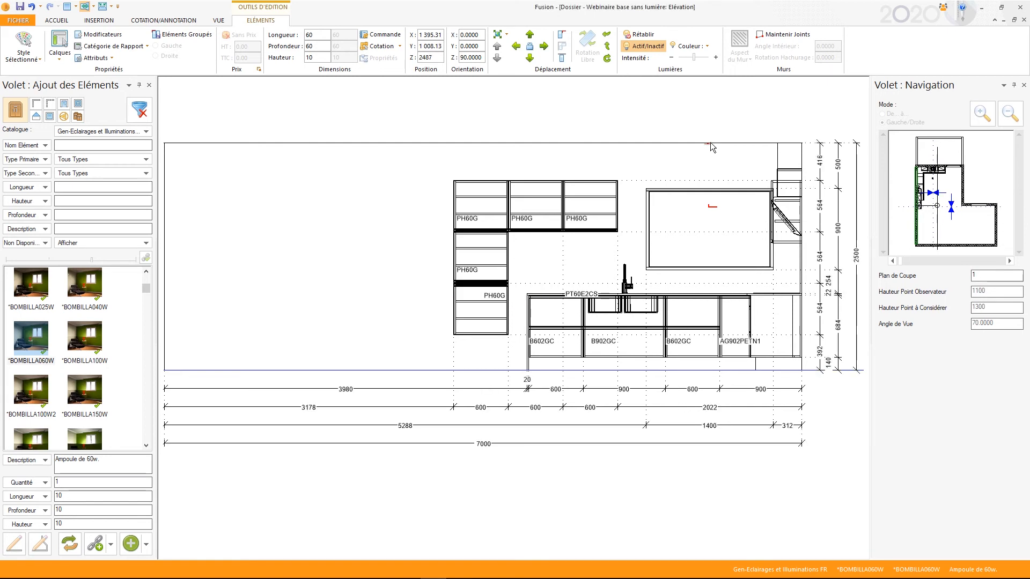
key(Escape)
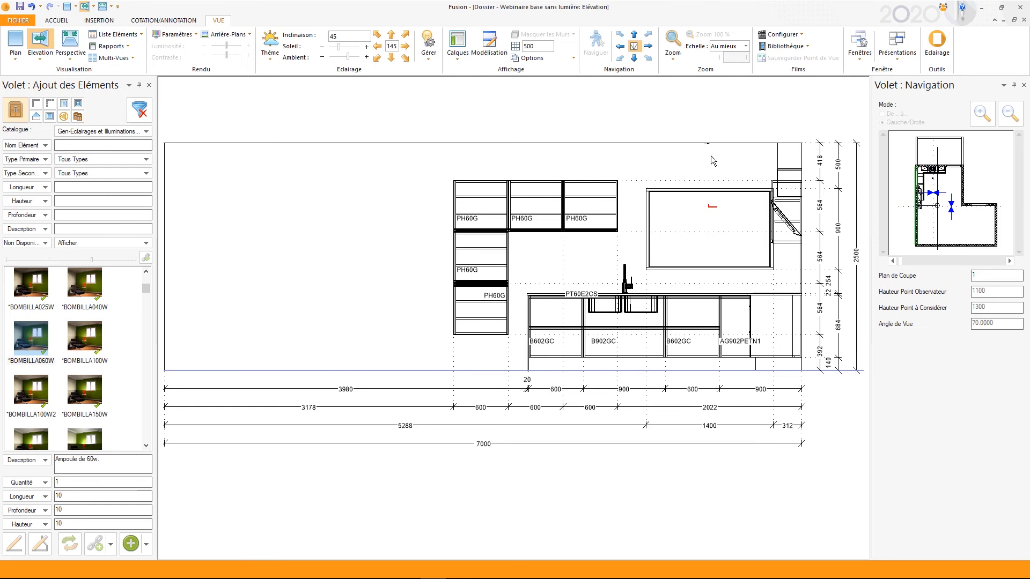
- Display the kitchen perspective and check the single ceiling light's rendering with the Photo HQ mode
key(F4)
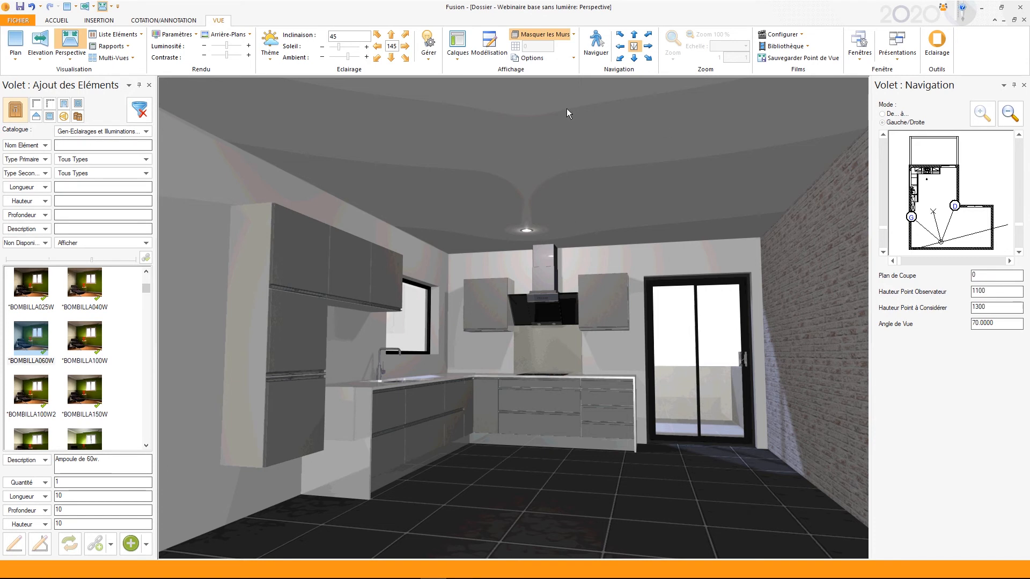
click(175, 34)
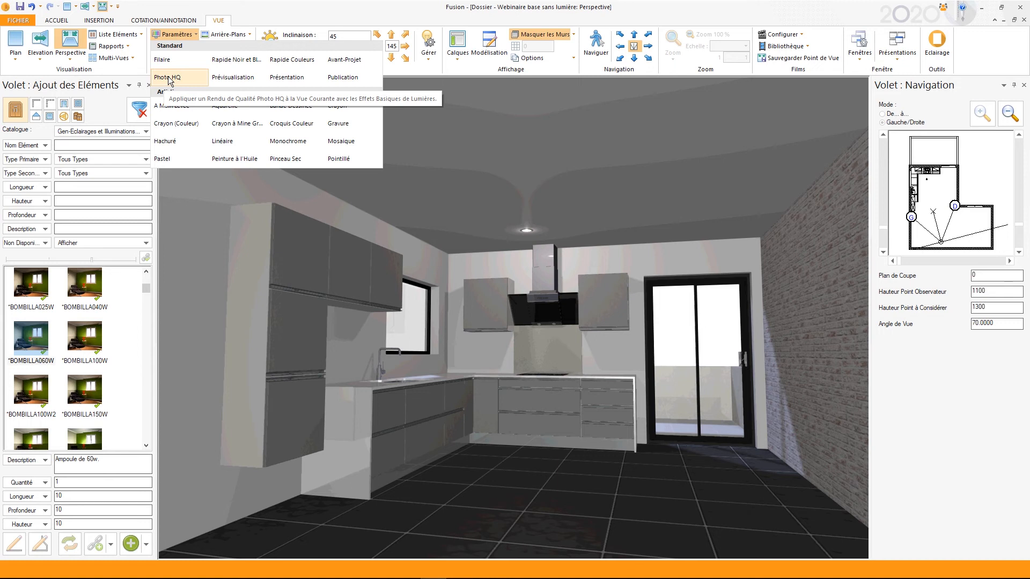
click(625, 474)
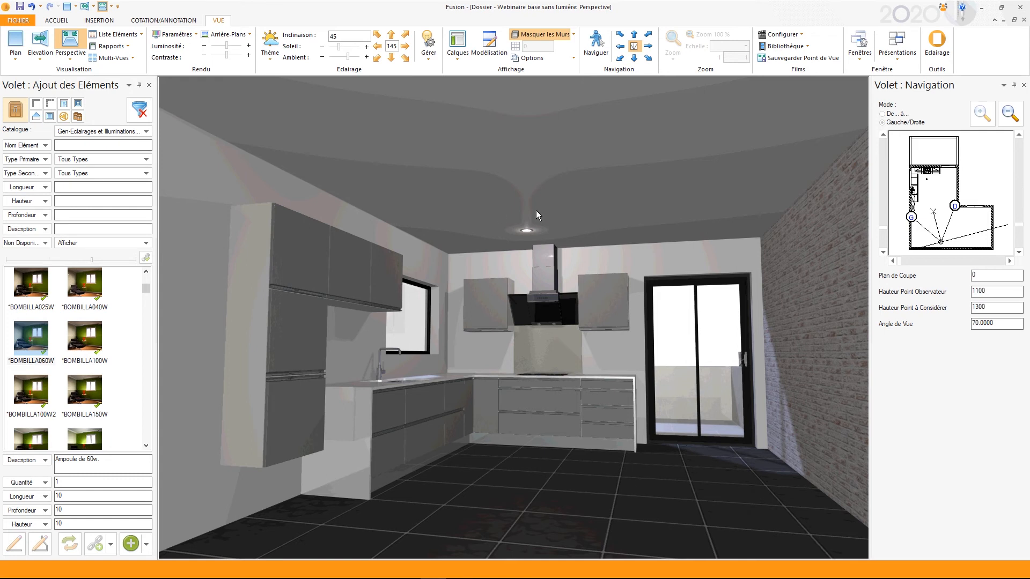
- Return to the plan view and create a new lighting zone named Planfond
click(16, 43)
click(428, 50)
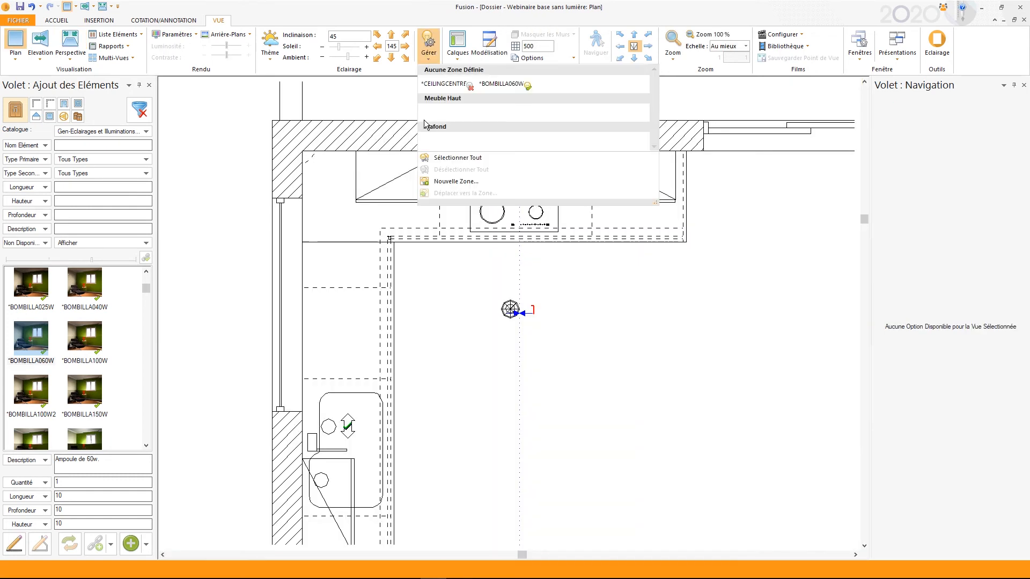
click(459, 182)
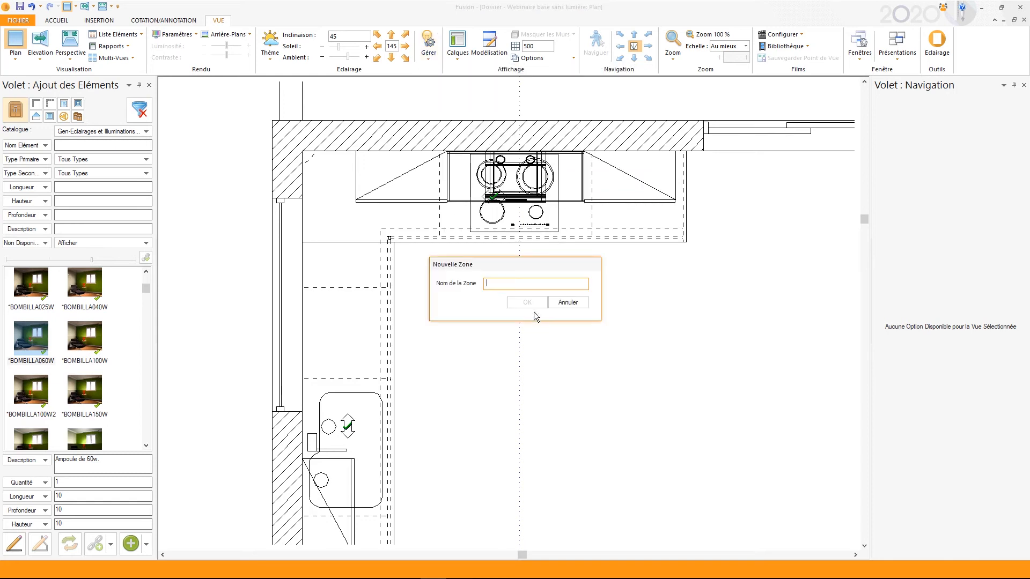
text(Planfond)
click(530, 304)
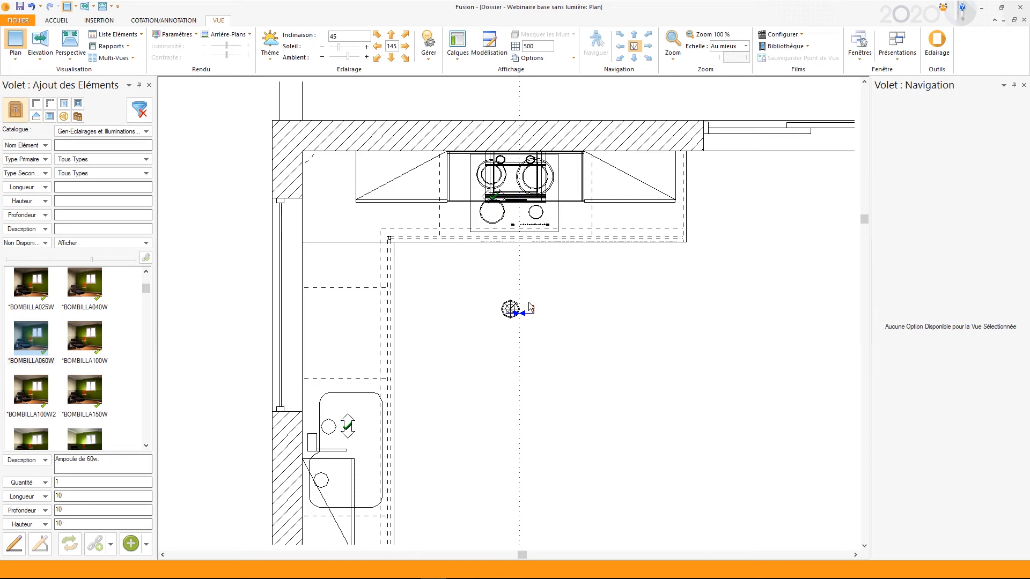
- Select the ceiling light together with its 60 W bulb and move them to the Plafond lighting zone
click(507, 310)
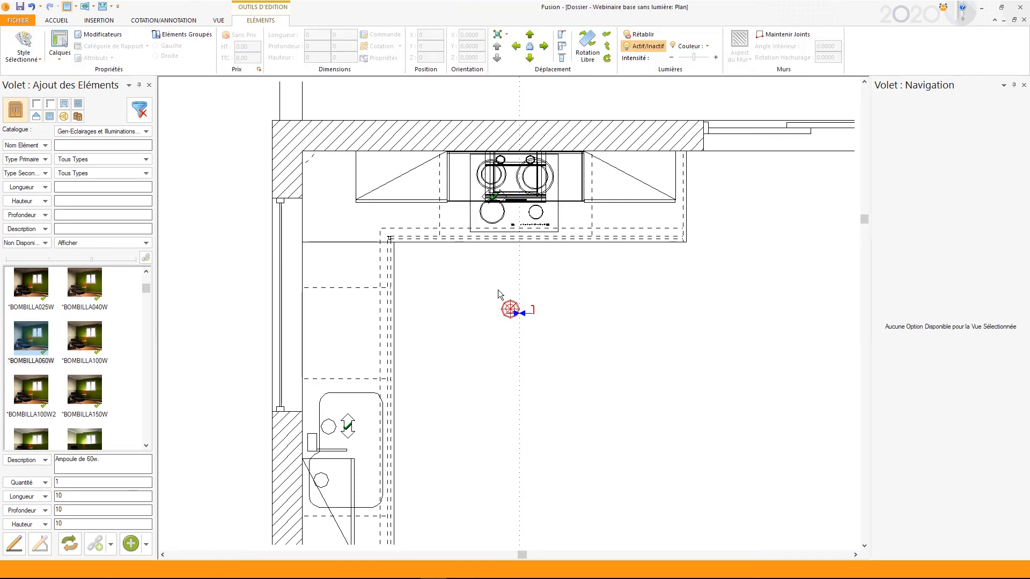
drag(478, 286, 521, 317)
click(219, 21)
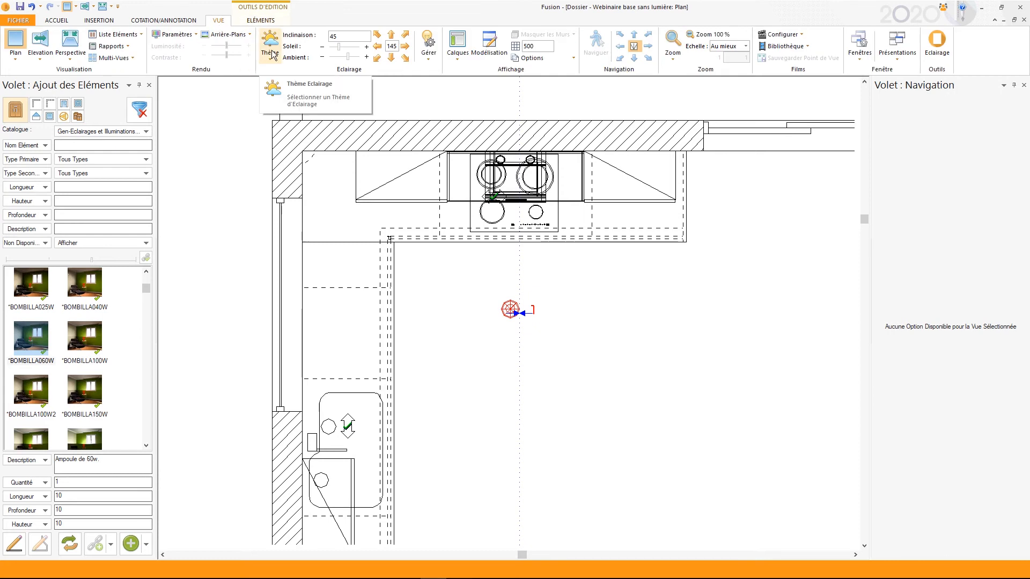
click(429, 47)
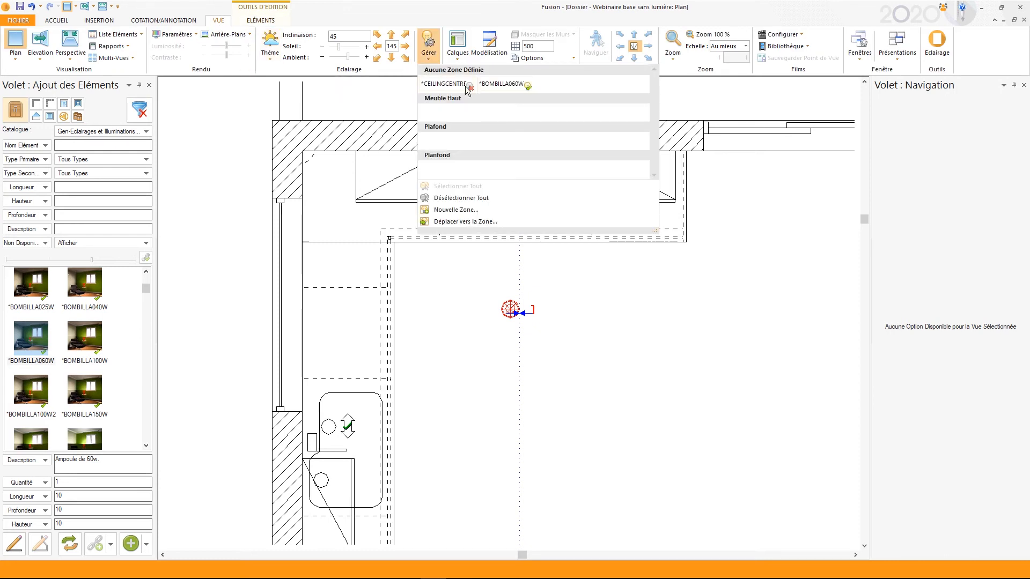
click(450, 222)
click(583, 284)
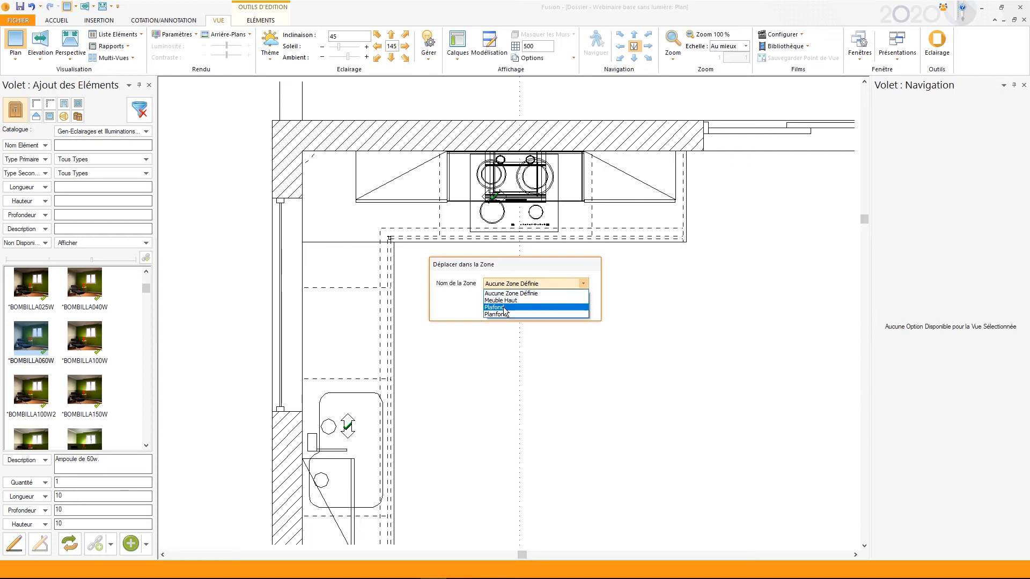
click(504, 308)
click(520, 301)
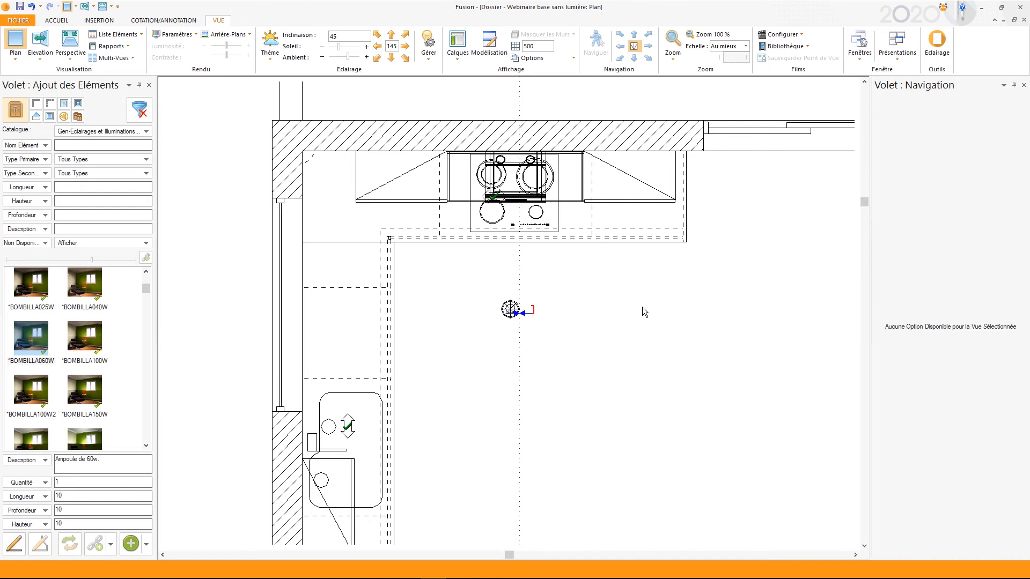
- Copy the ceiling light and its bulb to the sliding-door side of the kitchen, level with the original
scroll(642, 307, down, 2)
drag(443, 345, 368, 301)
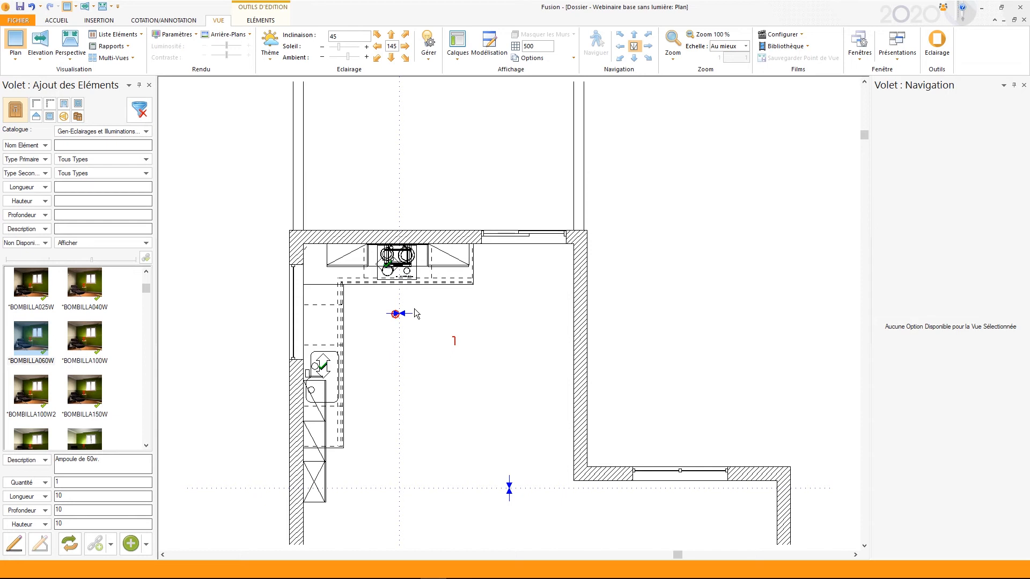
click(469, 348)
drag(452, 342, 488, 315)
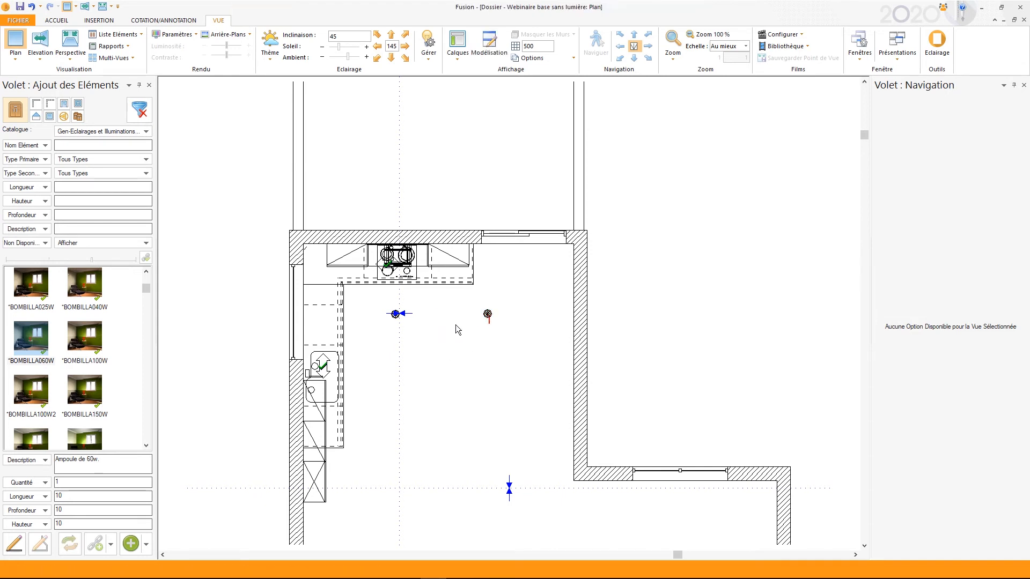
click(487, 316)
- Show the grid in the plan and set its spacing to 400
click(516, 47)
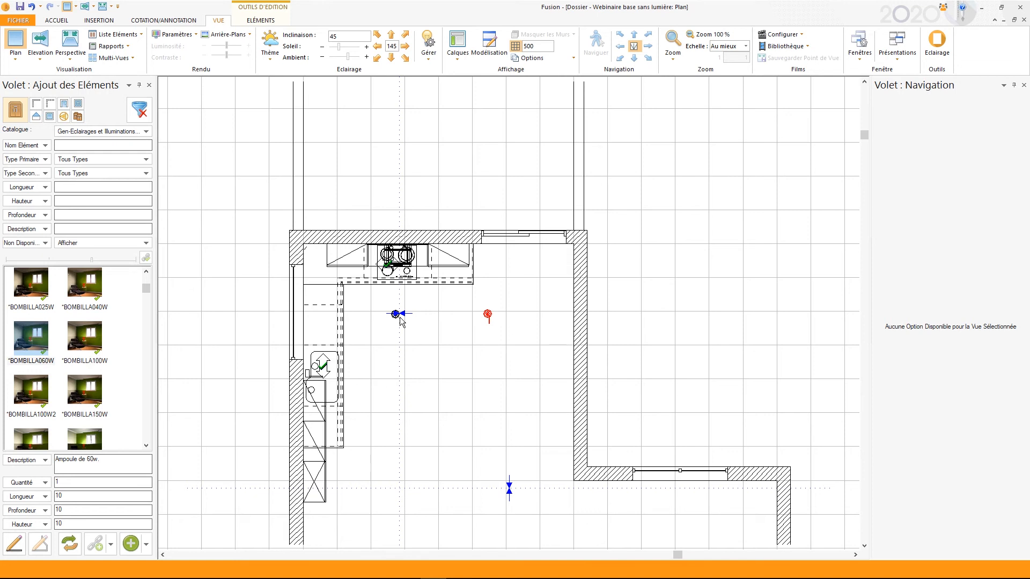
double_click(541, 47)
text(400)
key(Return)
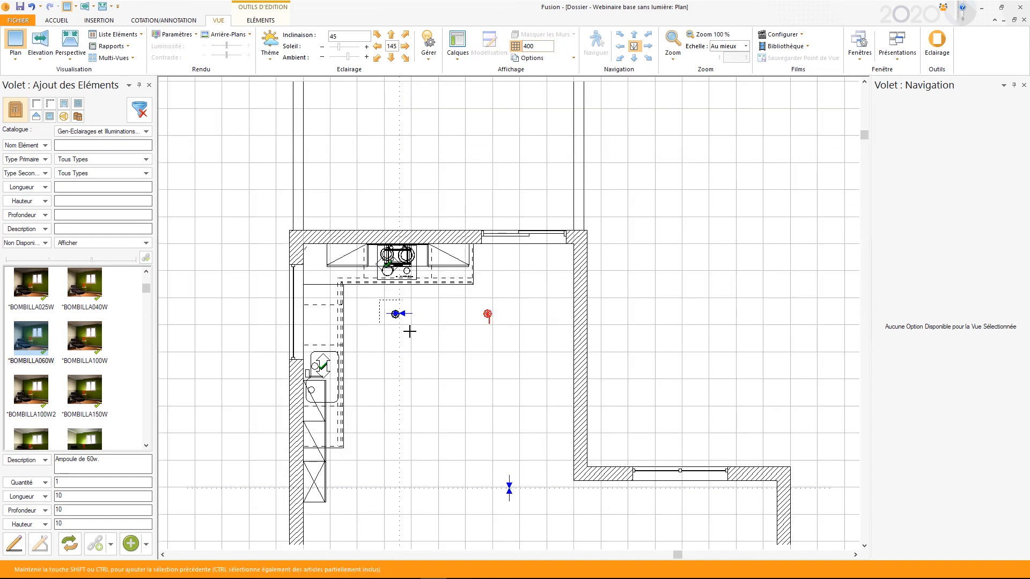
- Move both ceiling lights with their bulbs onto grid intersections so they form an aligned row
click(396, 314)
drag(396, 317, 383, 326)
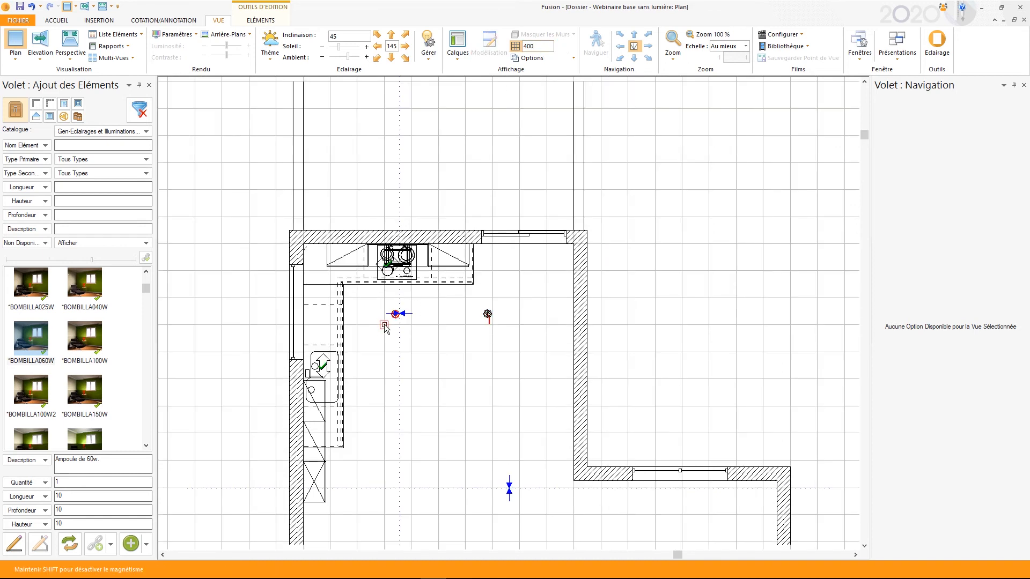
drag(465, 301, 519, 324)
- Duplicate the row of two ceiling lights with bulbs and place the copy as a second row below the first
drag(359, 309, 540, 344)
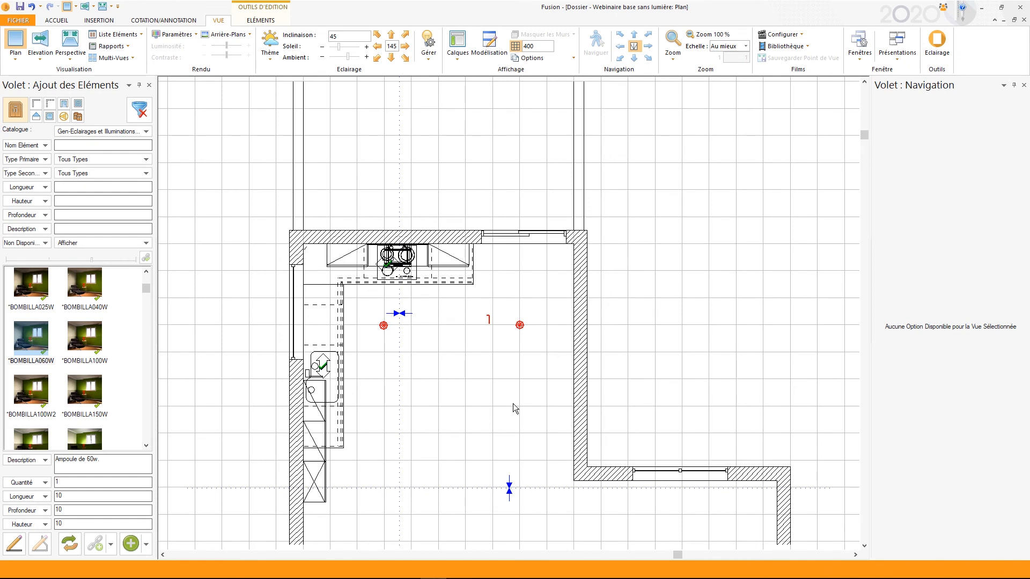
key(ctrl+v)
drag(619, 323, 519, 409)
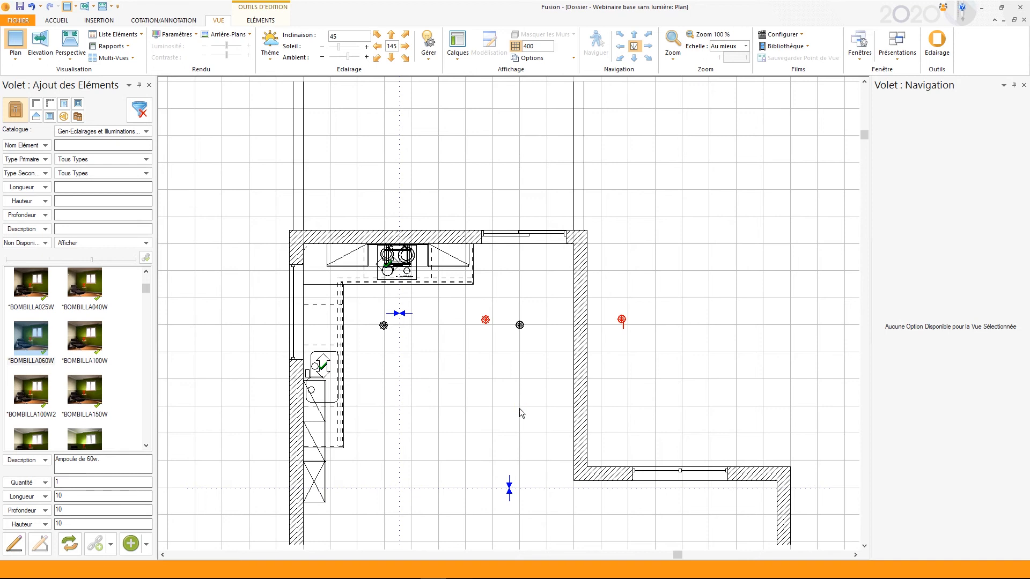
- Paste another pair of ceiling lights with bulbs and align it as a third row below the second
scroll(519, 412, down, 3)
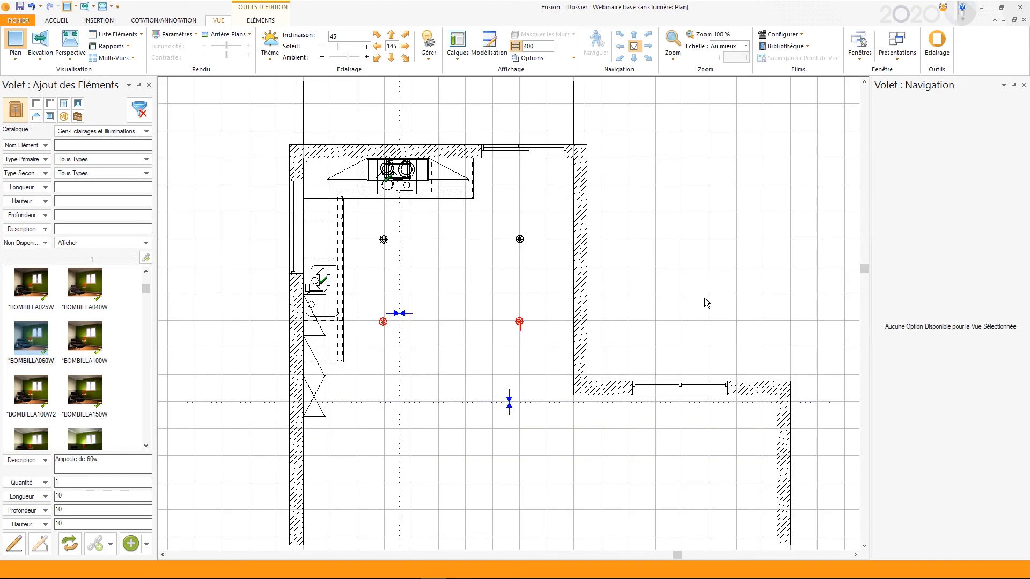
key(ctrl+v)
drag(522, 405, 519, 375)
key(Down)
text(400)
key(Return)
click(570, 432)
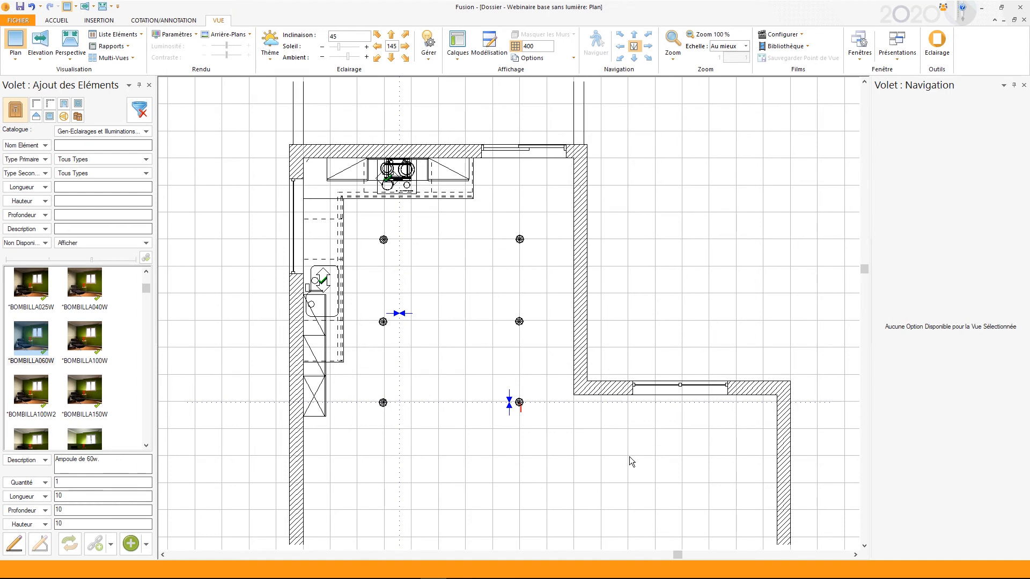
- Shift the second and third rows of lights down 150, and the third row a further 150, to space them evenly
mouse_move(367, 305)
mouse_down()
mouse_move(465, 339)
mouse_move(552, 445)
mouse_up()
key(Down)
text(15)
key(Return)
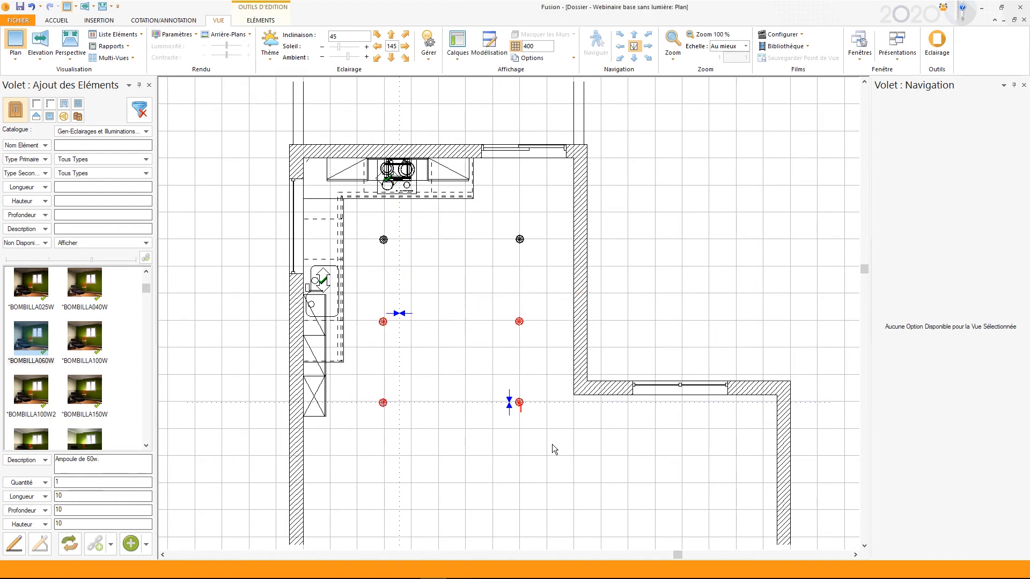
drag(359, 391, 548, 439)
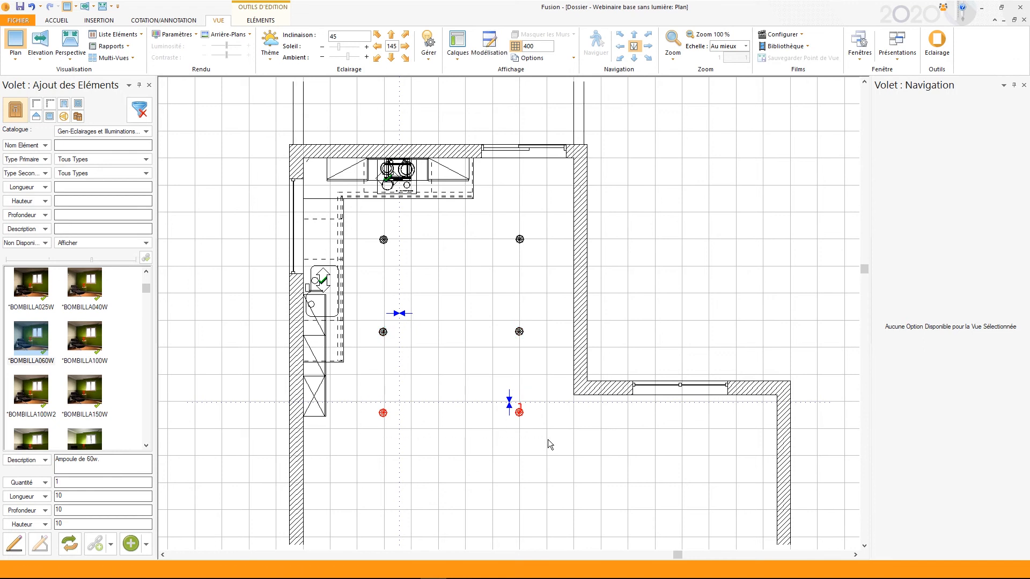
key(Down)
text(150)
key(Return)
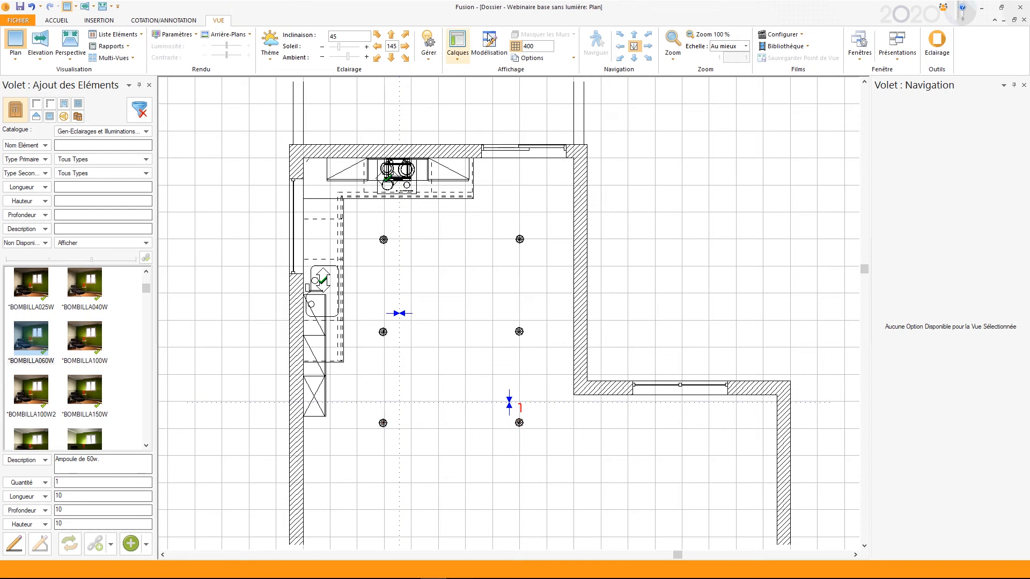
- Hide the grid and render the perspective to check the six ceiling lights with the Photo HQ mode
click(515, 46)
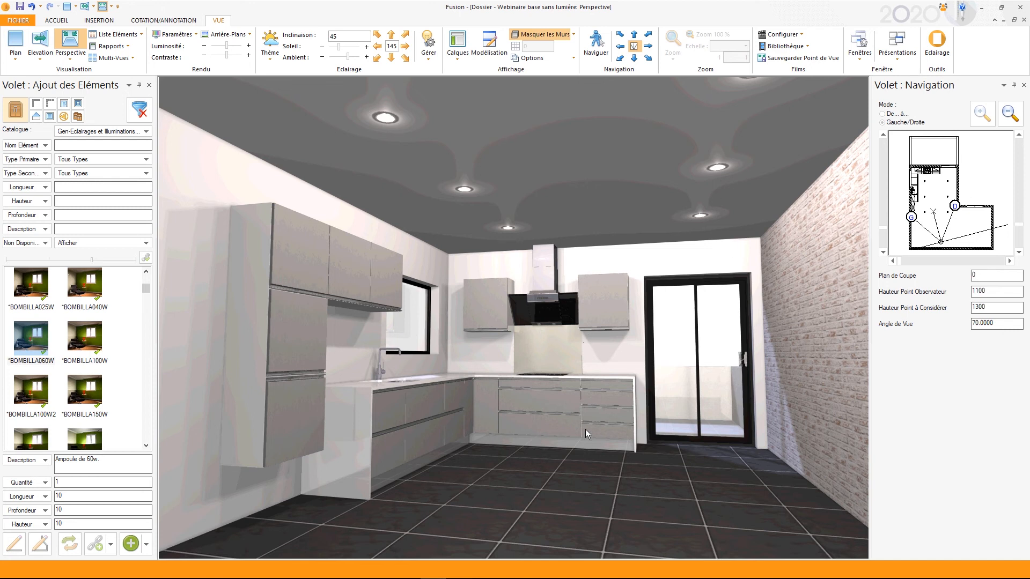
click(174, 33)
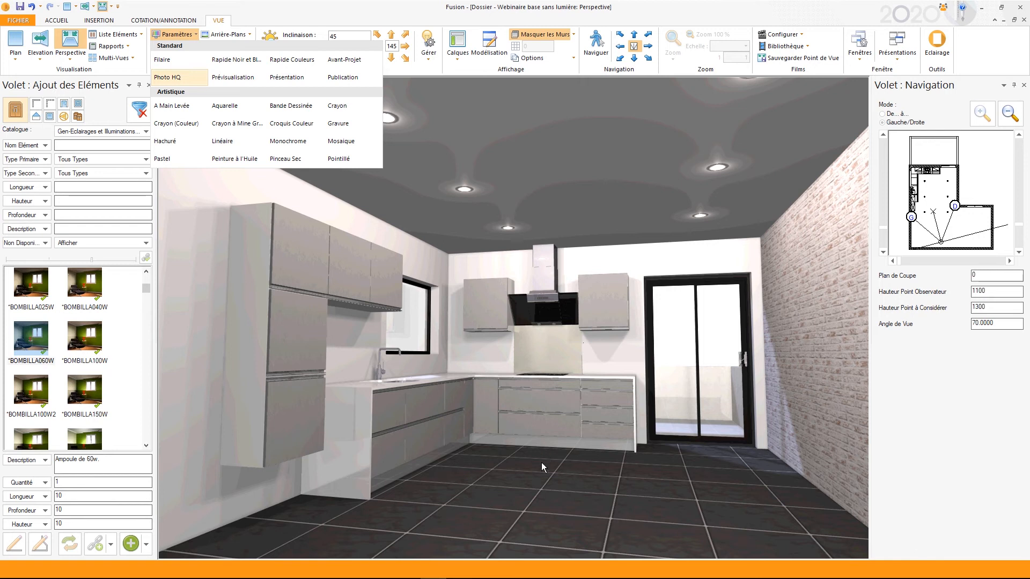
click(550, 475)
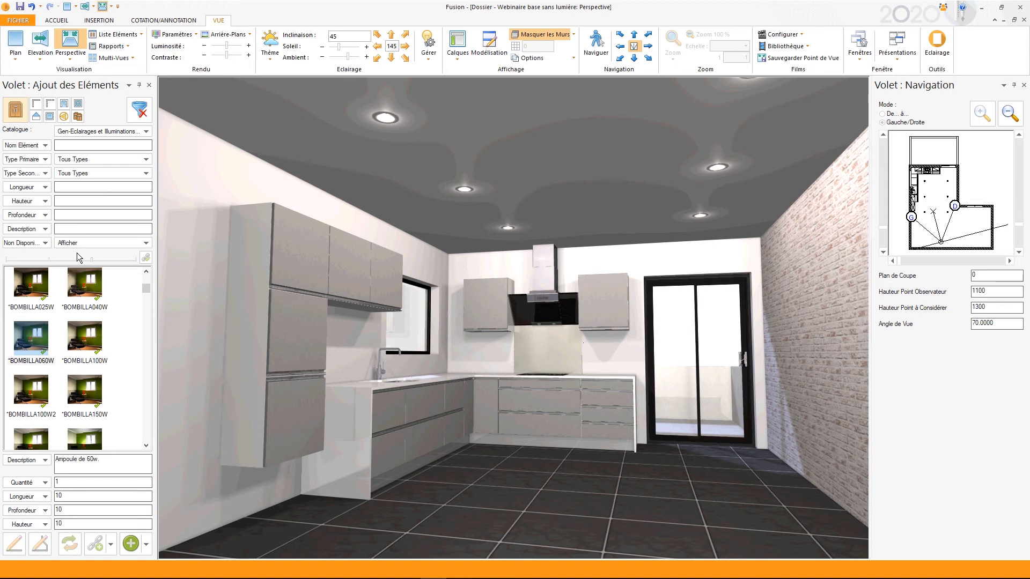
- Switch the catalogue to Gen-Eclairage Universel and browse to the under-cabinet spots
click(64, 134)
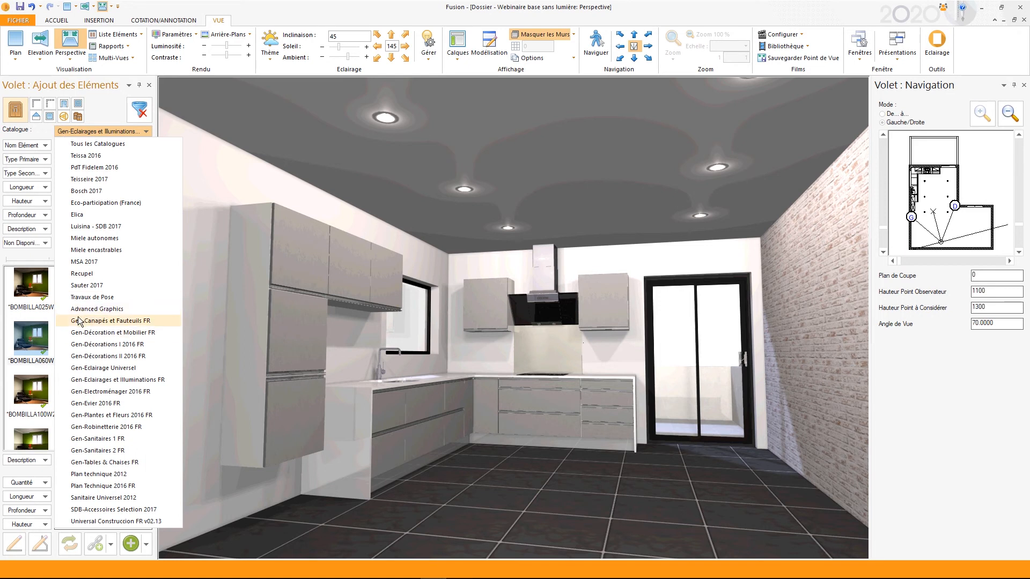
click(89, 368)
click(92, 396)
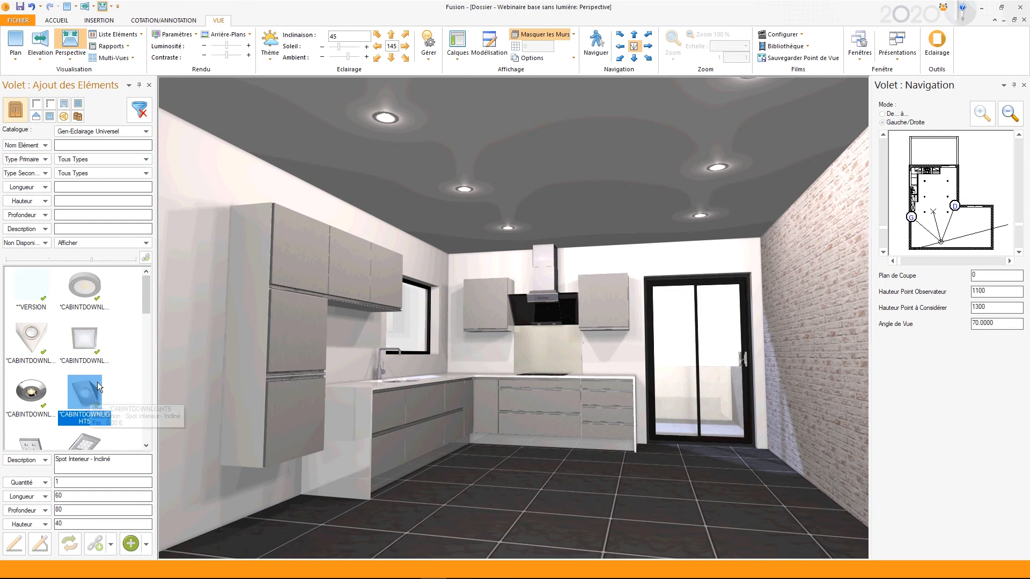
scroll(114, 362, down, 6)
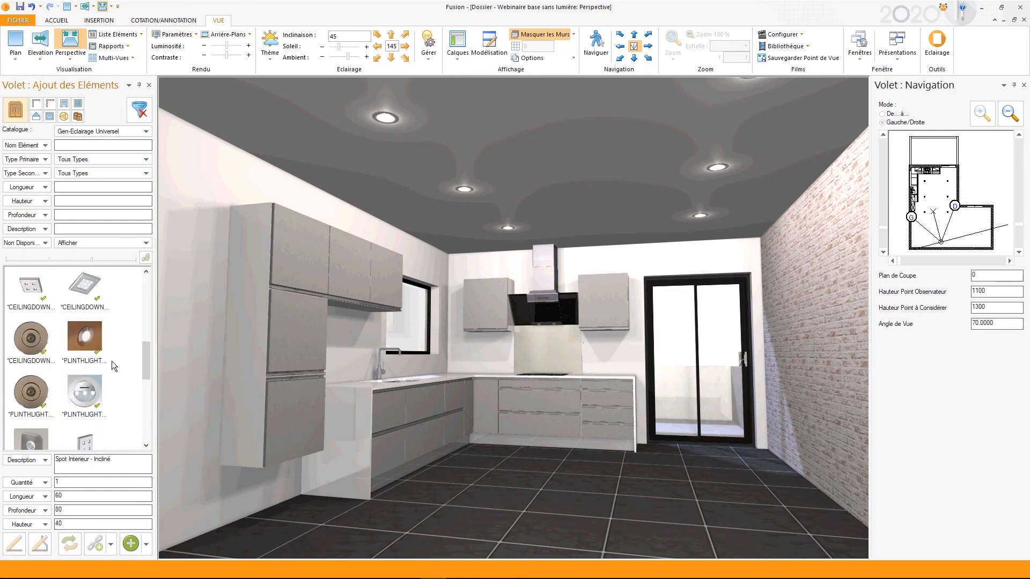
scroll(107, 360, down, 3)
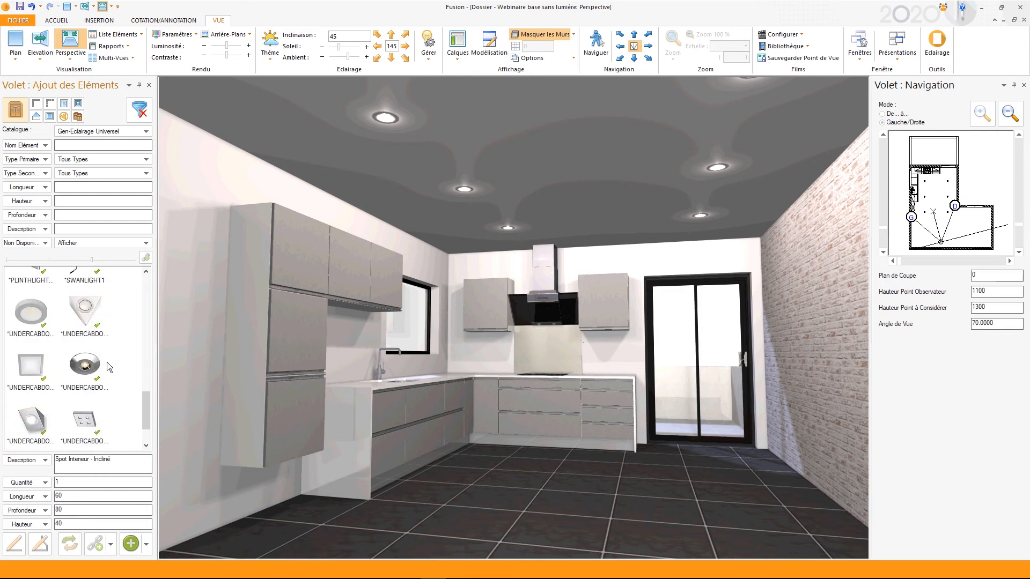
- Place the Spot Sous-Meuble - Incliné under the wall unit left of the hood and check it in the hob-wall elevation
click(34, 421)
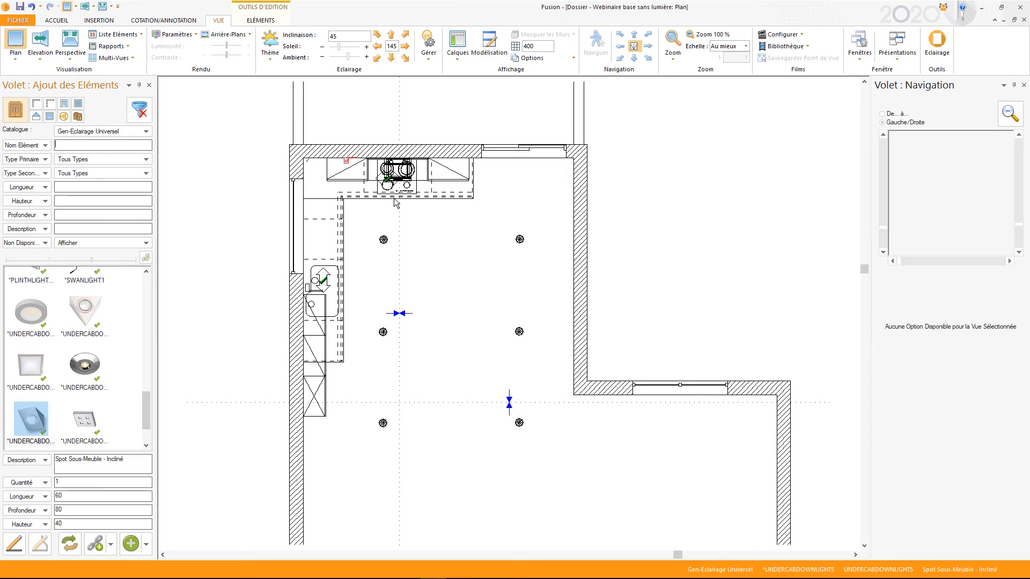
click(485, 258)
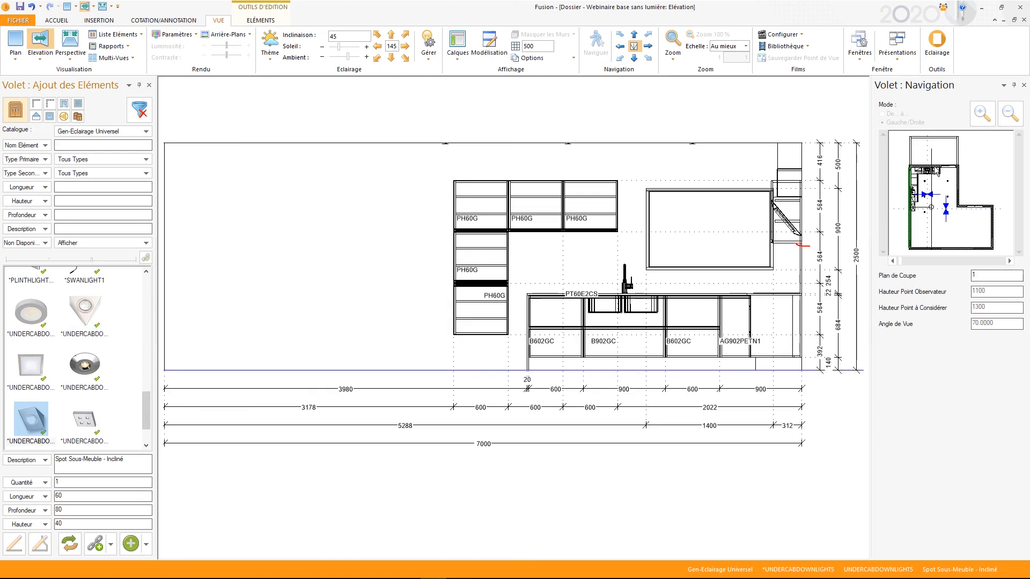
click(937, 171)
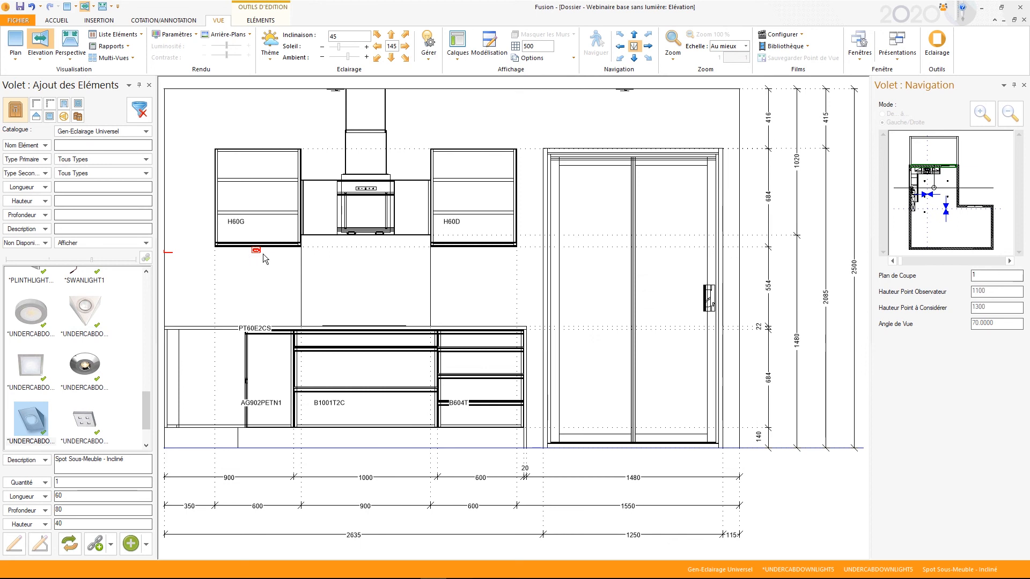
- In the plan, place one inclined under-cabinet spot at the wall unit right of the hood and another on the sink wall
key(F2)
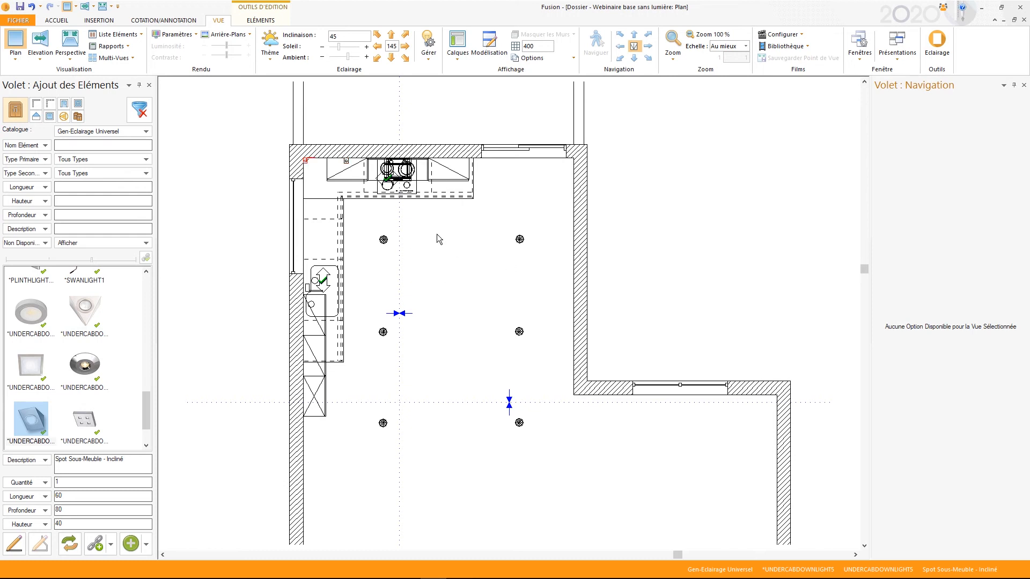
click(306, 164)
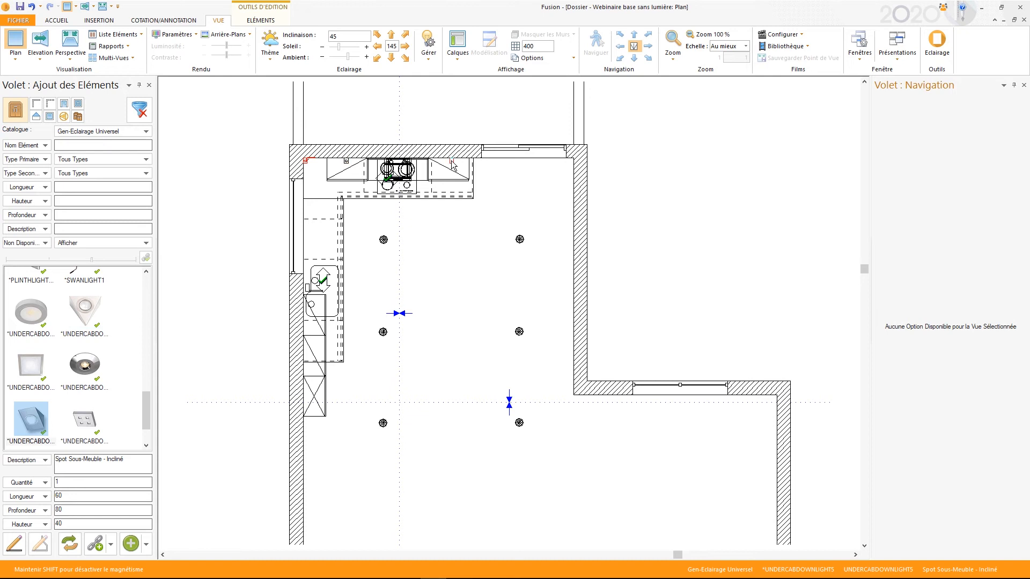
click(448, 162)
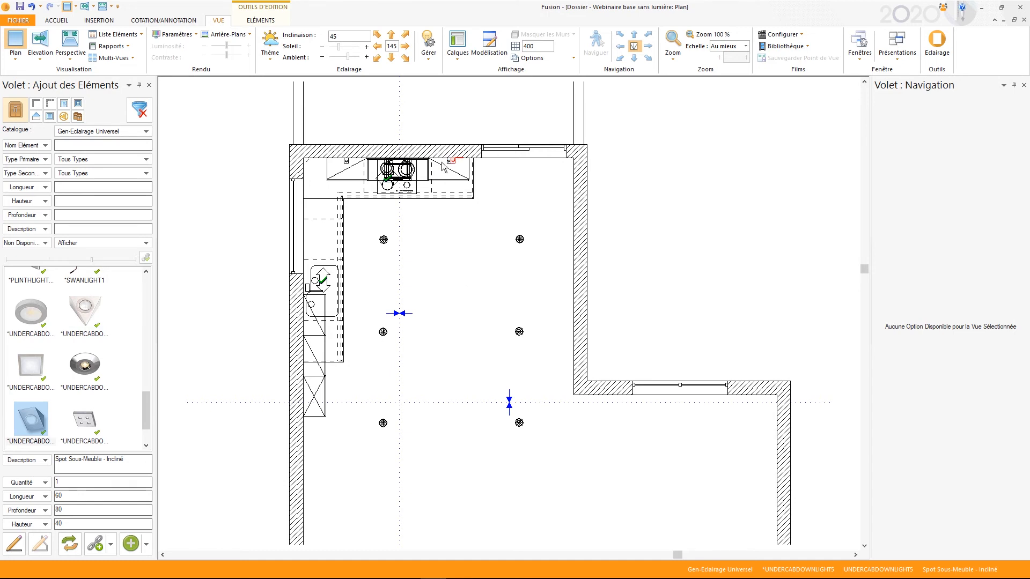
click(457, 175)
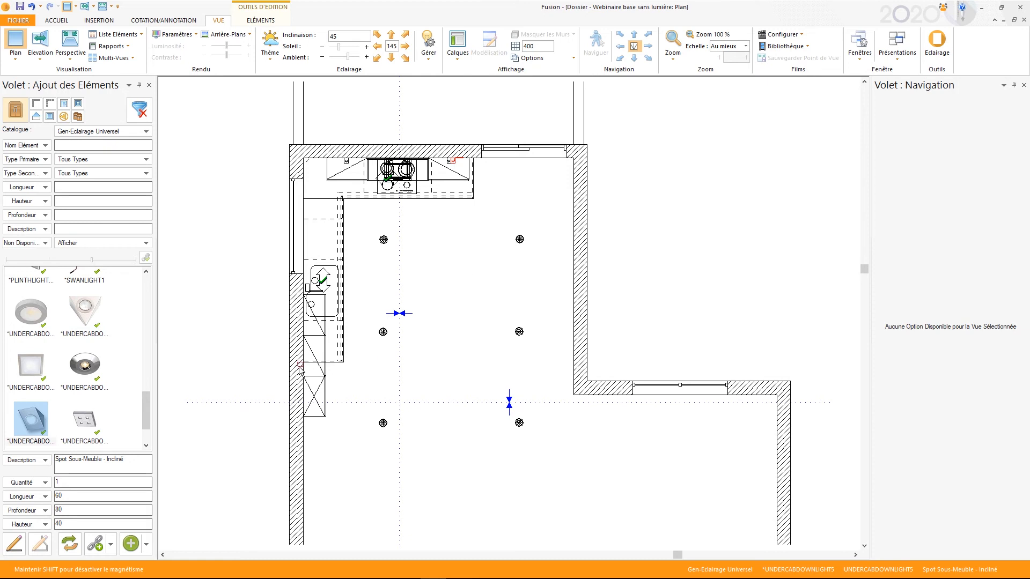
click(305, 334)
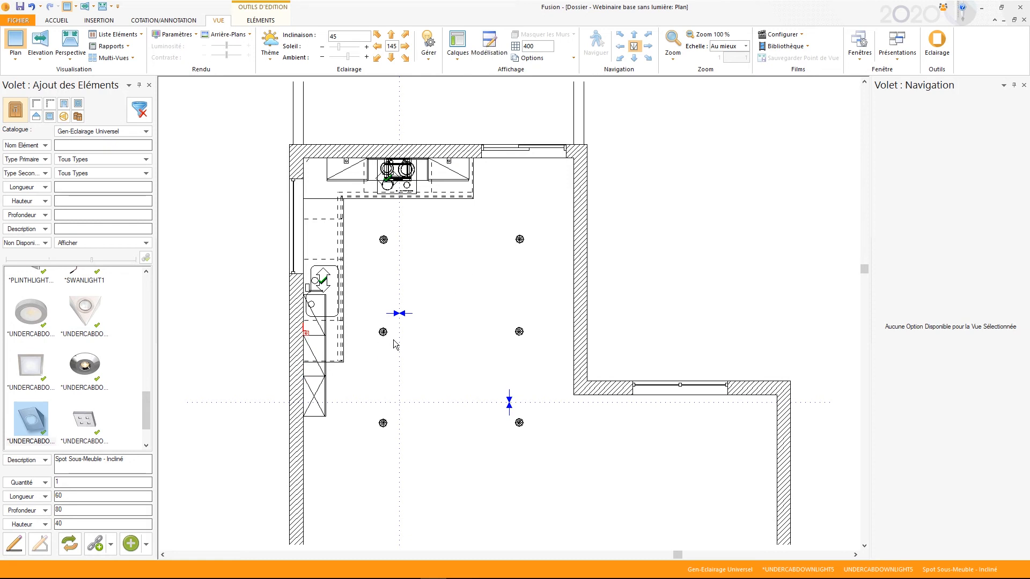
- Try moving the sink-wall spot down 40 in the plan
click(259, 21)
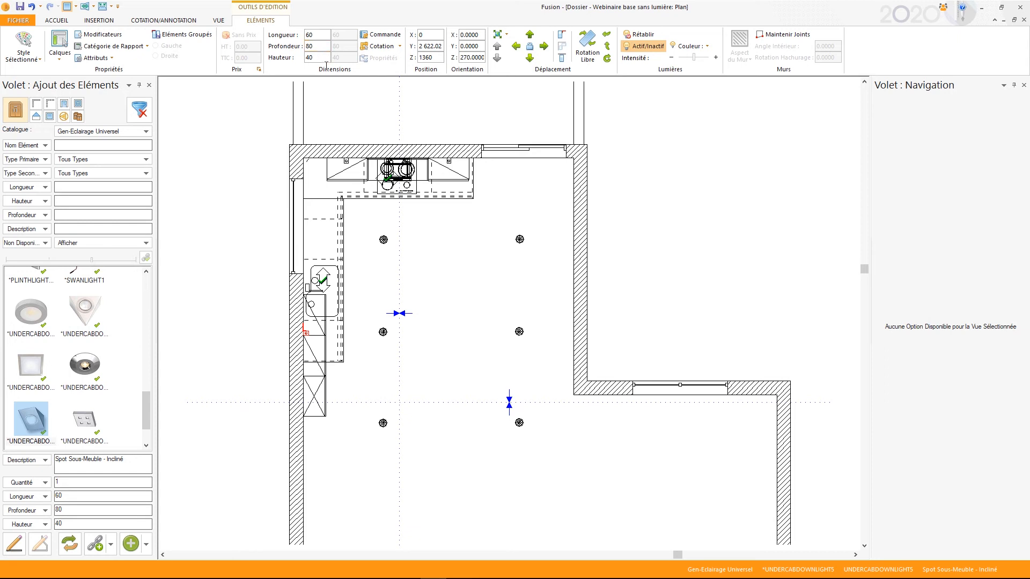
key(Down)
text(40)
key(Return)
key(Up)
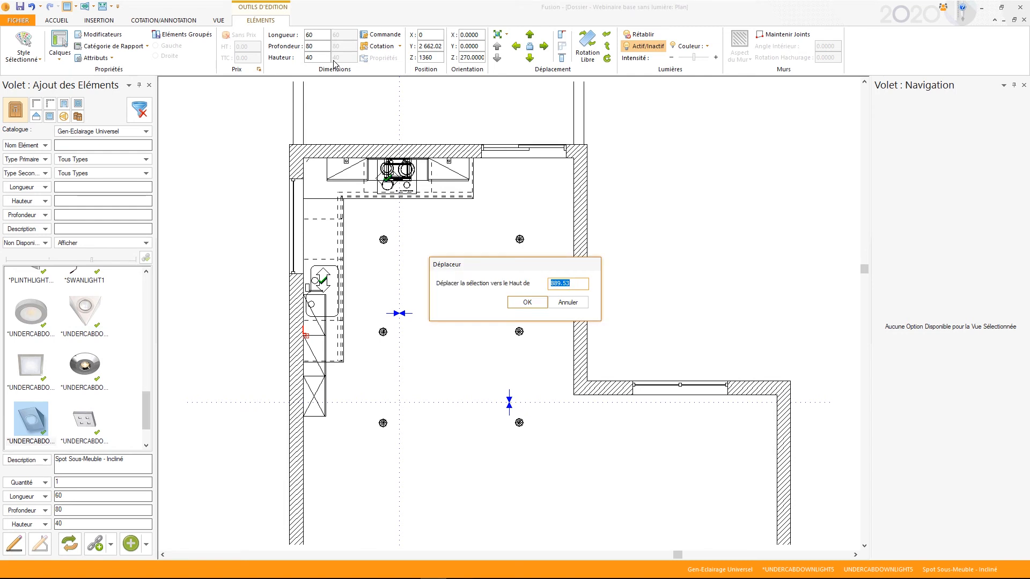
key(Escape)
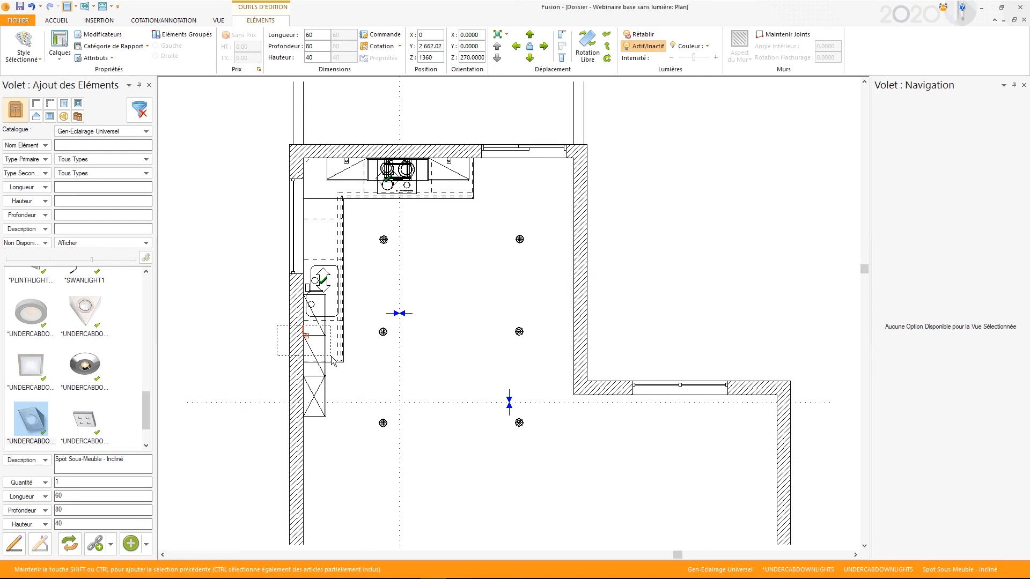
drag(306, 337, 306, 335)
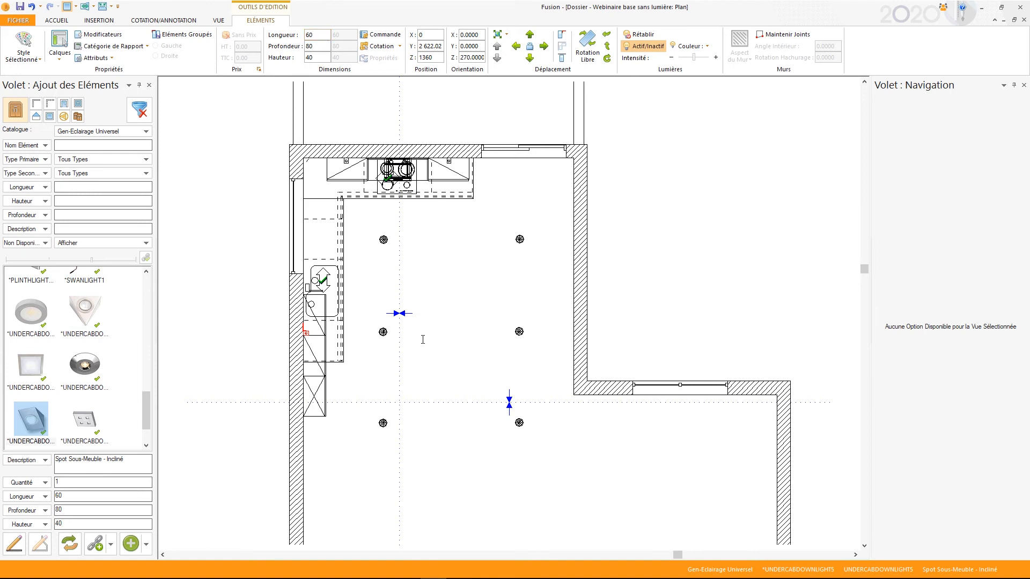
- Move the sink-wall spot down the wall to Y 2652.02 and render the perspective
key(Down)
key(Return)
click(451, 352)
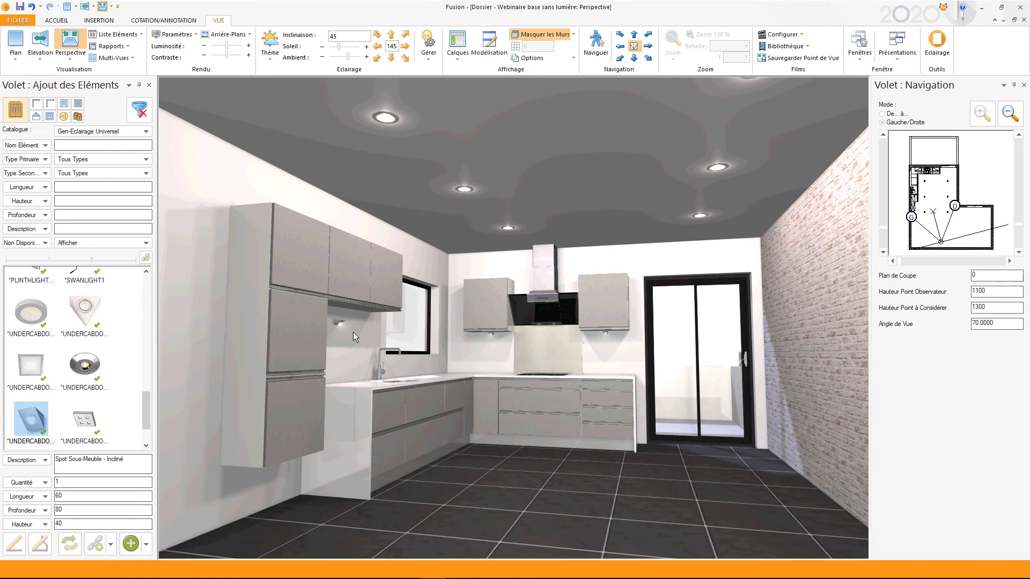
- In the sink-wall elevation, raise the spot 120 to the underside of the wall units and render the perspective again
click(913, 219)
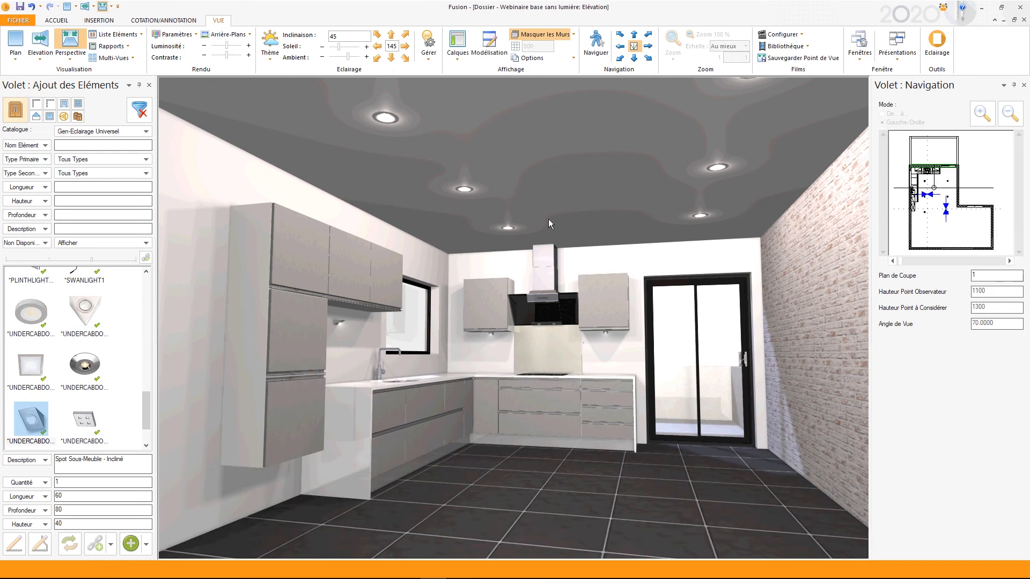
click(911, 215)
click(563, 245)
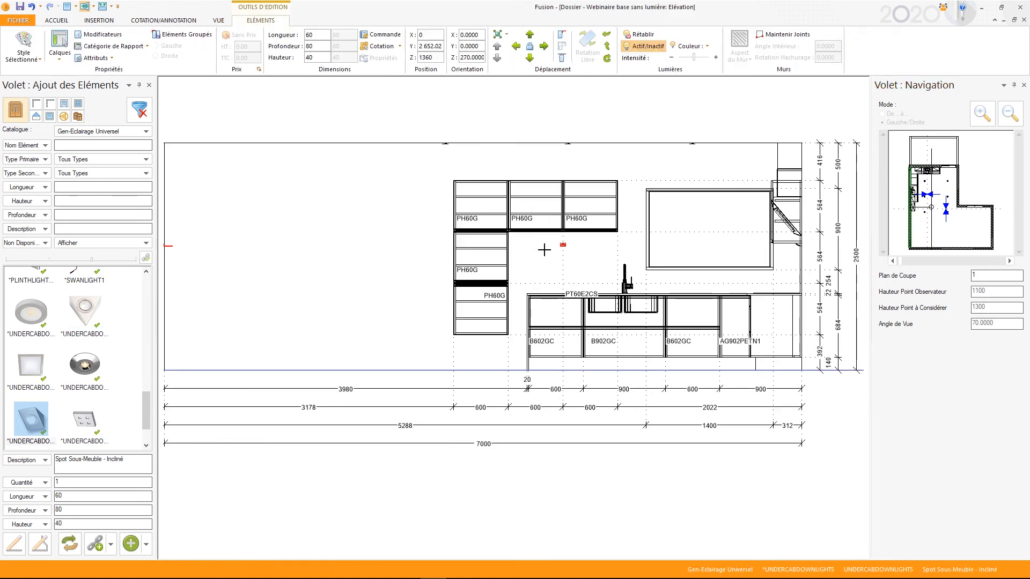
key(Up)
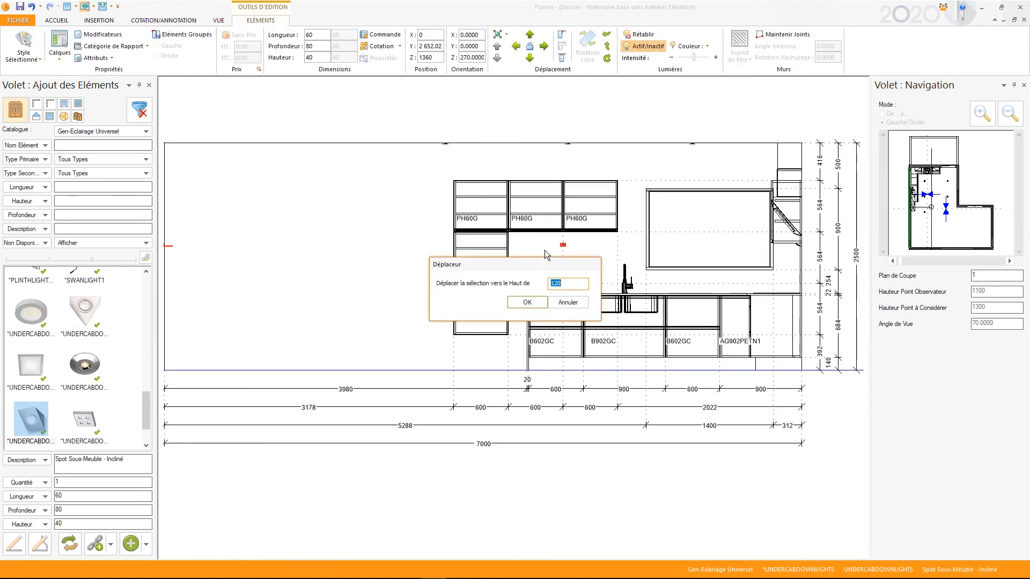
drag(530, 260, 390, 214)
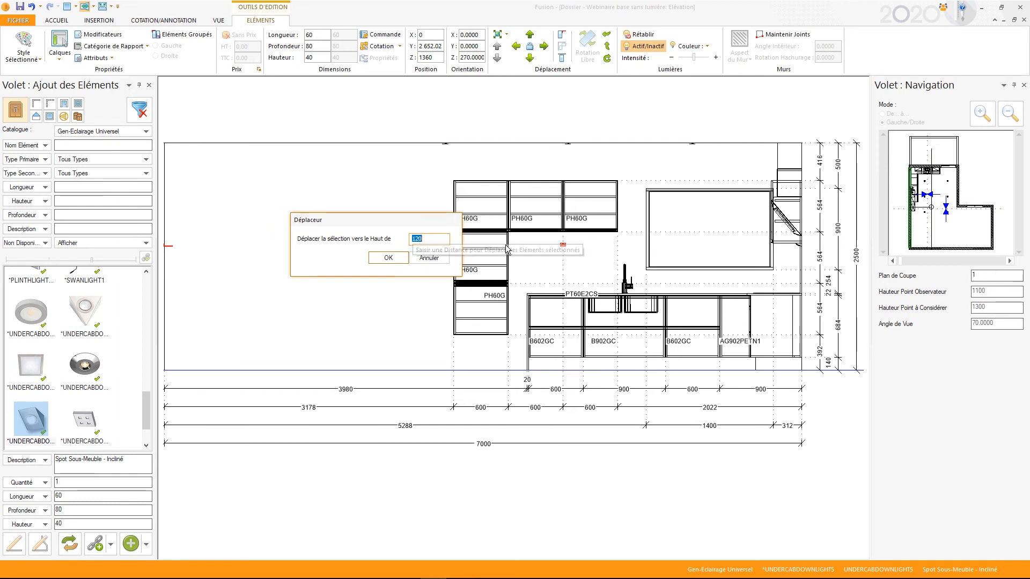
click(388, 258)
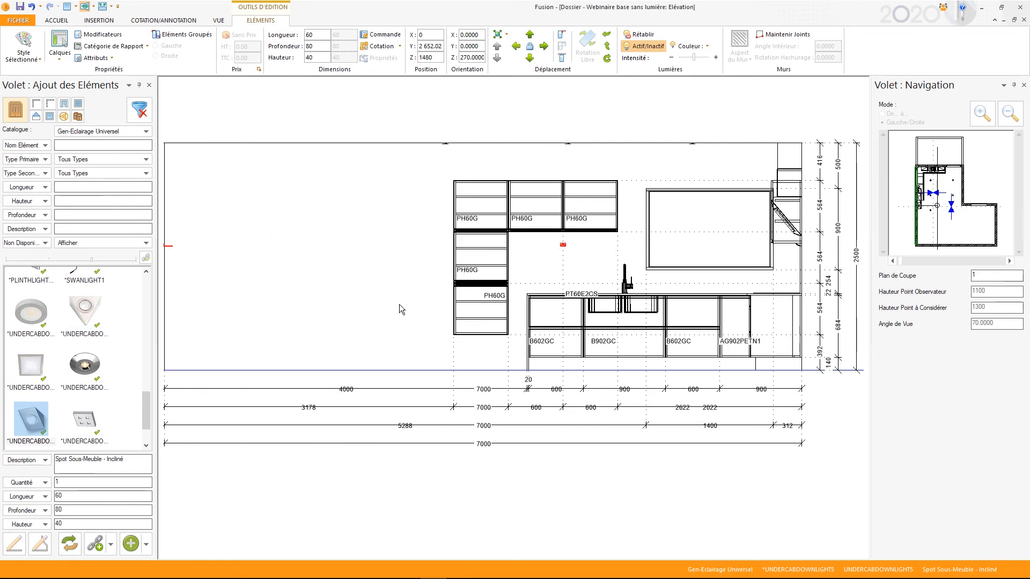
click(385, 246)
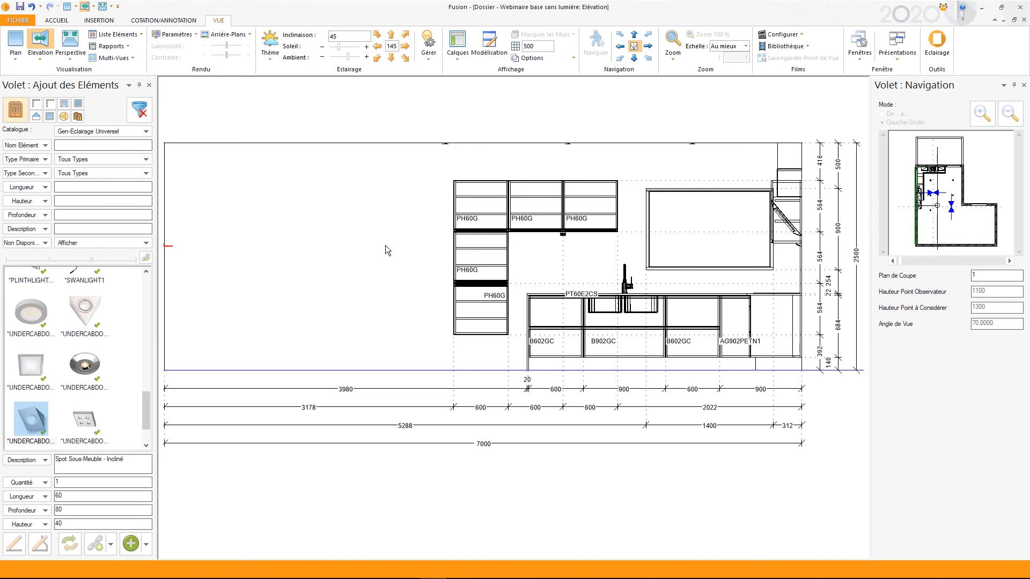
key(F7)
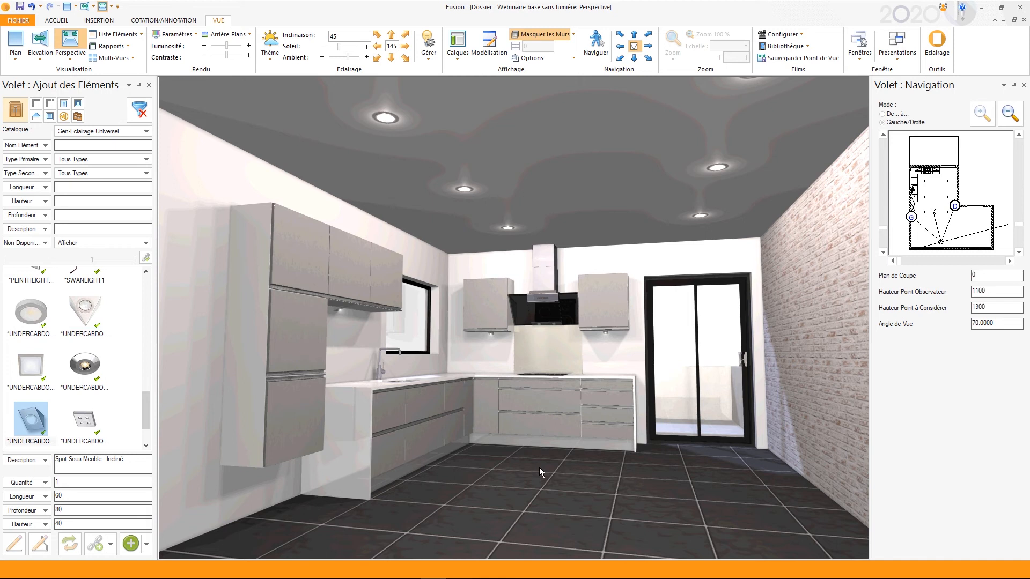
- In the plan, move the three unassigned under-cabinet spots to the Meuble Haut lighting zone and review the zone list
key(F2)
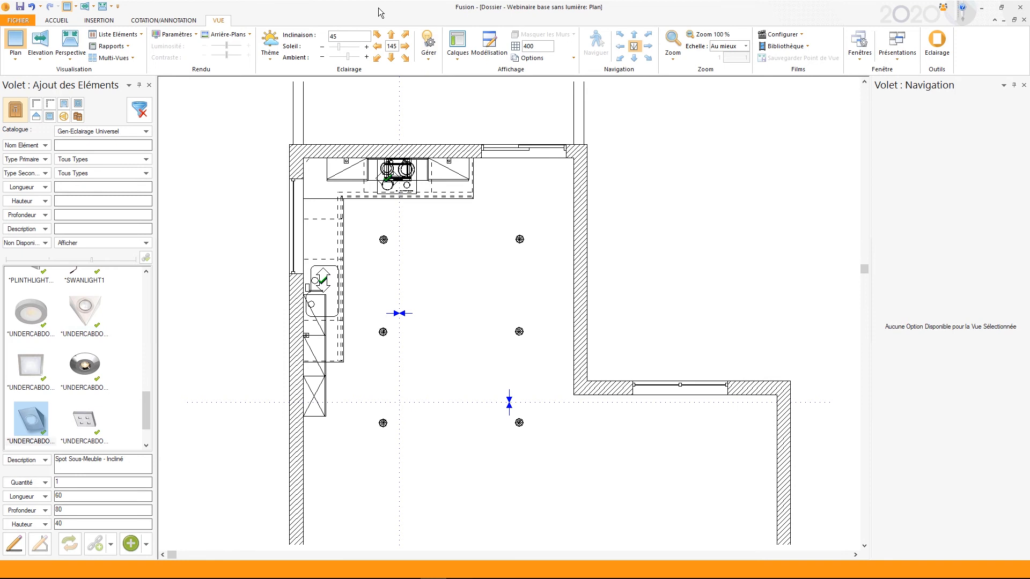
click(270, 44)
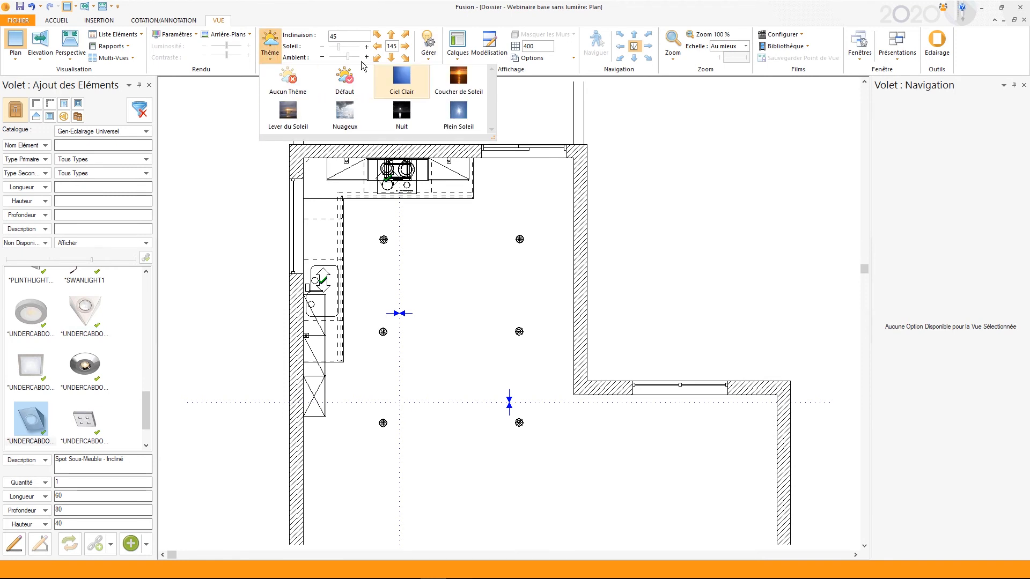
click(429, 44)
click(429, 44)
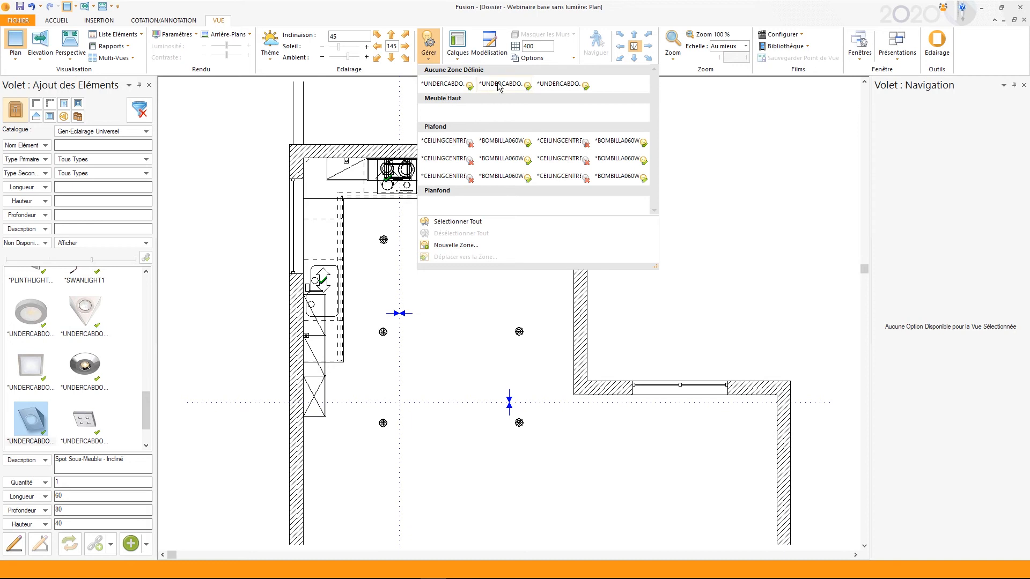
click(457, 221)
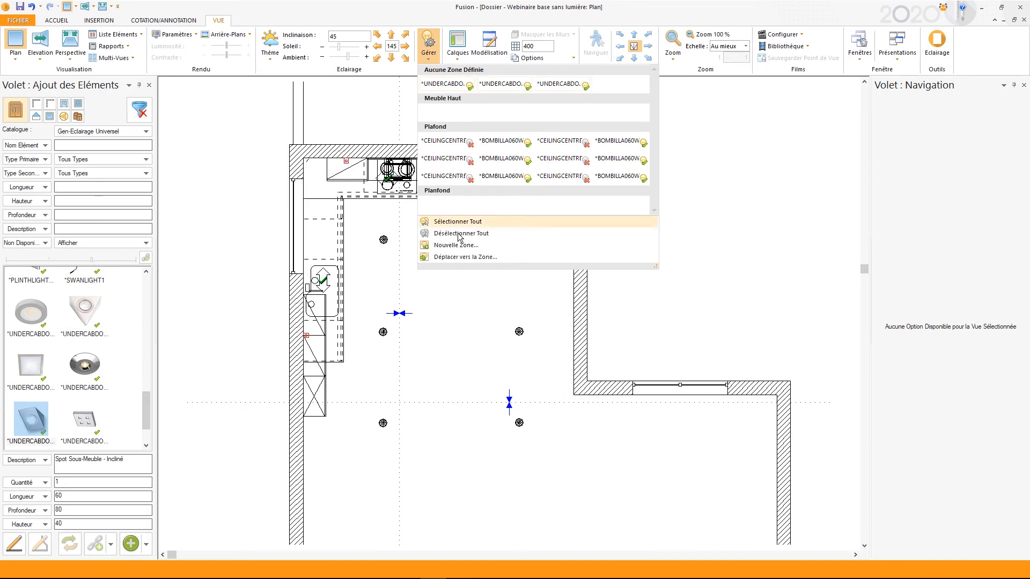
click(455, 257)
click(584, 284)
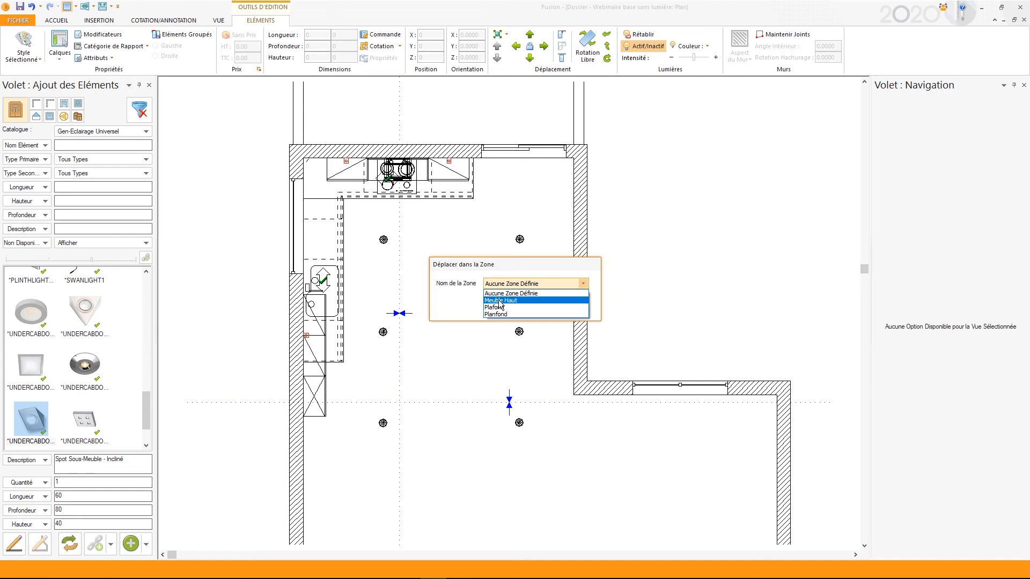
click(500, 300)
click(519, 302)
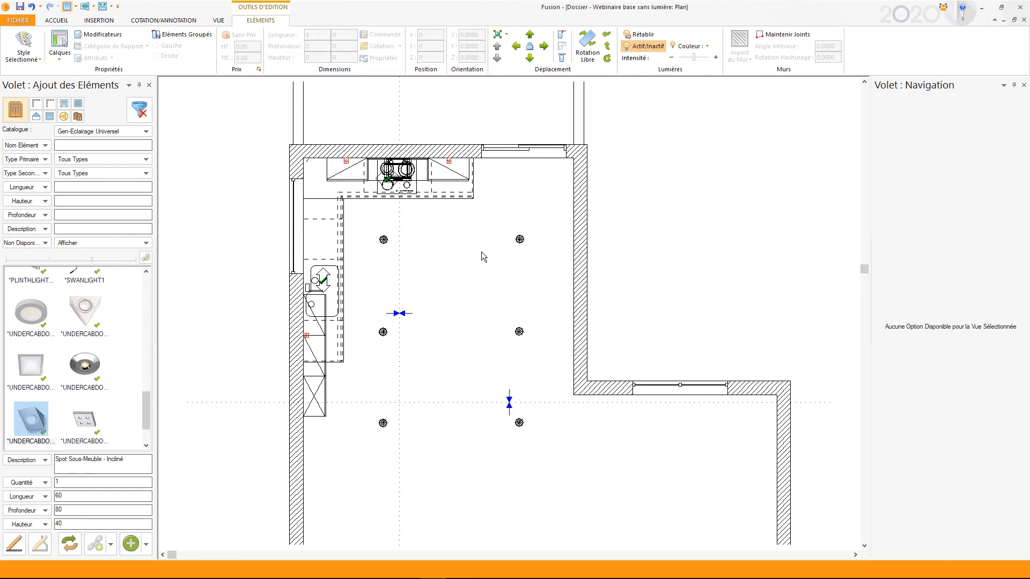
click(221, 21)
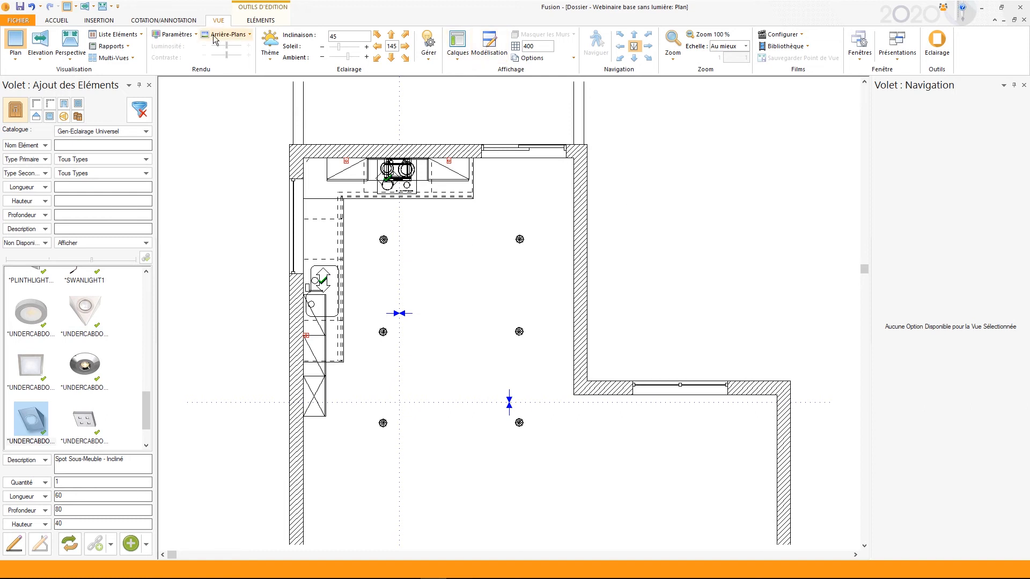
click(428, 46)
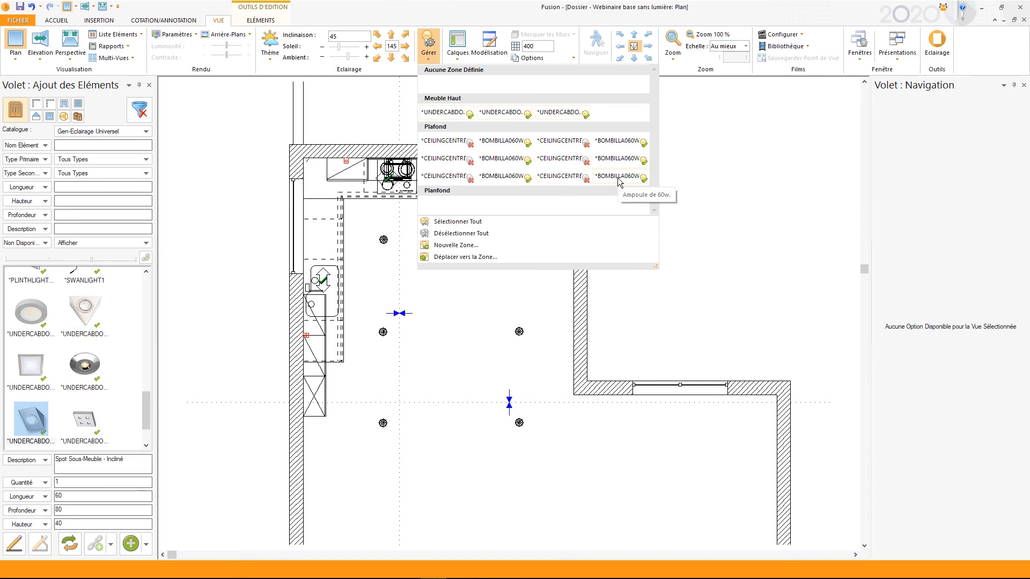
click(685, 258)
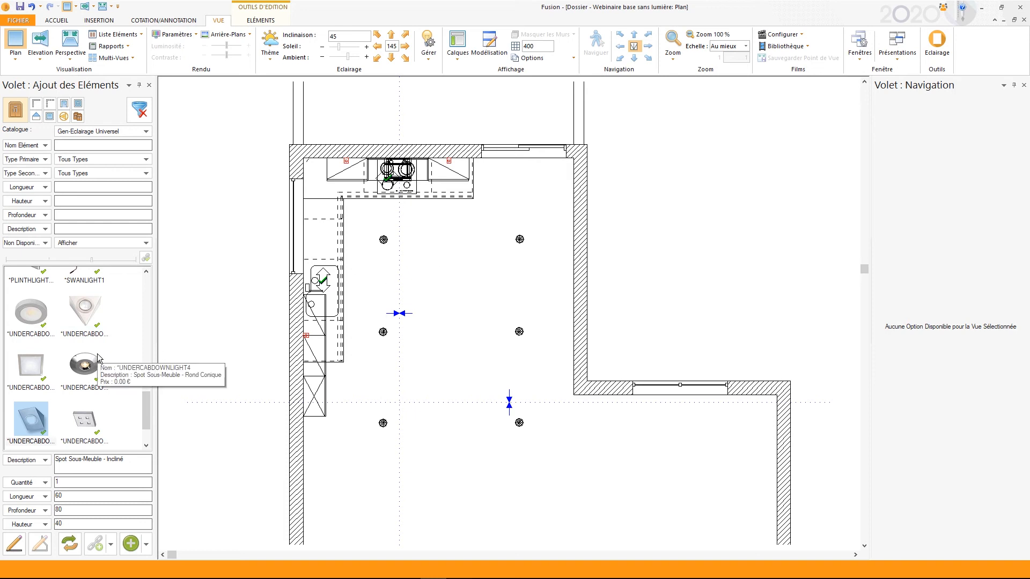
- Switch the catalogue to Advanced Graphics, filter the primary type to Eclairage and browse to the square halogen spots
click(98, 132)
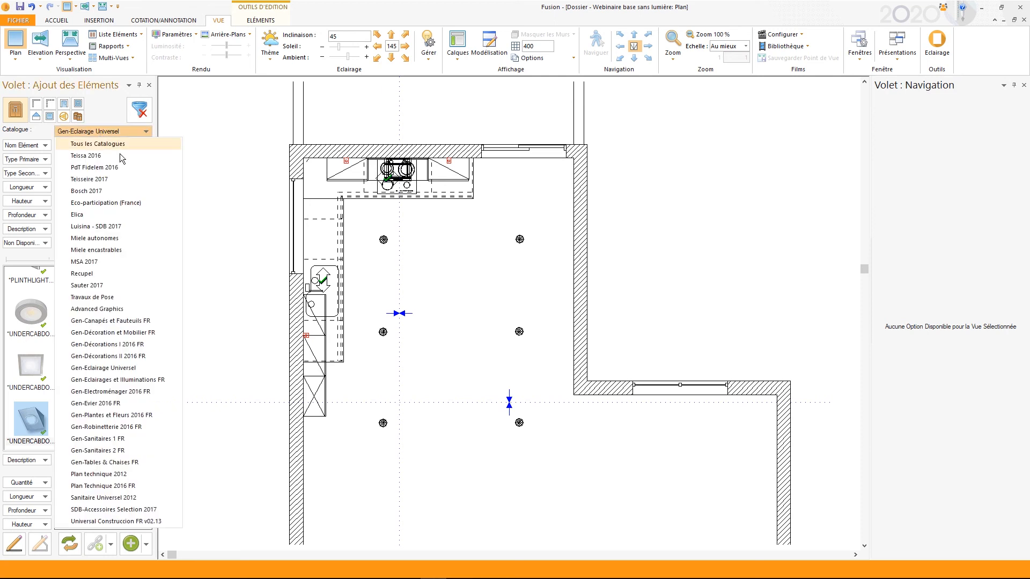
click(96, 309)
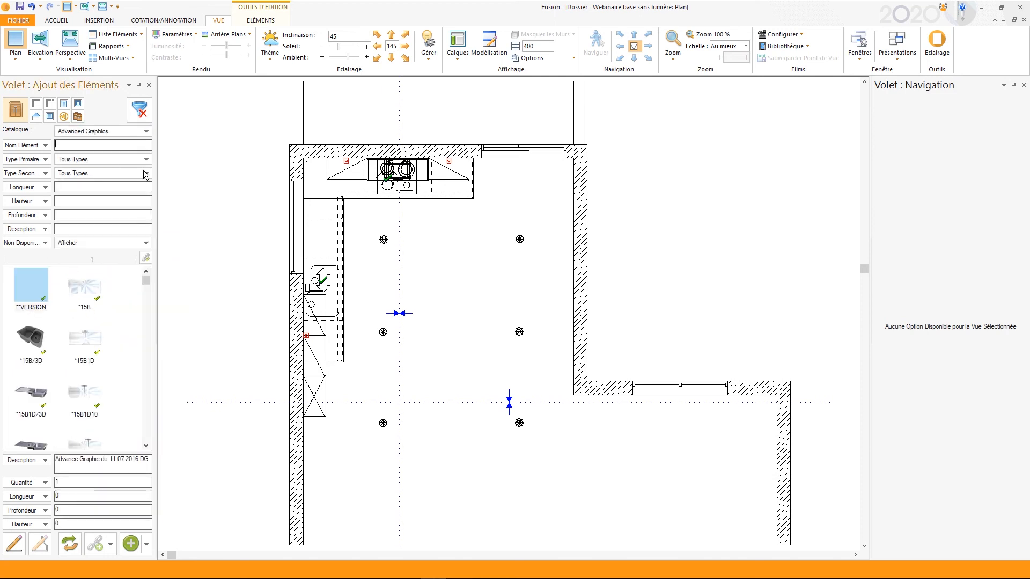
click(108, 159)
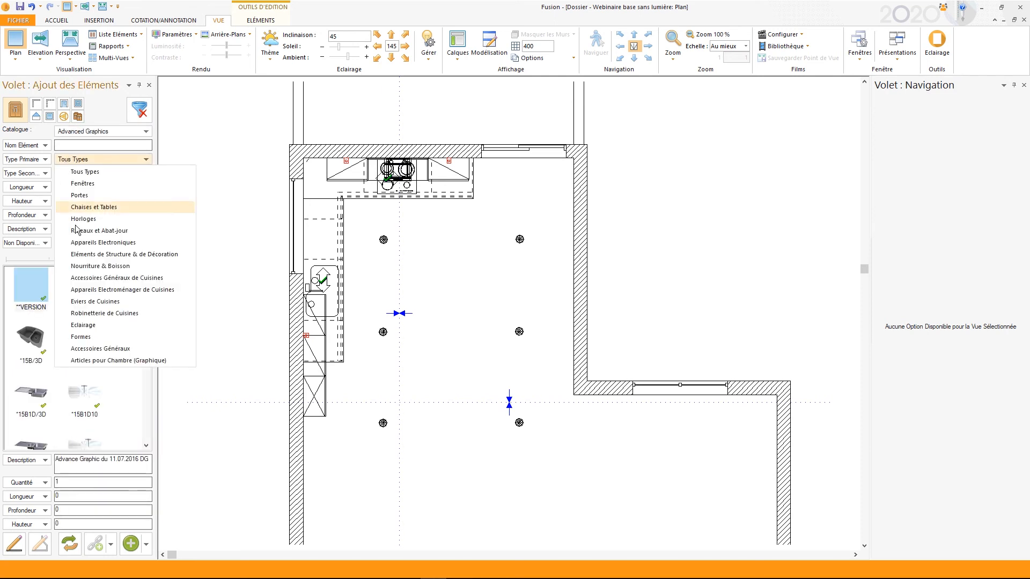
click(86, 326)
scroll(85, 333, down, 5)
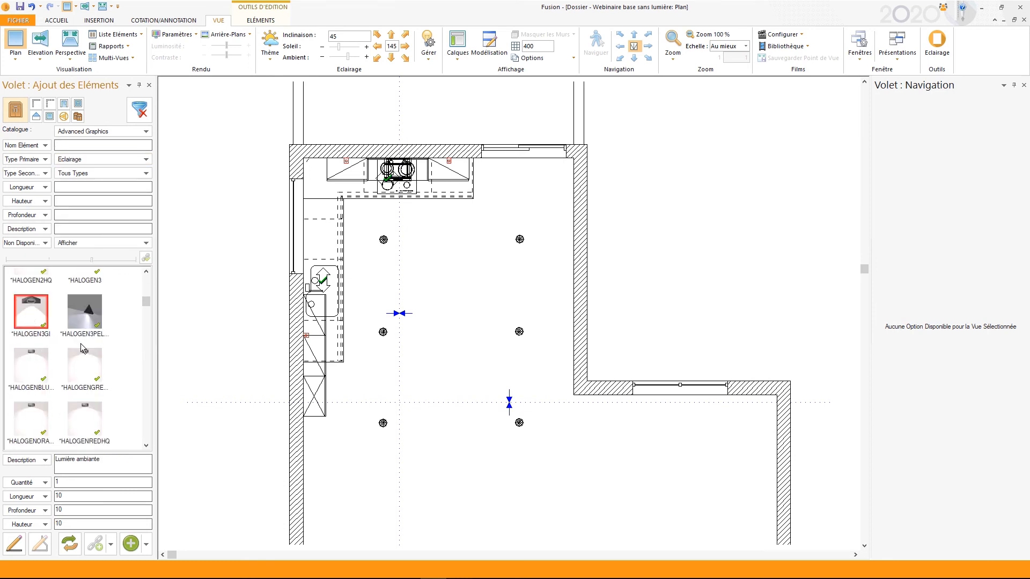
scroll(81, 344, down, 3)
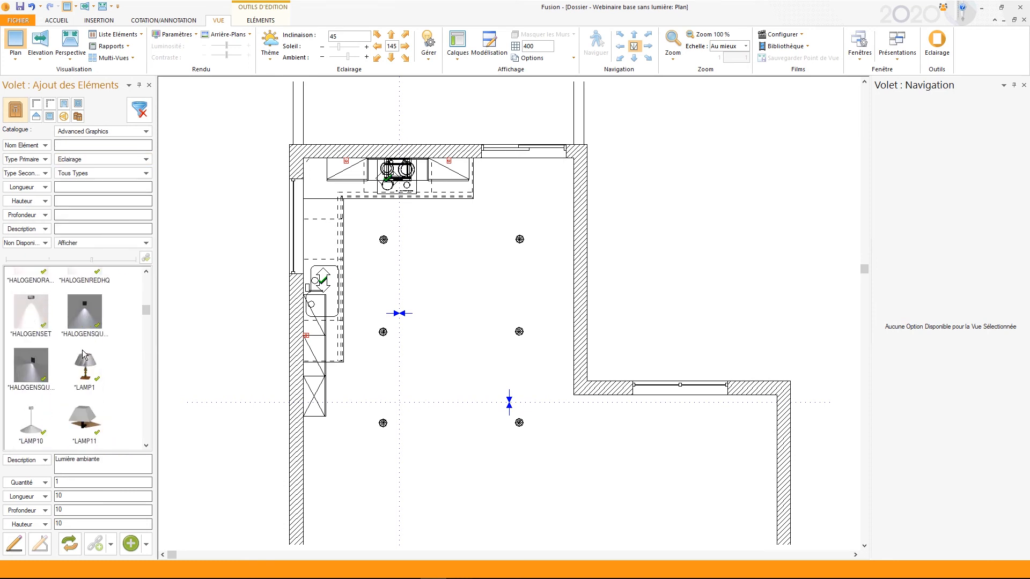
- Place the Spot à halogène carré (*HALOGENSQUAREPELMET) at the front of the sink base unit in the plan and check its offset
click(36, 369)
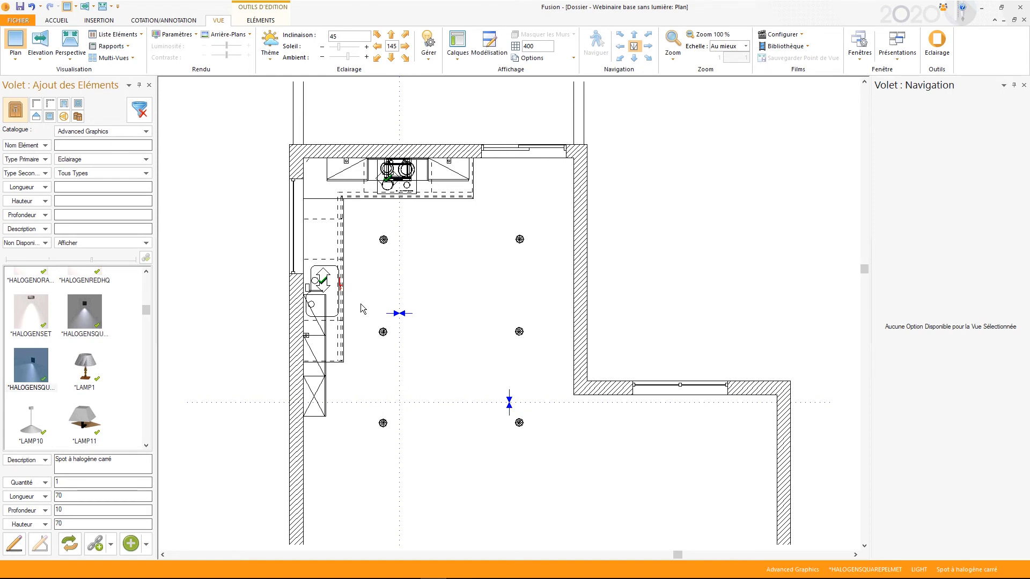
scroll(361, 303, up, 5)
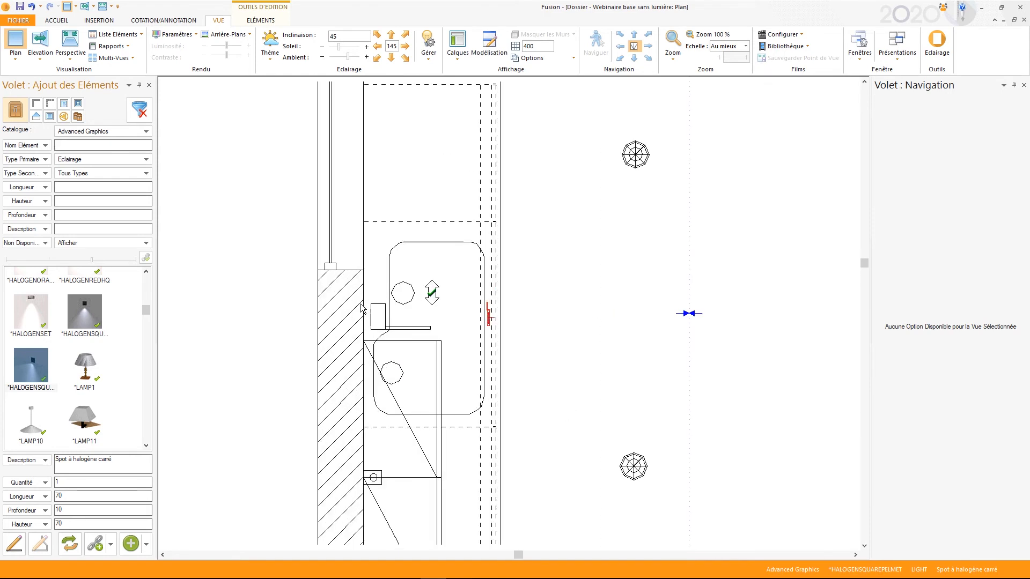
click(493, 307)
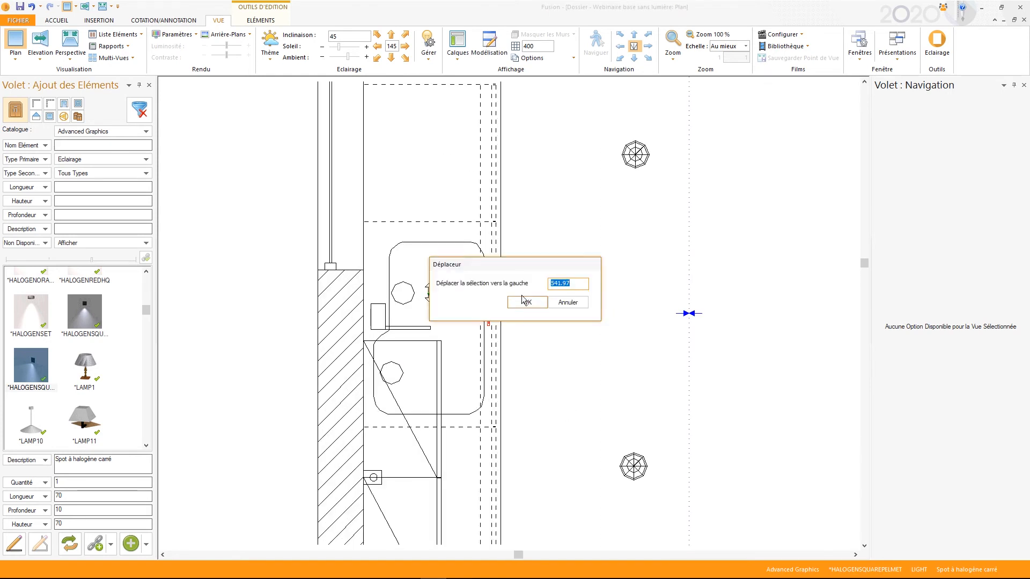
click(578, 304)
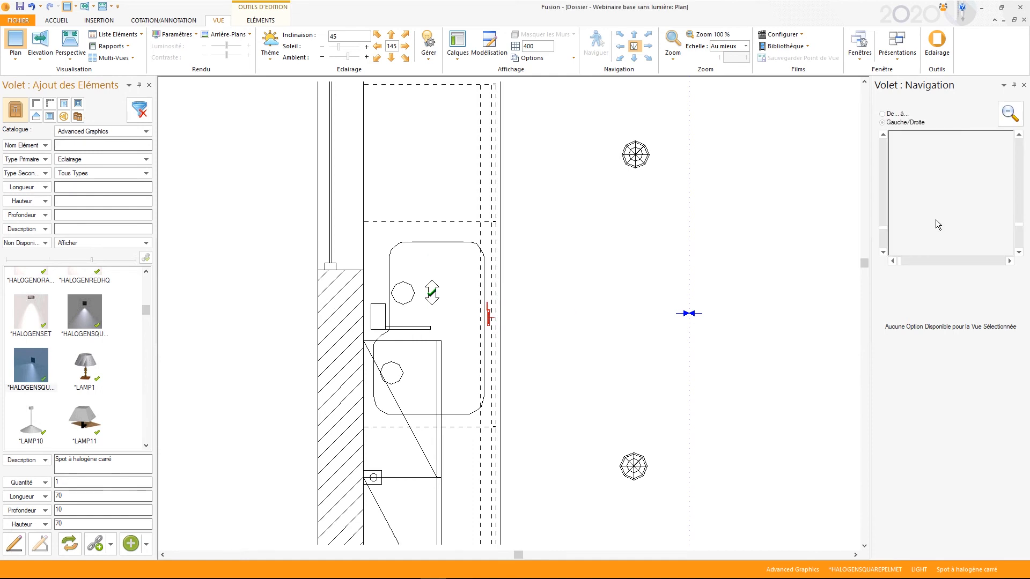
- In the sink-wall elevation, set the Z position of the square halogen spot to 60
key(F3)
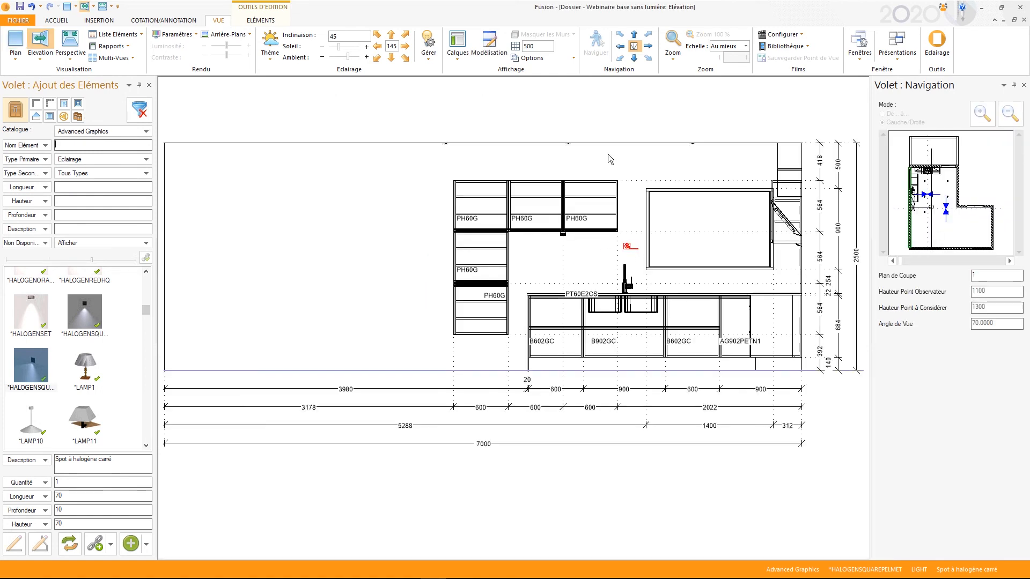
click(261, 20)
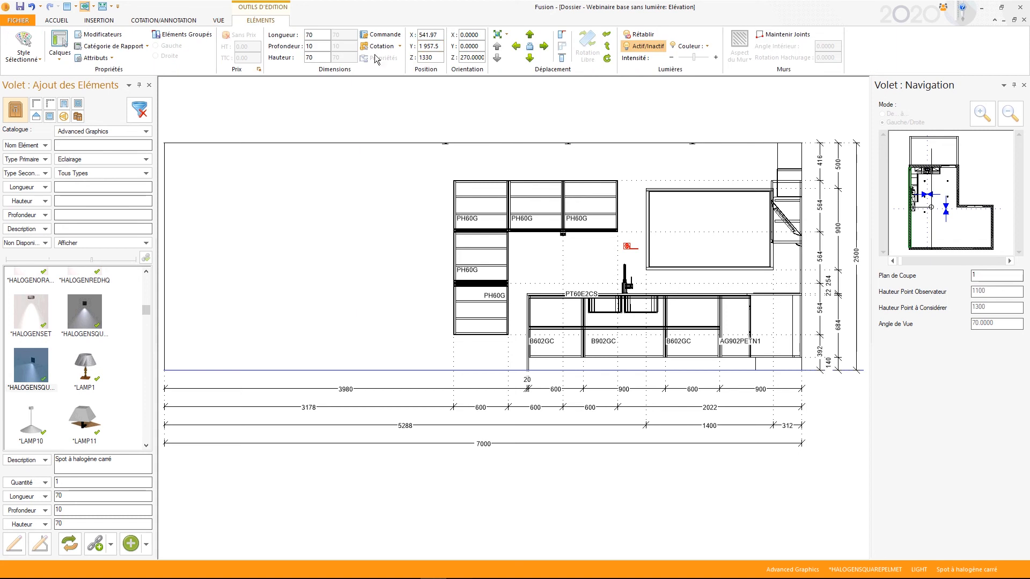
double_click(434, 57)
text(70)
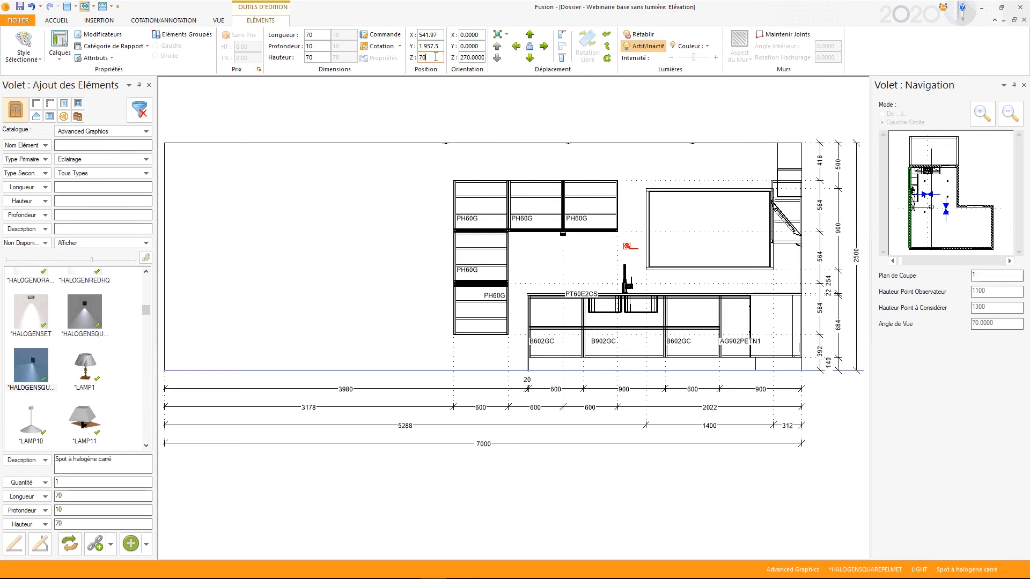
key(Return)
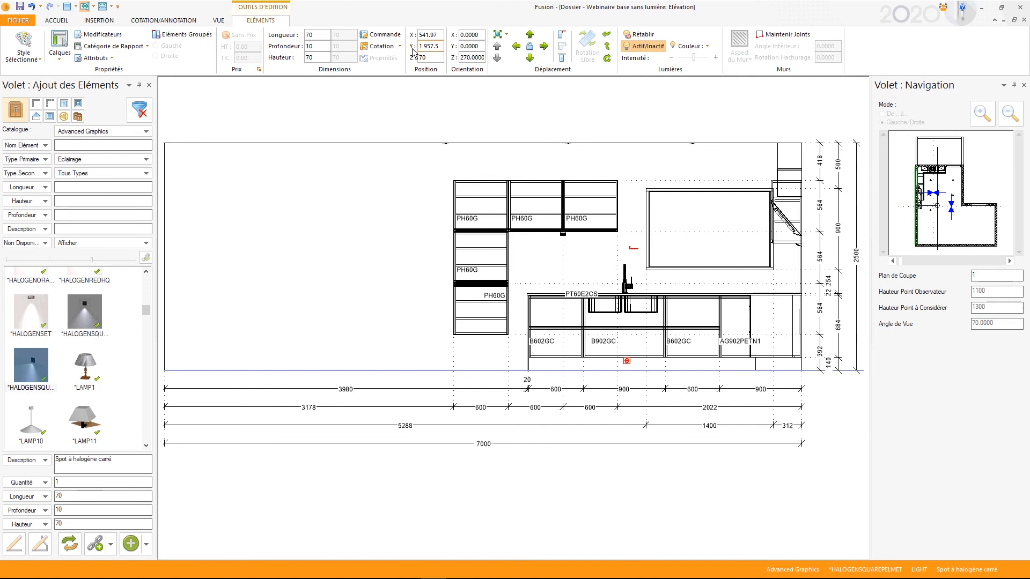
double_click(433, 59)
text(60)
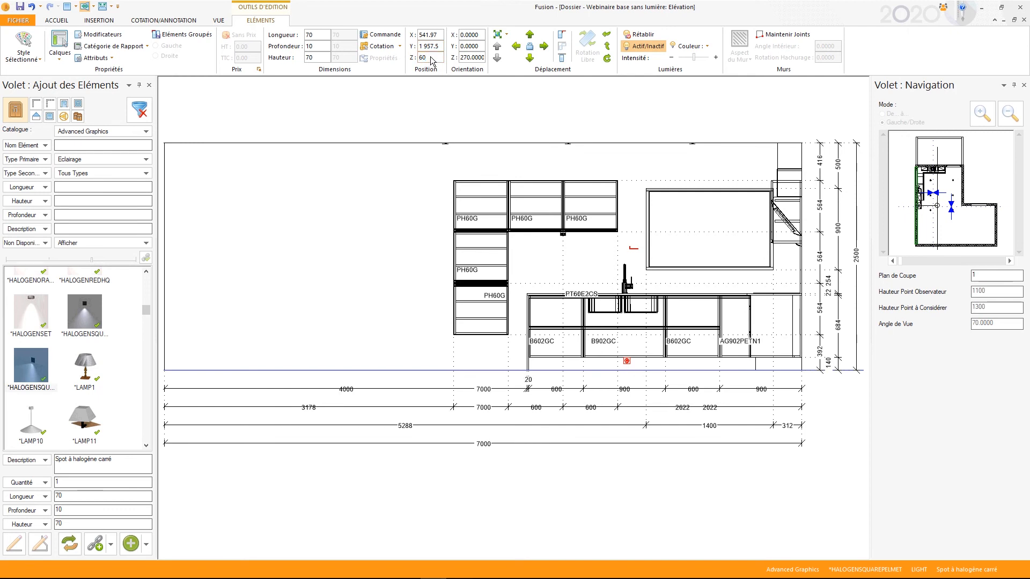
click(599, 165)
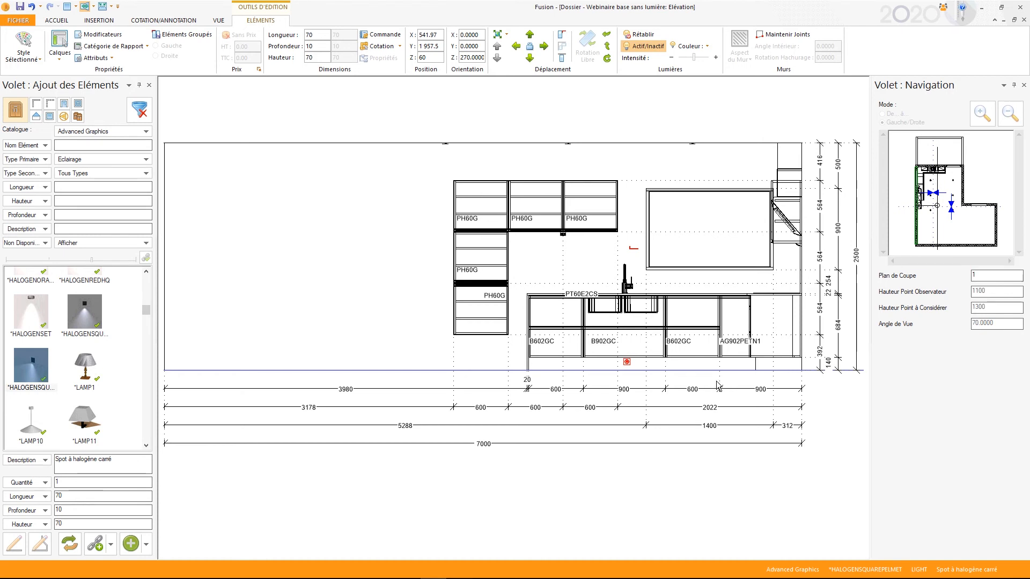
- In the plan, copy the square halogen spot to the front of the hob base unit and set its Y position to 510
key(F5)
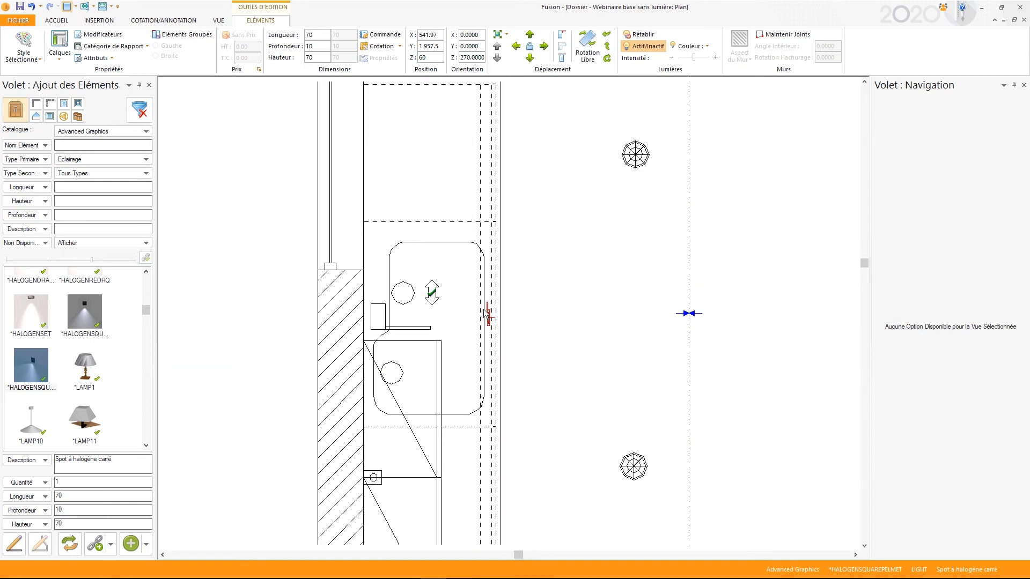
click(524, 308)
scroll(560, 288, down, 2)
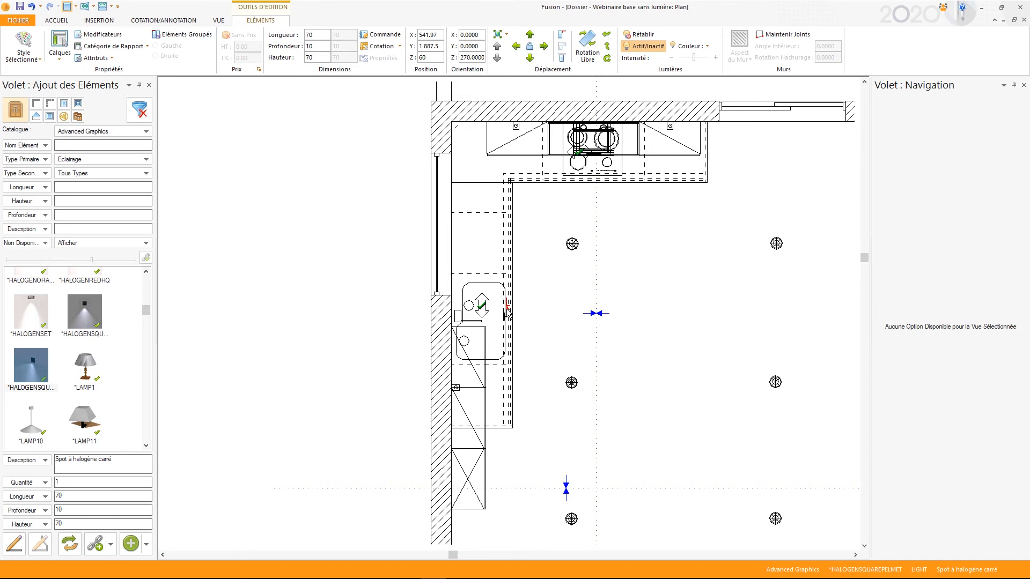
drag(507, 312, 593, 135)
text(500)
key(Down)
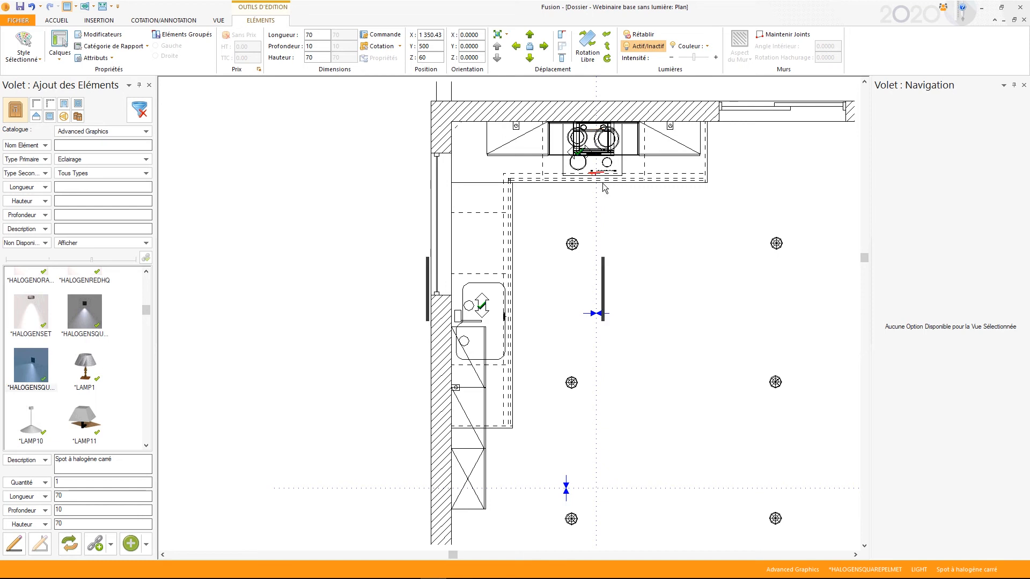
key(Return)
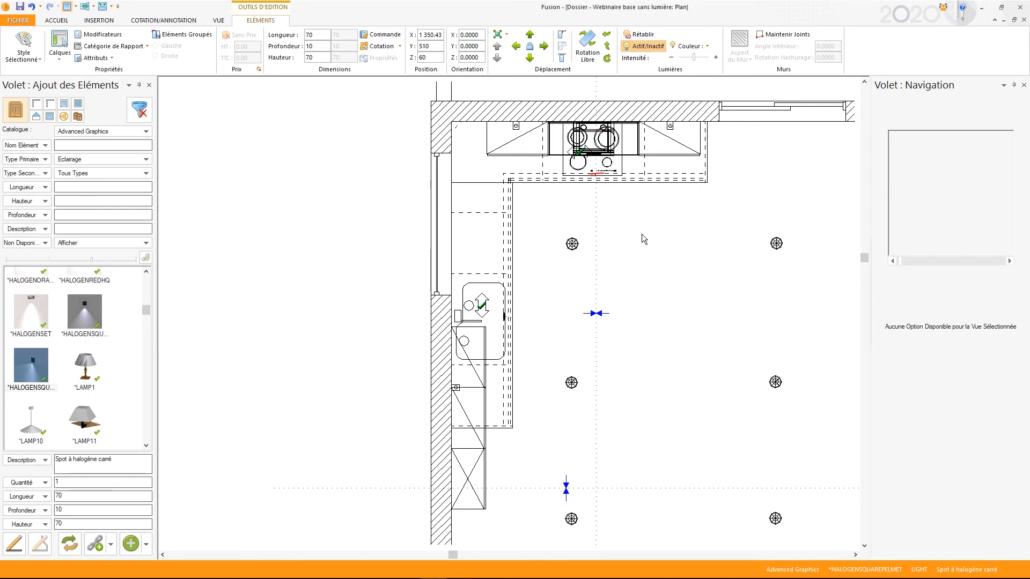
- Render the perspective and select the two plinth halogen spots to check their placement
key(F4)
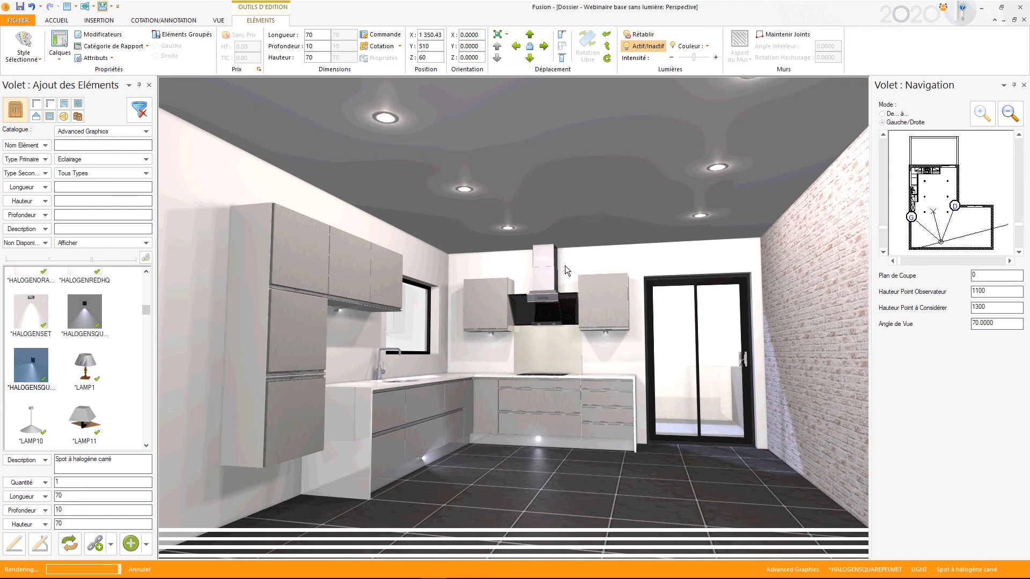
click(525, 512)
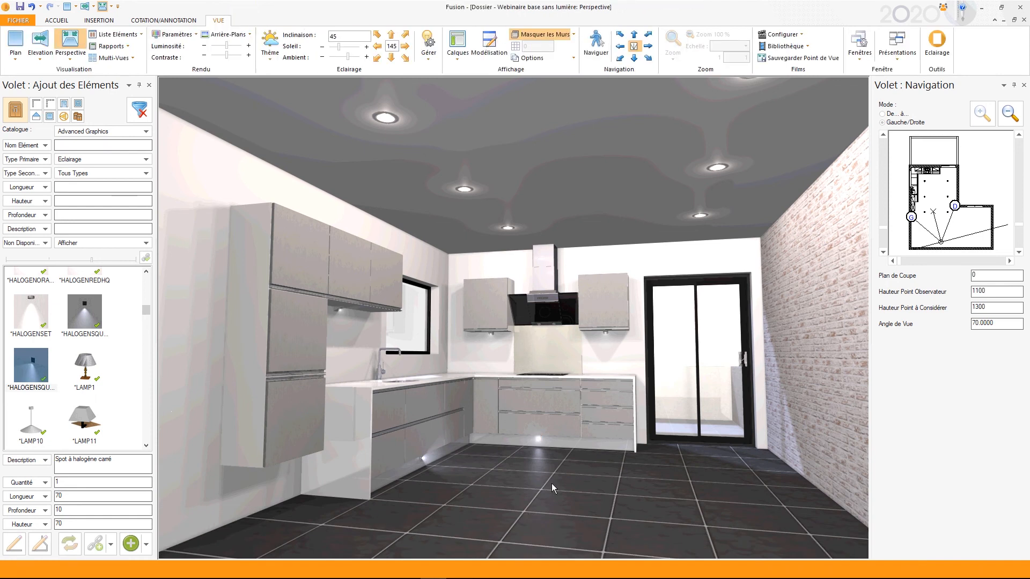
click(423, 460)
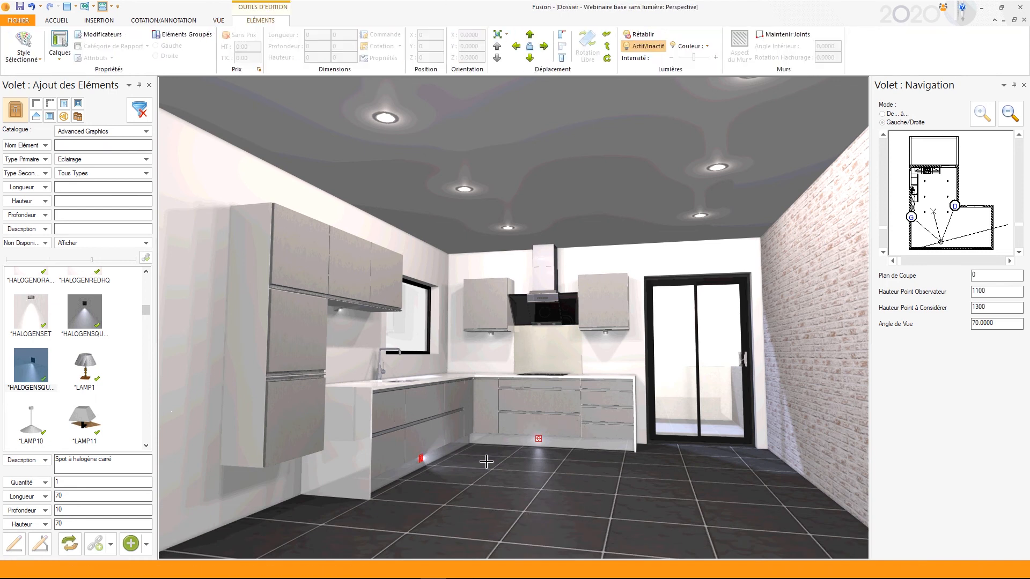
click(547, 479)
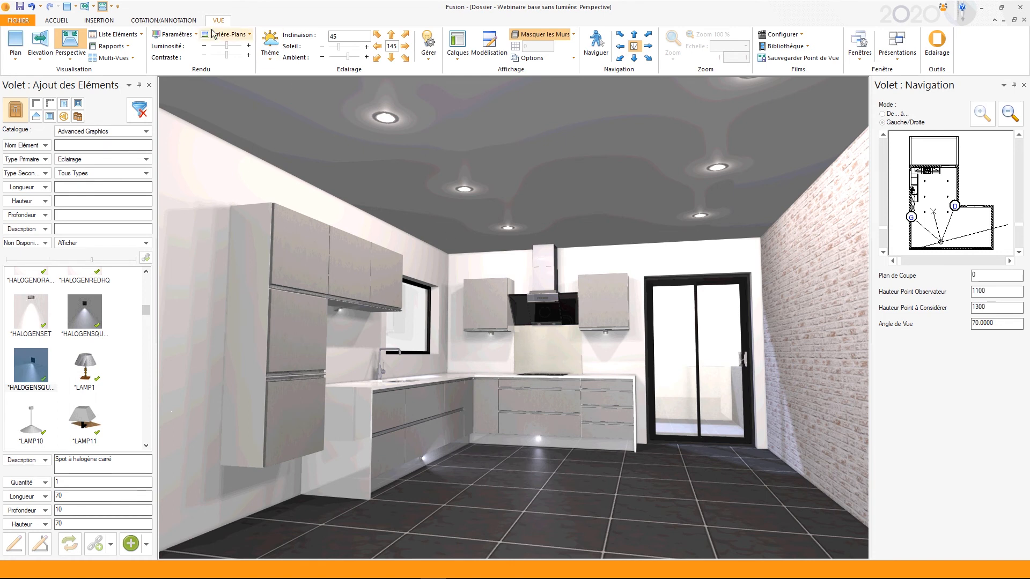
- Switch the rendering style to Prévisualisation and reduce the intensity of the three under-cabinet spots in the Meuble Haut zone
click(172, 35)
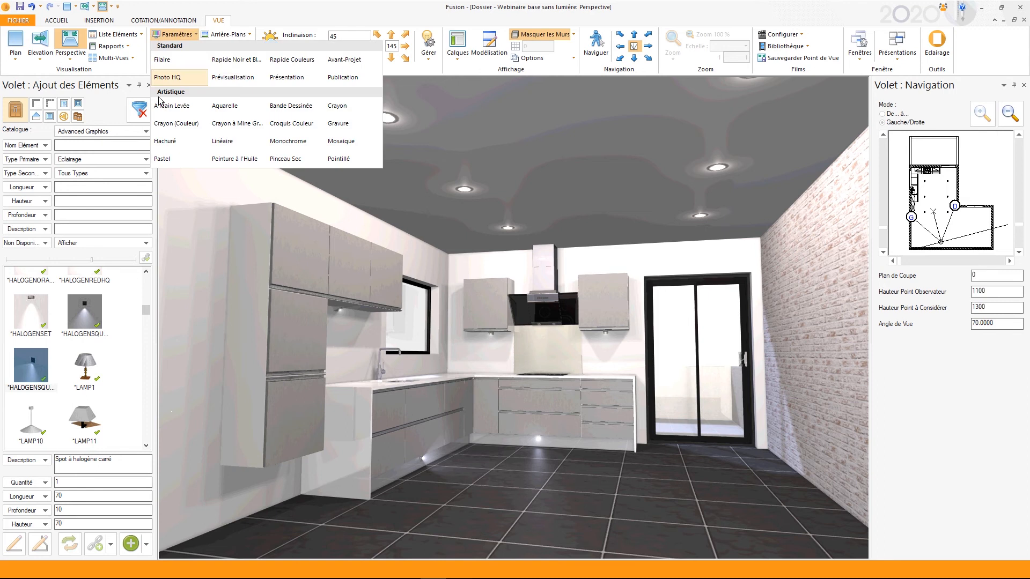
click(237, 79)
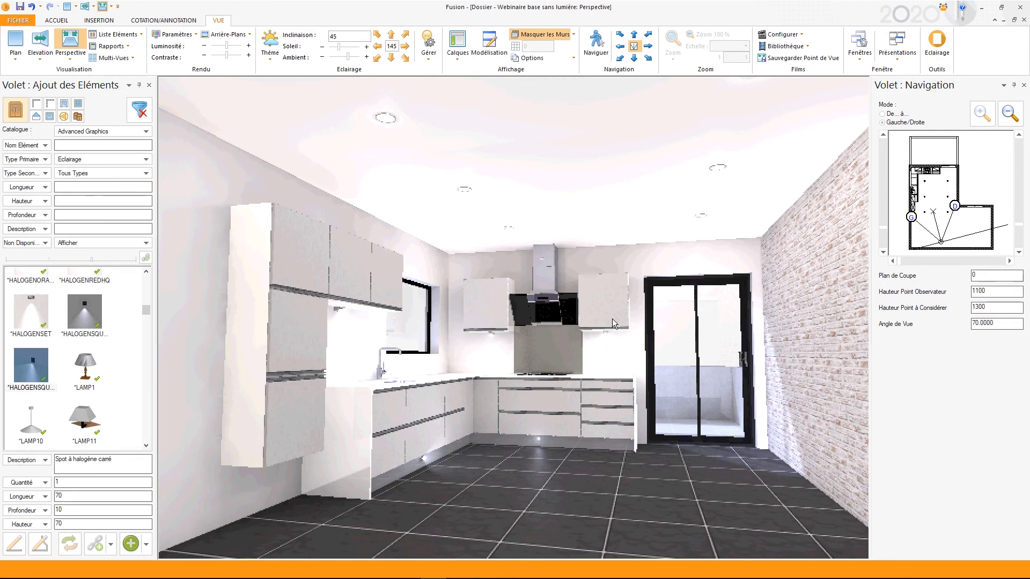
click(428, 46)
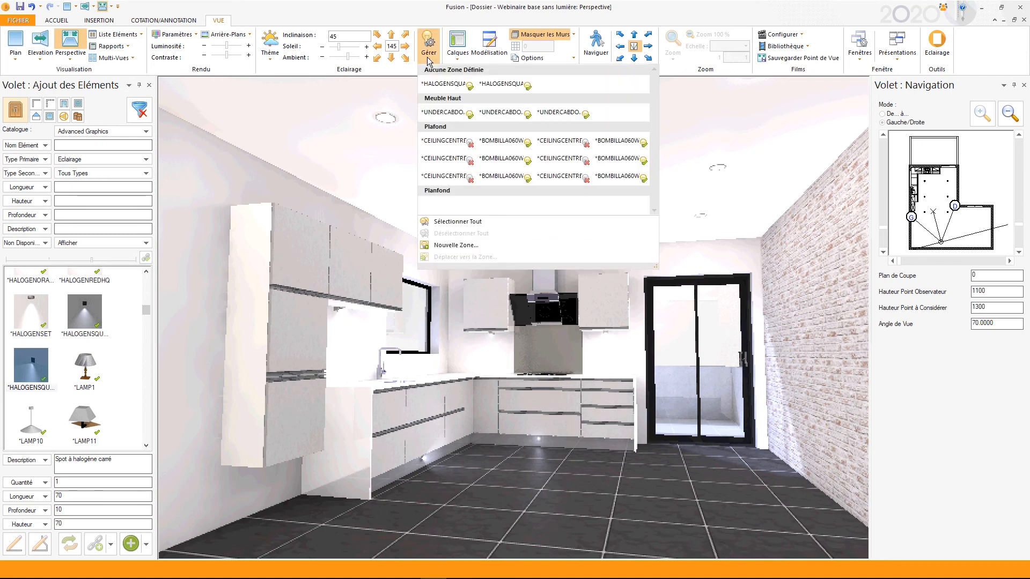
click(431, 115)
click(489, 113)
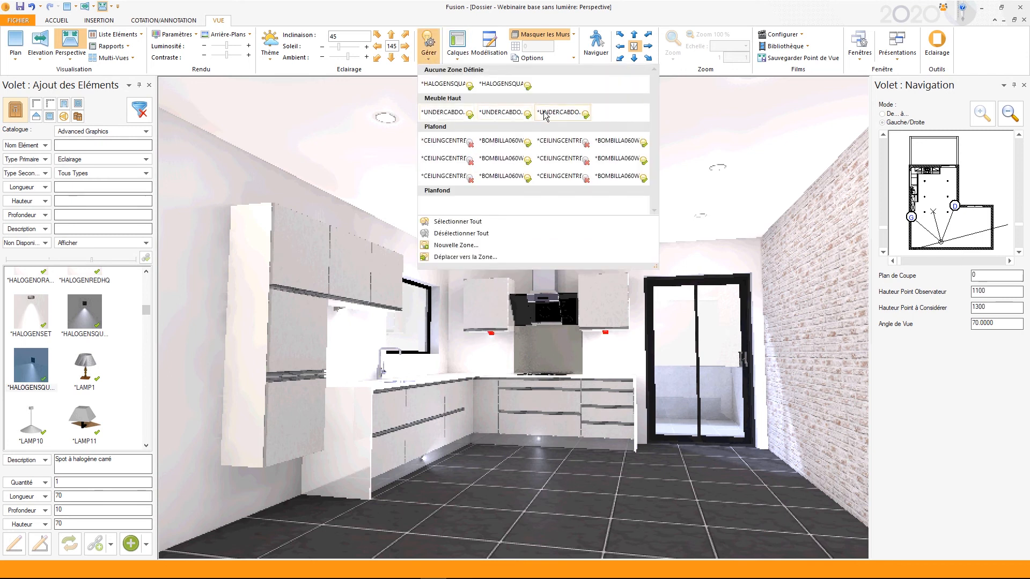
click(544, 116)
click(252, 22)
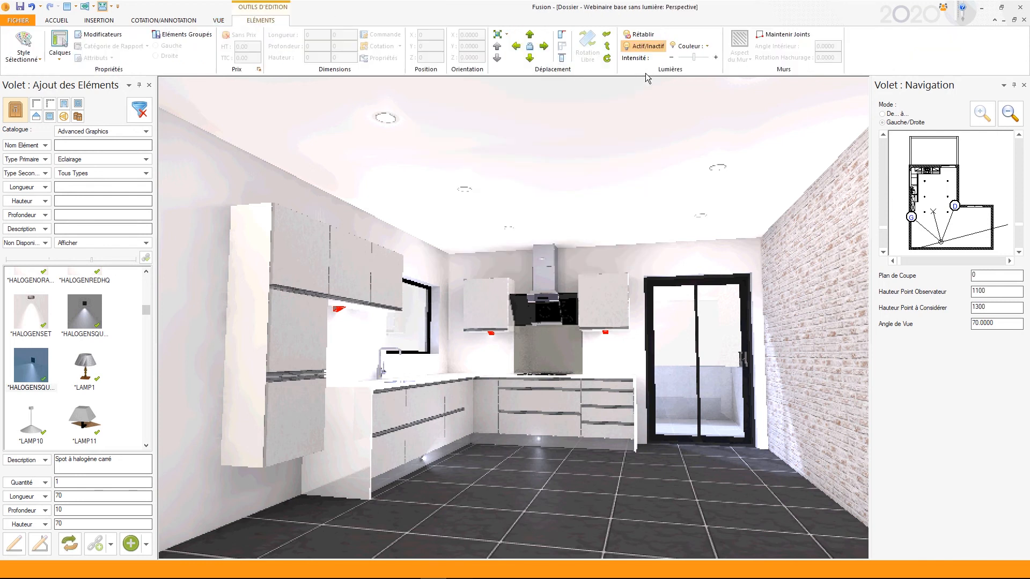
click(690, 58)
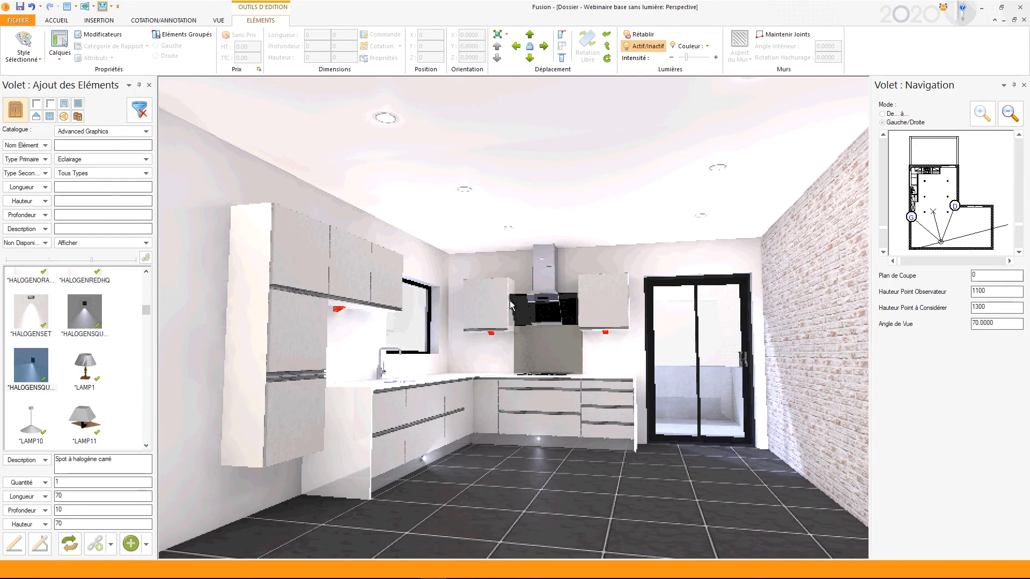
click(526, 488)
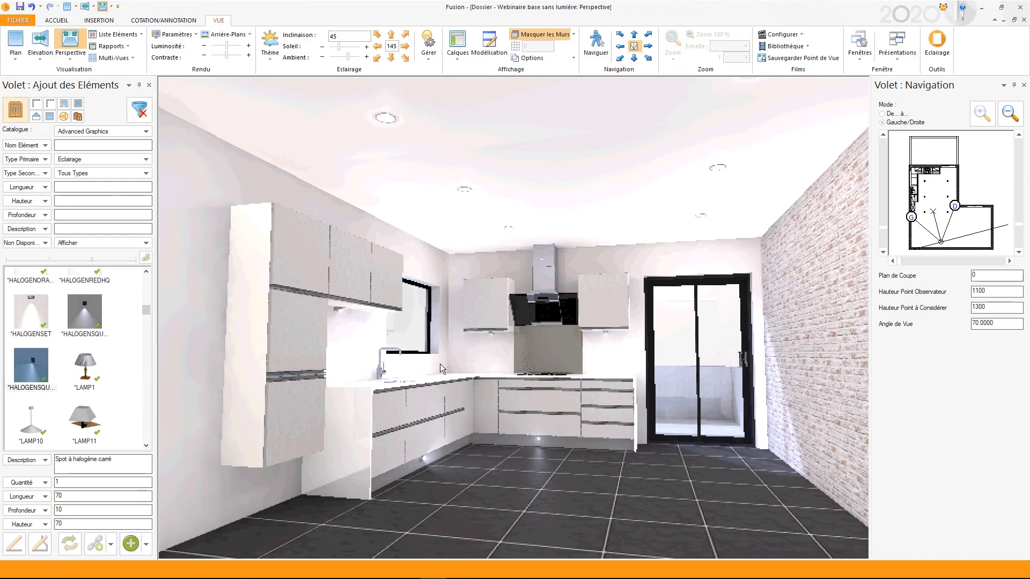
- Lower the ambient lighting of the perspective
click(345, 57)
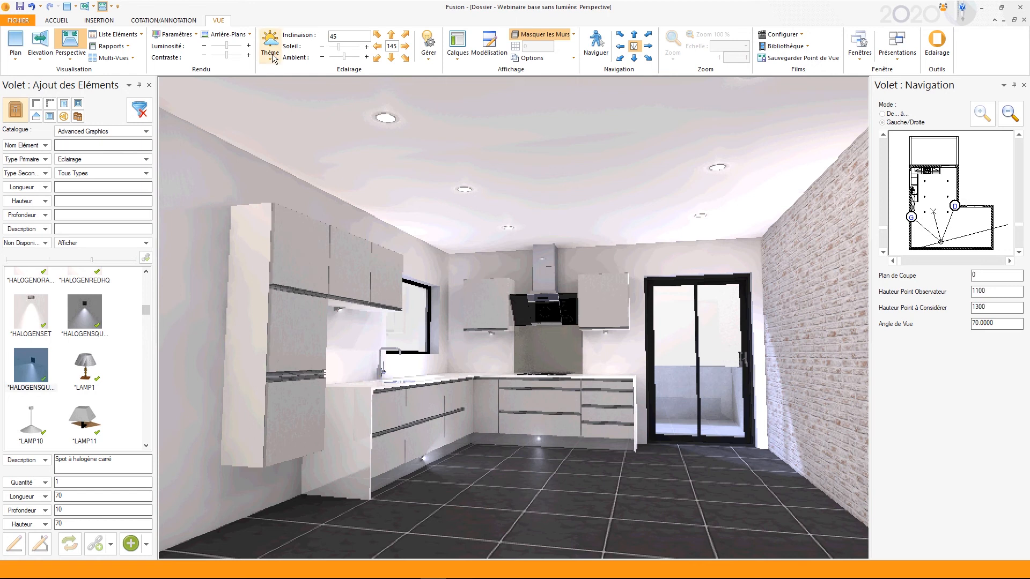
click(188, 37)
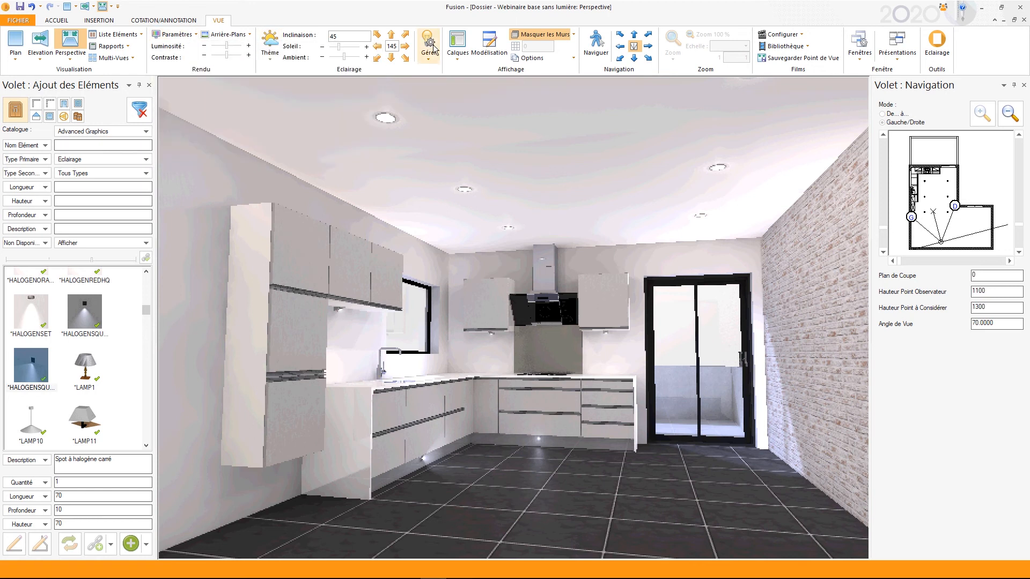
click(188, 36)
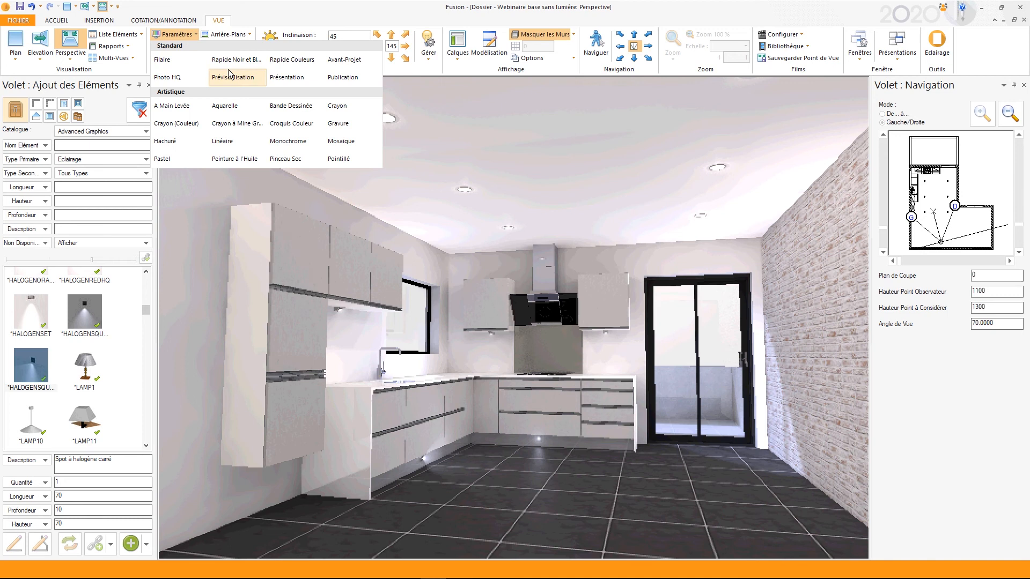
- Select the *BOMBILLA060W lights in the Plafond zone and reduce their intensity
click(431, 63)
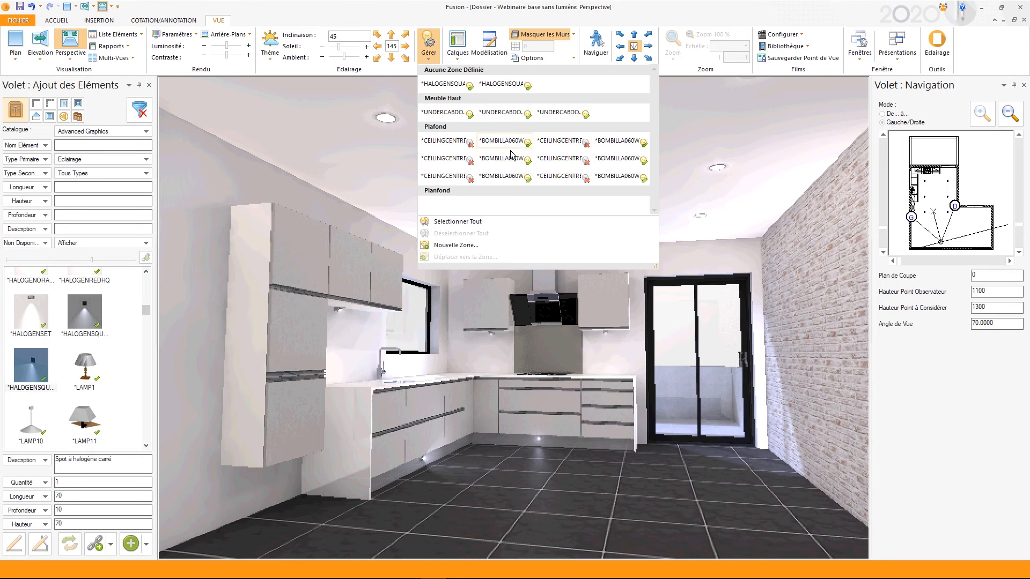
click(523, 144)
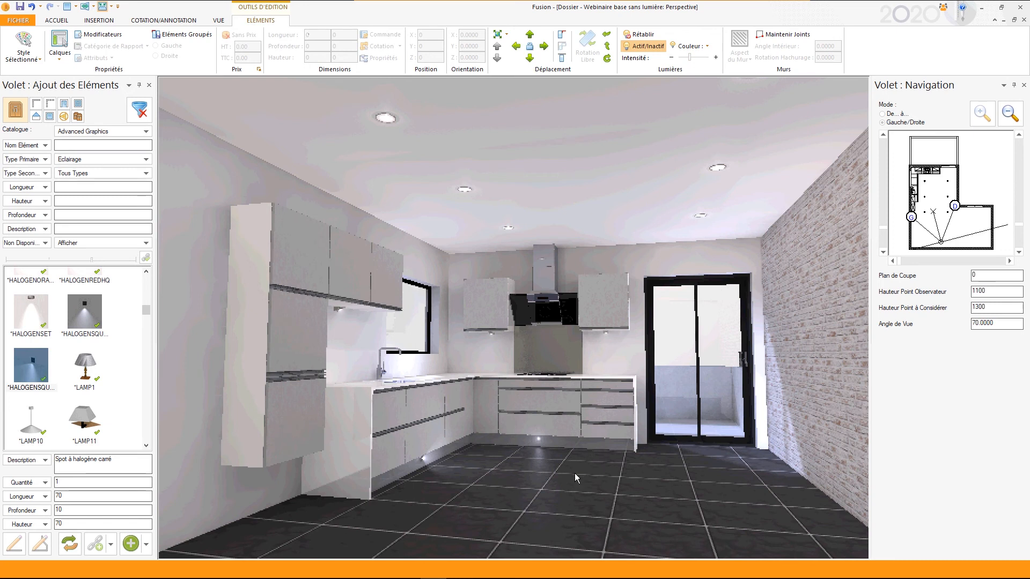
key(Escape)
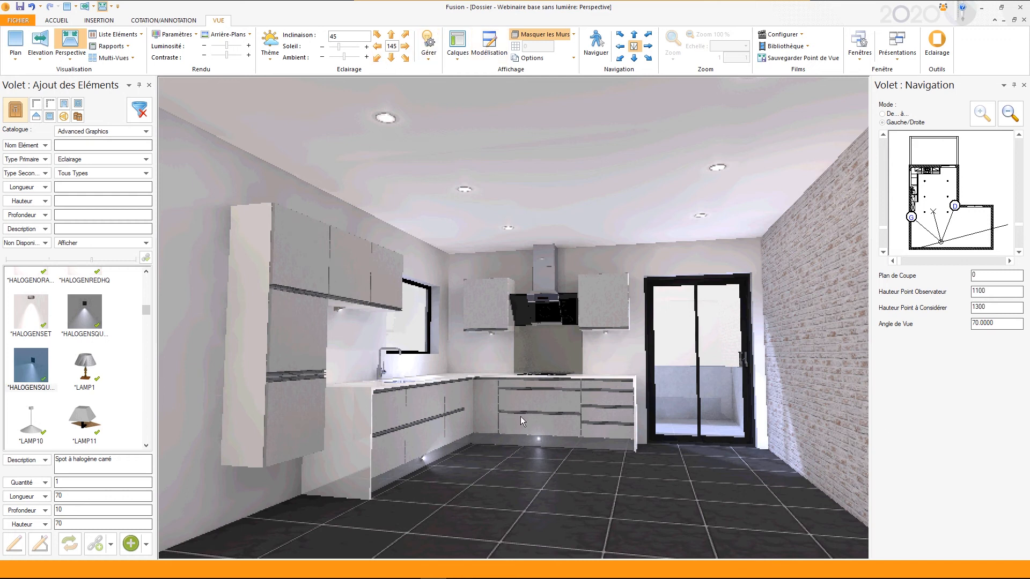
- Select the halogen spots, the Meuble Haut spots and the Plafond bulbs and switch them all off
click(430, 53)
click(470, 87)
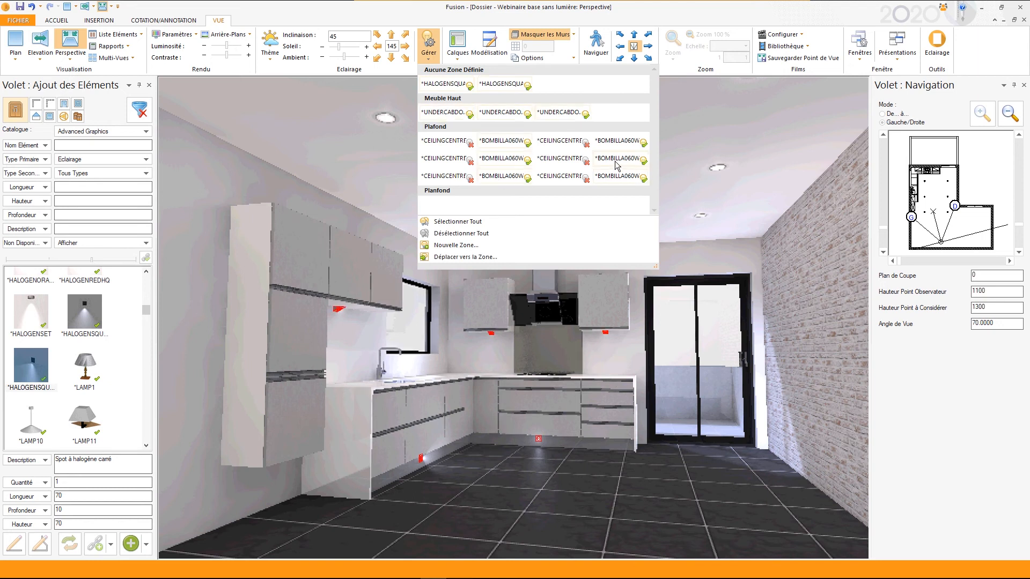
click(249, 22)
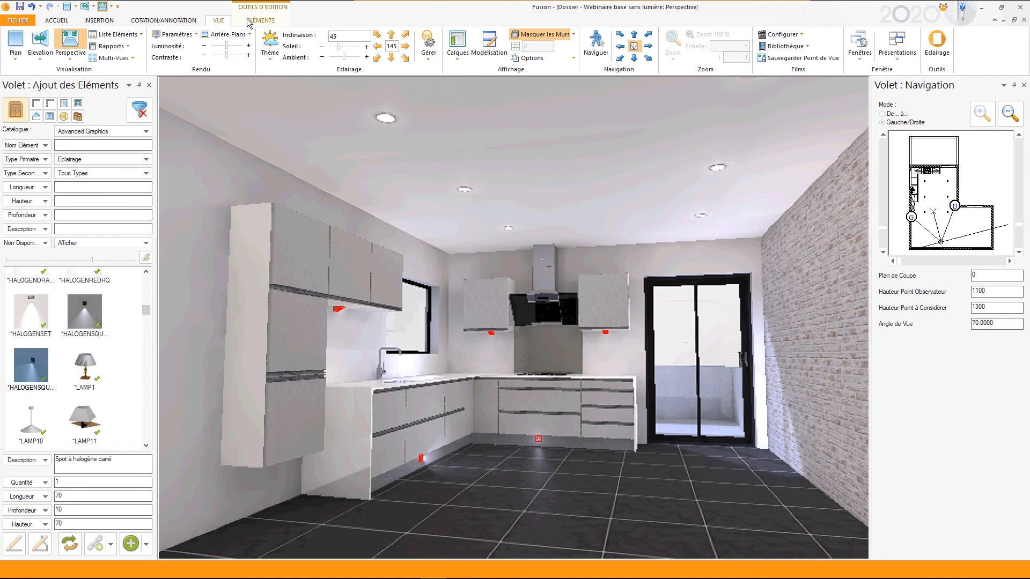
click(250, 22)
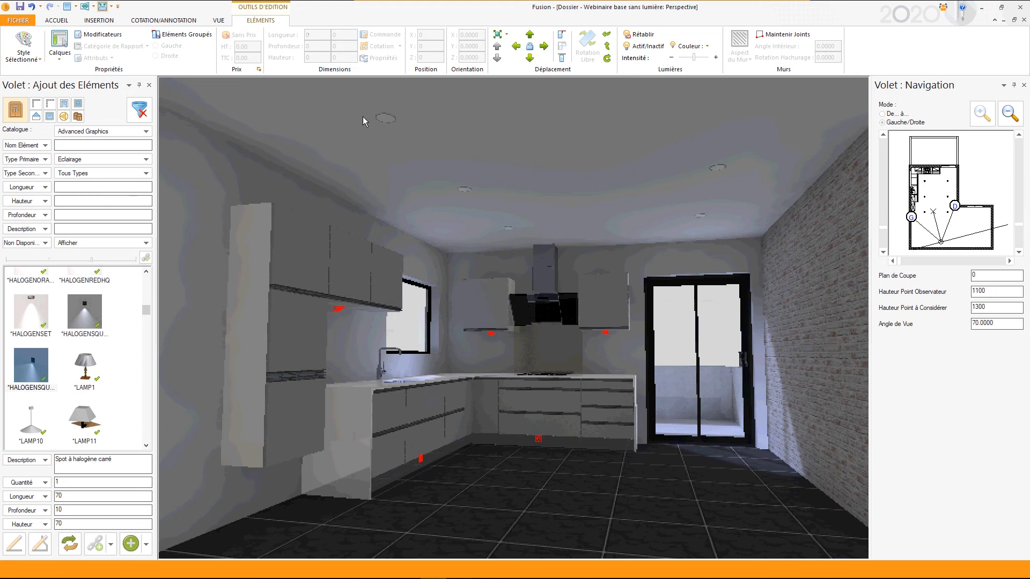
- Create a new layer named éclairage and return to the plan
click(217, 21)
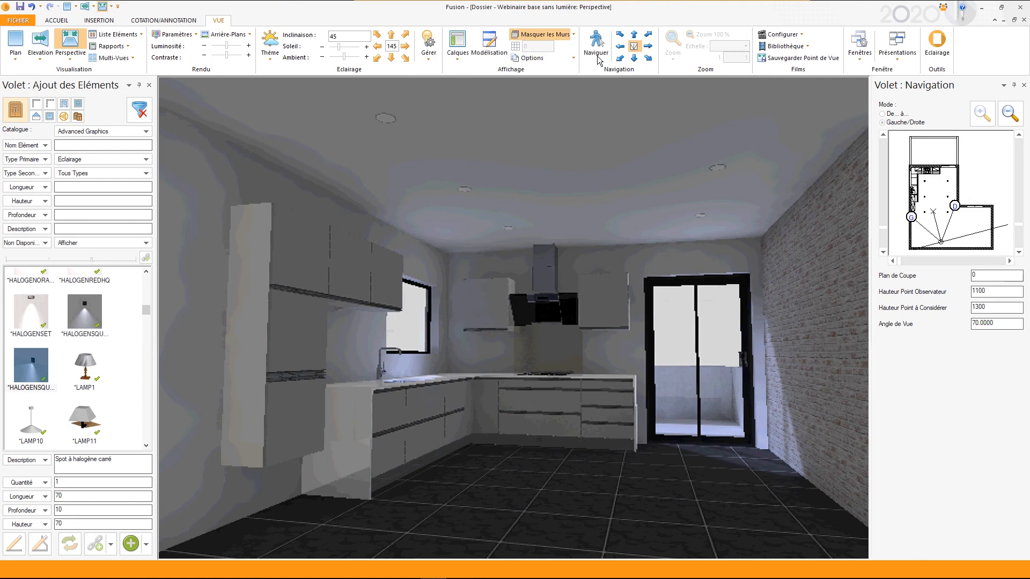
click(461, 57)
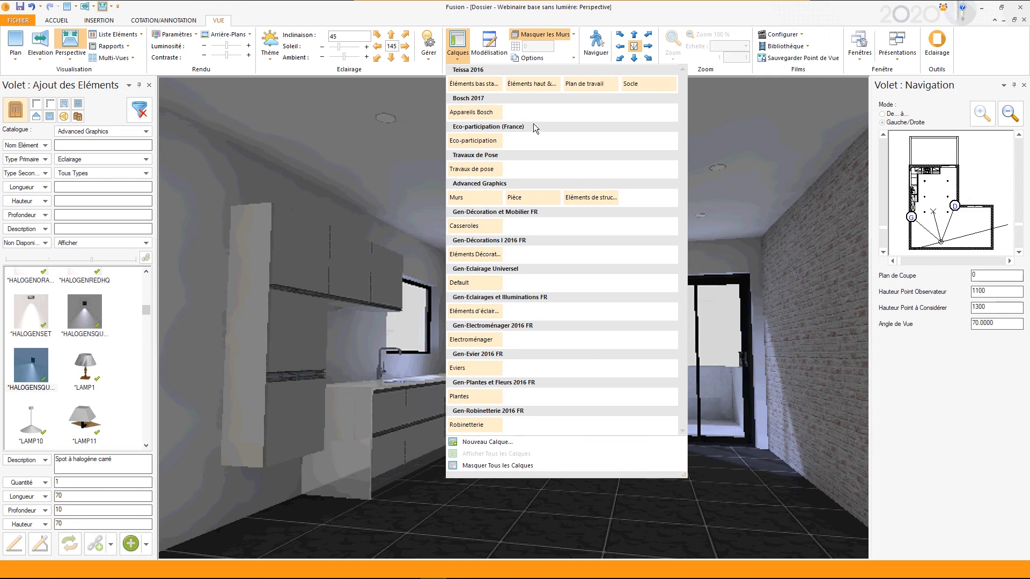
click(485, 443)
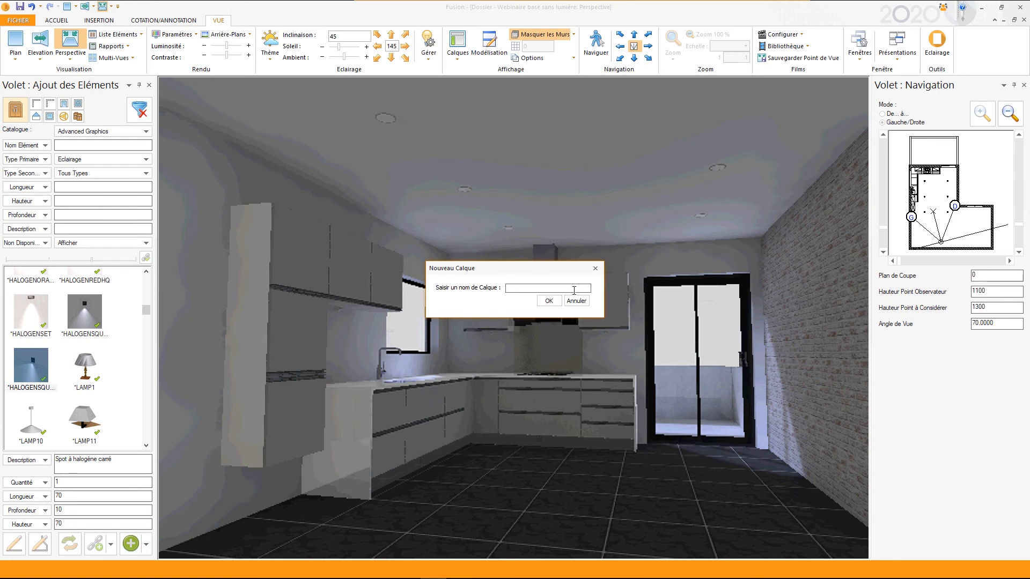
text(éclairage)
click(546, 300)
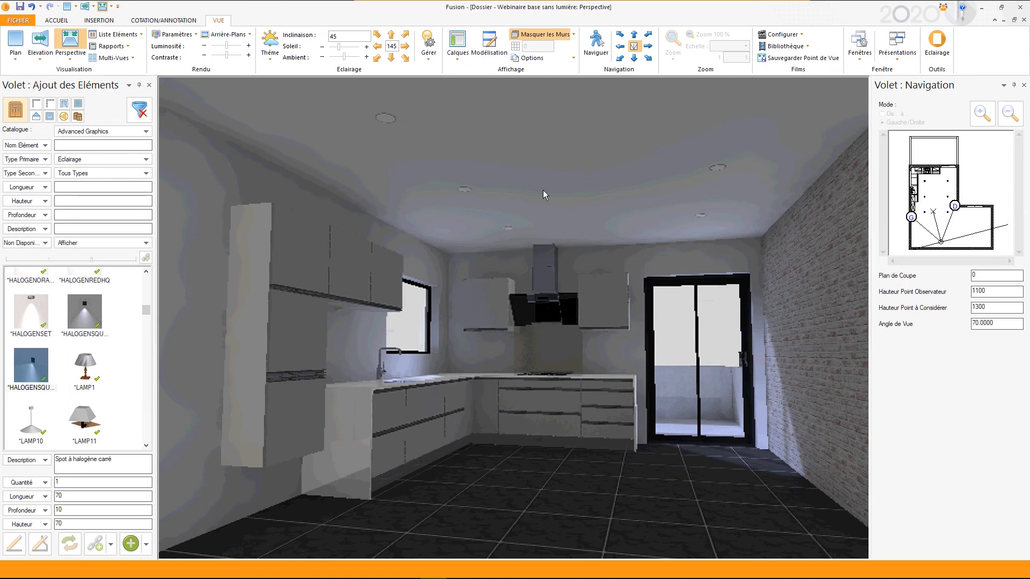
key(ctrl+Tab)
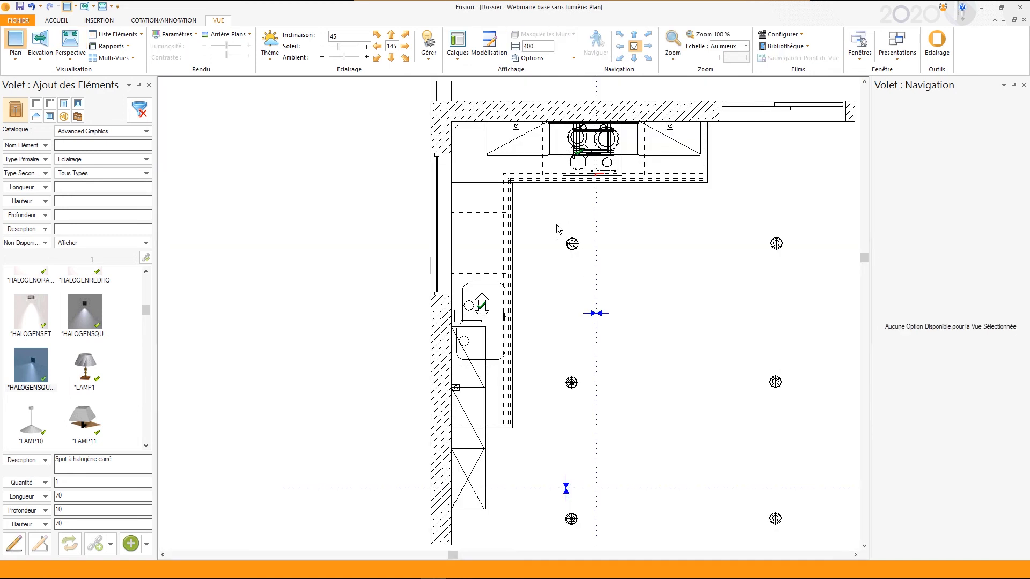
- Assign all the ceiling lights in the plan to the éclairage layer
drag(552, 223, 808, 541)
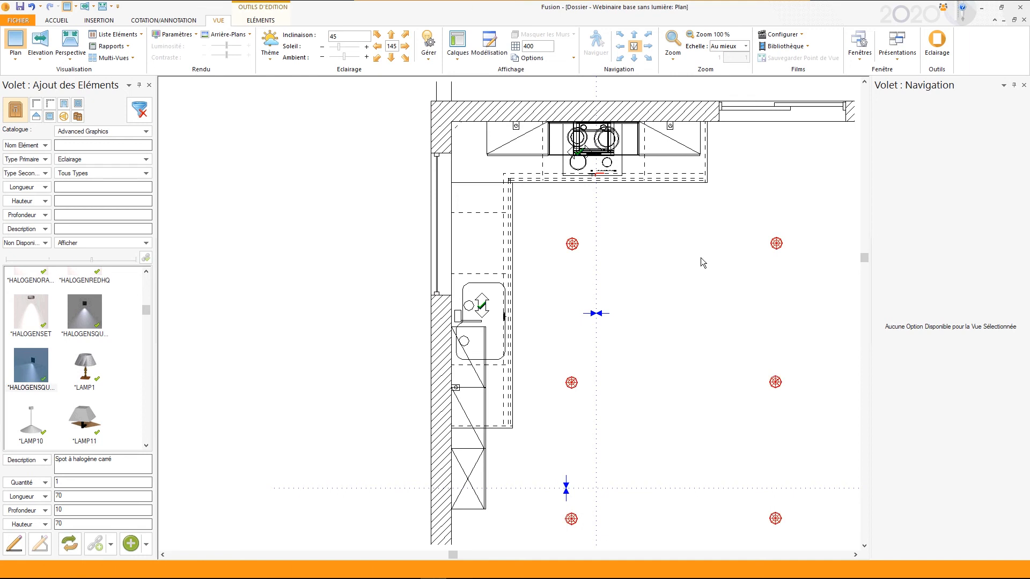
click(429, 45)
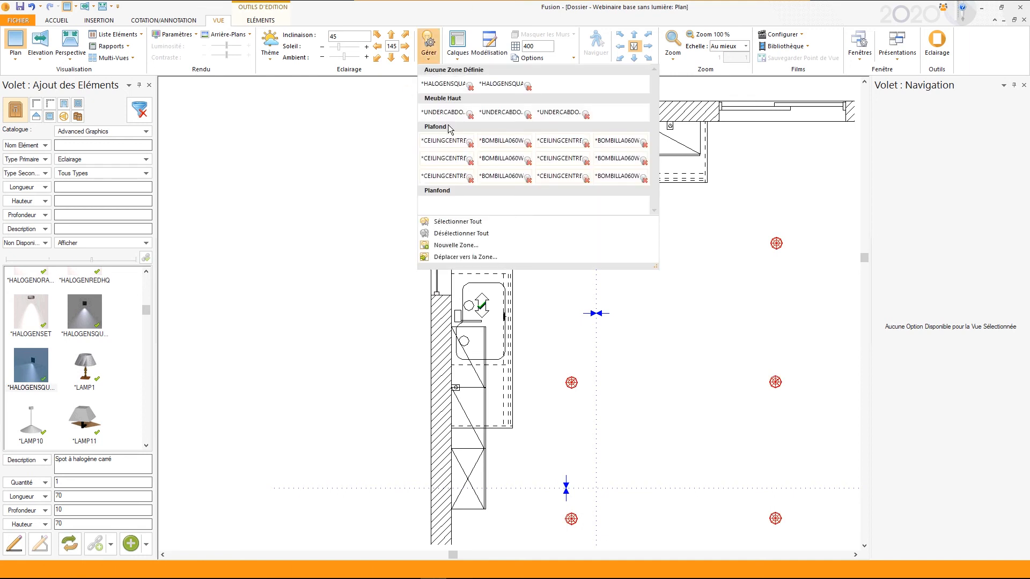
click(429, 47)
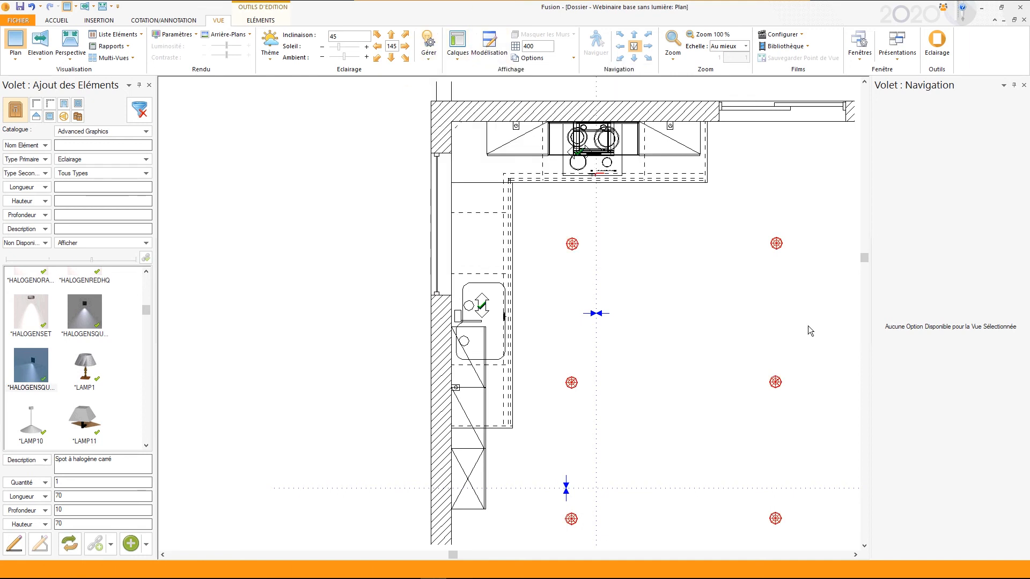
click(261, 20)
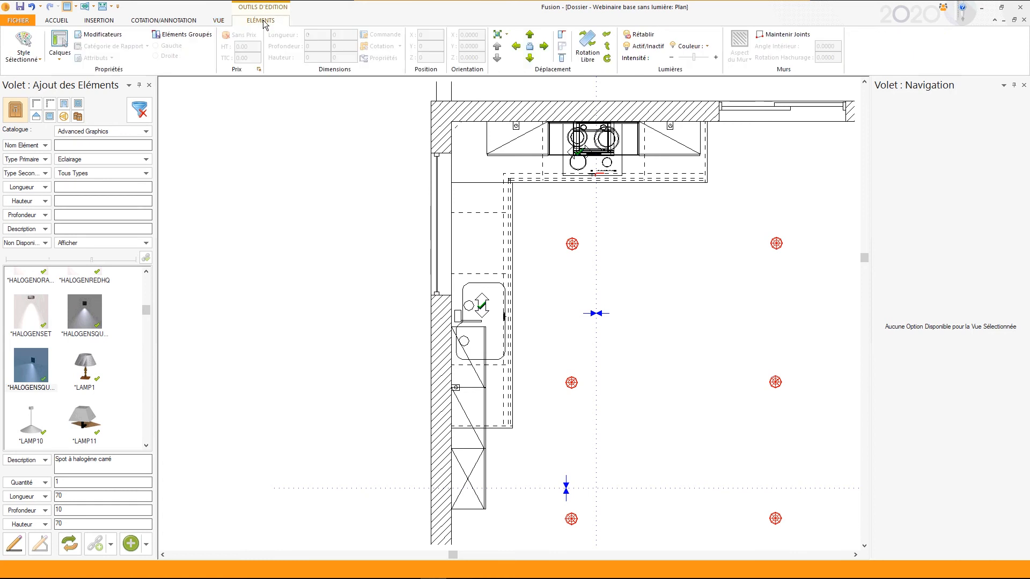
click(62, 56)
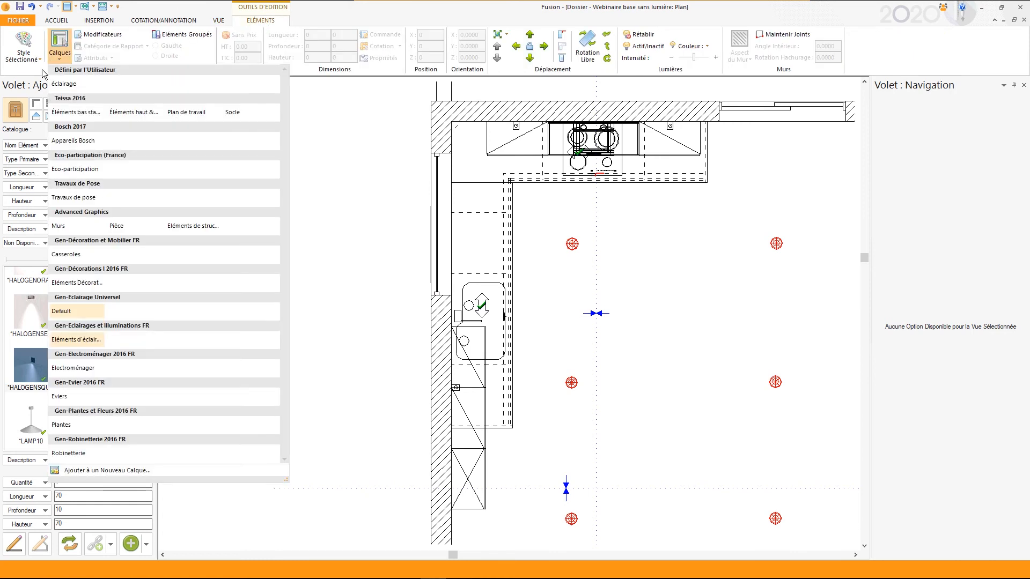
click(63, 84)
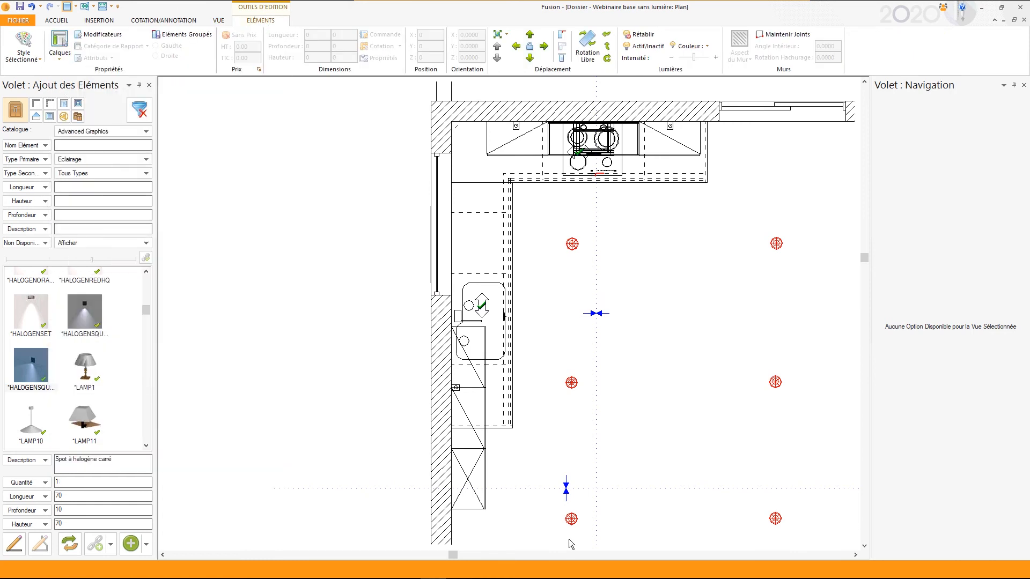
- Deselect the ceiling lights and hide the éclairage layer in the plan
click(656, 304)
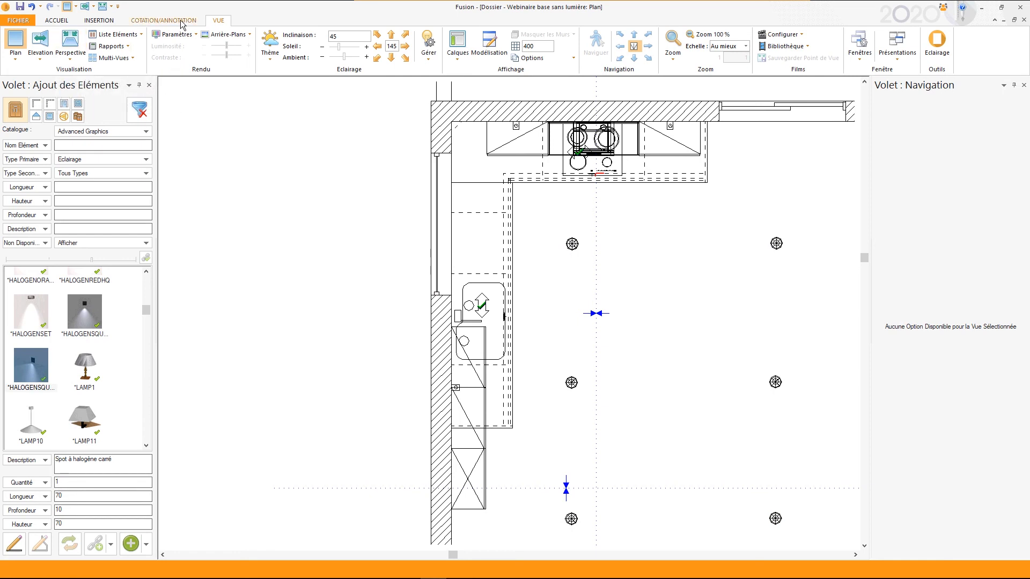
click(458, 43)
click(460, 84)
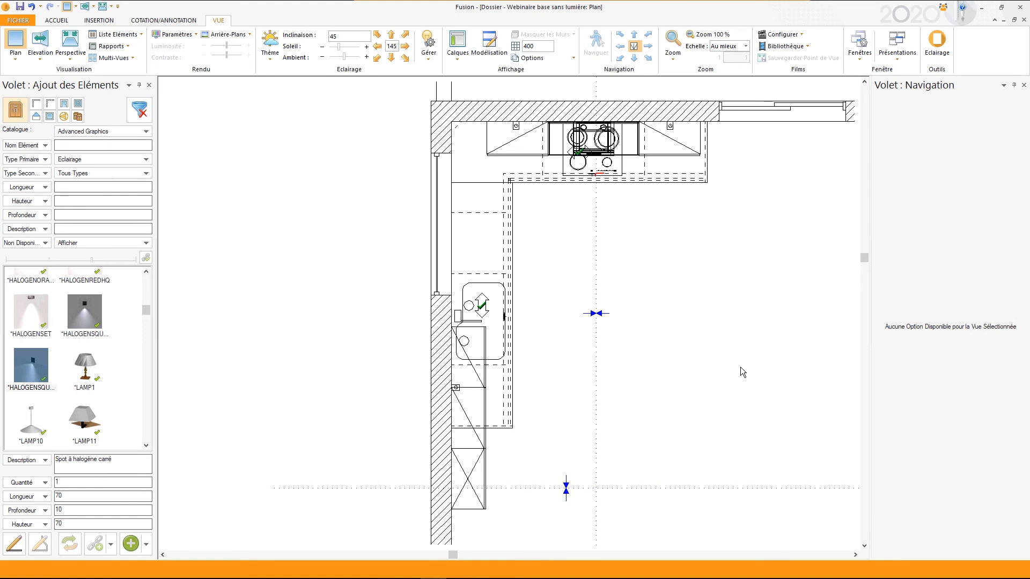
- Select the two square halogen spots with no defined zone and assign them to the éclairage layer
click(428, 46)
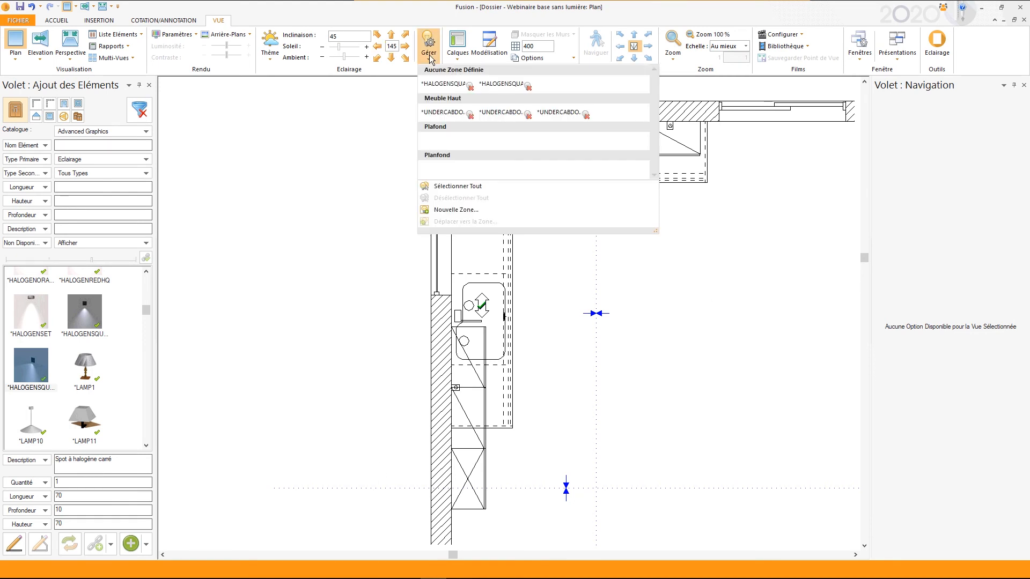
click(444, 85)
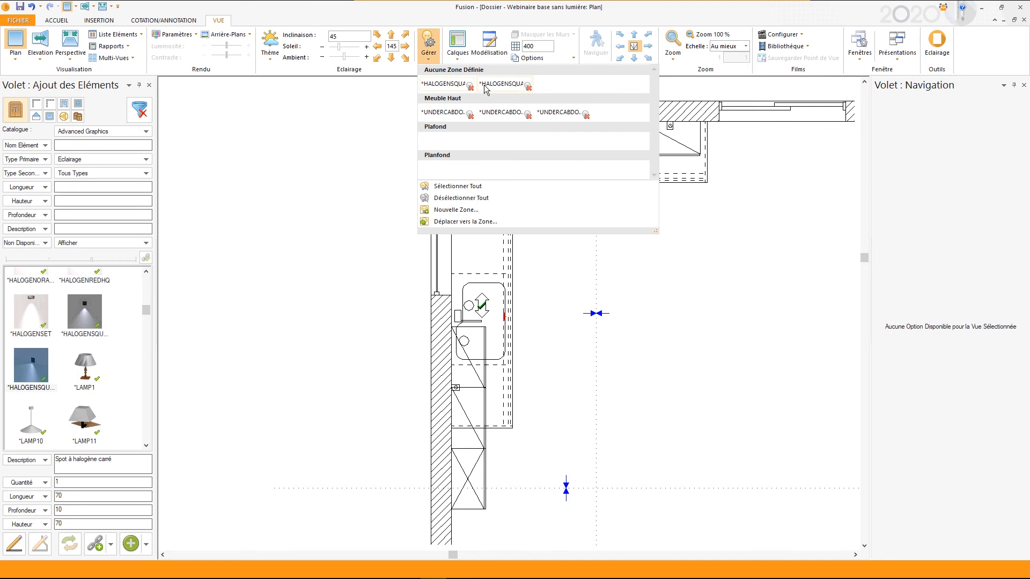
click(352, 126)
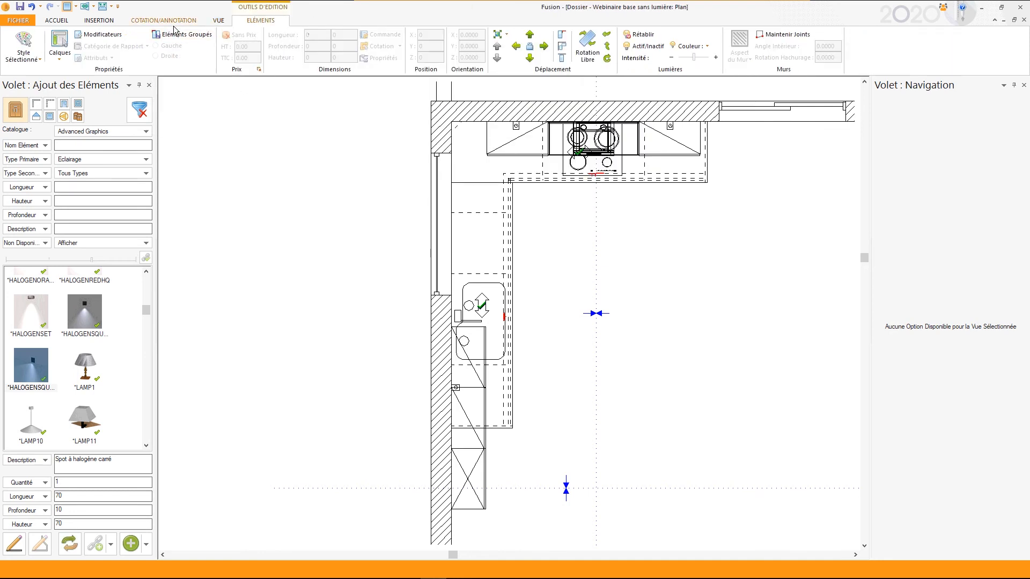
click(61, 58)
click(65, 85)
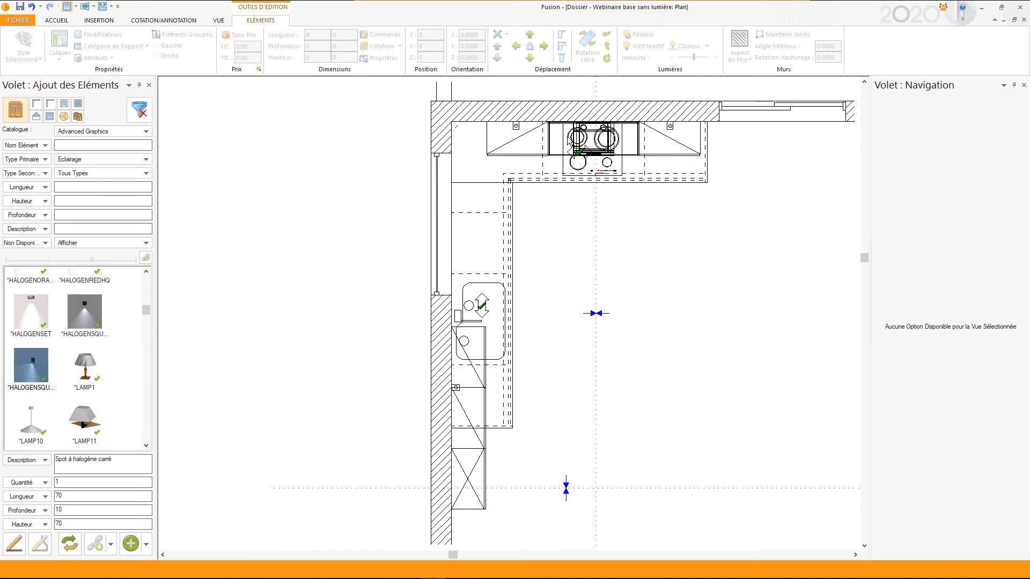
- Assign the three Meuble Haut spots to the éclairage layer and return to the perspective view
click(218, 21)
click(437, 58)
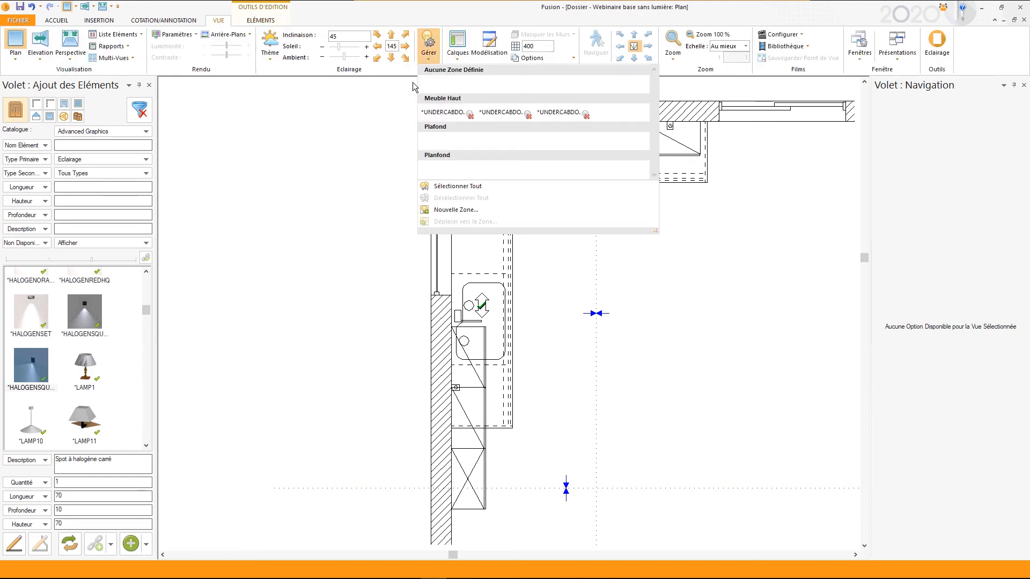
click(458, 186)
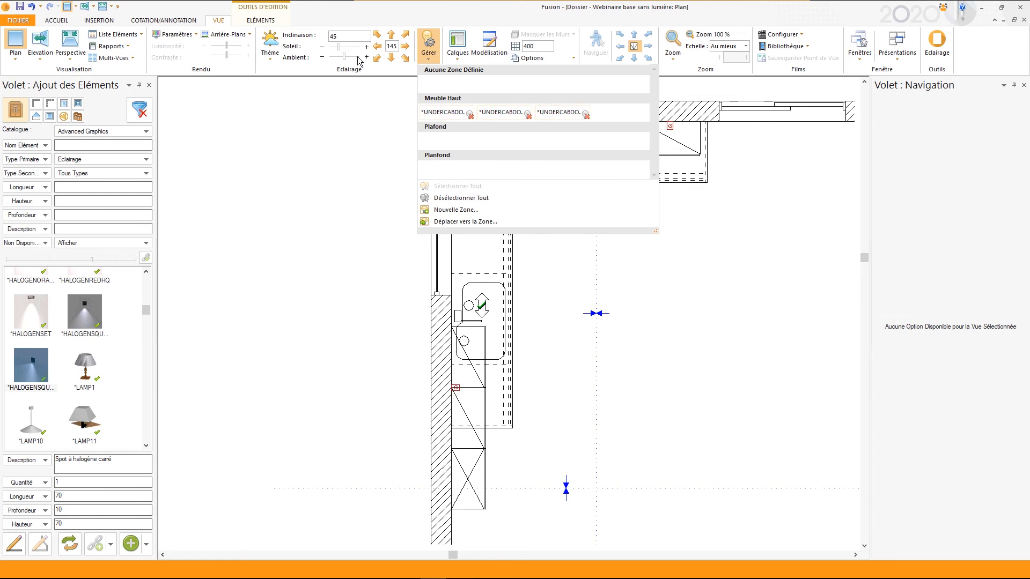
click(261, 21)
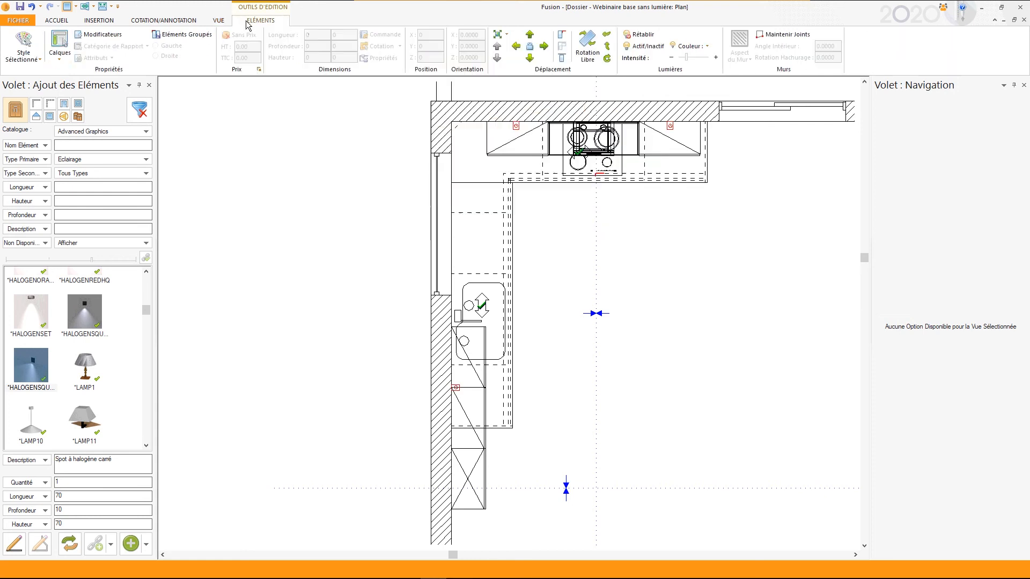
click(59, 46)
click(62, 84)
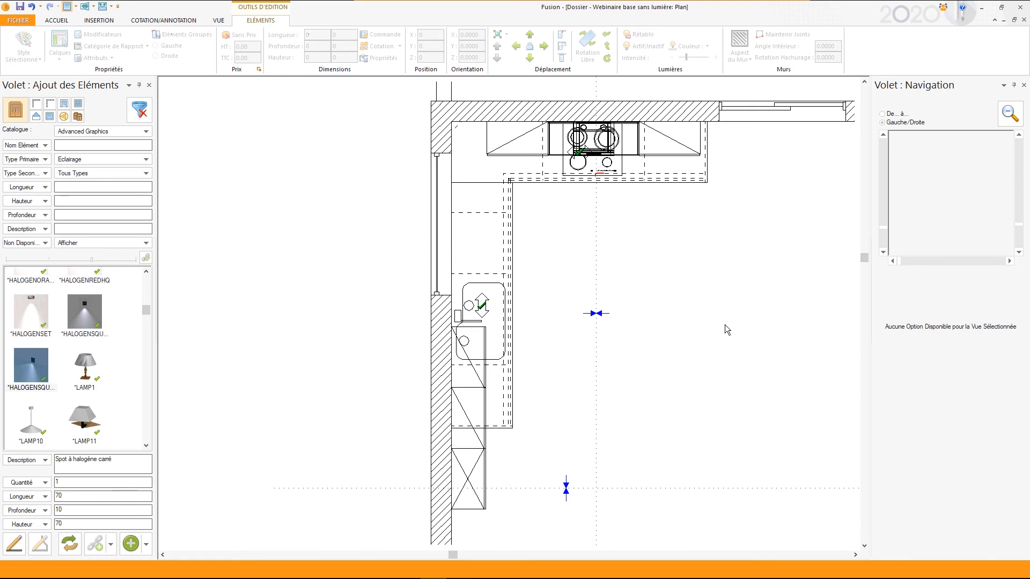
key(ctrl+Tab)
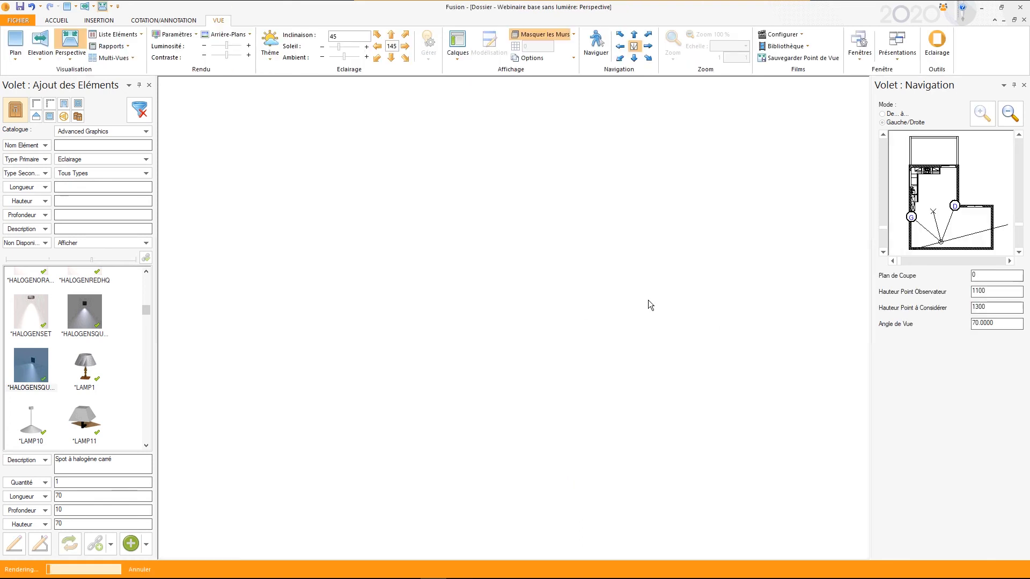
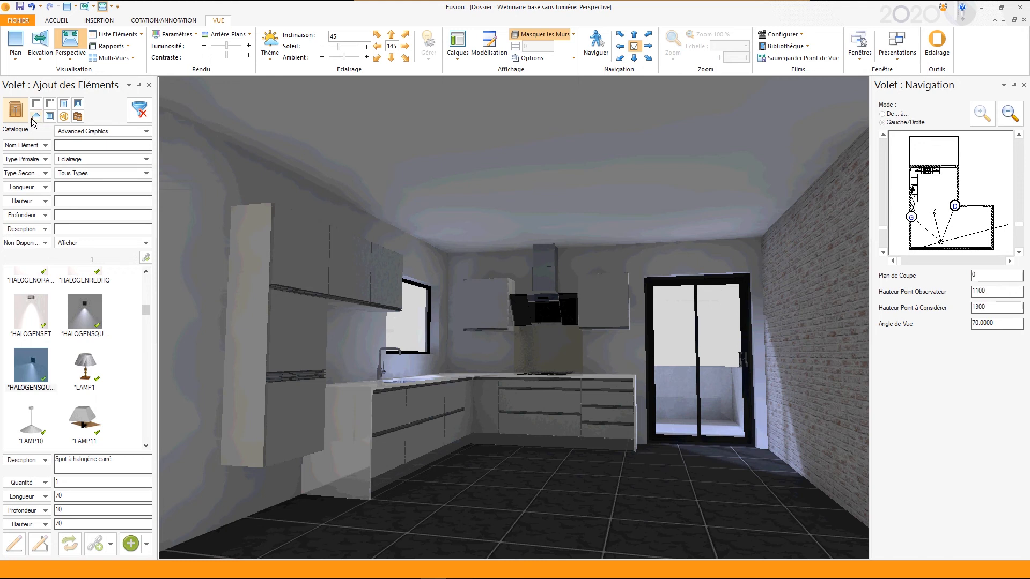
- Browse the sofas and armchairs in the Gen-Canapés et Fauteuils FR catalogue and check its primary types
click(107, 132)
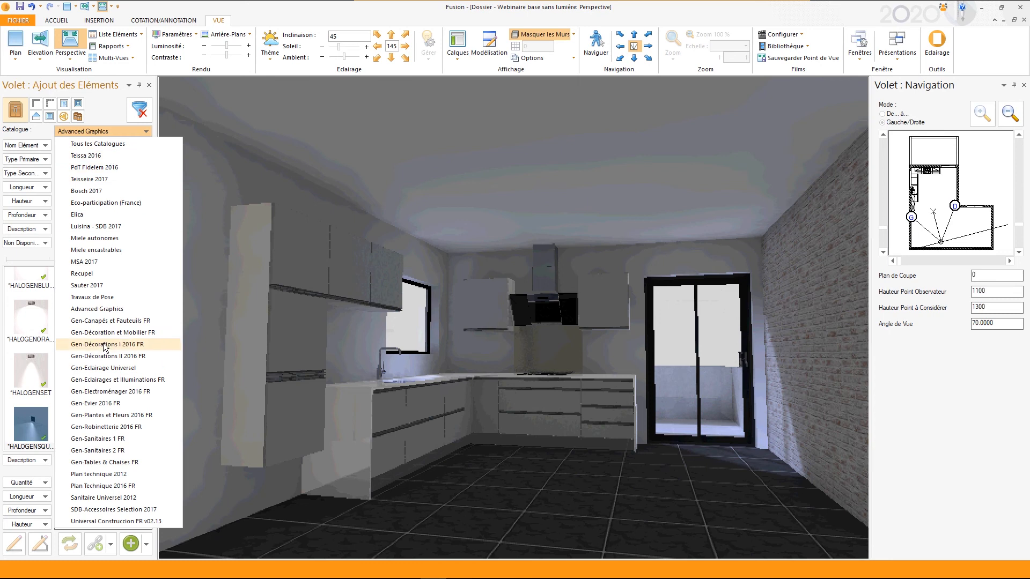
click(98, 320)
scroll(60, 368, down, 5)
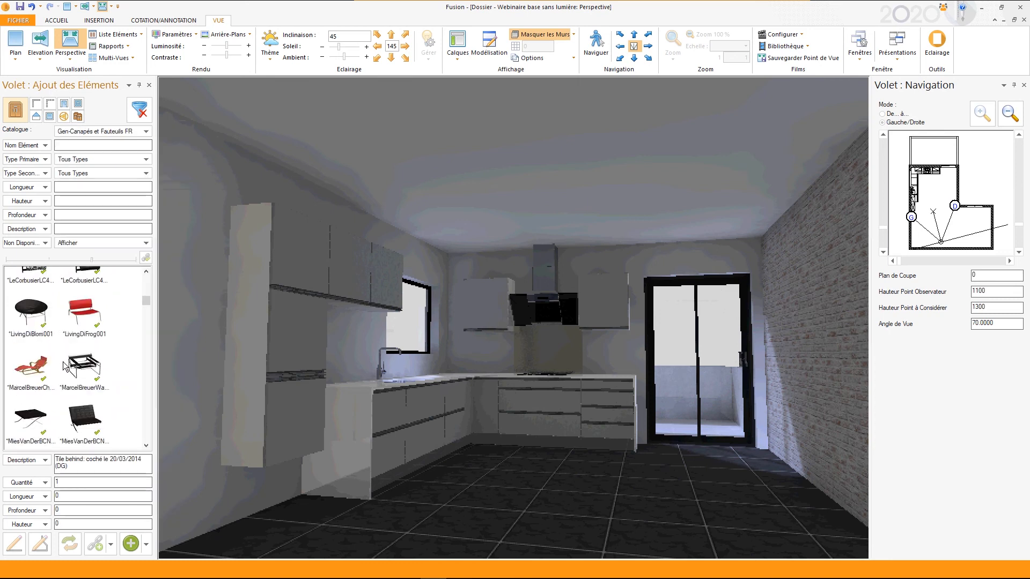
scroll(60, 369, down, 3)
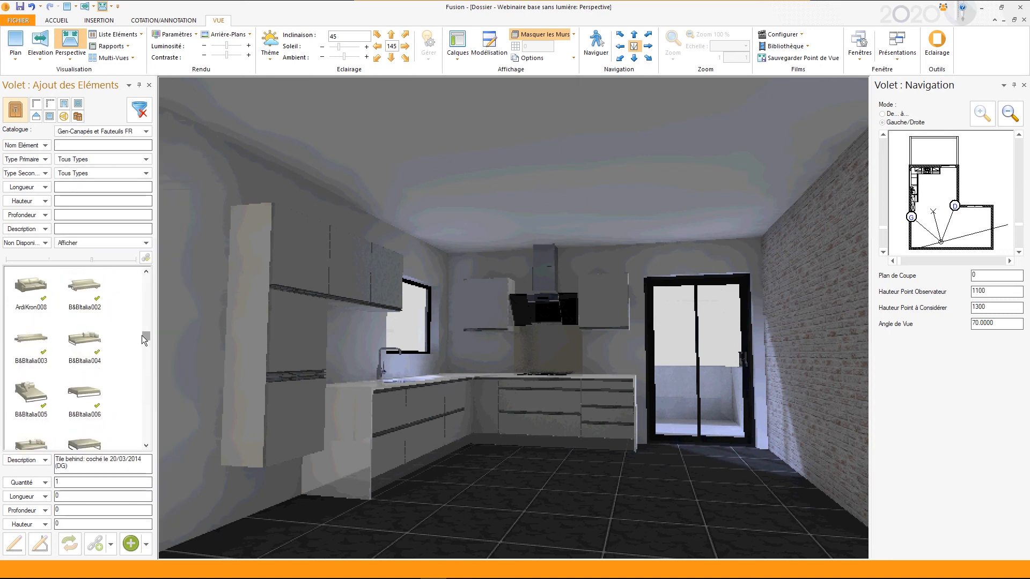
mouse_move(144, 335)
mouse_down()
mouse_move(136, 446)
mouse_move(142, 333)
mouse_up()
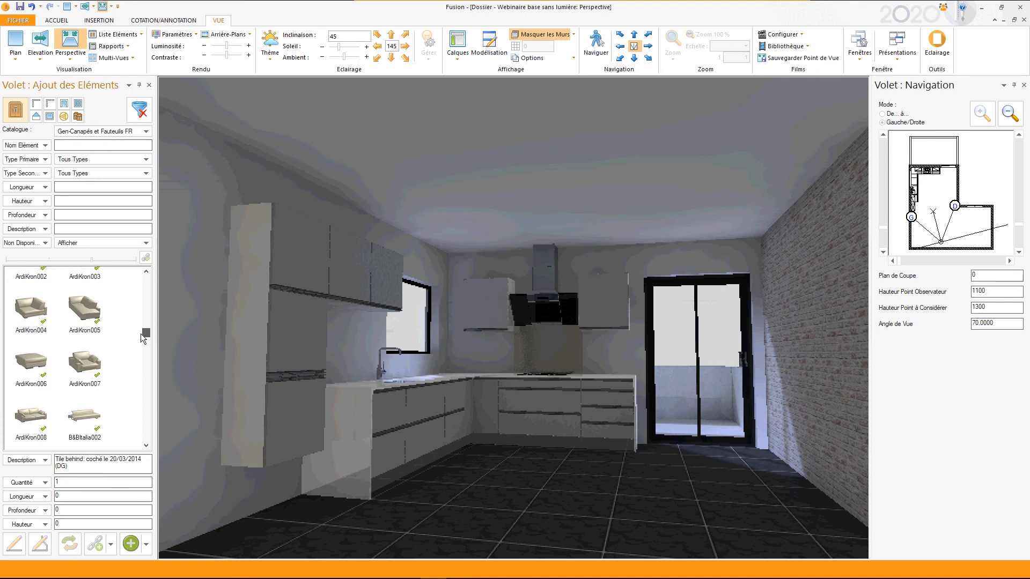
click(112, 159)
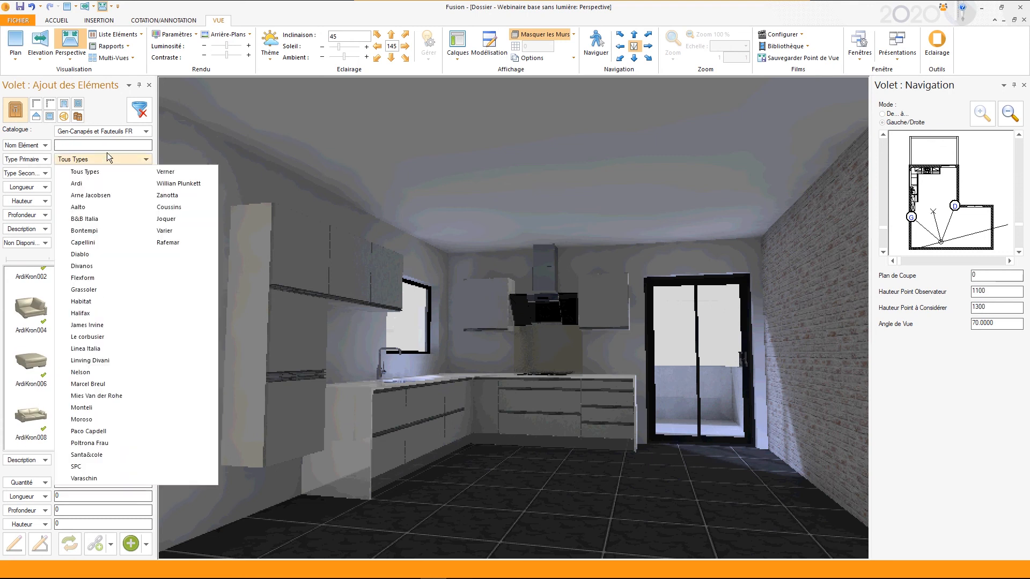
key(Escape)
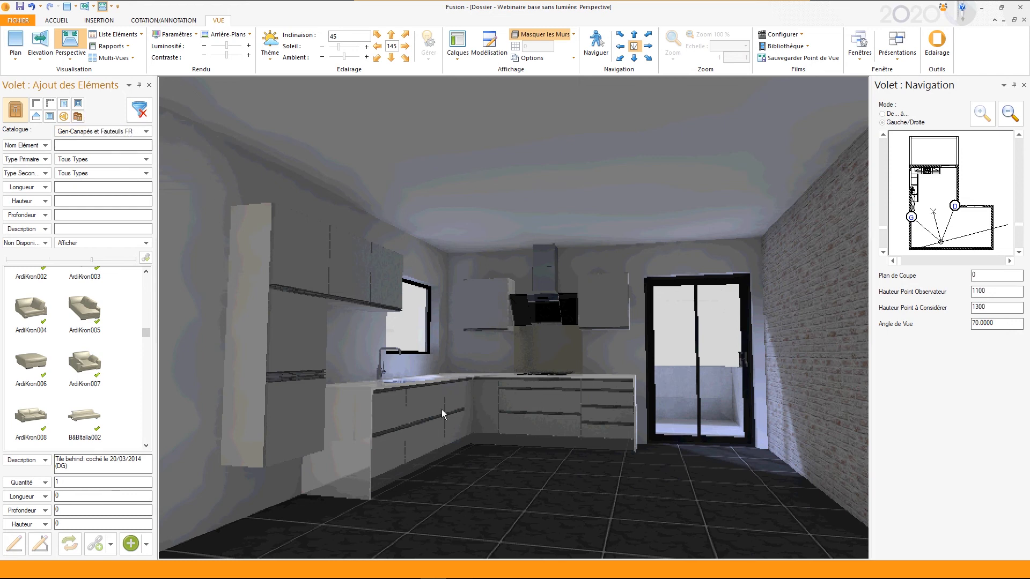
- Display the perspective as a line drawing and choose the Gen-Décoration et Mobilier FR catalogue
click(177, 34)
click(236, 59)
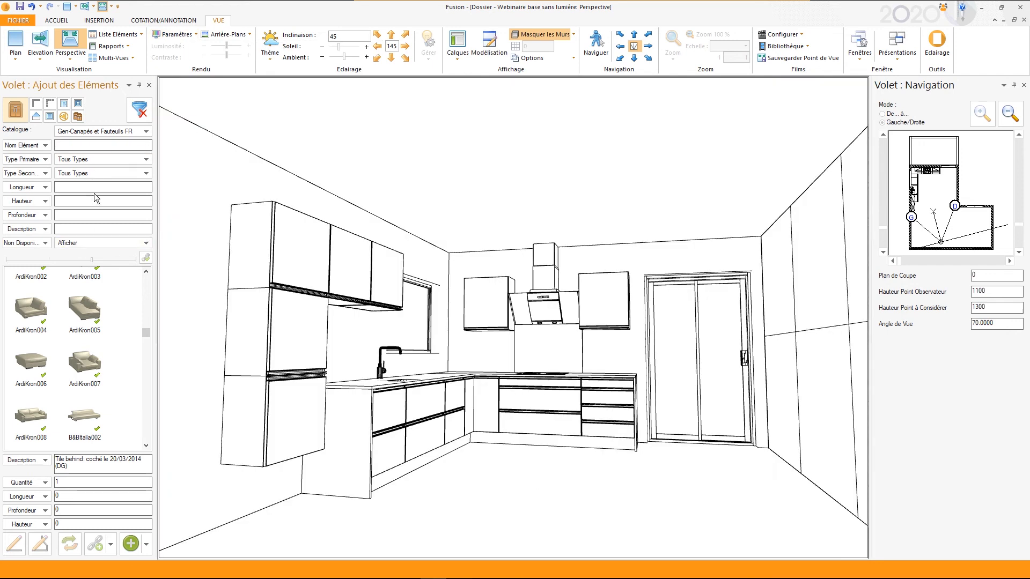
click(146, 156)
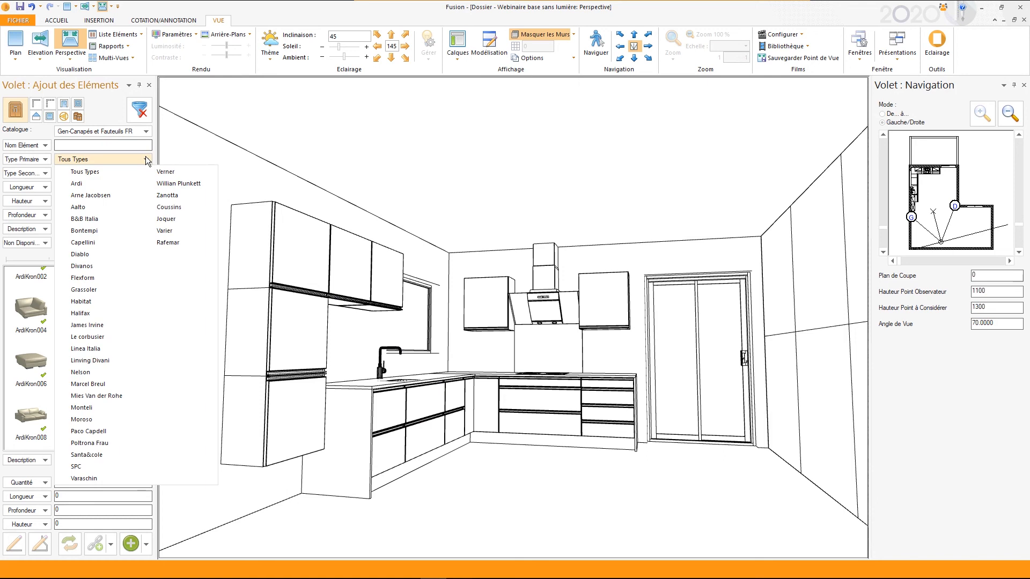
click(143, 135)
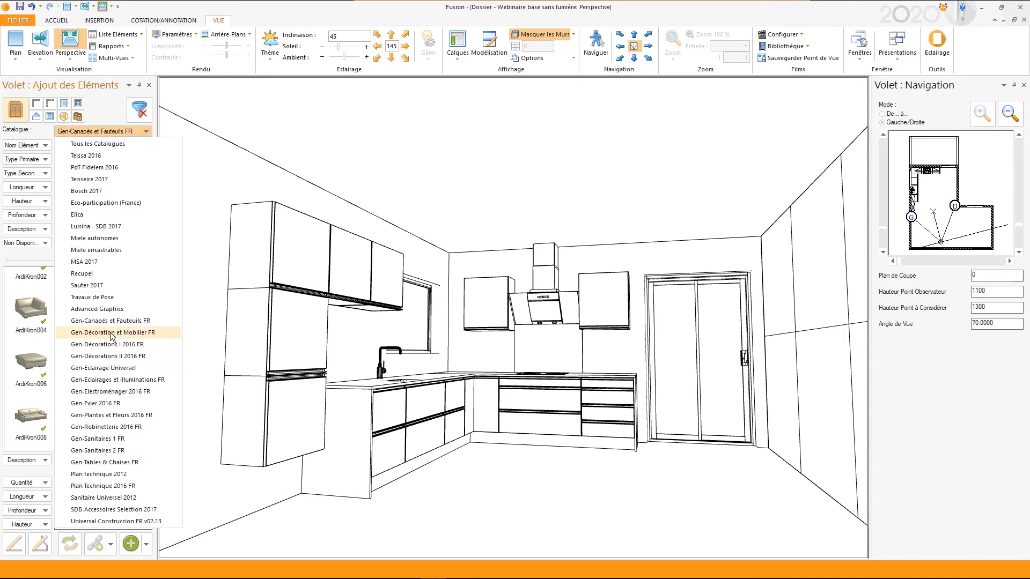
click(111, 332)
scroll(73, 387, down, 10)
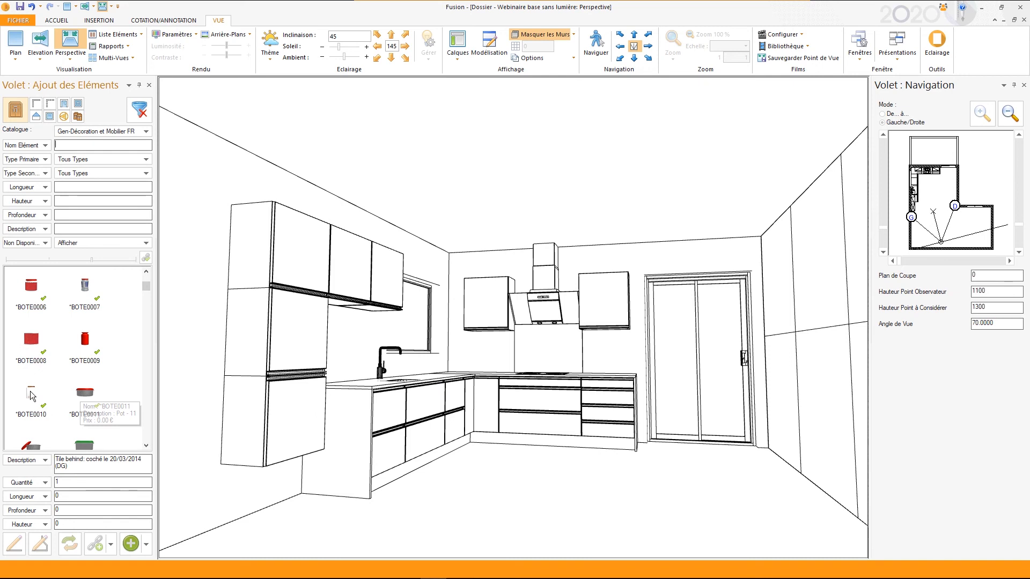
- Insert the pot *BOTE0007 in front of the base units in the perspective, with Ferrage Gauche
click(83, 287)
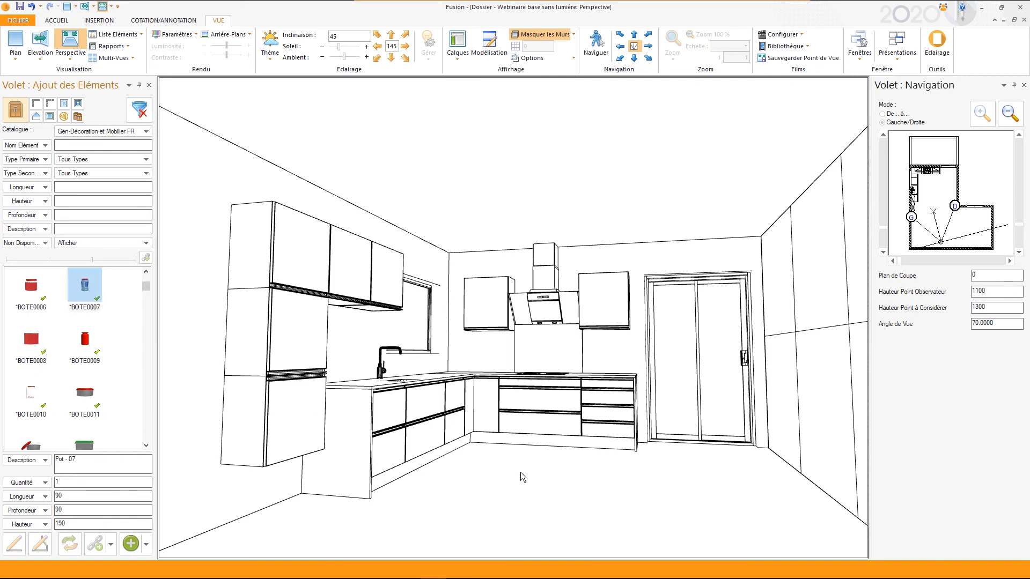
click(507, 458)
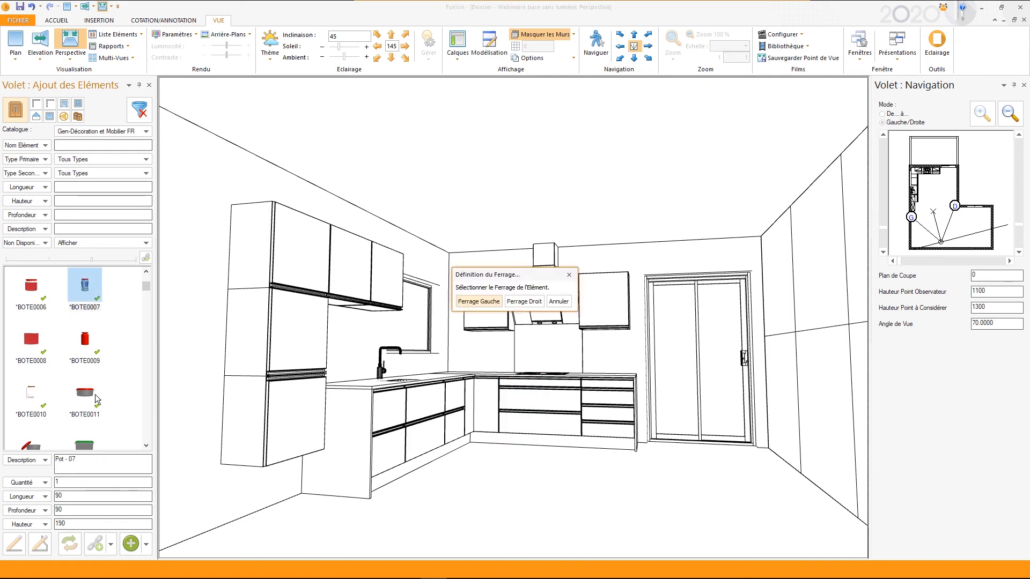
click(470, 302)
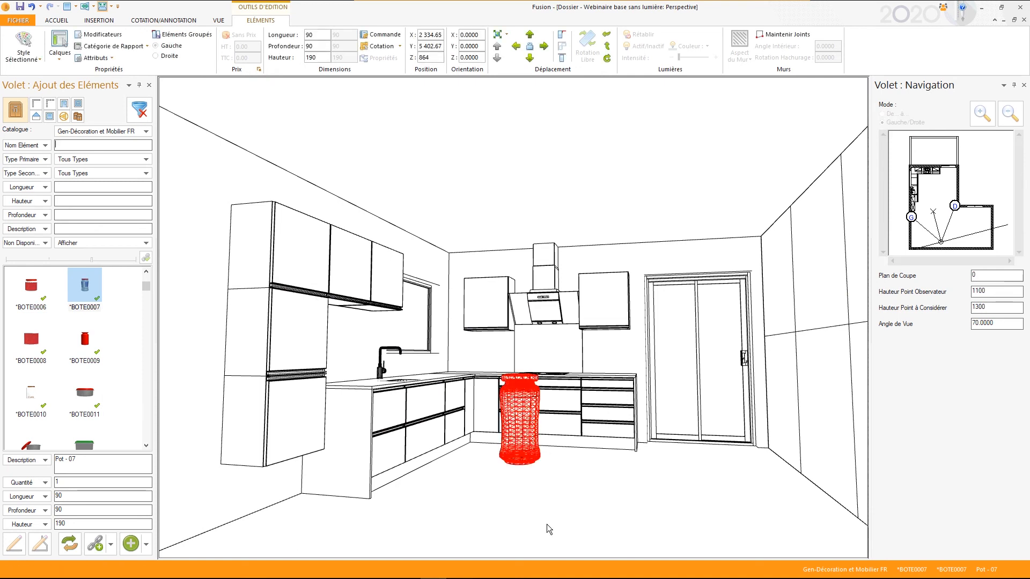
- Switch to the plan and move the pot to the open floor just in front of the hob units
key(F2)
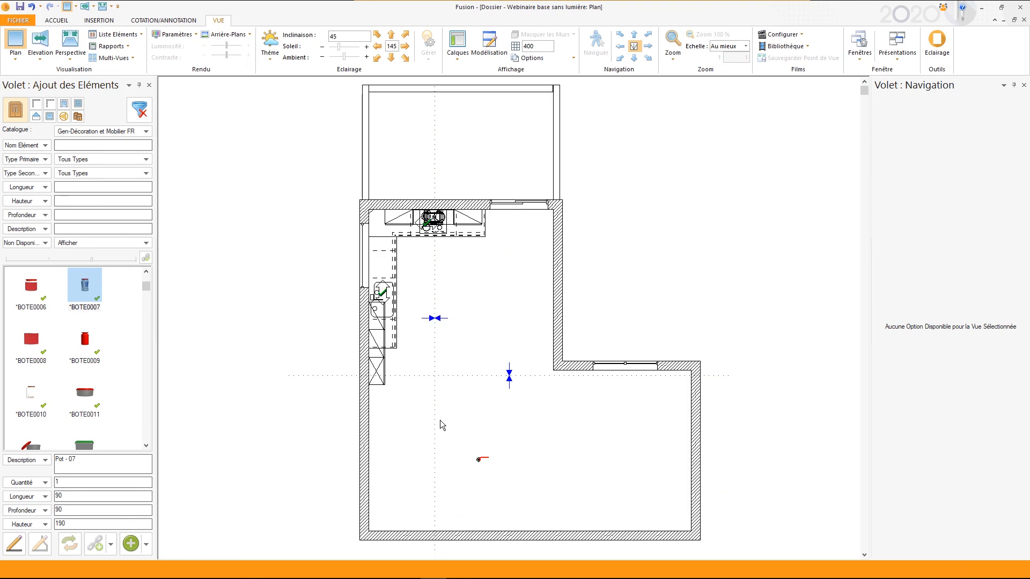
click(478, 459)
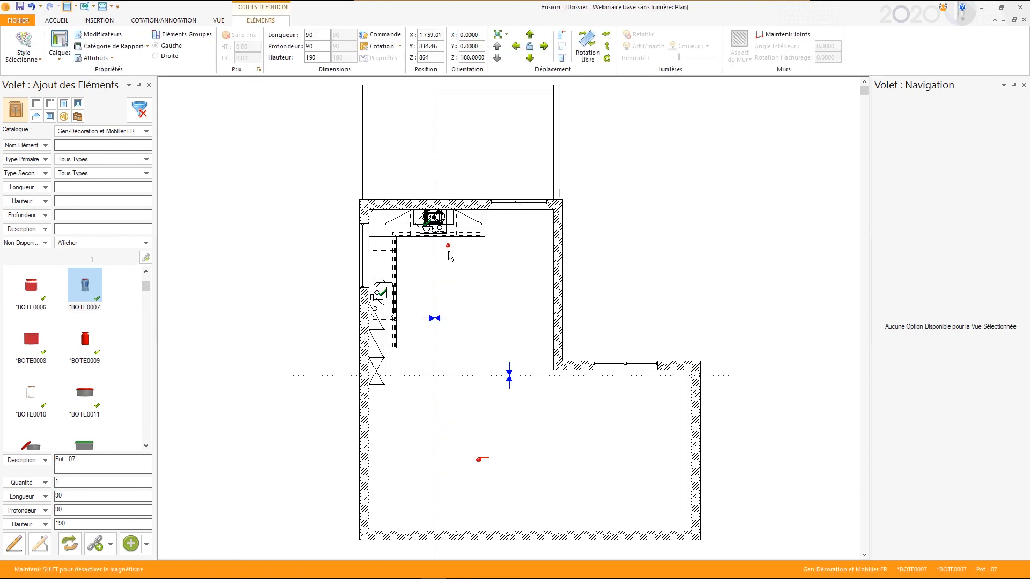
click(461, 273)
- Insert the pot *BOTE0011 on the open floor beside the first pot in the plan, with Ferrage Gauche
click(87, 343)
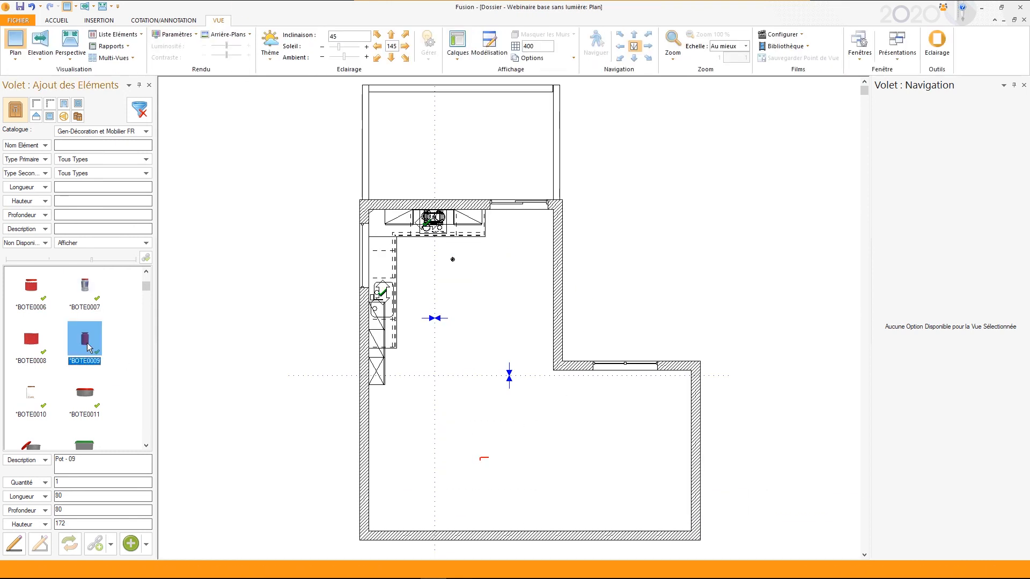
click(86, 397)
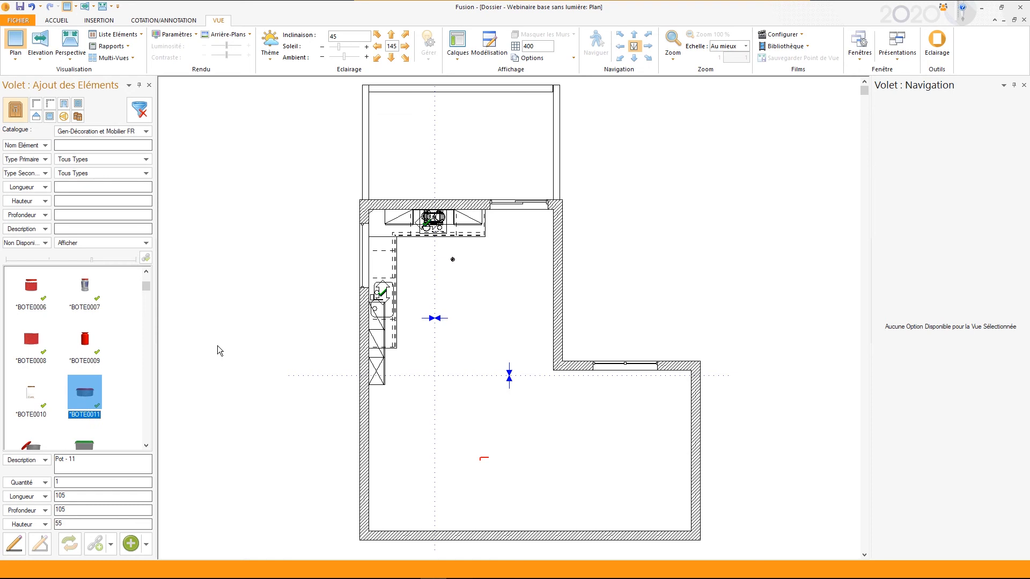
click(460, 259)
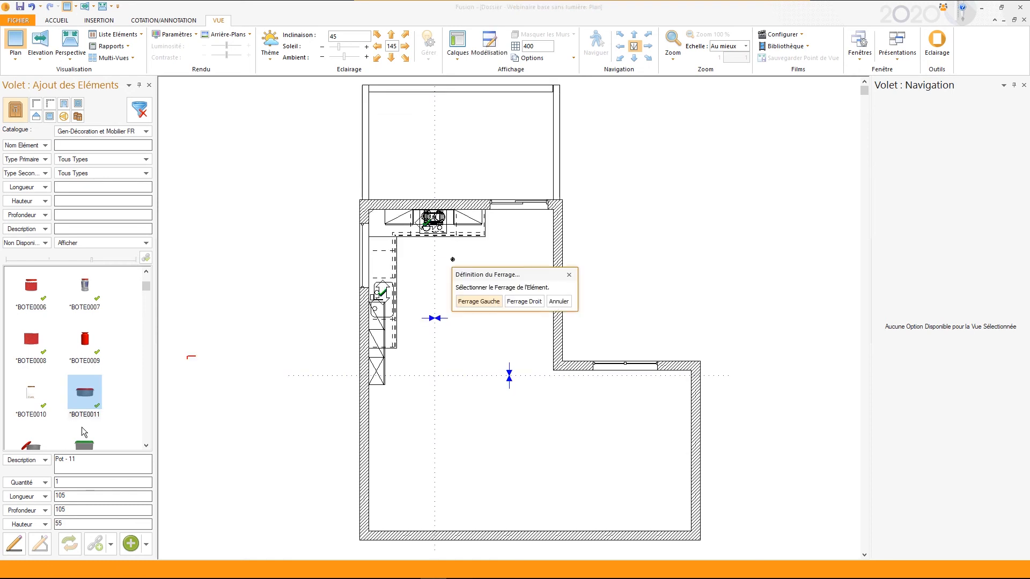
click(472, 302)
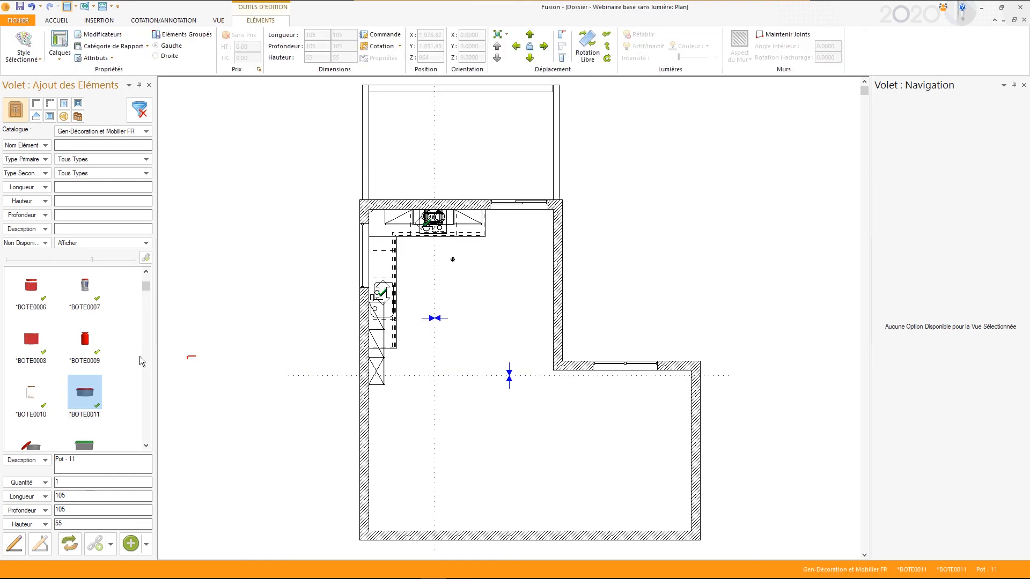
key(Escape)
- Insert the pot *BOTE0021 beside the other two with Ferrage Gauche, and move the three pots onto the worktop near the sink
scroll(69, 391, down, 3)
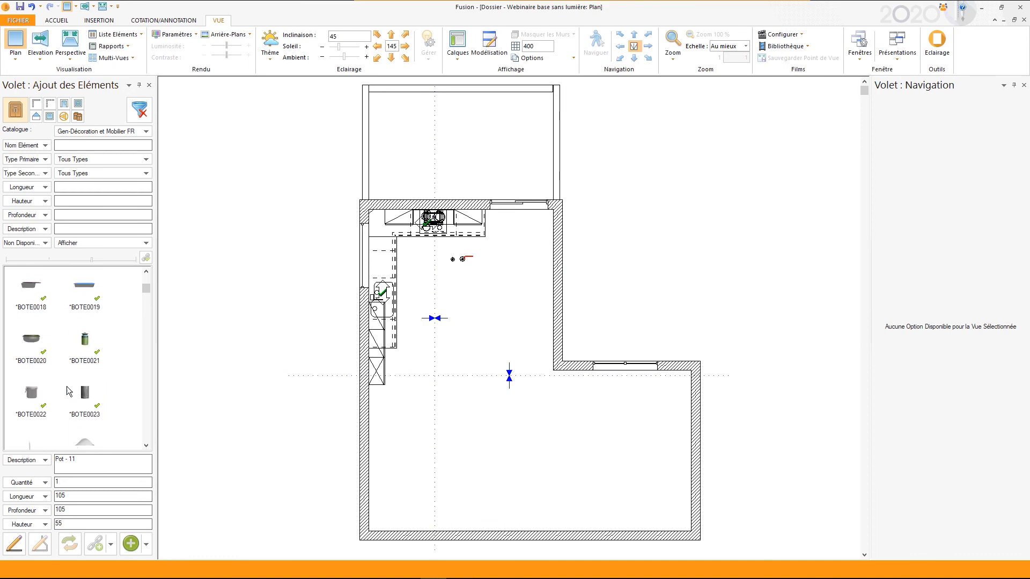
click(87, 342)
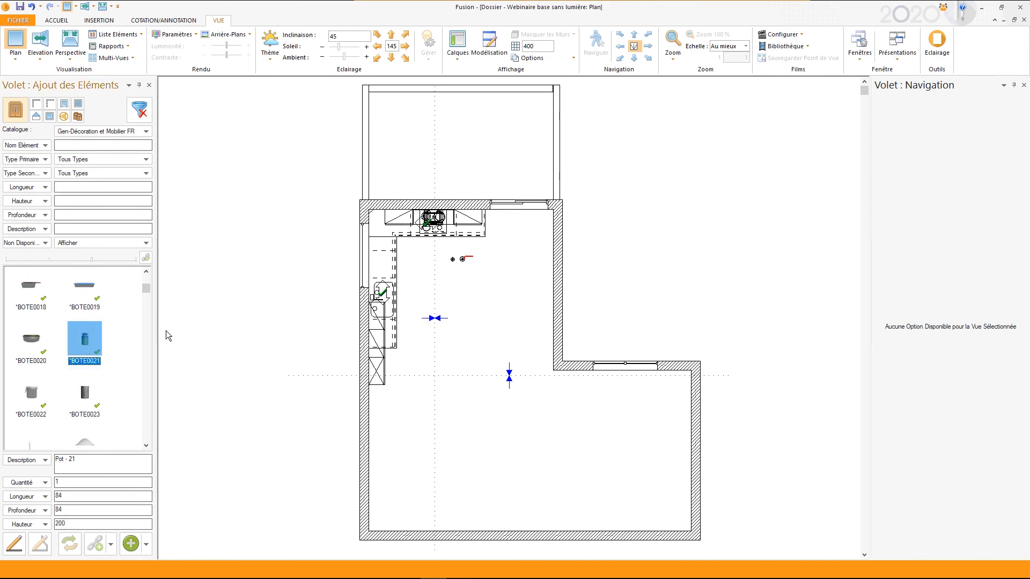
click(457, 266)
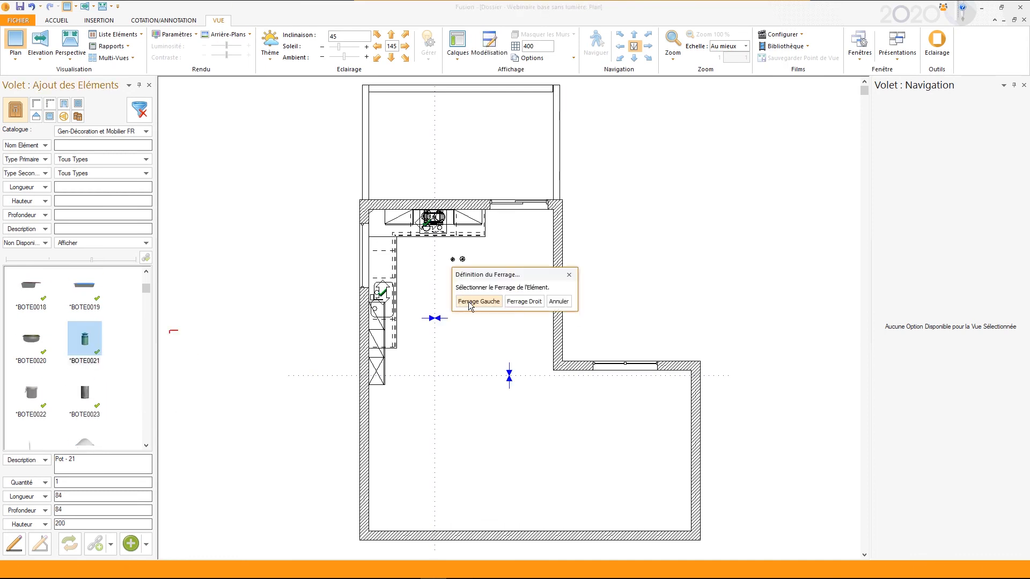
click(471, 302)
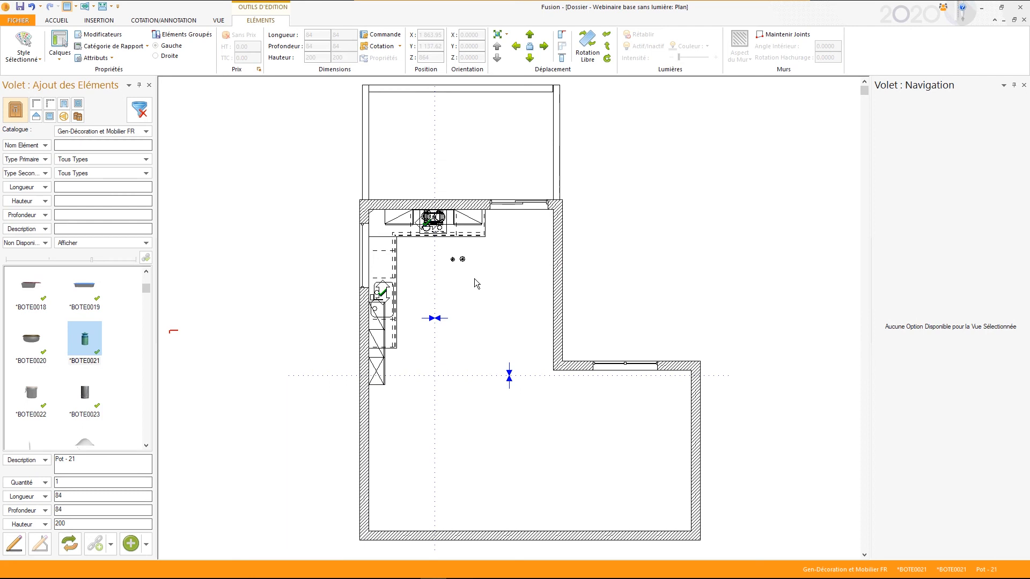
drag(474, 275, 382, 258)
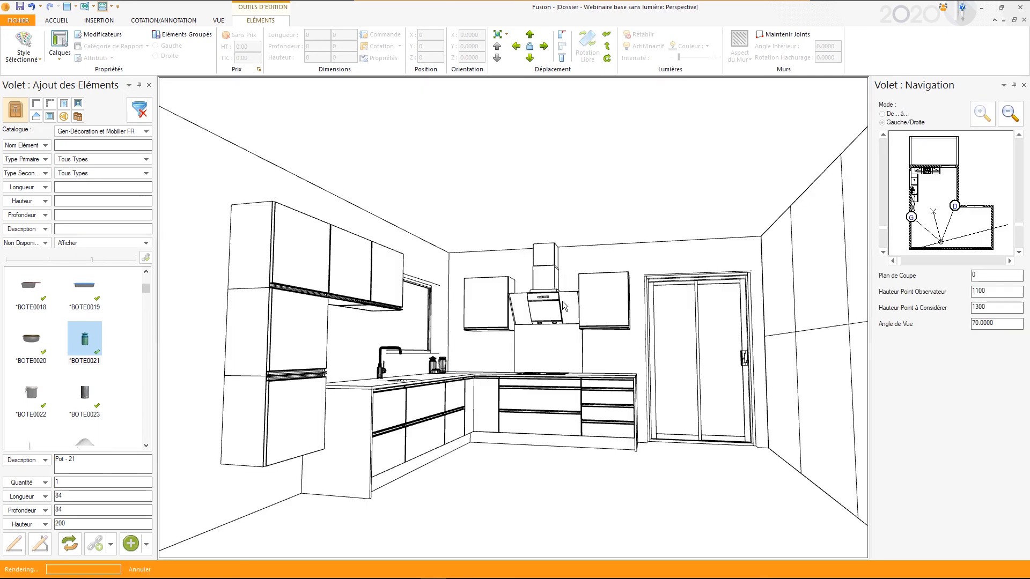
- Reframe the perspective viewpoint closely on the worktop corner between the sink and the hob
click(563, 481)
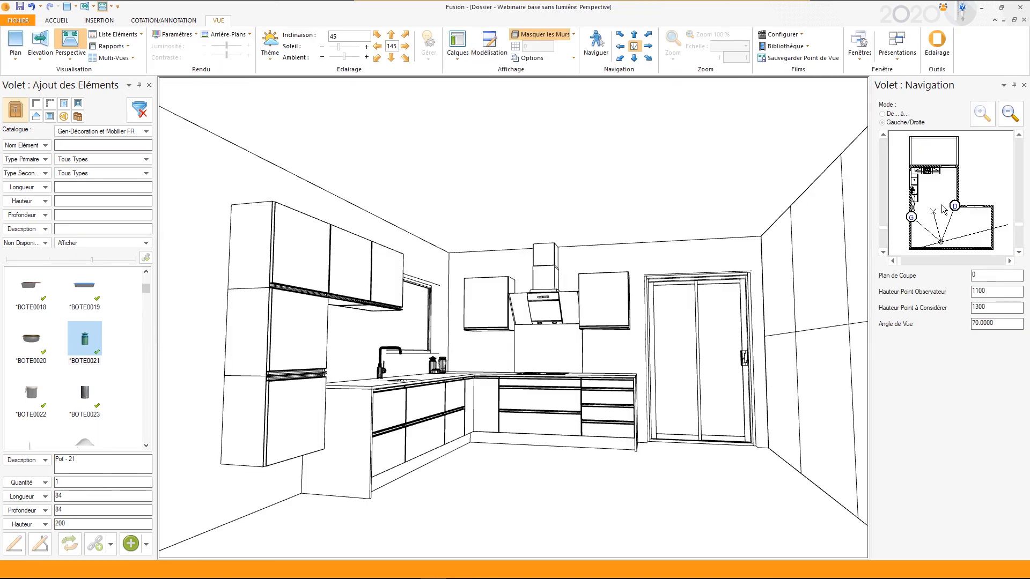
click(915, 199)
right_click(928, 168)
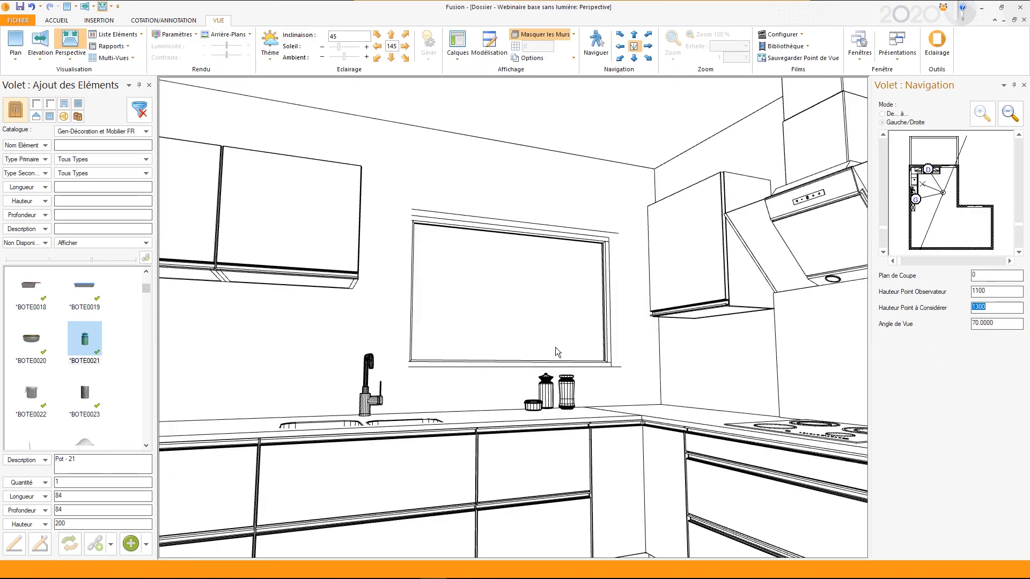
- Save the three worktop pots as an element group with "Set exemple déco" as both name and description
drag(465, 302, 606, 421)
click(546, 393)
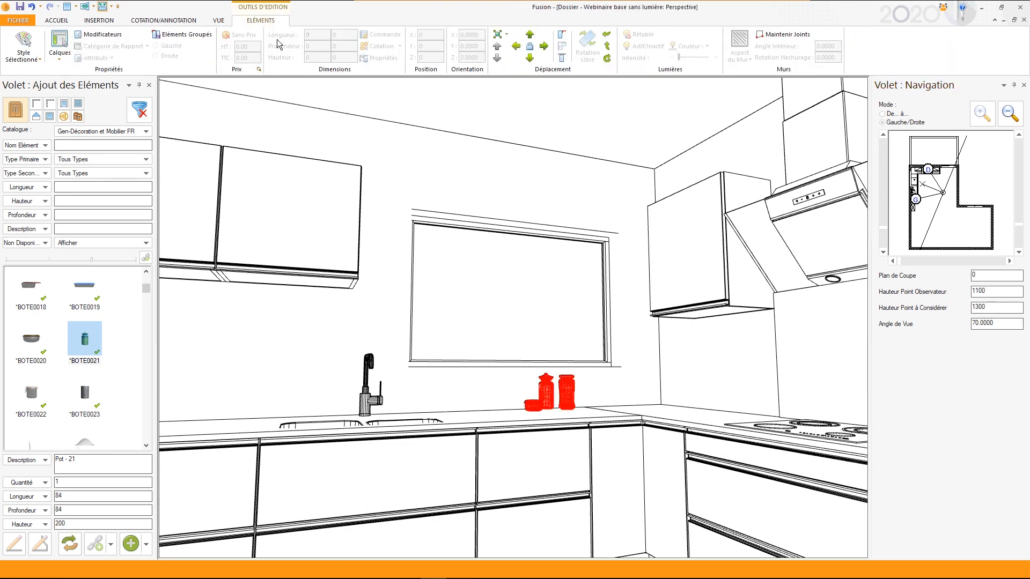
click(176, 38)
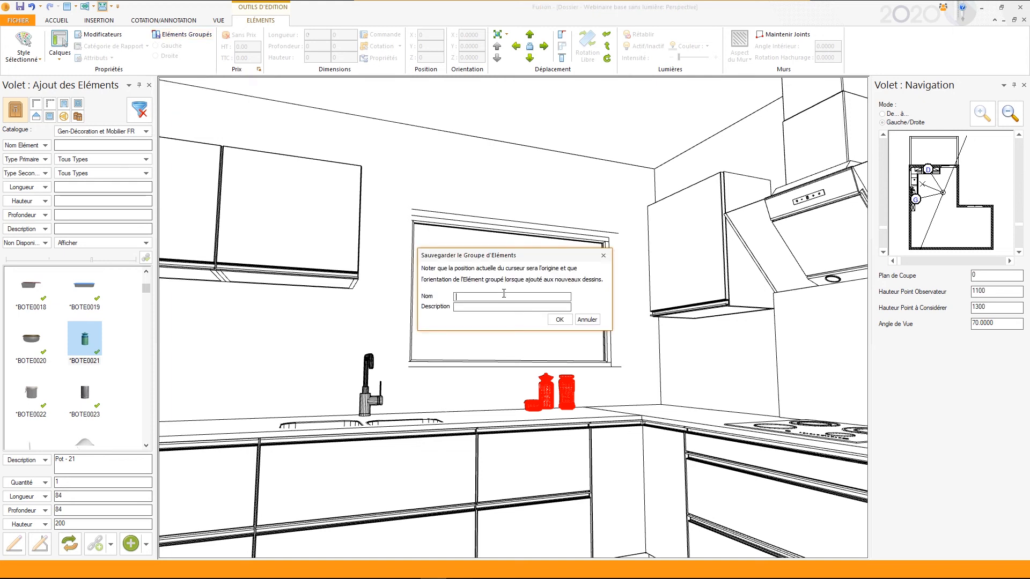
text(Set ex"emple déco)
click(475, 298)
key(BackSpace)
drag(509, 299, 429, 292)
key(ctrl+c)
click(472, 308)
key(ctrl+v)
click(558, 320)
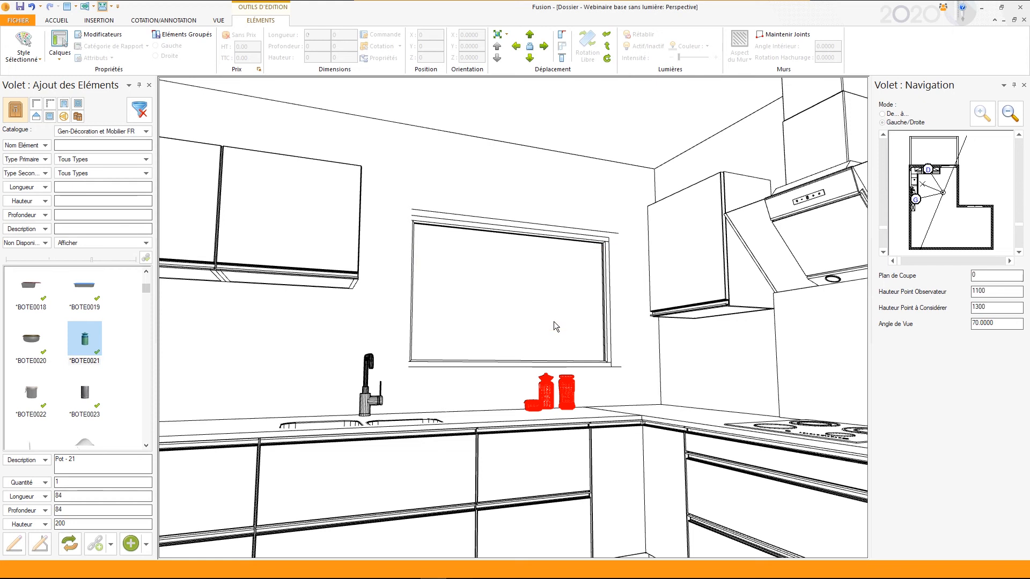
- List the saved grouped elements in the element catalogue and select Set exemple déco
click(78, 116)
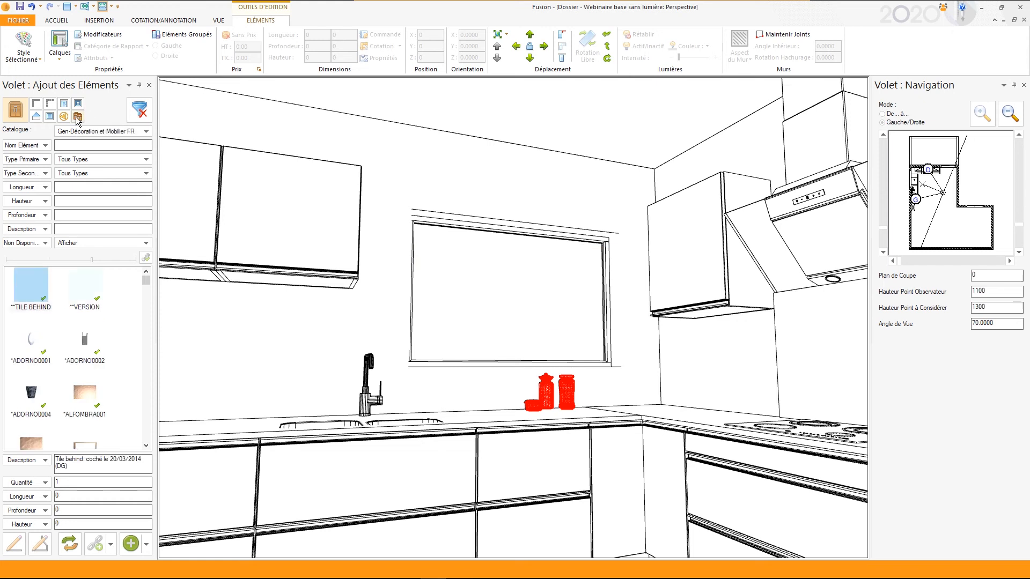
scroll(68, 378, down, 2)
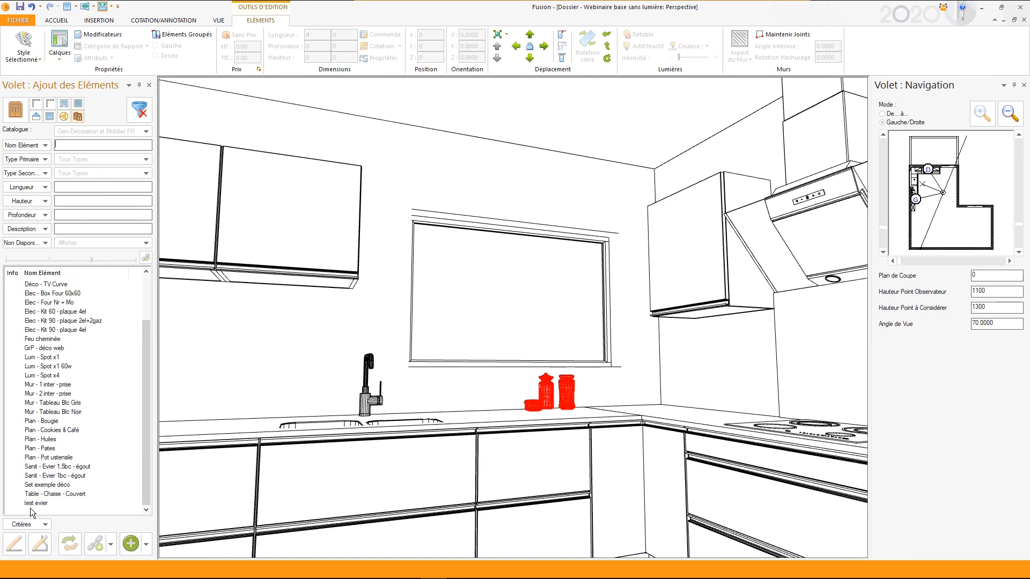
click(35, 486)
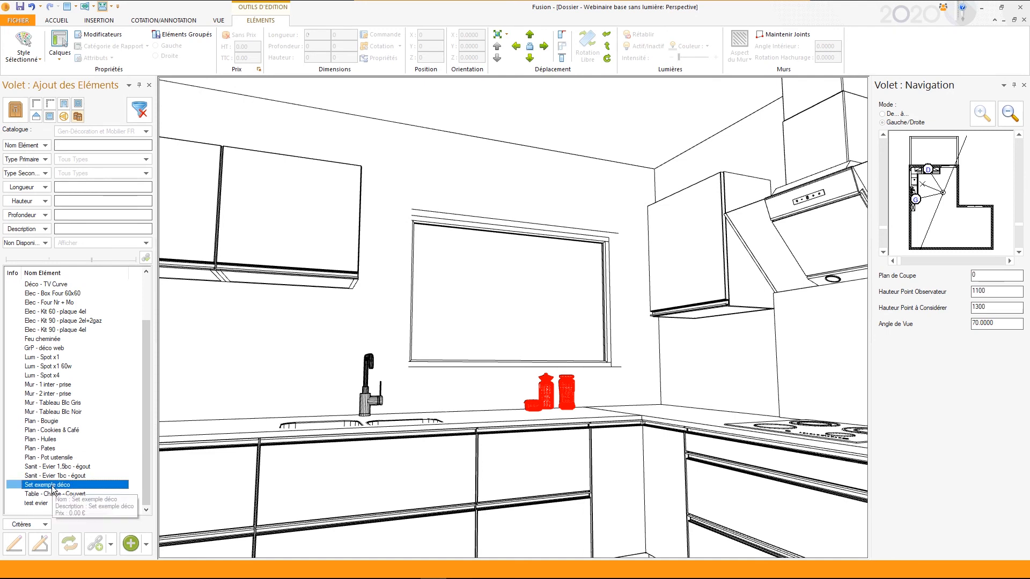
scroll(51, 486, up, 2)
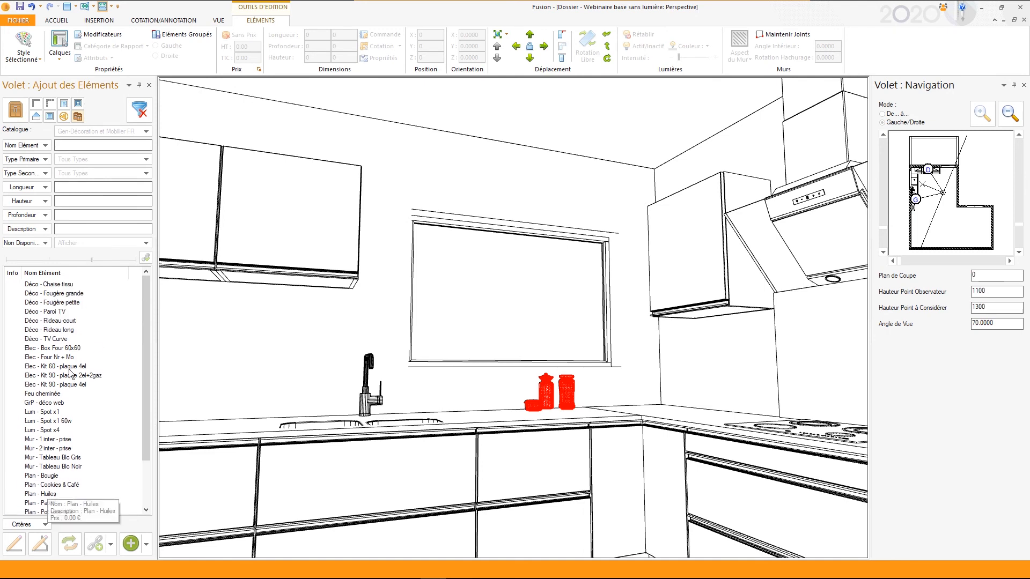
scroll(57, 365, down, 2)
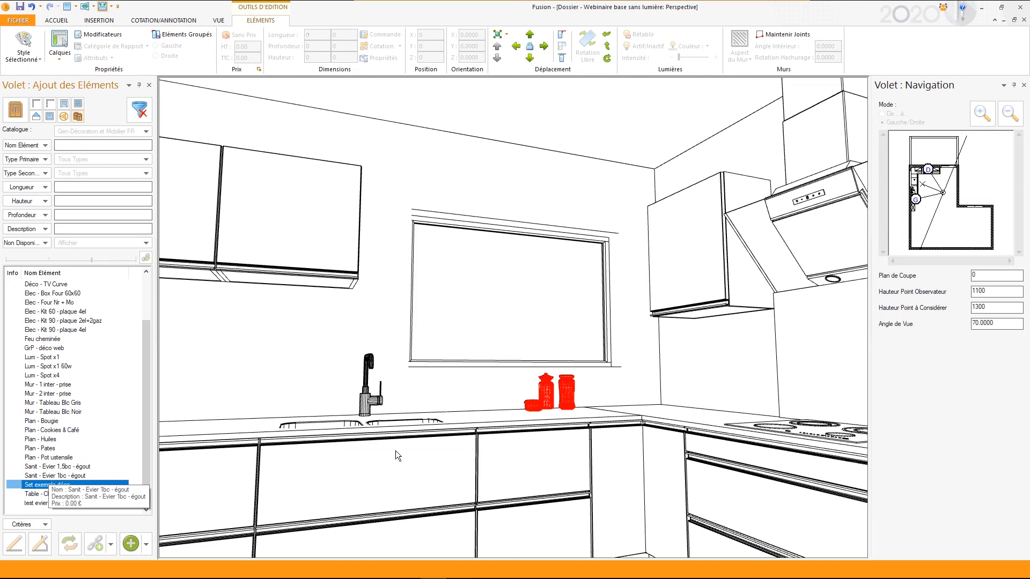
- Insert the saved group Set exemple déco on the open floor near the sliding door in the plan
key(F5)
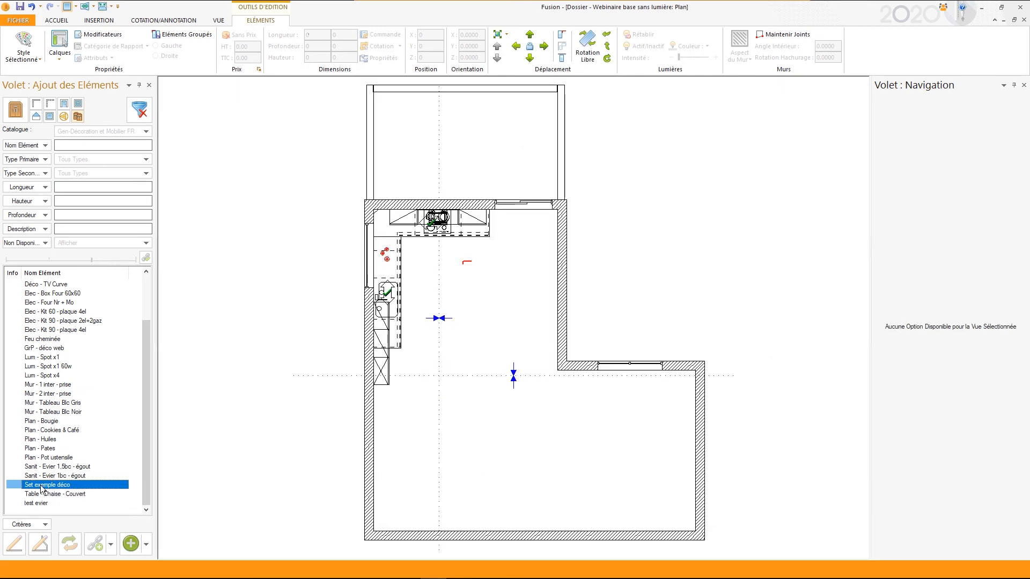
click(210, 478)
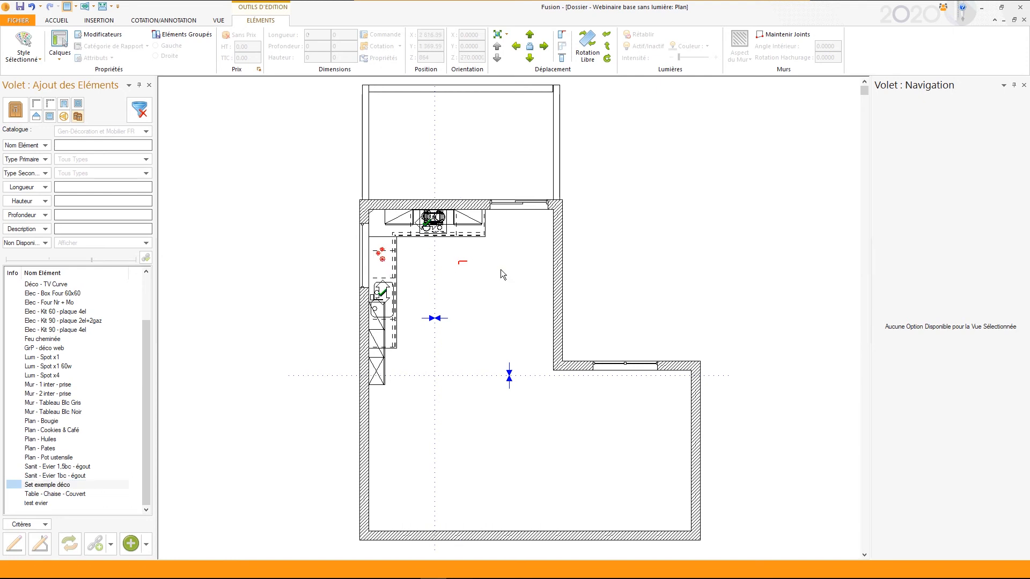
click(500, 269)
- Delete the original three pots from the worktop and the group copy from the open floor
click(380, 255)
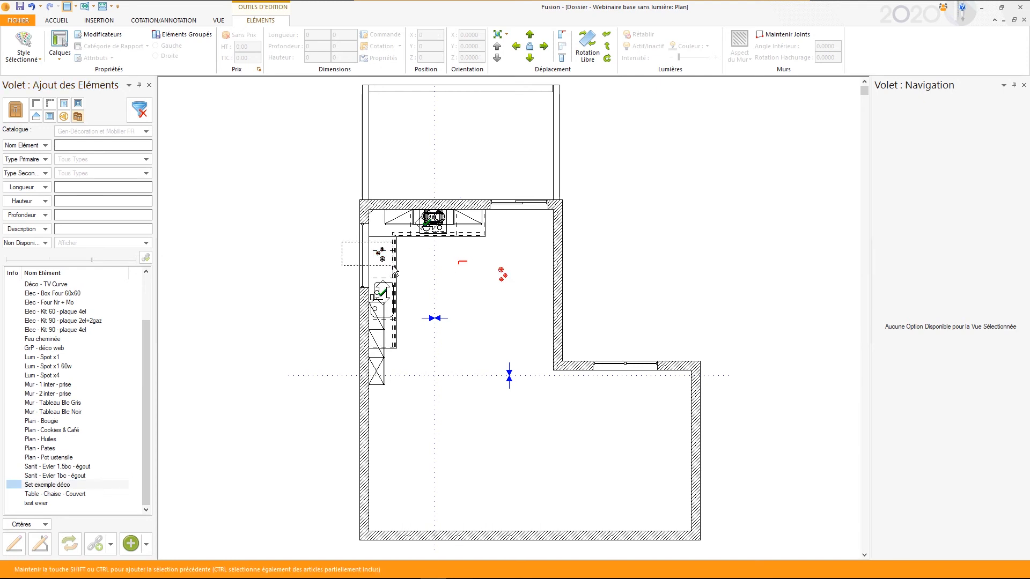
key(Delete)
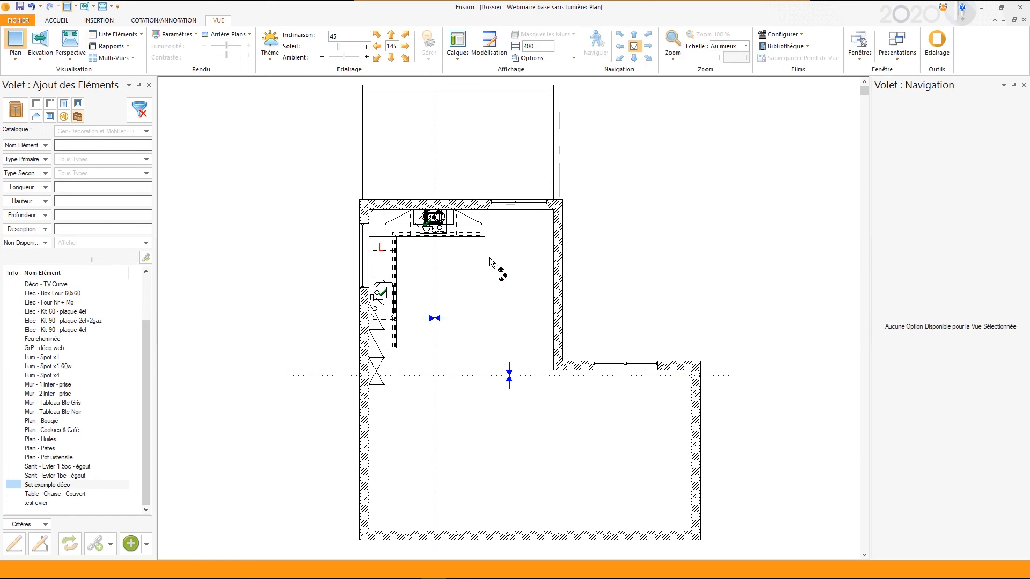
drag(526, 294, 475, 252)
key(Delete)
- Insert the saved group Set exemple déco again in the plan
click(38, 486)
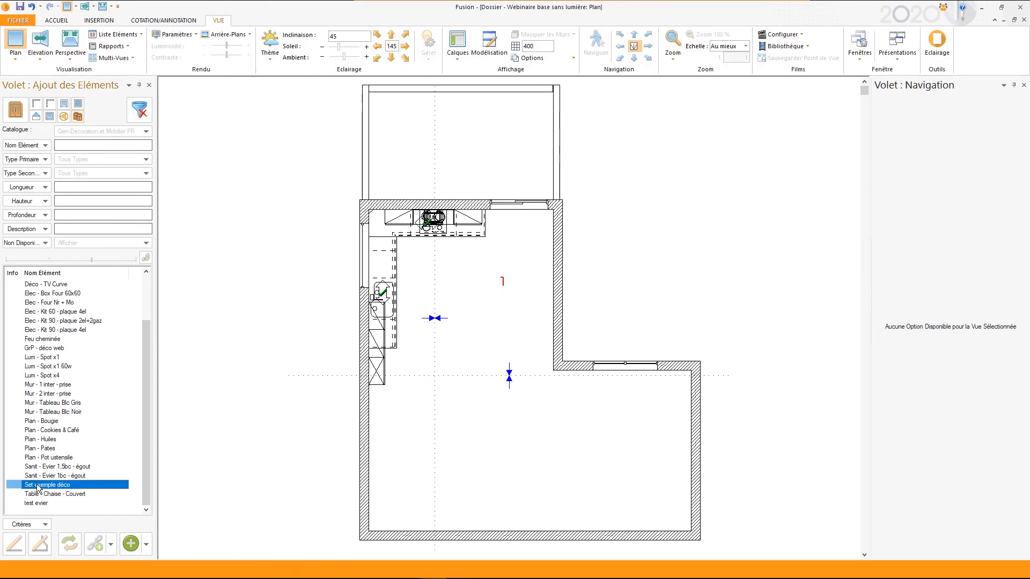
double_click(37, 486)
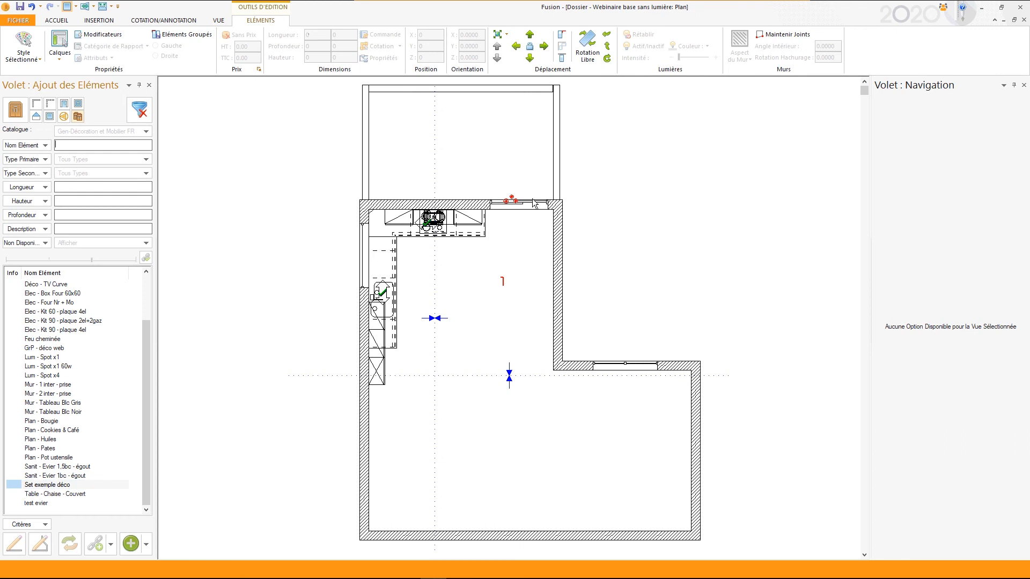
- Delete the placed "Set exemple déco" decoration set from the plan
drag(509, 201, 489, 232)
drag(439, 266, 407, 248)
click(474, 273)
click(449, 280)
key(Delete)
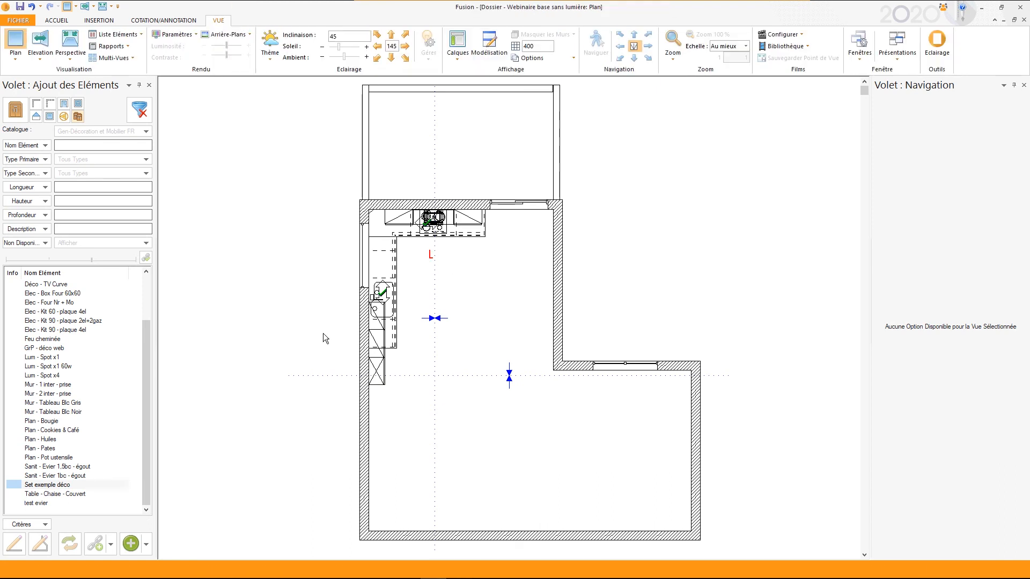
- Insert the "GrP - déco web" decoration group and move it into the open floor area beside the kitchen units
click(45, 341)
click(36, 349)
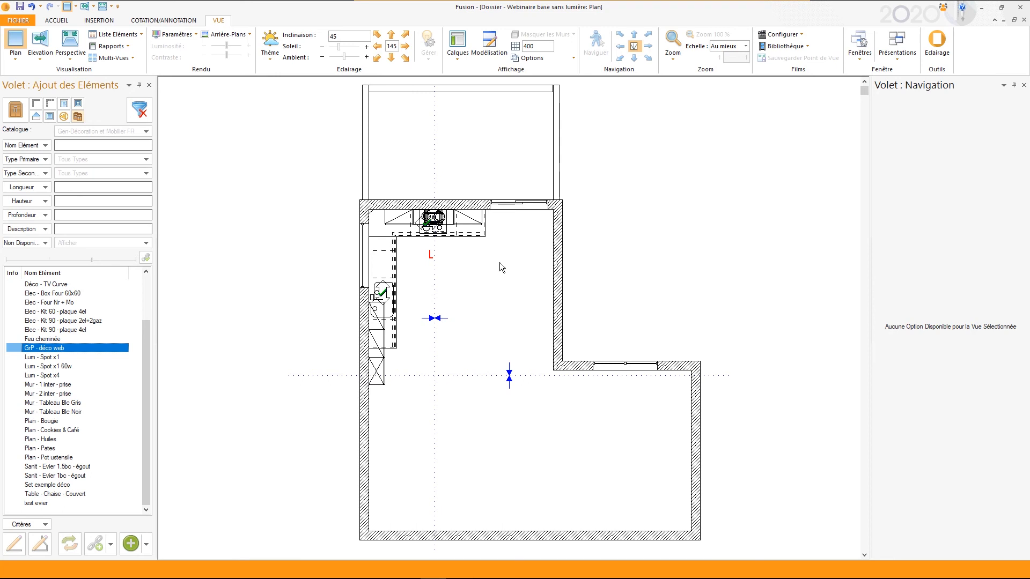
key(ctrl+v)
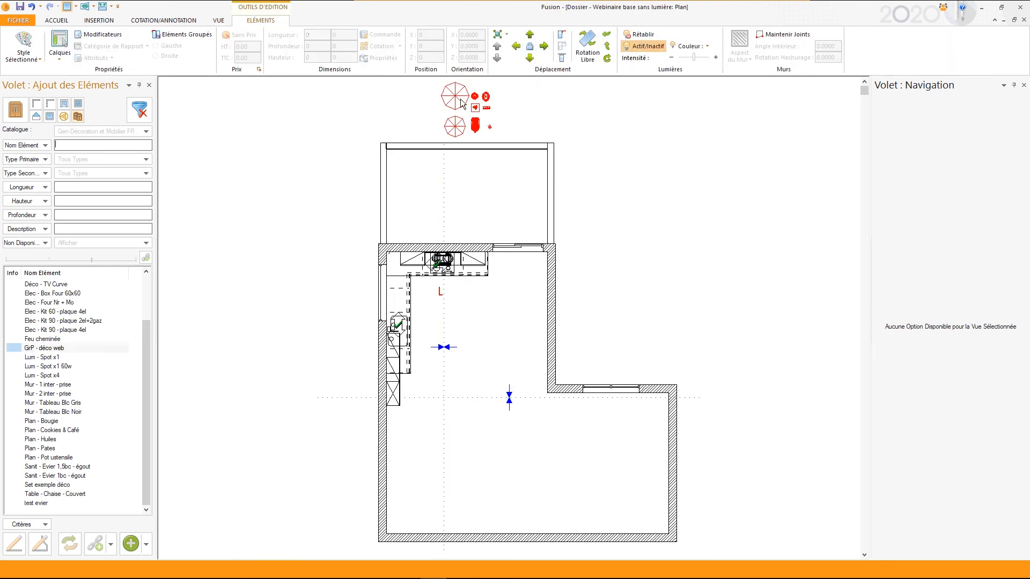
drag(456, 100, 498, 317)
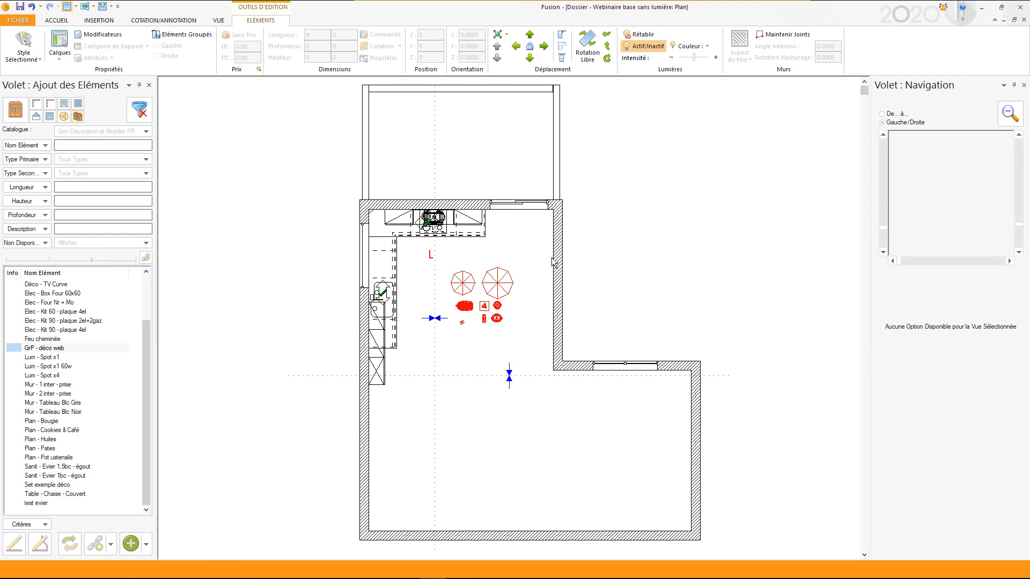
- Display the perspective and set the observer at the far wall of the room, with side limits that frame the whole kitchen
key(F7)
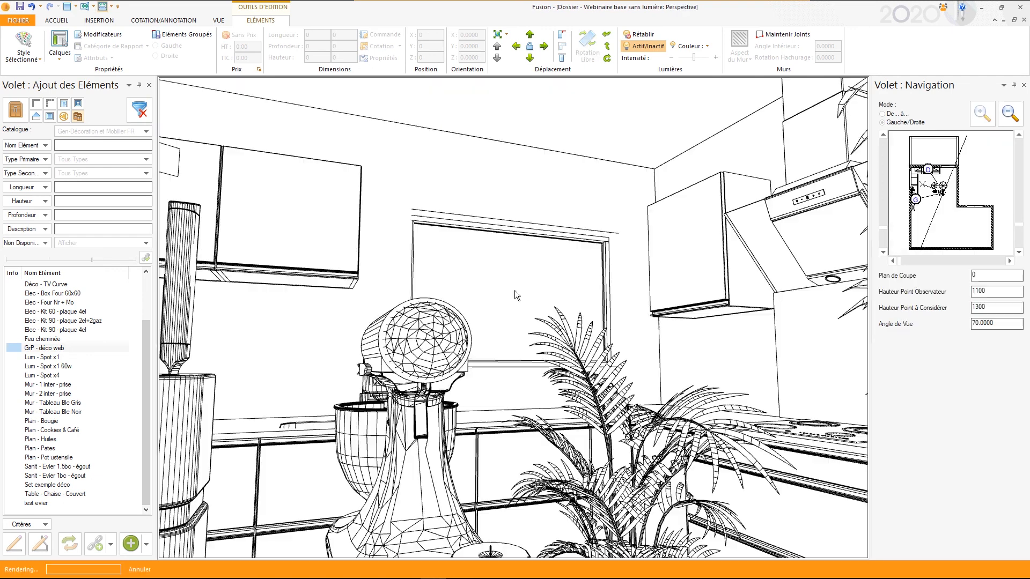
click(947, 244)
click(911, 224)
click(953, 204)
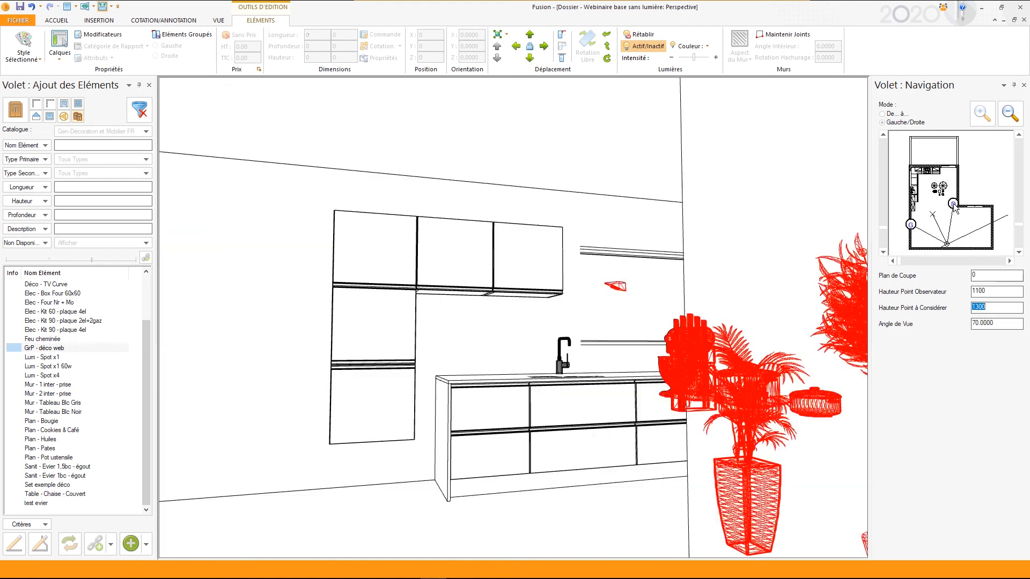
click(700, 379)
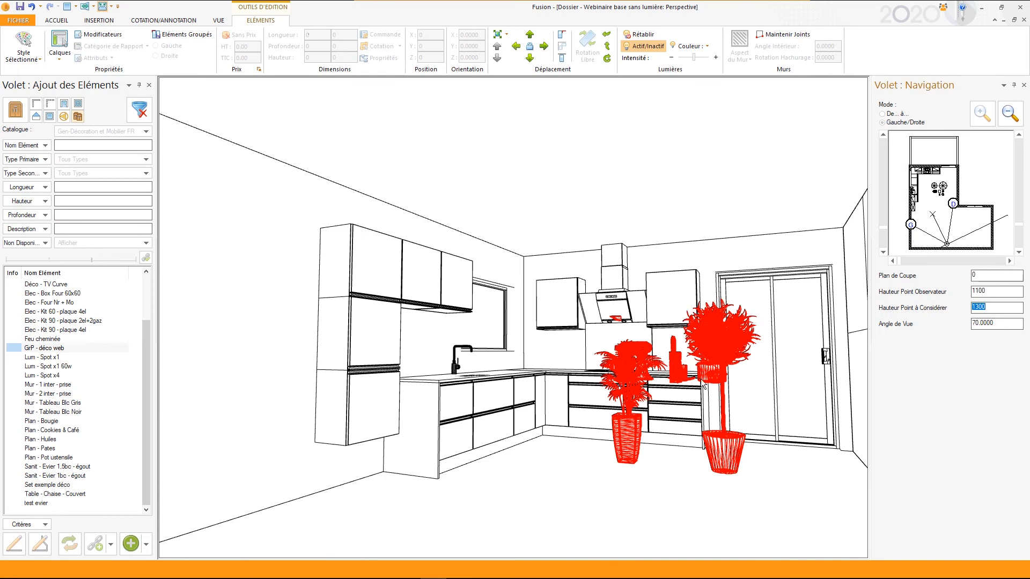
click(679, 487)
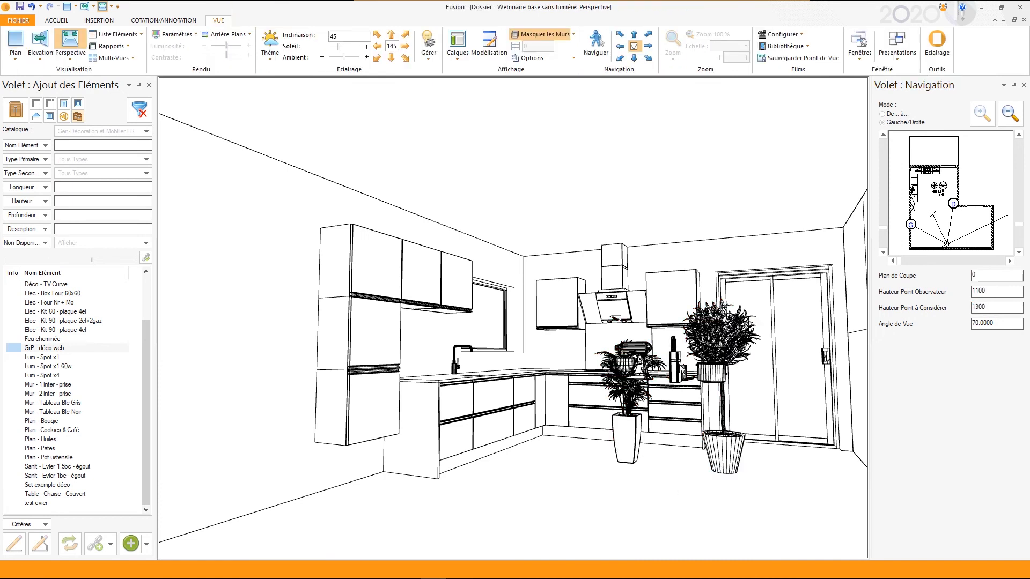
click(619, 324)
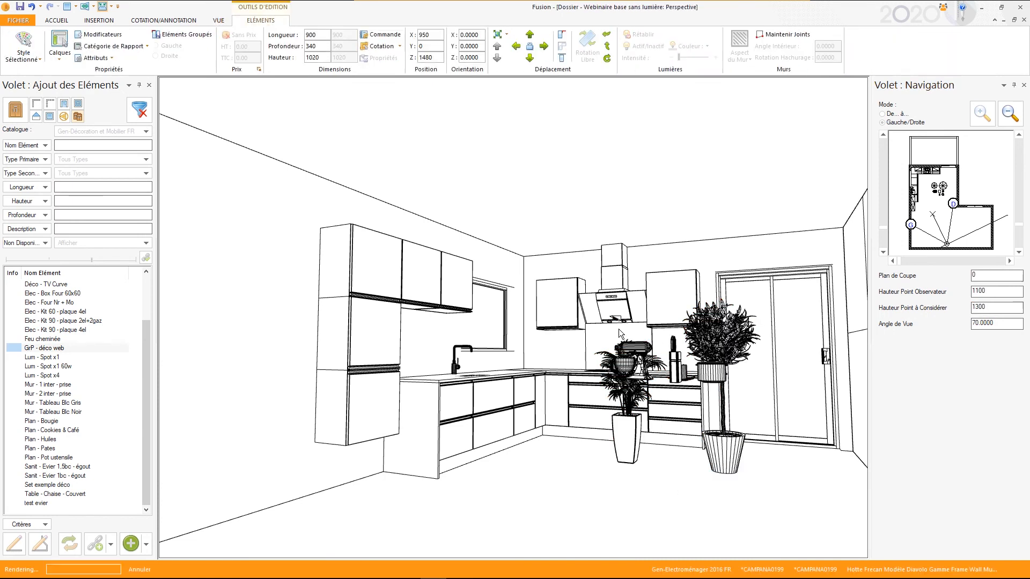
click(690, 495)
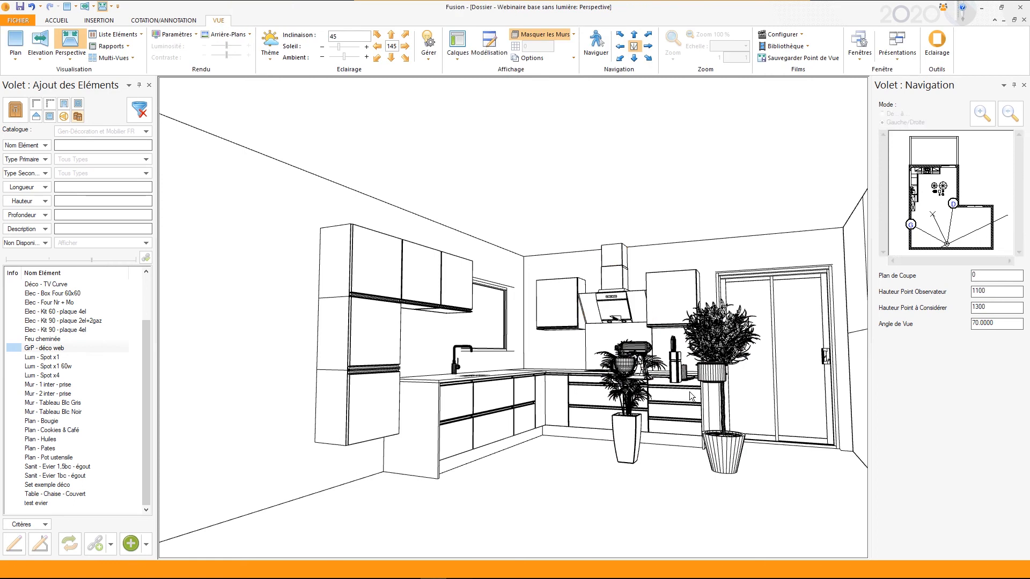
- Return to the plan and move the larger plant to the terrace corner and the smaller plant beside the tall units
key(F2)
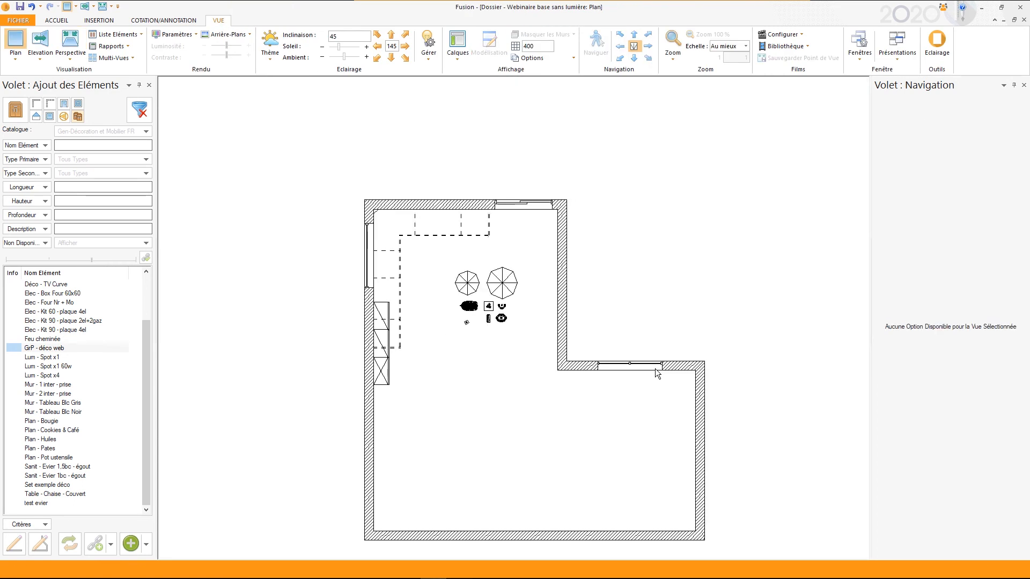
drag(508, 284, 539, 113)
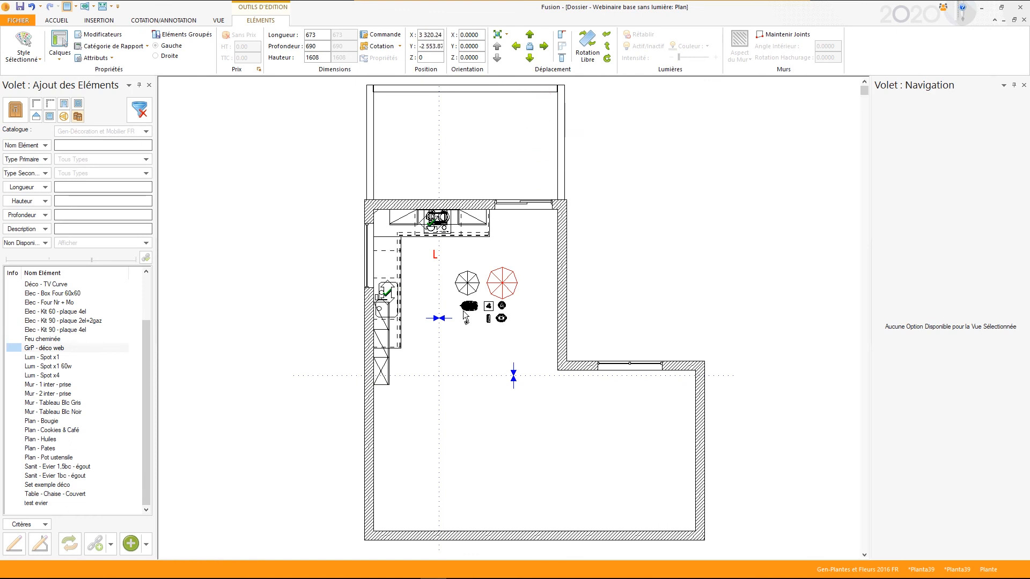
drag(463, 291, 386, 398)
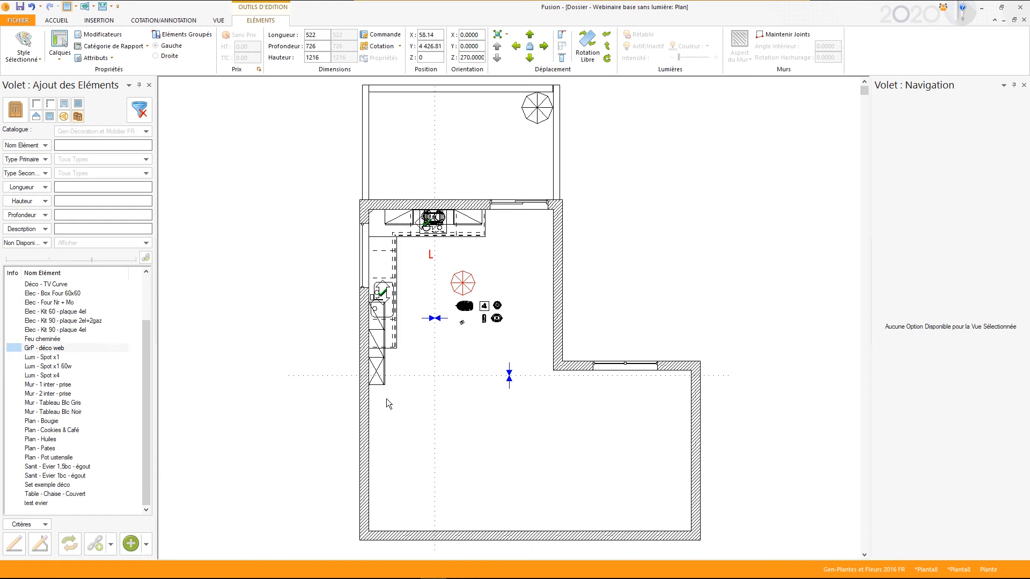
- Move the red mixer to the worktop corner and place the two-handled casserole and the covered dish on the hob
drag(464, 307, 383, 234)
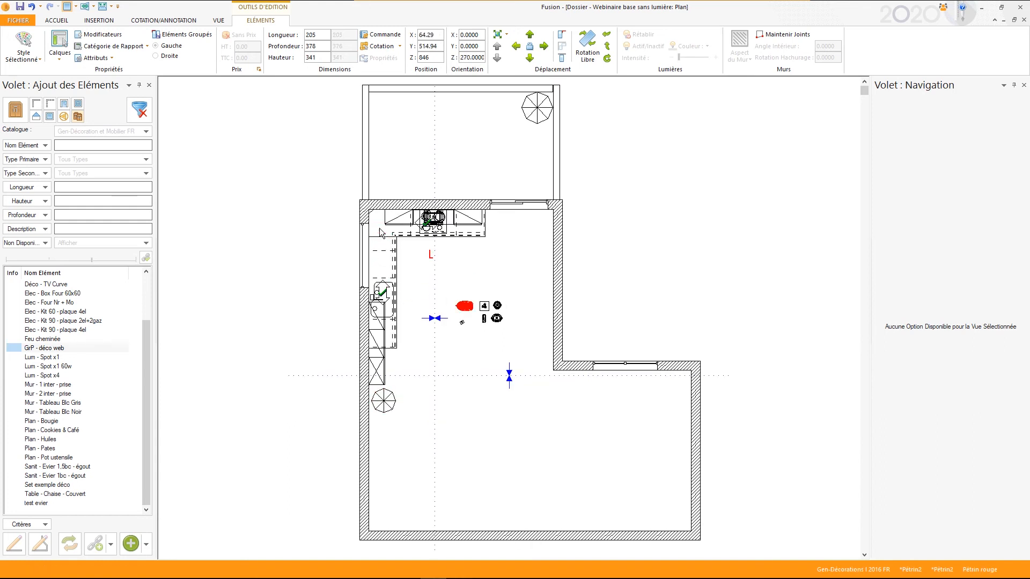
click(496, 318)
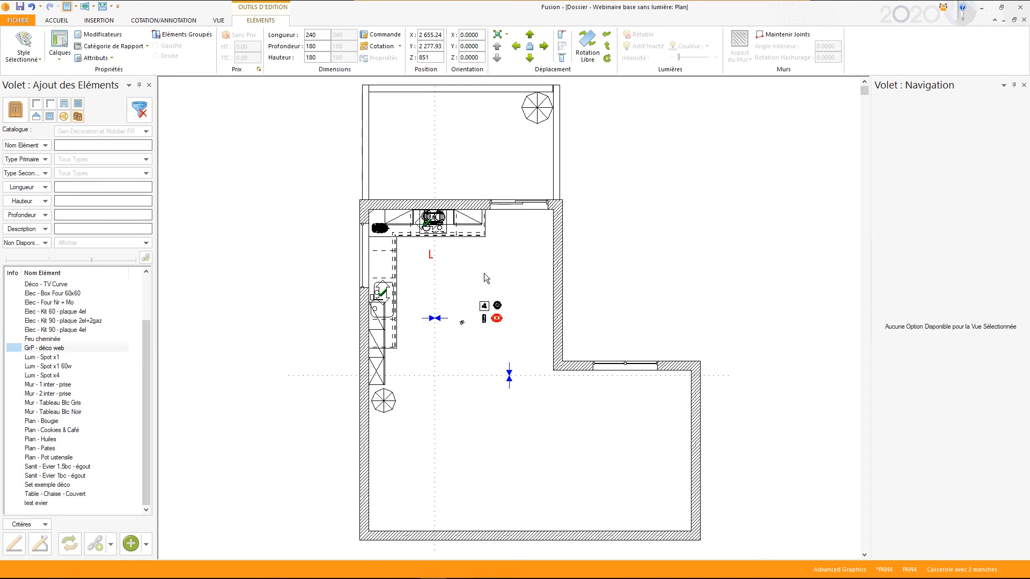
scroll(464, 275, up, 4)
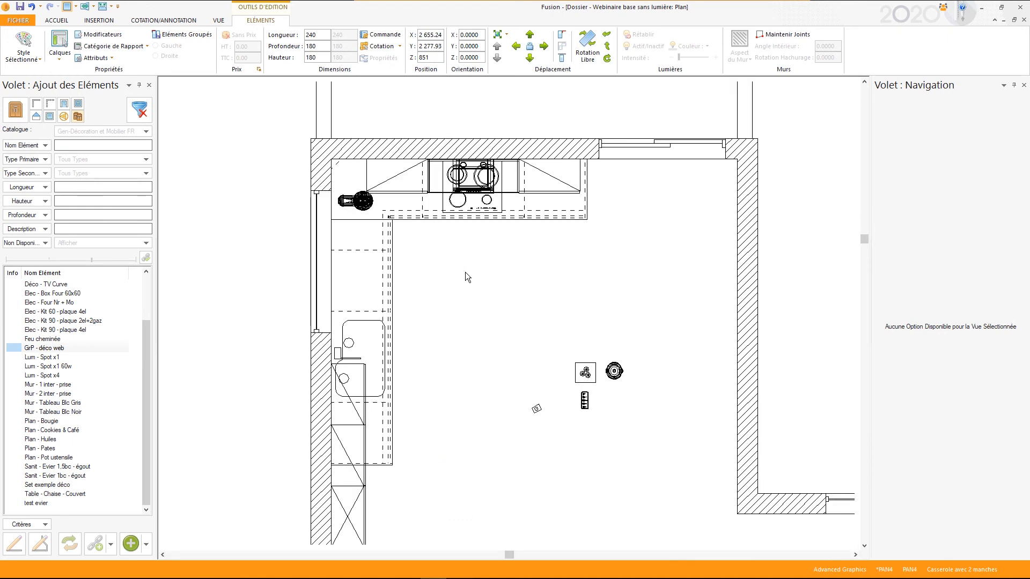
drag(616, 404, 489, 182)
drag(614, 371, 457, 202)
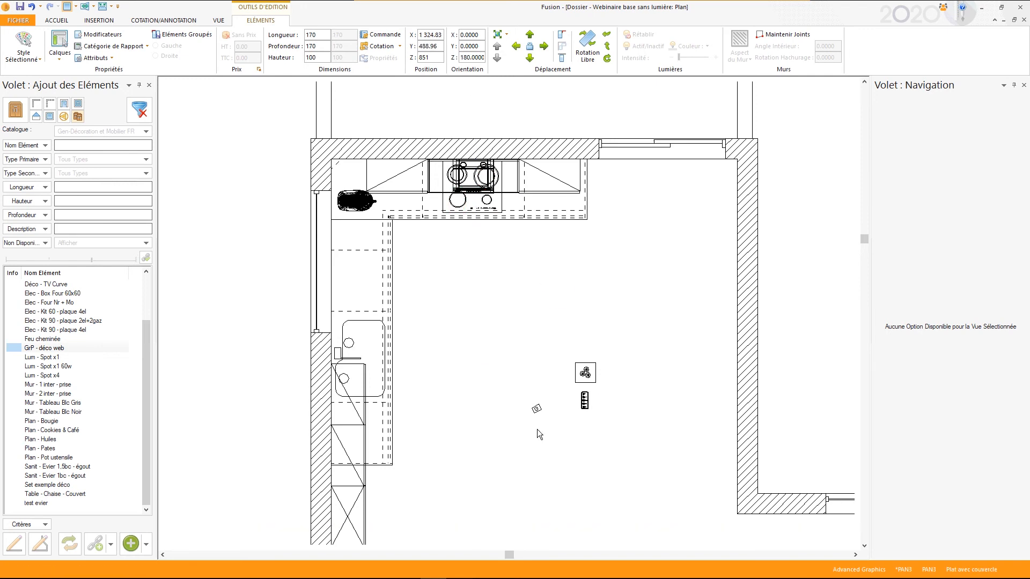
- Remove the inclined under-cabinet spot and move the five-knife set onto the worktop between the hob and the sliding door
click(536, 410)
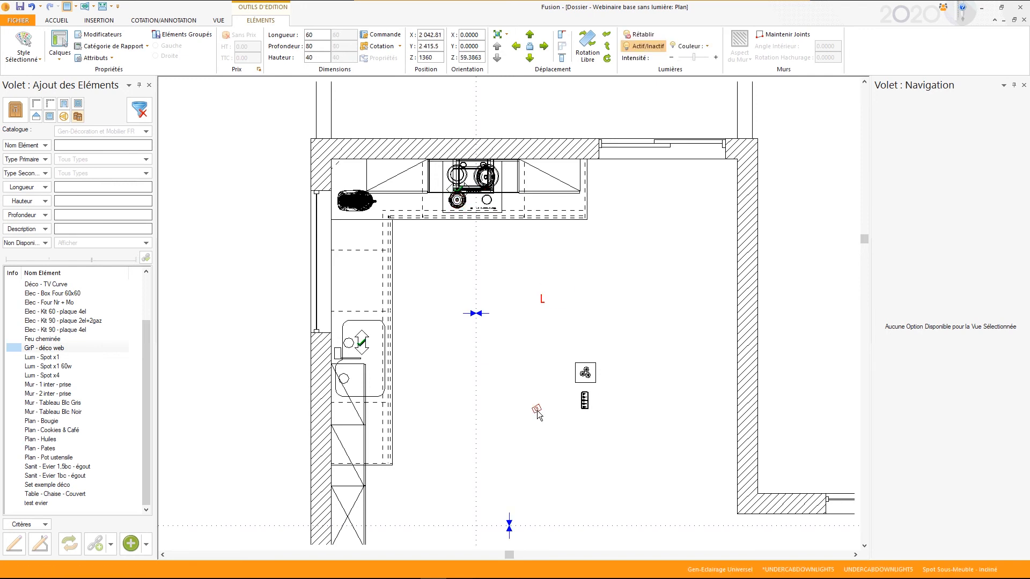
click(584, 403)
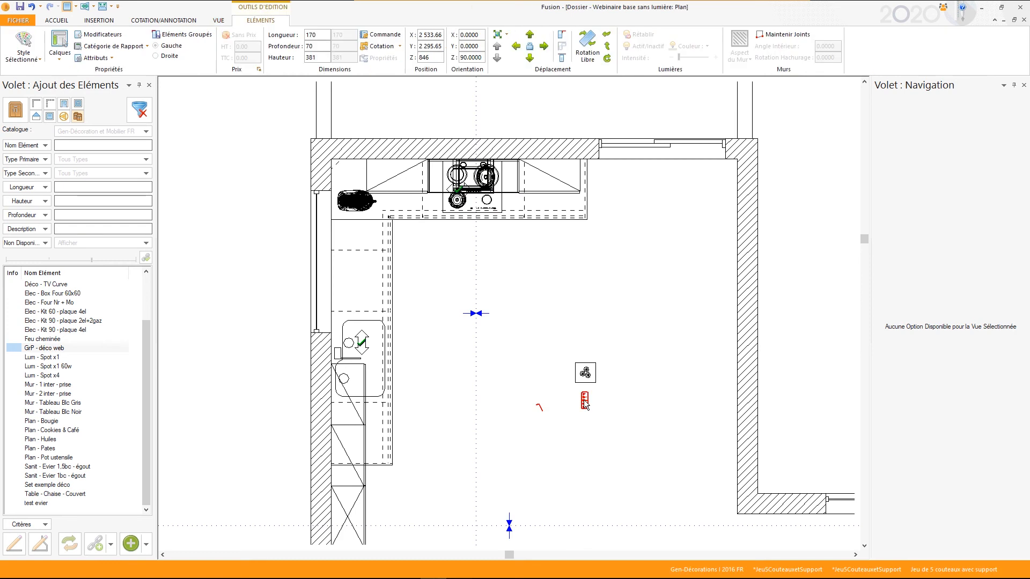
drag(585, 403, 553, 182)
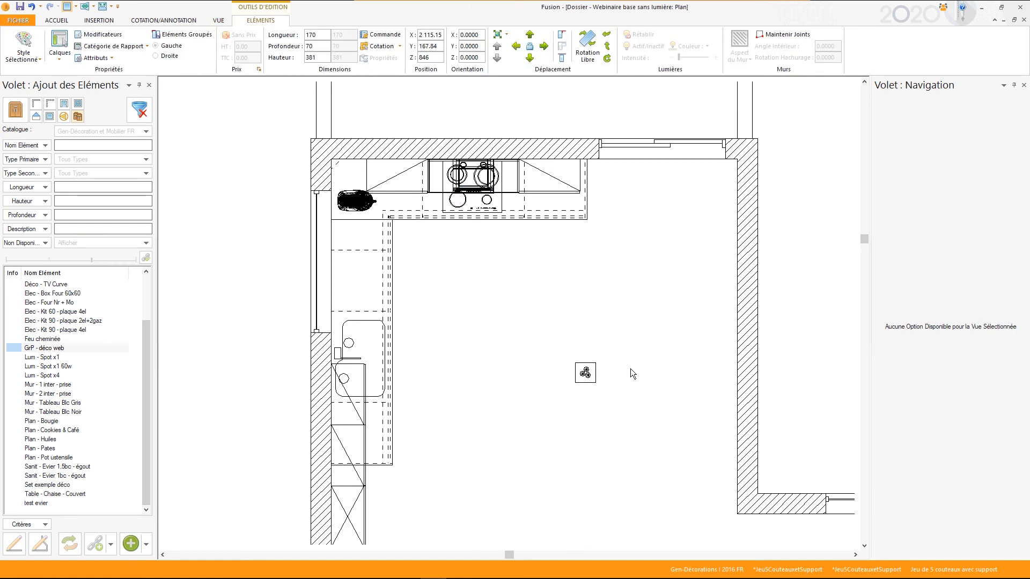
- Move the tray of three round candles onto the worktop between the sink and the tall units
click(585, 373)
drag(585, 373, 366, 421)
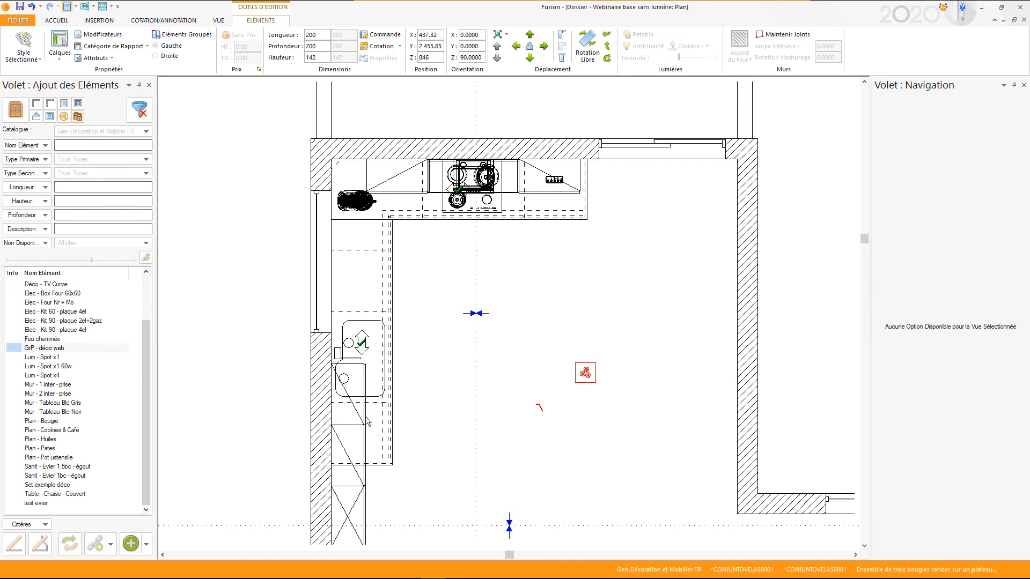
click(540, 344)
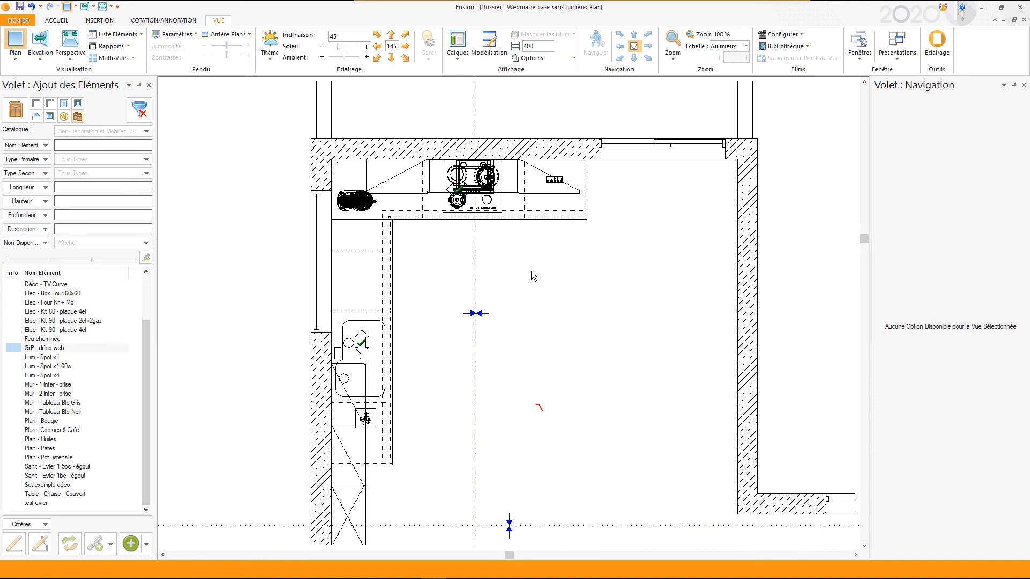
- Display the perspective again and move its right-hand limit outward so the view takes in more of the side wall
key(F7)
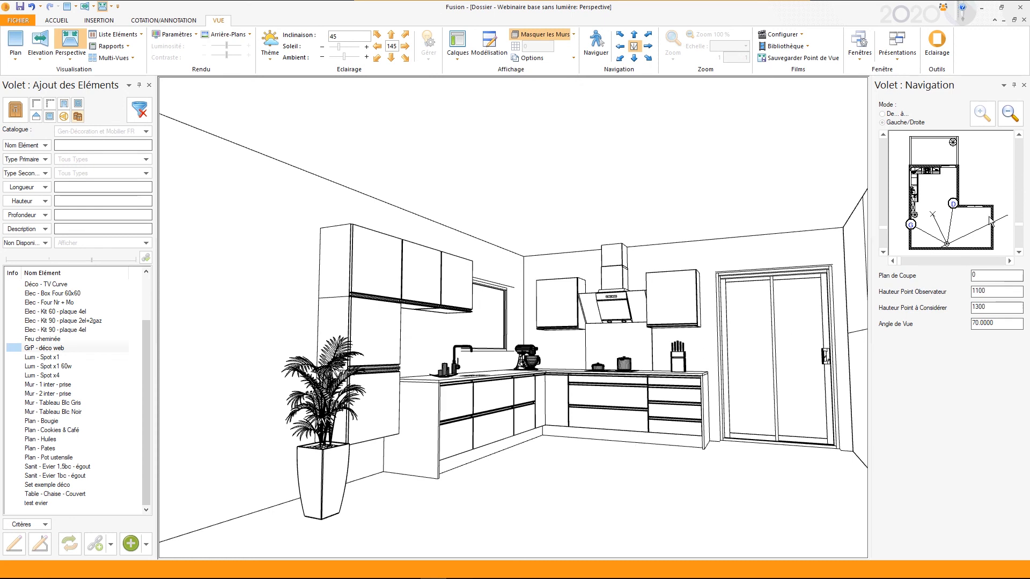
right_click(955, 208)
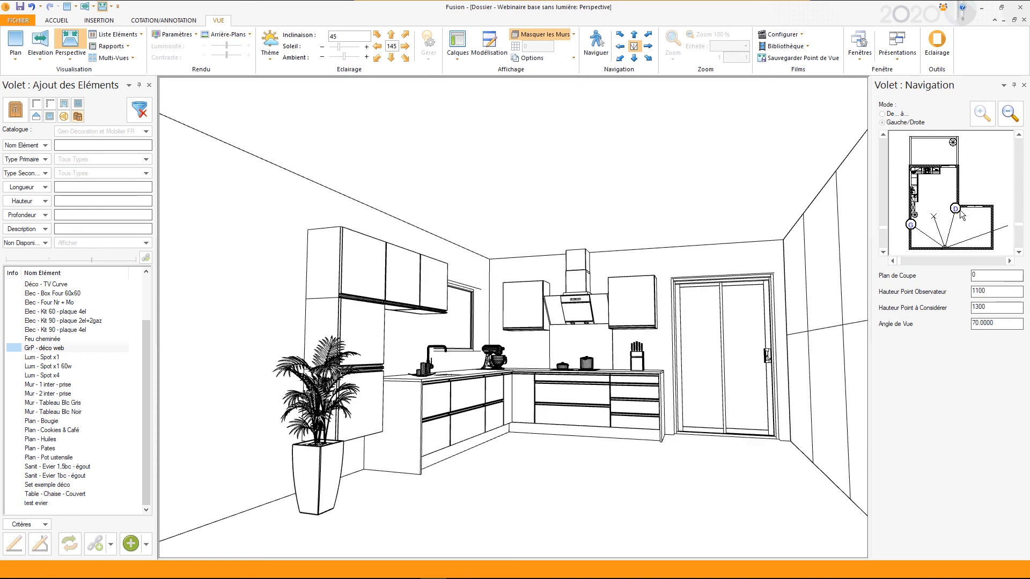
right_click(960, 210)
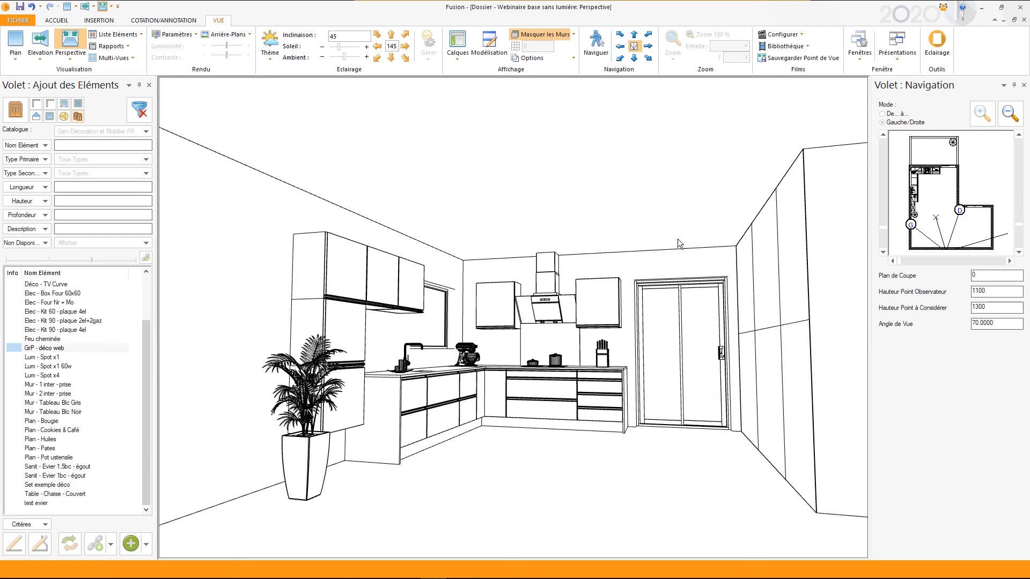
- Show the insertion tools and switch the element list from the saved groups to all catalogues
click(176, 21)
click(99, 20)
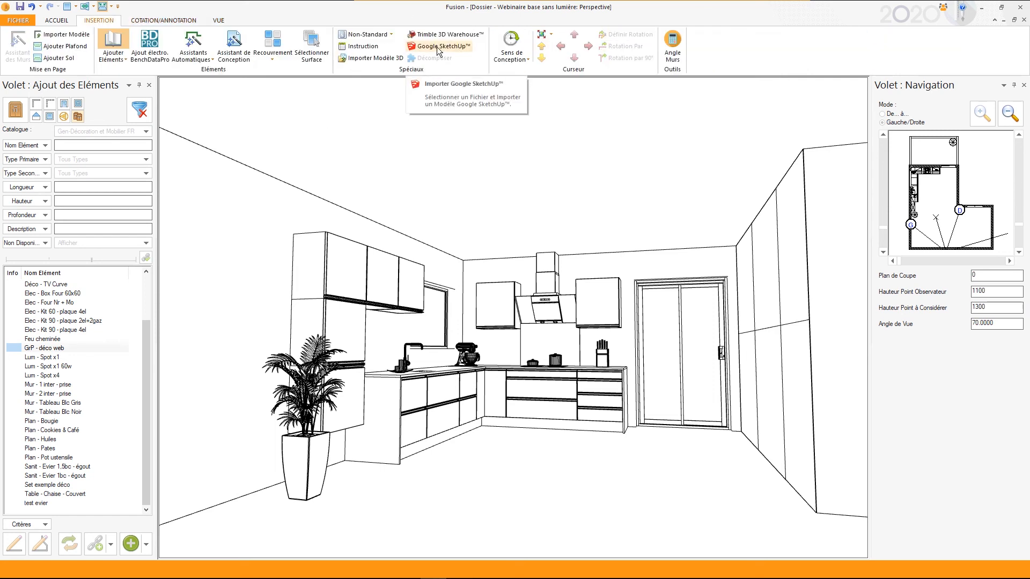
drag(146, 340, 143, 208)
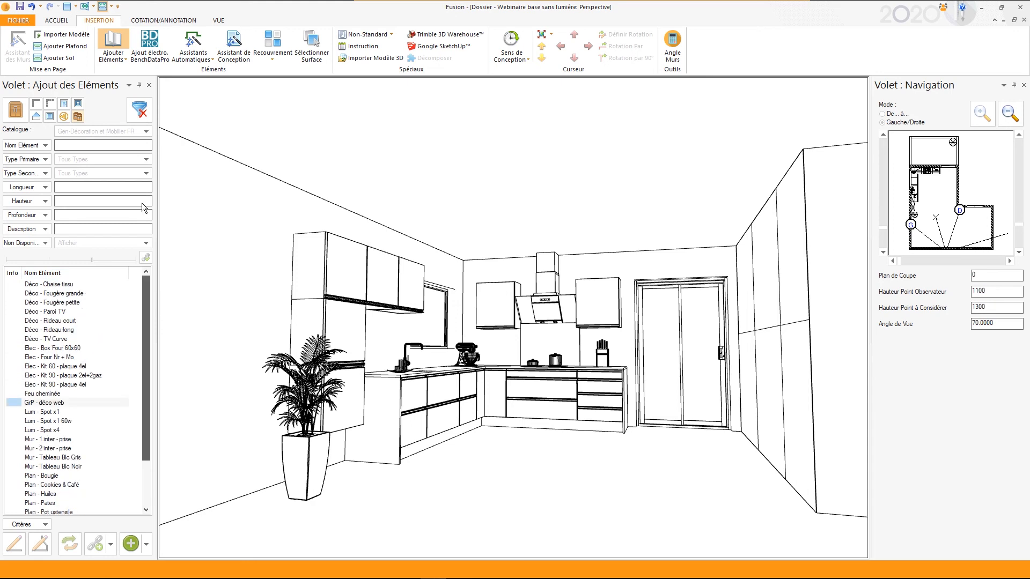
click(15, 110)
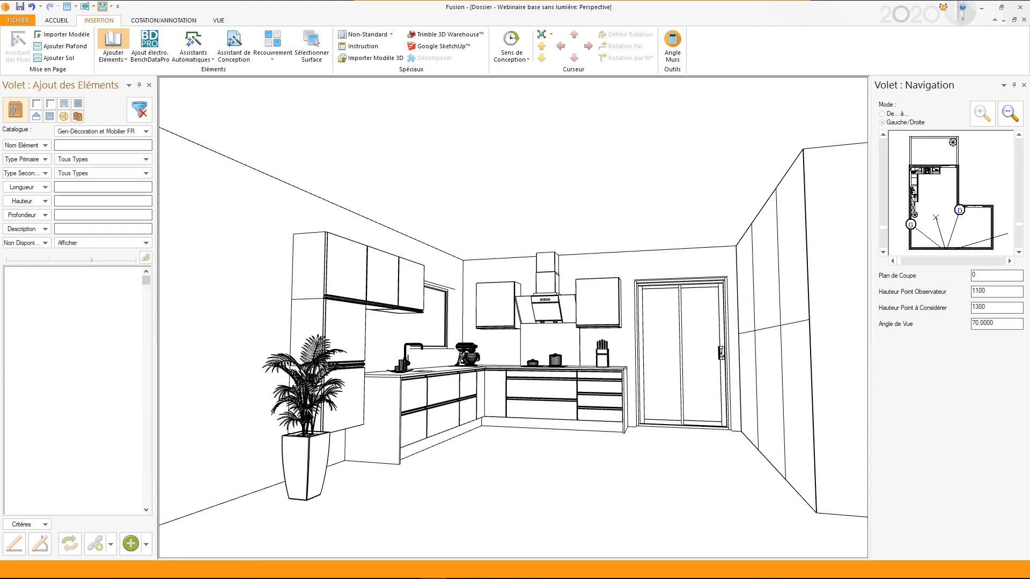
click(117, 134)
click(107, 145)
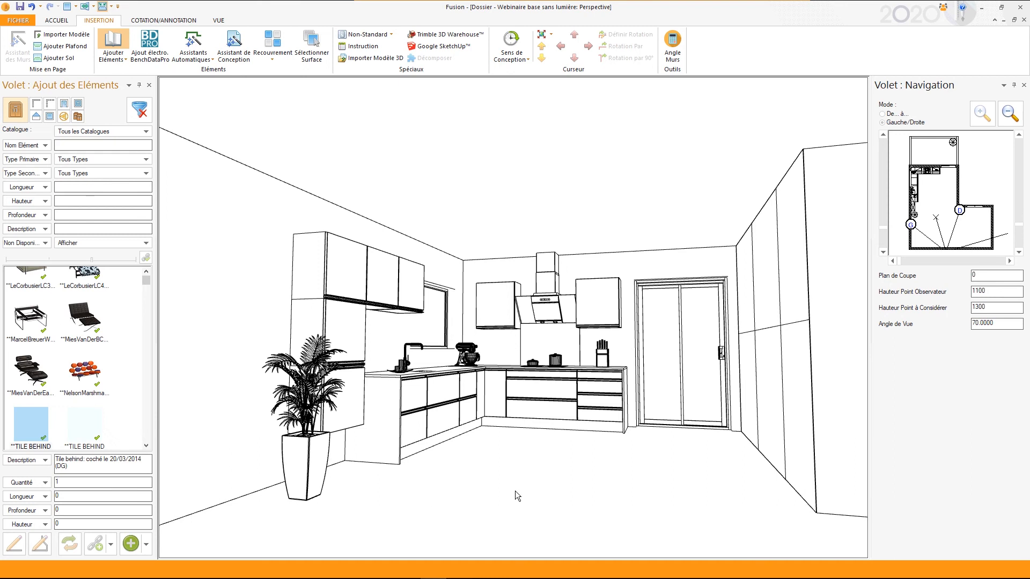
- Start a Google SketchUp import and load IPN200.skp from the SkP folder inside 12 - Texture
click(438, 46)
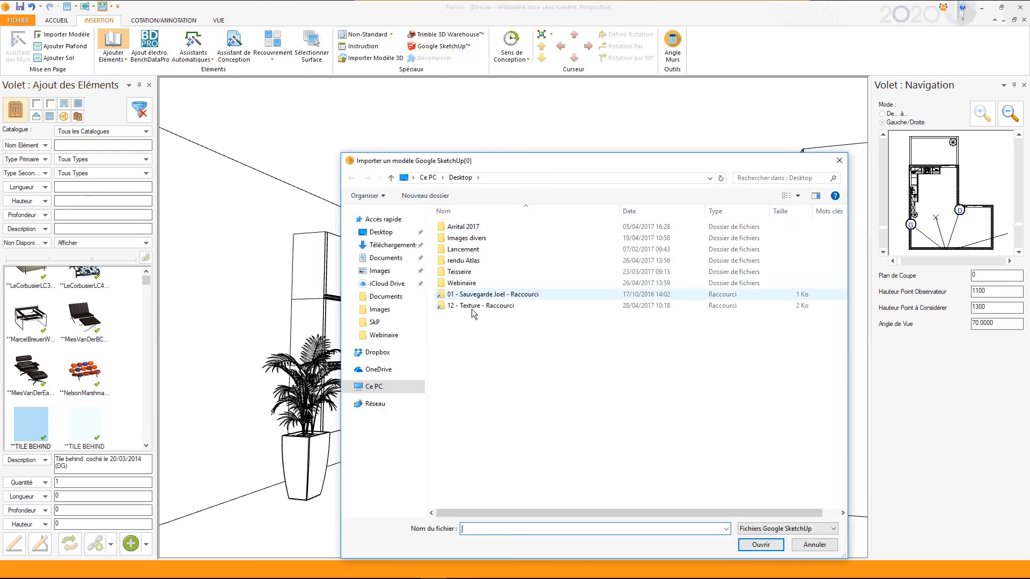
double_click(464, 306)
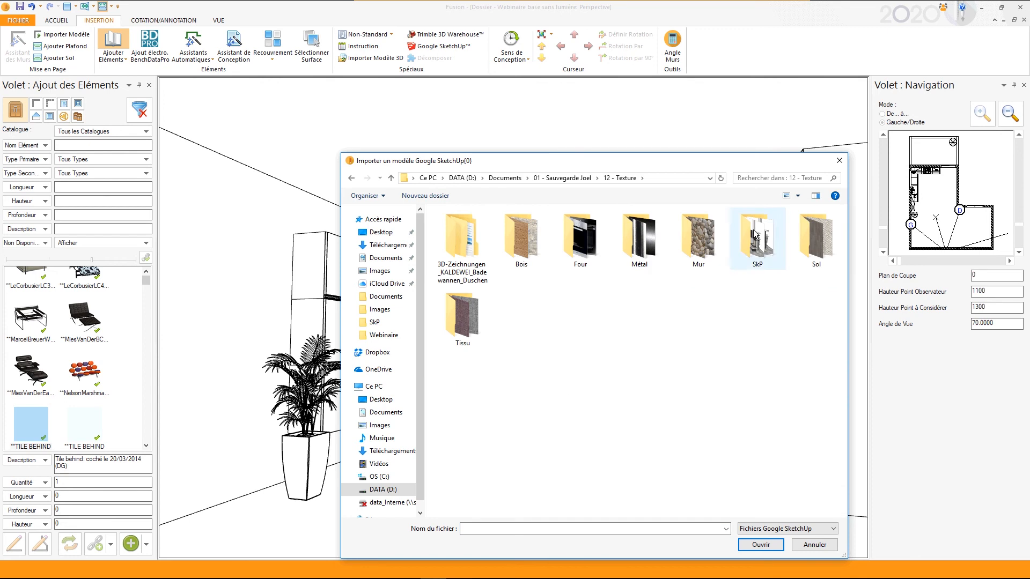
click(755, 233)
double_click(754, 232)
scroll(614, 335, down, 5)
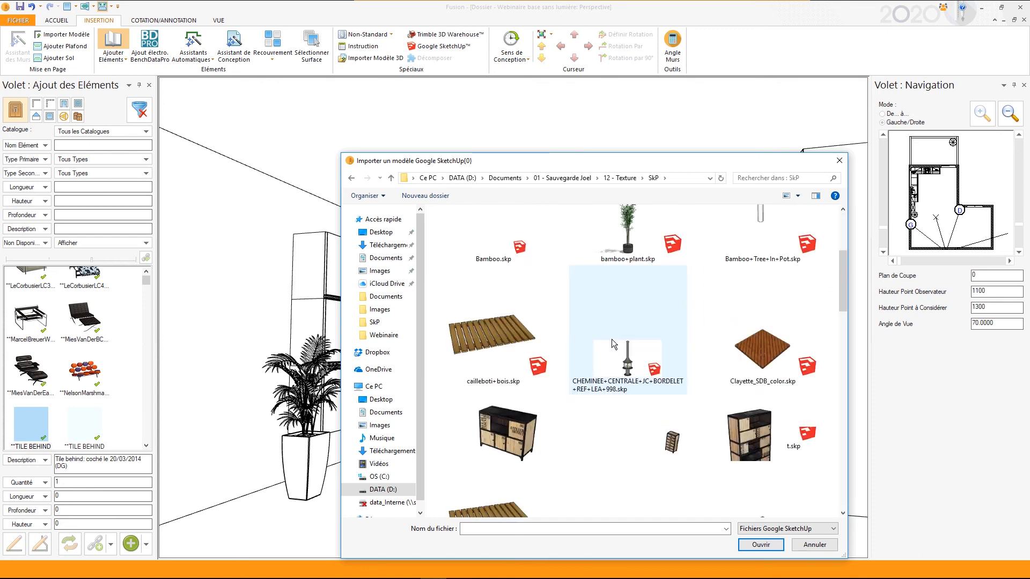
scroll(612, 344, down, 3)
scroll(611, 343, up, 2)
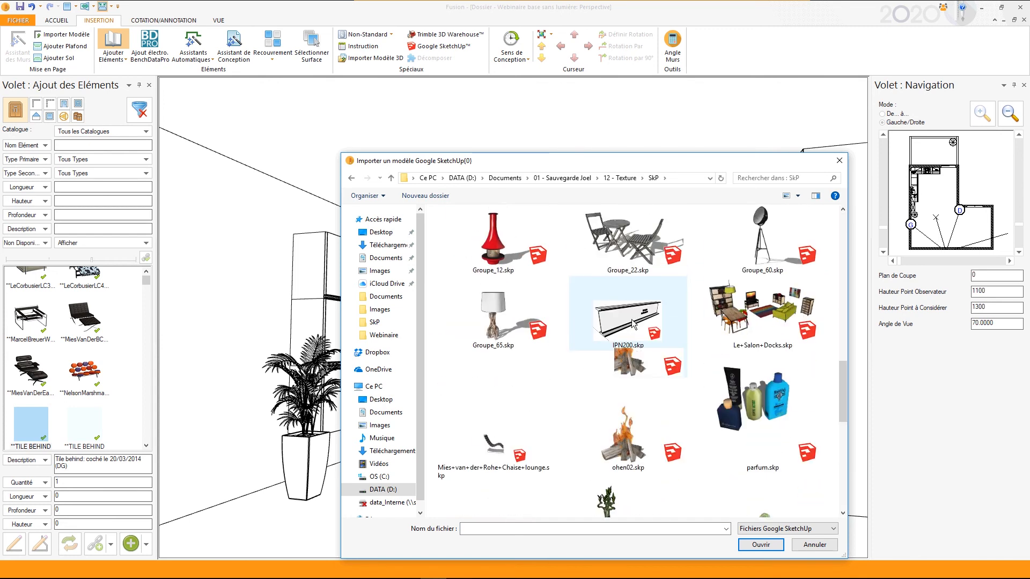
click(634, 324)
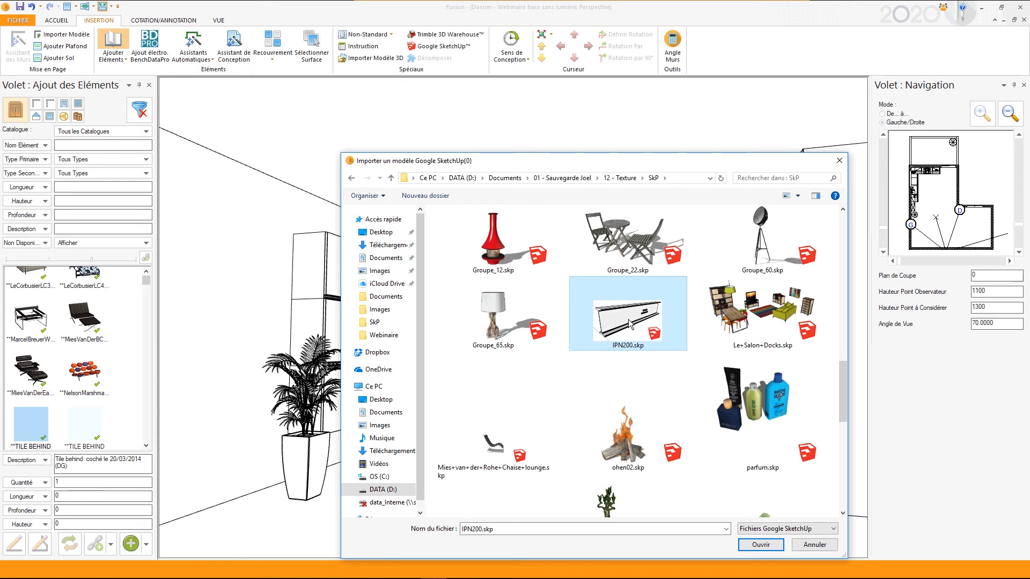
double_click(630, 322)
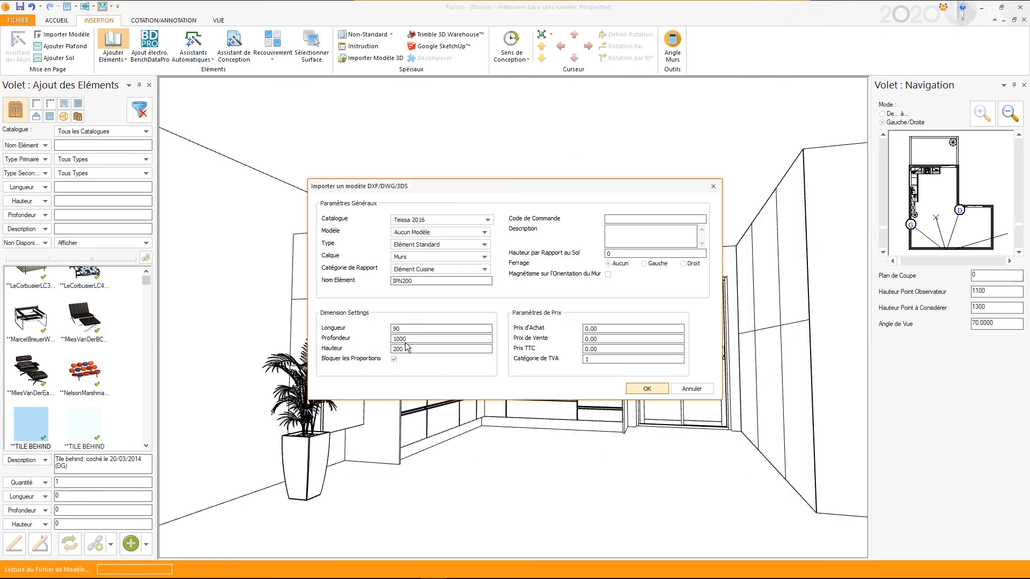
- Try to position the imported IPN200 beam in the plan view, and delete the skewed beam
click(642, 389)
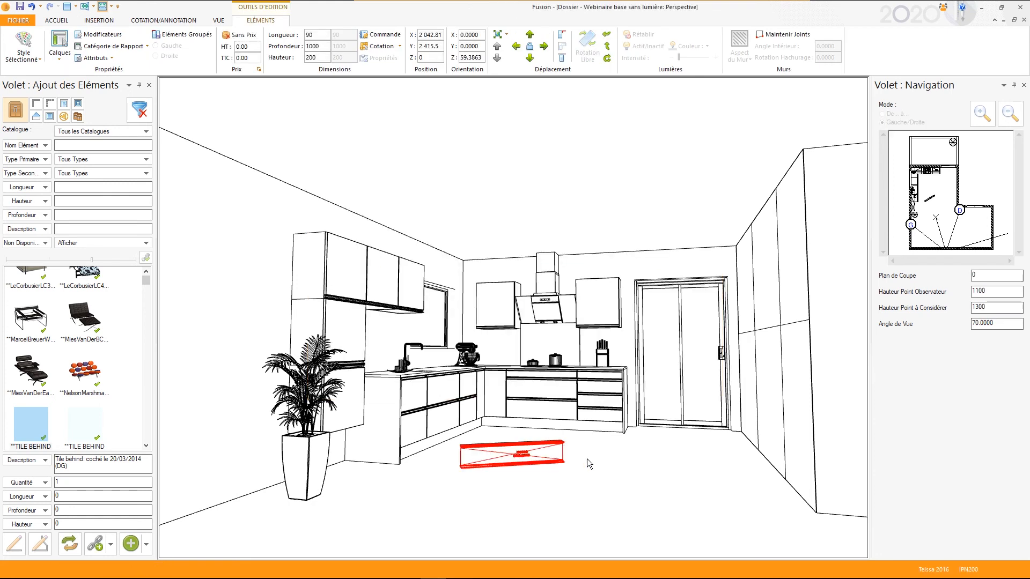
key(F2)
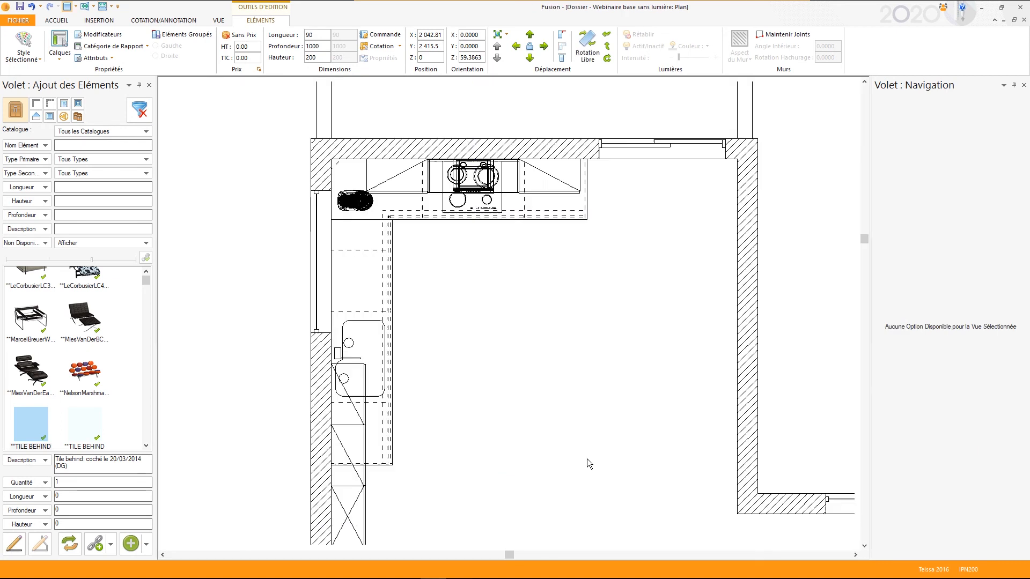
drag(533, 414, 645, 307)
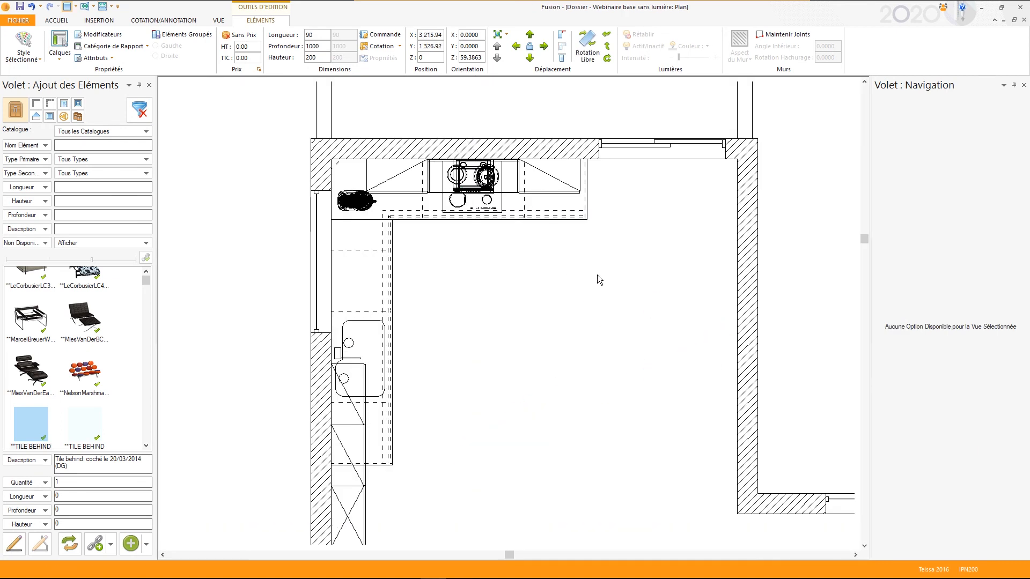
right_click(544, 152)
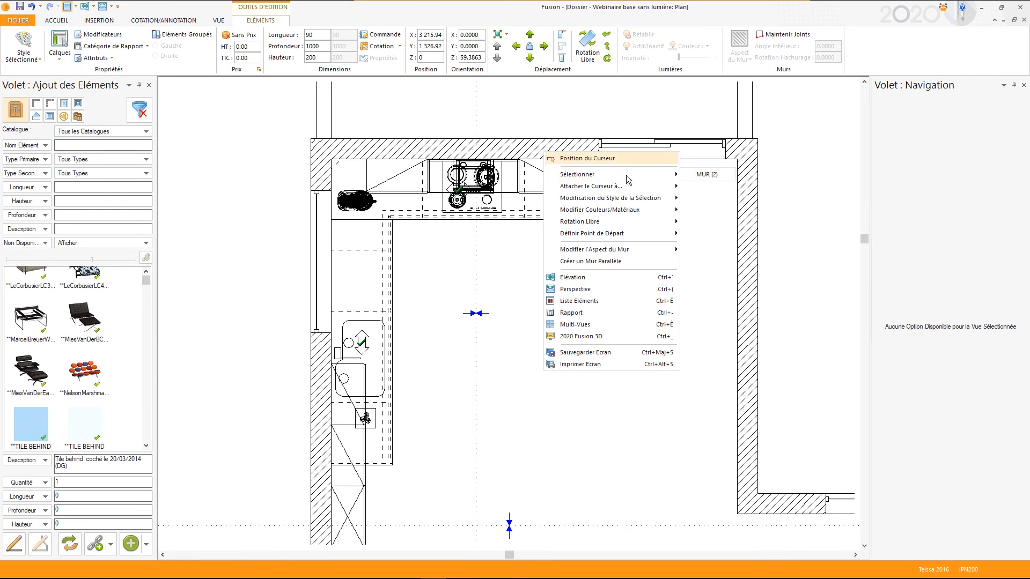
click(697, 188)
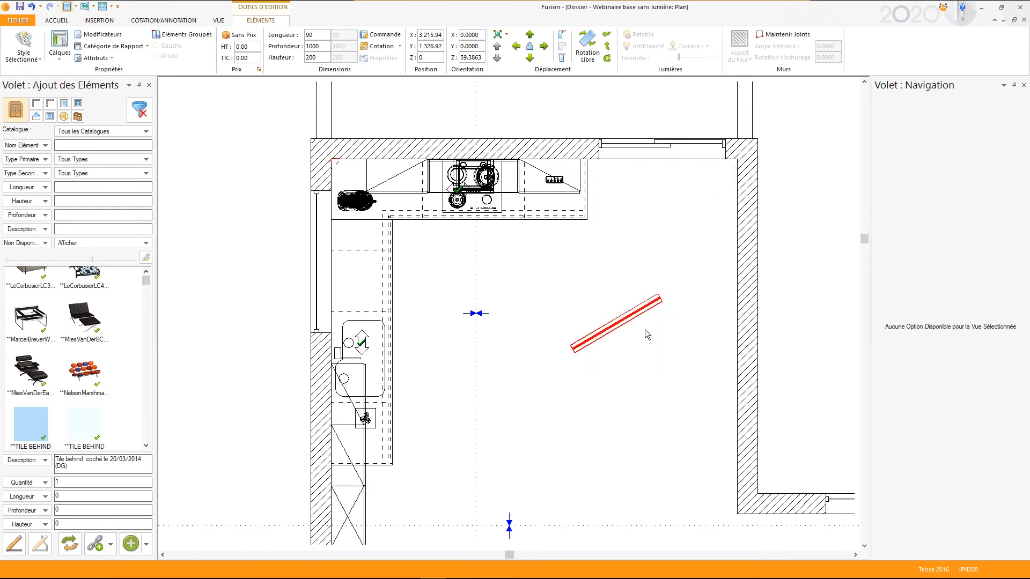
key(Delete)
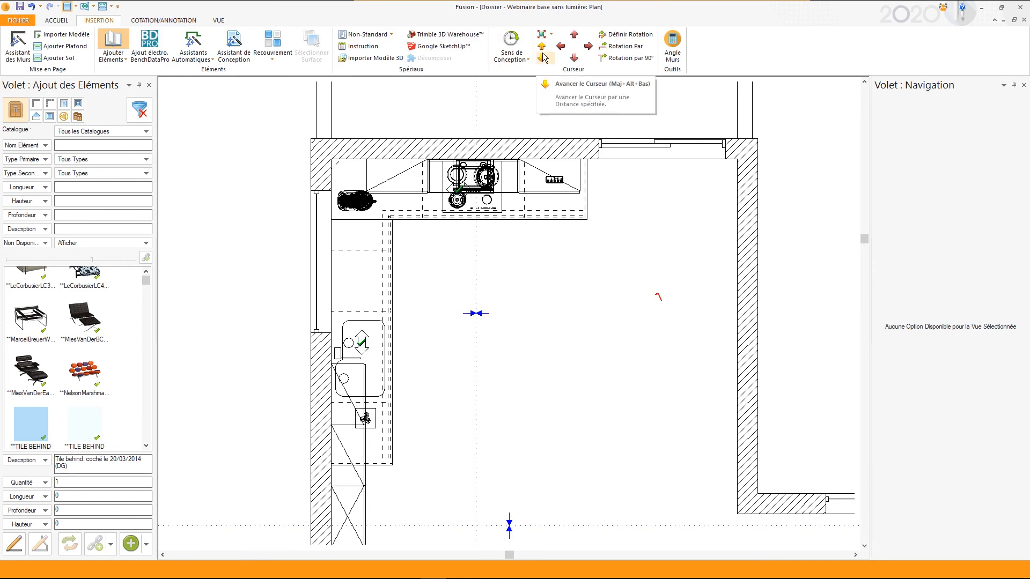
click(441, 46)
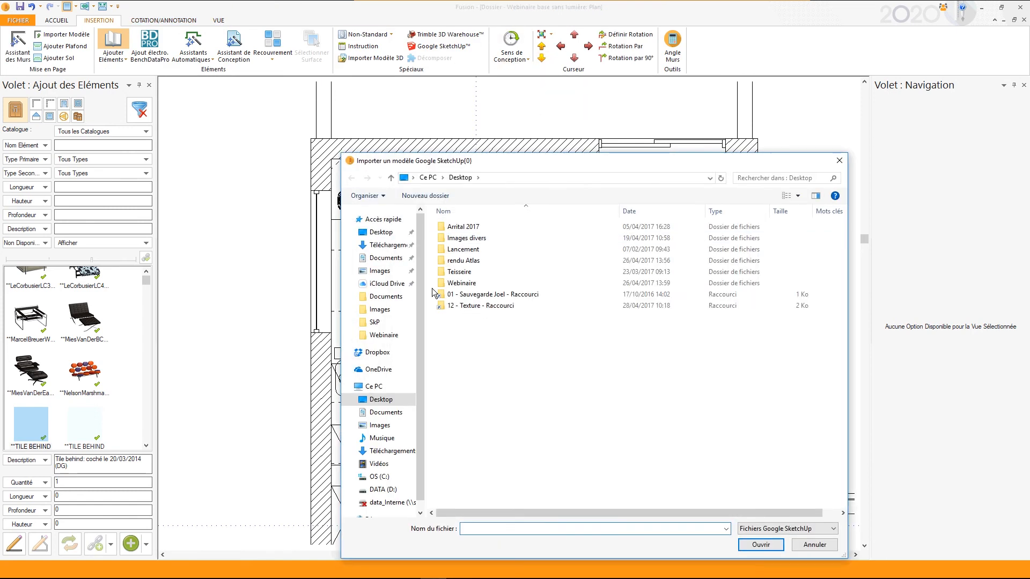
double_click(463, 305)
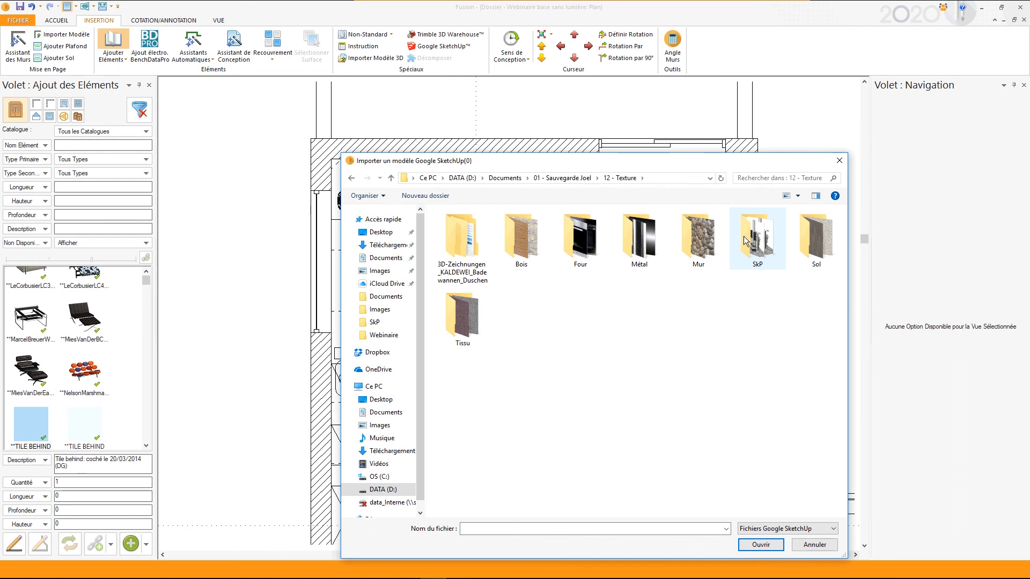
double_click(745, 240)
scroll(718, 406, down, 8)
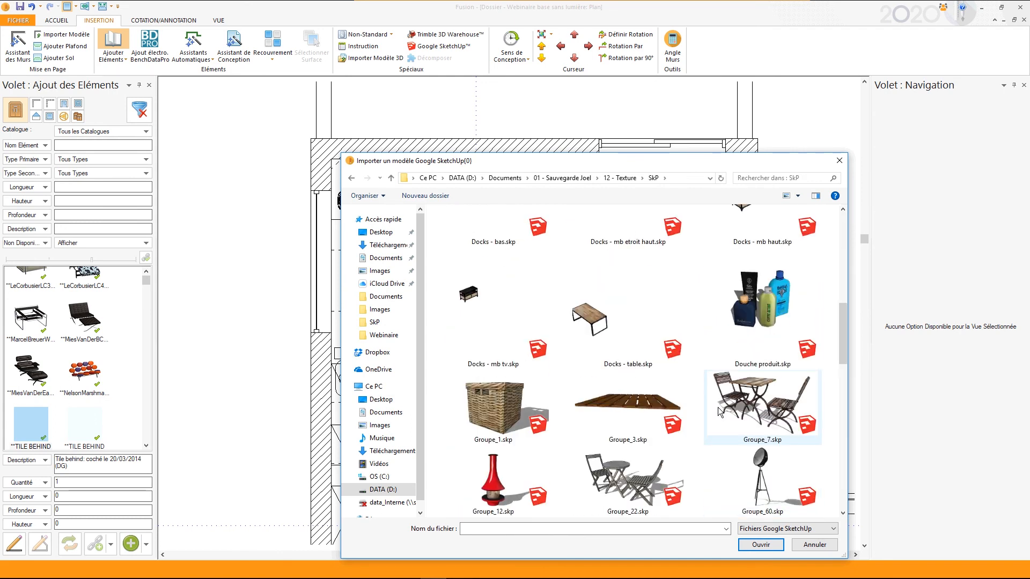
scroll(708, 392, down, 5)
double_click(626, 333)
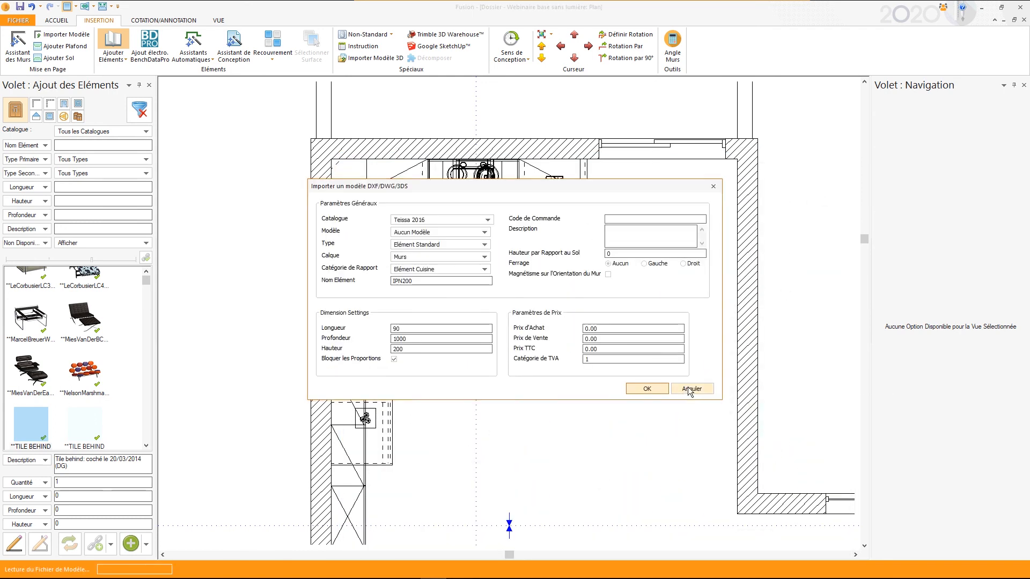
click(690, 388)
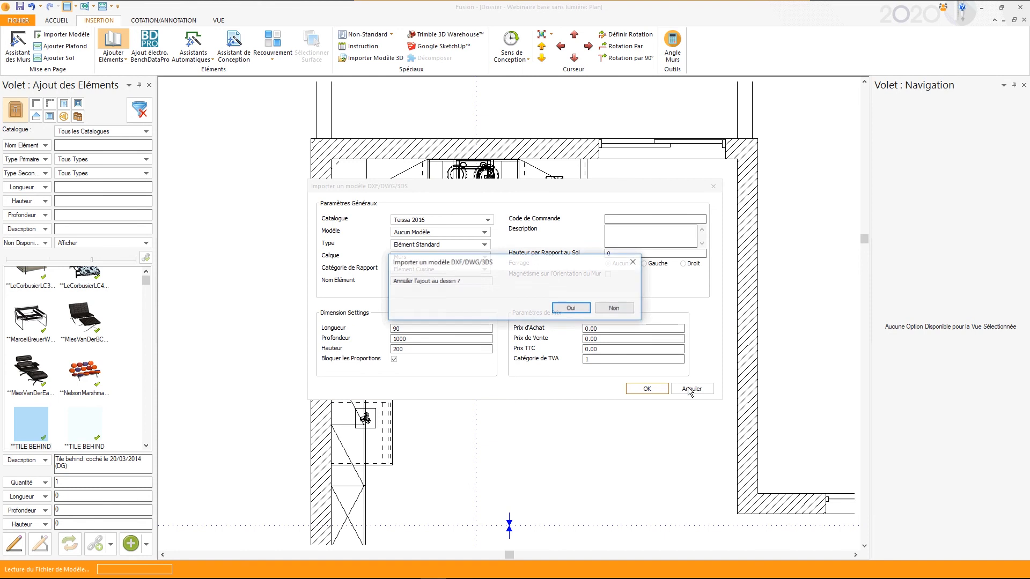
click(571, 308)
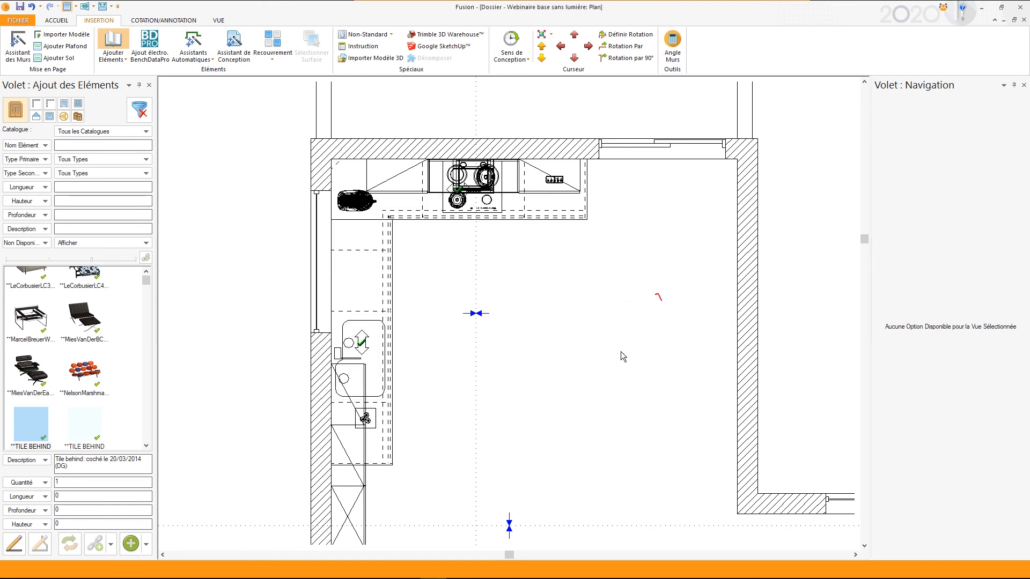
- Attach the insertion cursor to the back wall and place it in the open floor area of the kitchen
right_click(636, 180)
mouse_move(643, 188)
click(712, 189)
click(548, 273)
- Import the Google SketchUp model IPN200.skp from the SkP folder in 12 - Texture, sized 90 × 1000 × 200
click(444, 46)
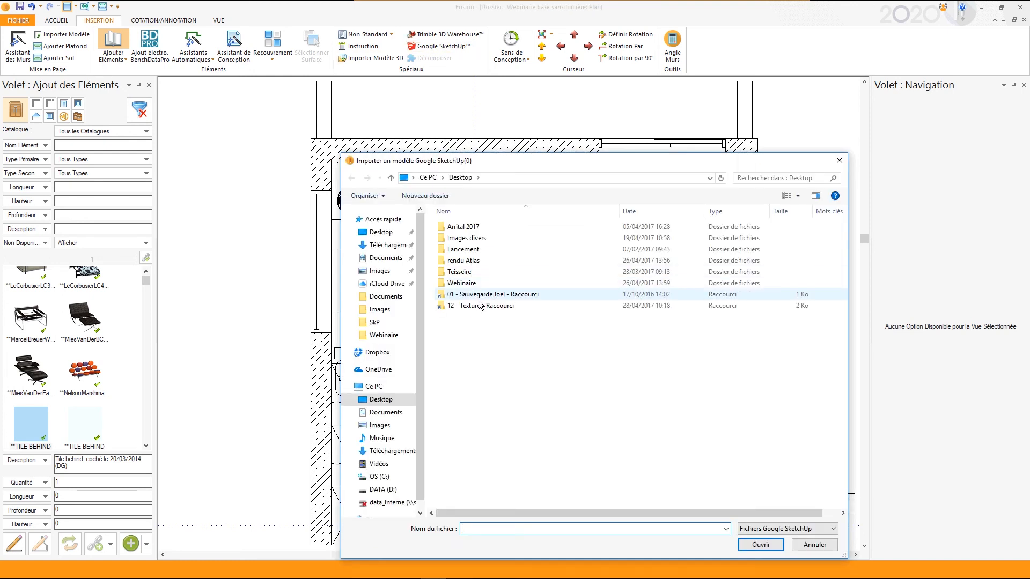
double_click(481, 304)
double_click(765, 246)
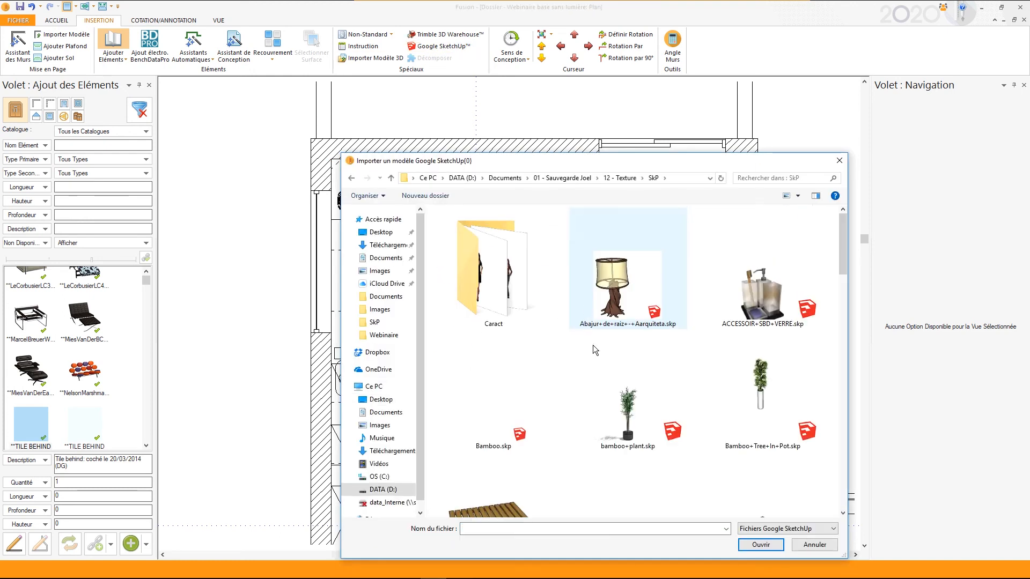
scroll(607, 417, down, 8)
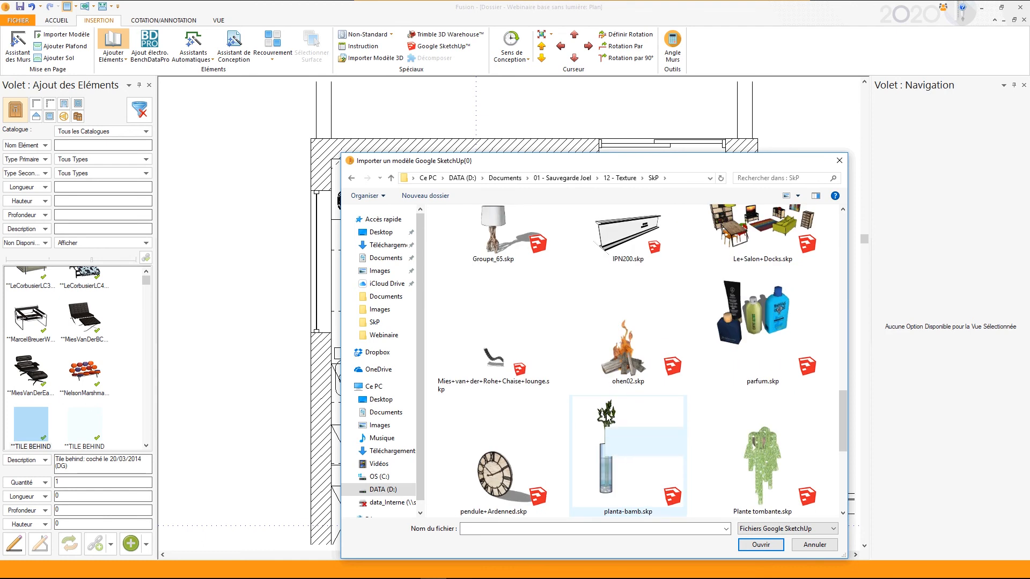
double_click(620, 248)
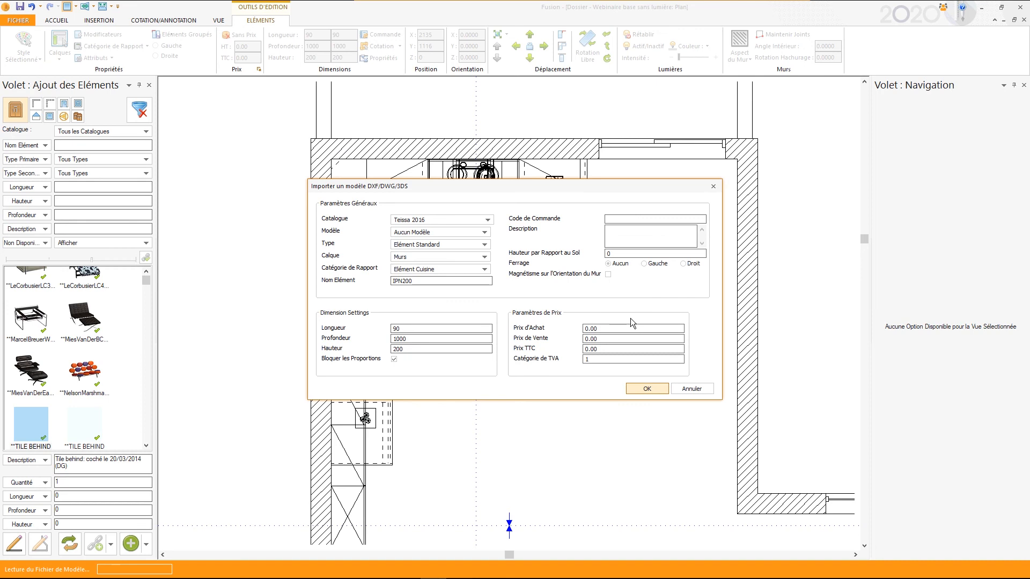
key(Return)
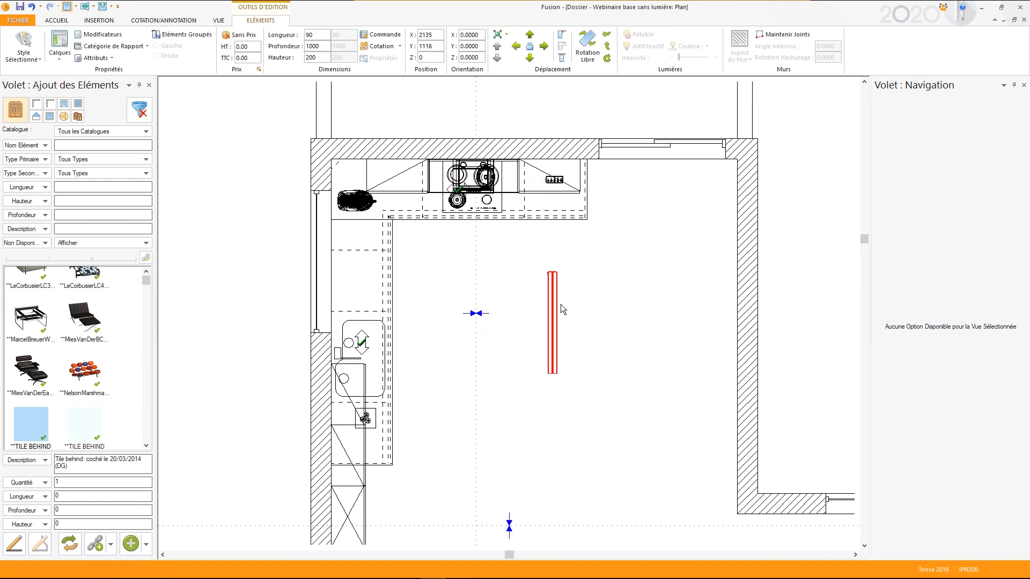
- Rotate the IPN200 beam by 90° and move it against the corner where the kitchen's side wall ends
key(ctrl+r)
text(90)
key(Return)
click(551, 326)
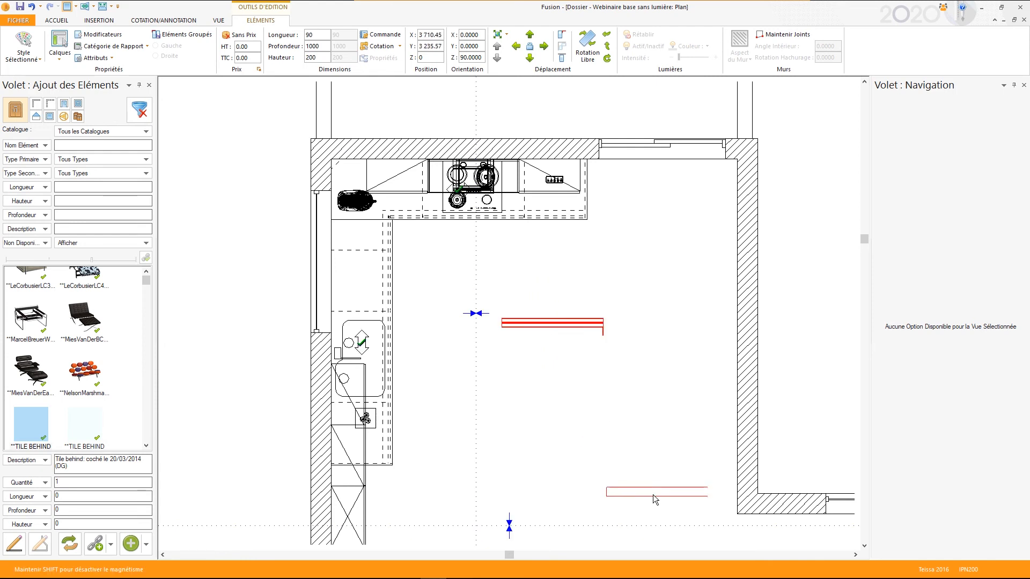
click(681, 510)
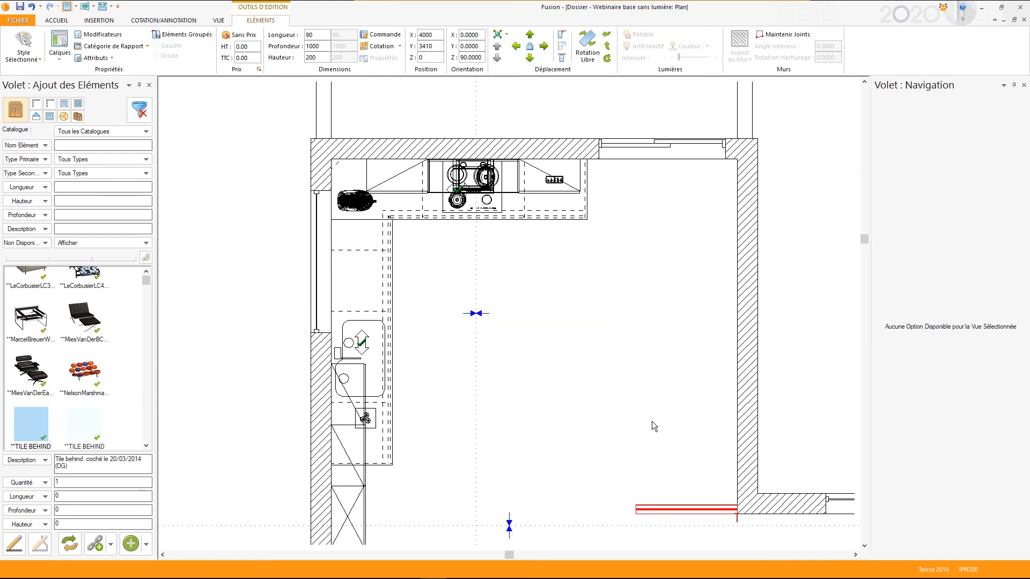
- Show the hidden dimensions on the plan
click(163, 20)
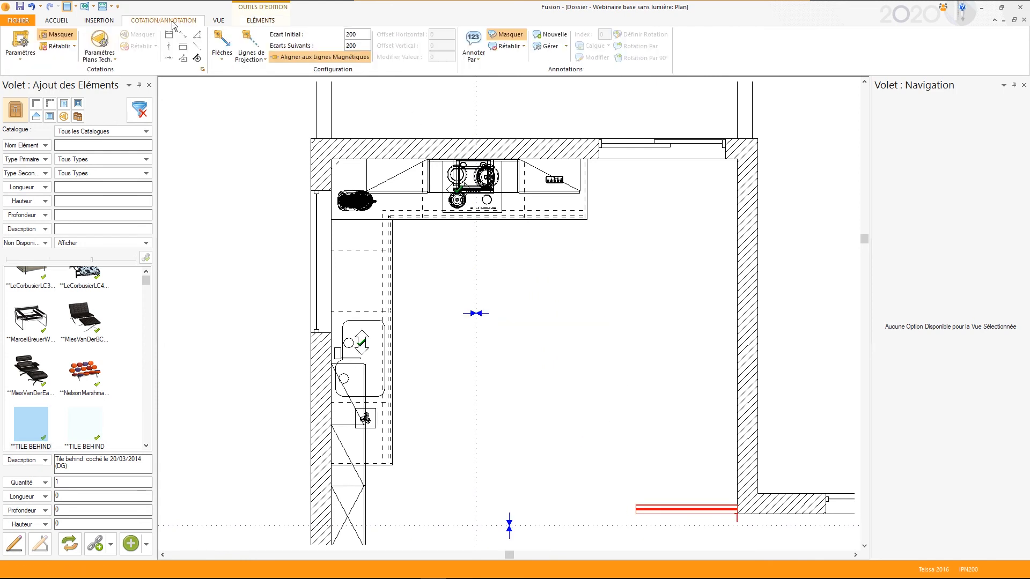
click(57, 35)
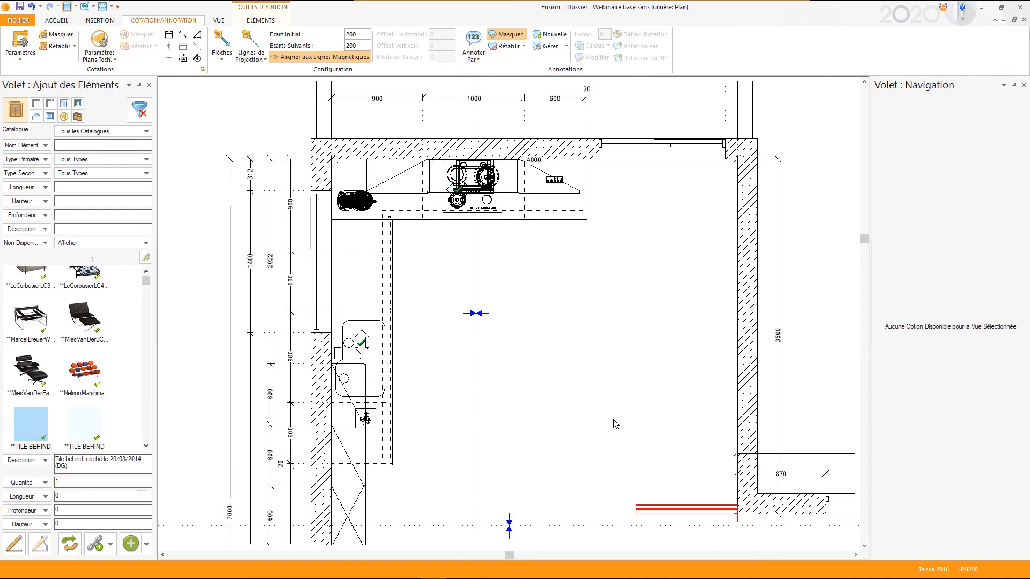
scroll(614, 419, down, 3)
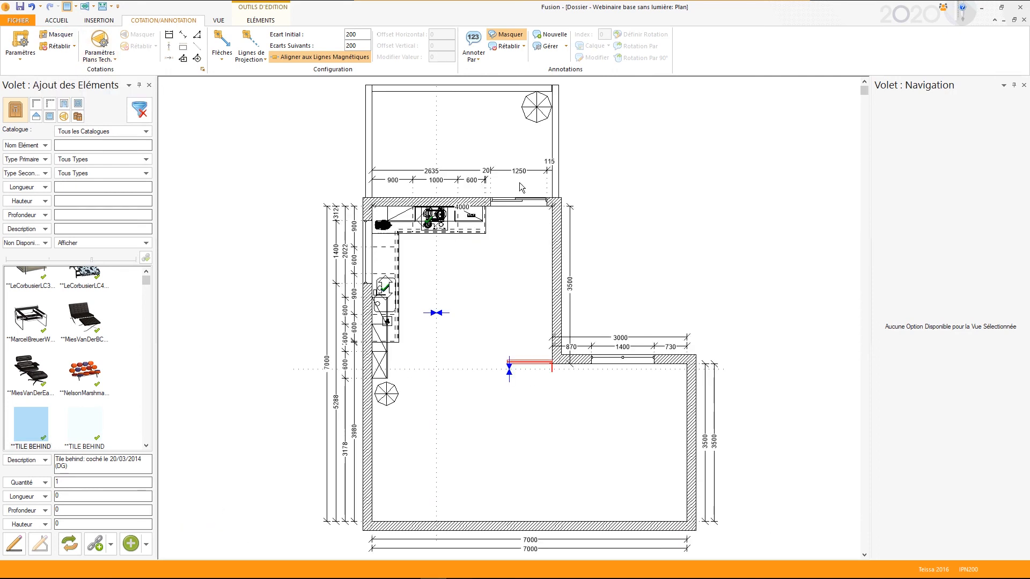
scroll(478, 333, up, 2)
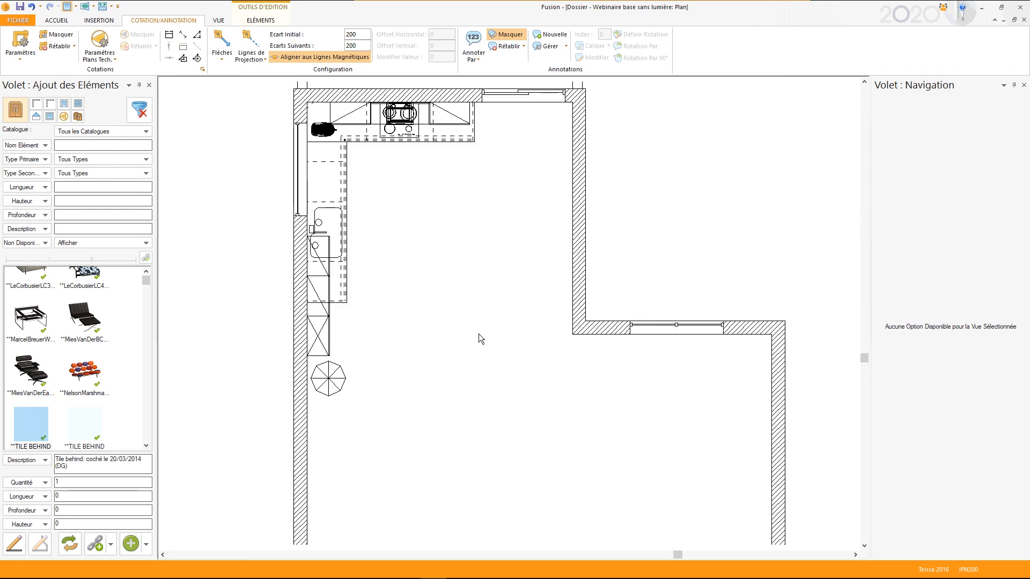
- Measure the kitchen's inside width along the back wall
click(57, 20)
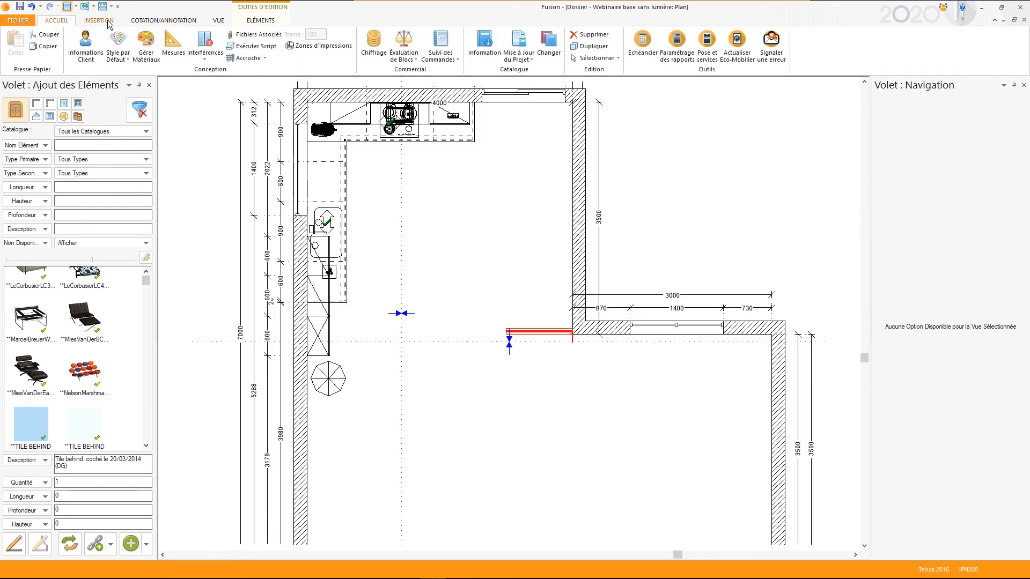
click(172, 45)
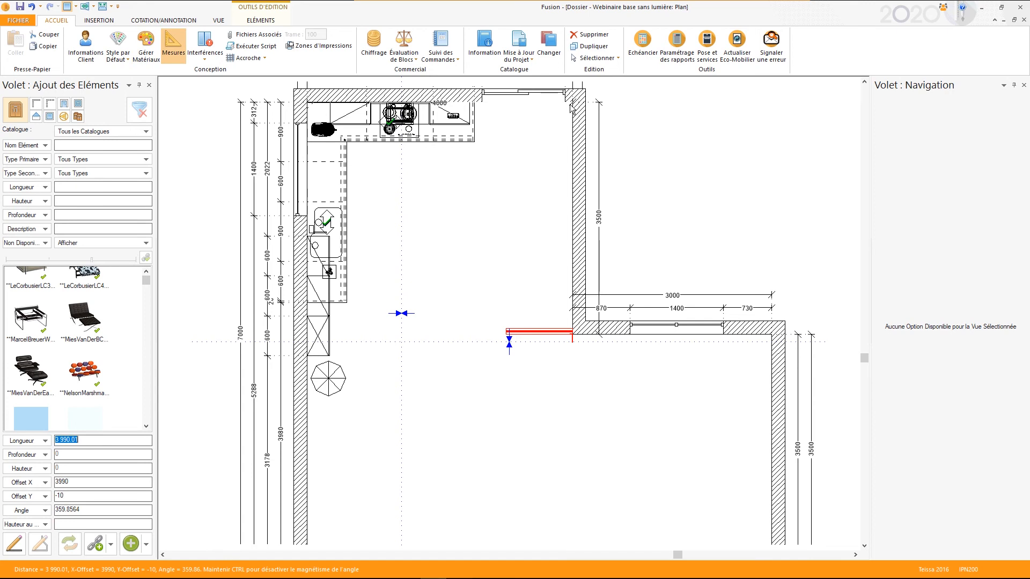
key(Escape)
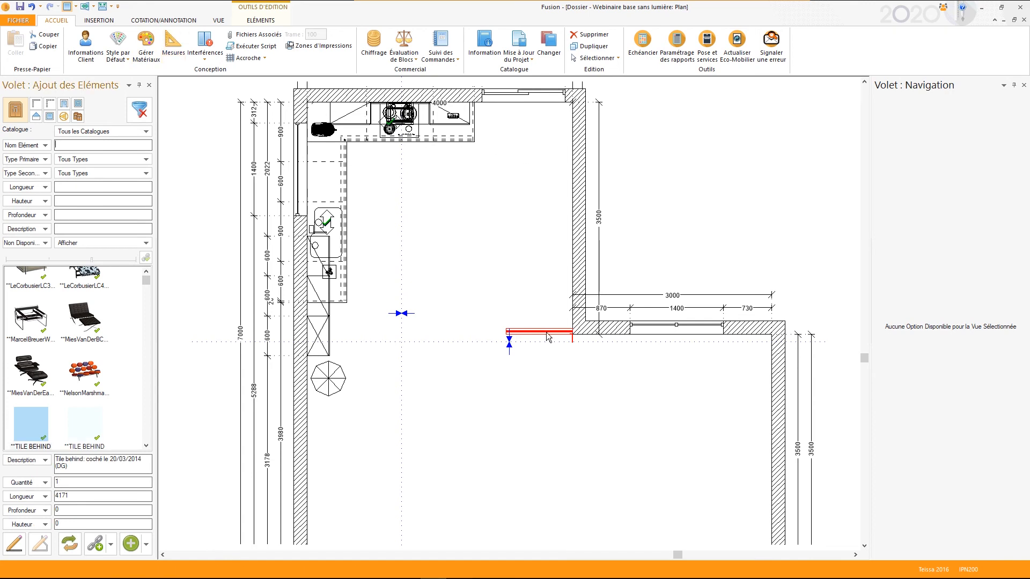
- Set the beam's depth to 4000 and place a parallel copy across the kitchen at about Y 1712
click(548, 337)
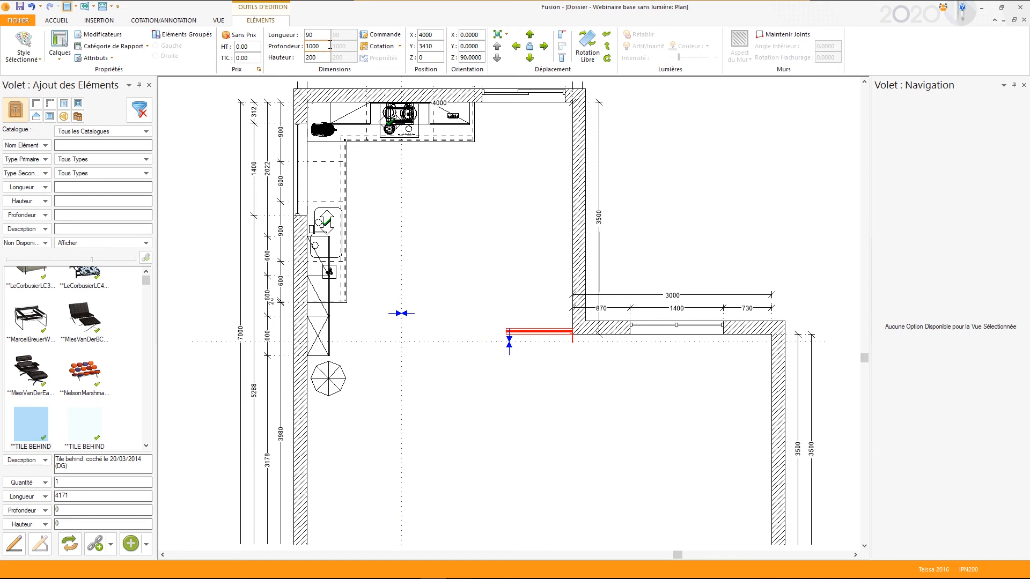
double_click(328, 47)
text(4000)
key(Return)
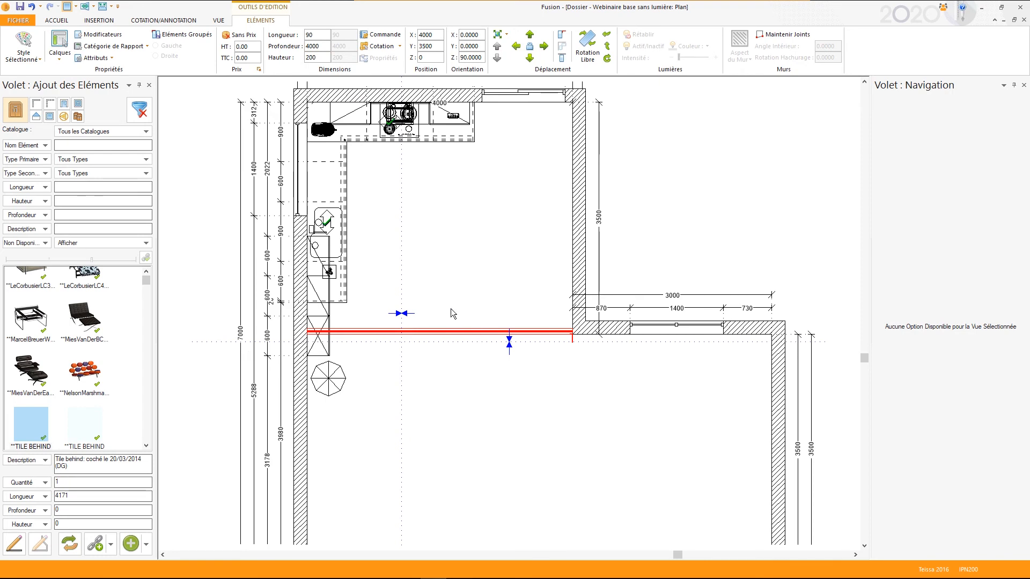
drag(451, 331, 449, 221)
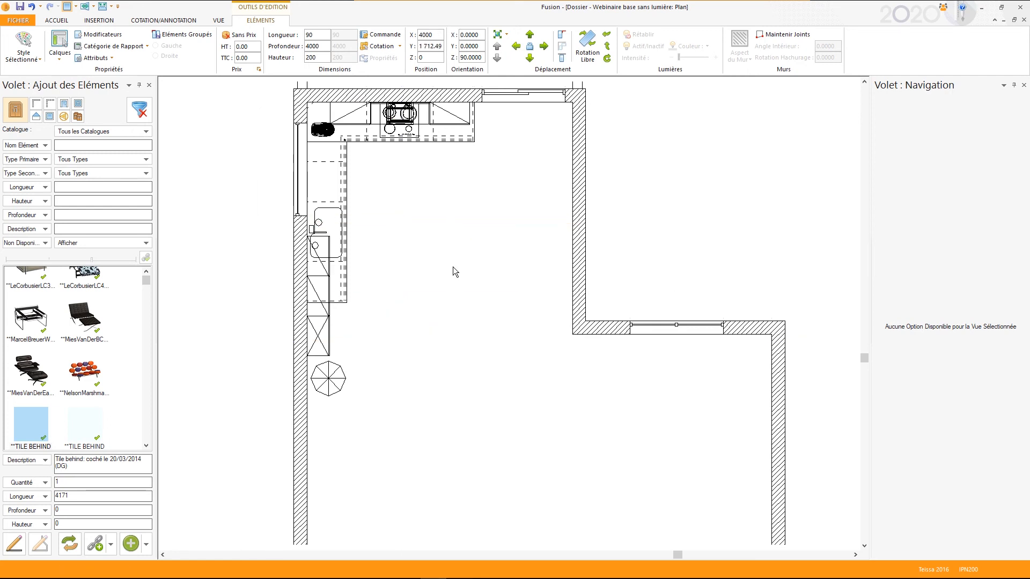
click(480, 281)
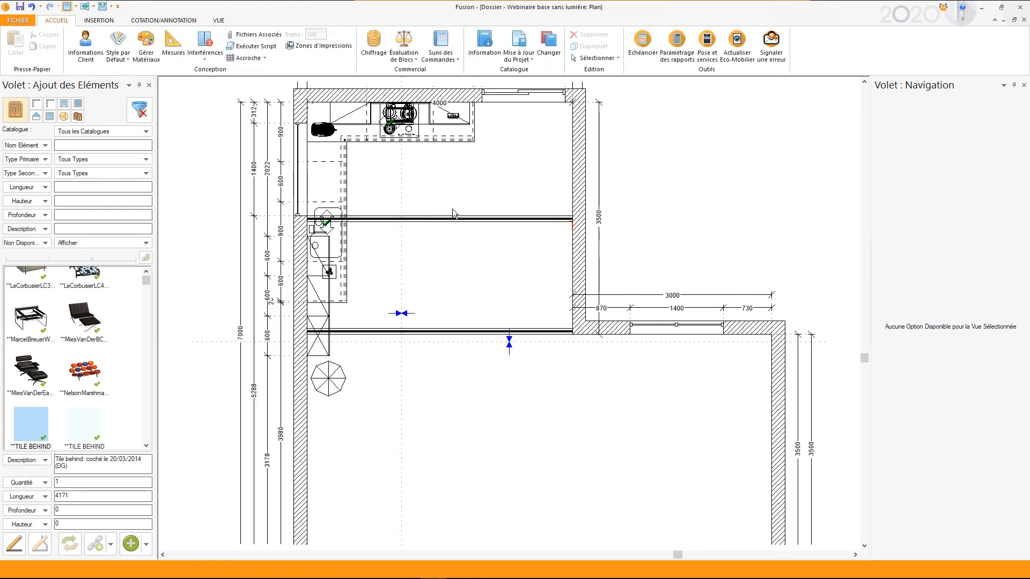
- Create a new layer named Décoration
click(218, 22)
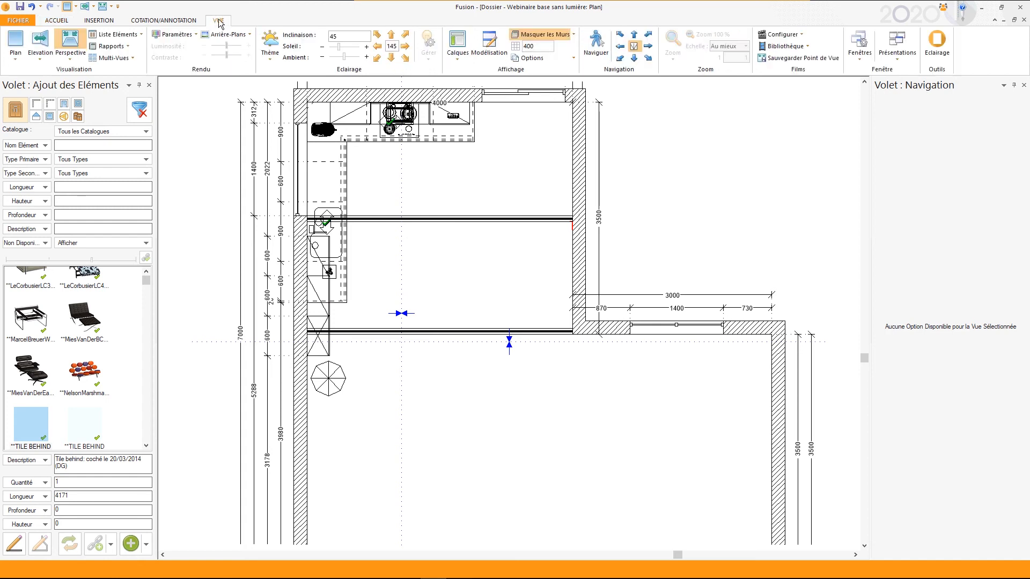
click(461, 60)
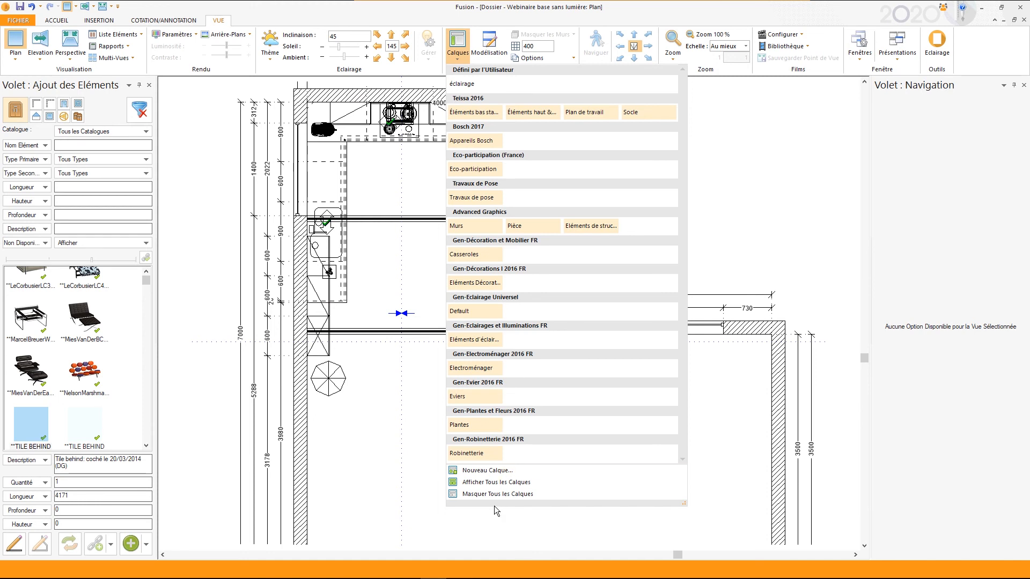
click(486, 472)
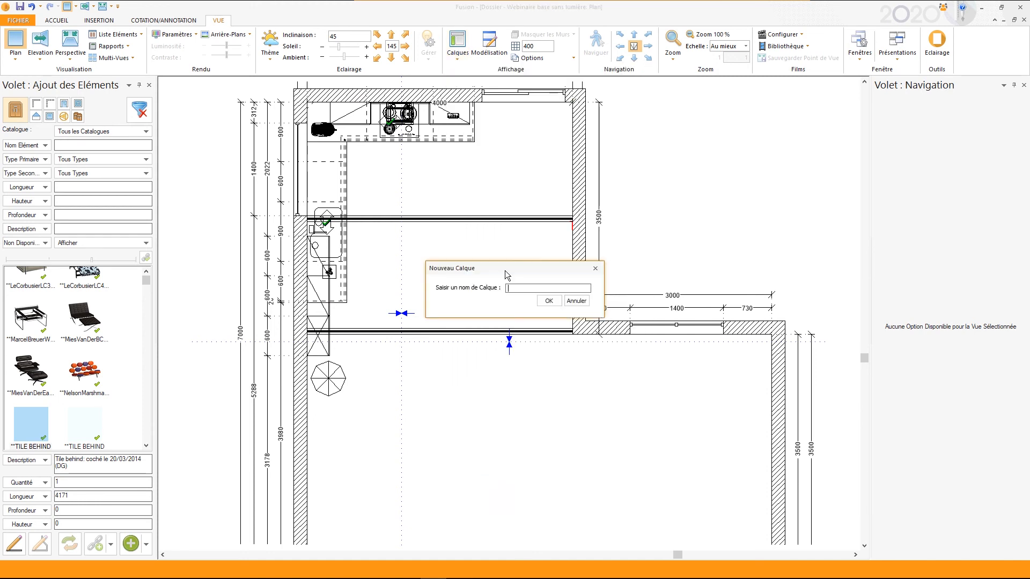
text(Décoration)
click(555, 298)
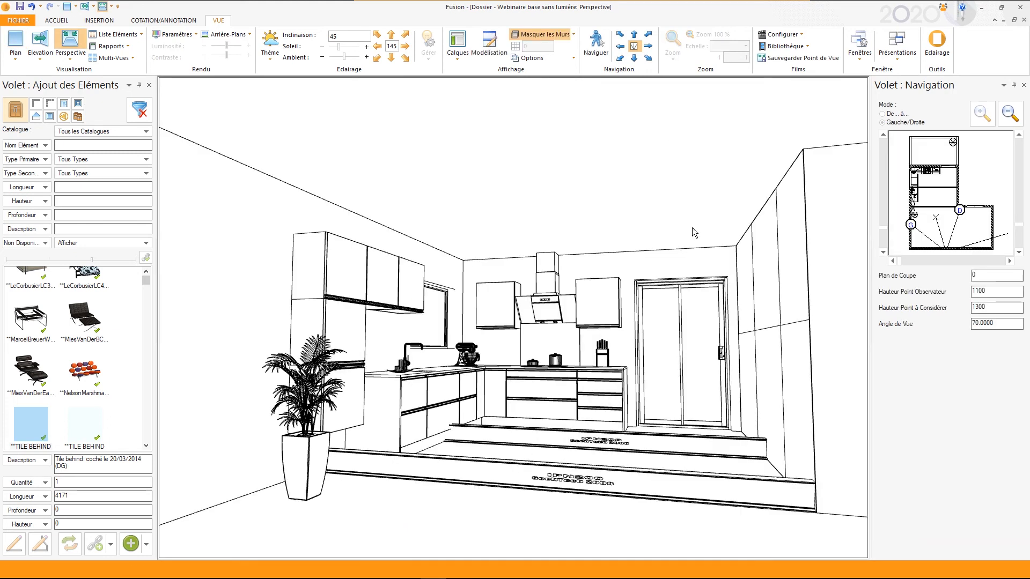
- Raise both IPN200 beams from the floor by setting the Z position of each to 2300
click(630, 452)
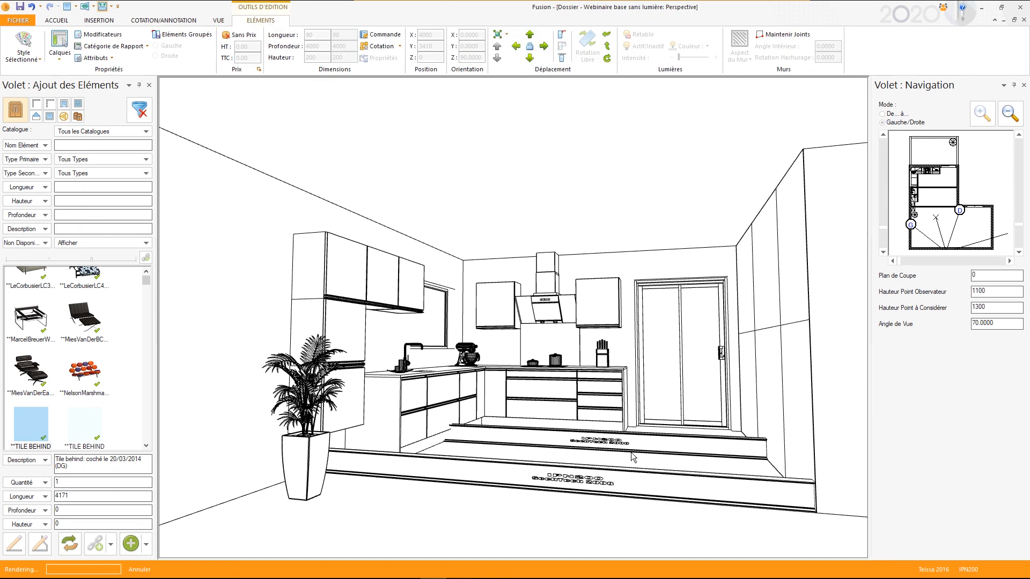
click(625, 494)
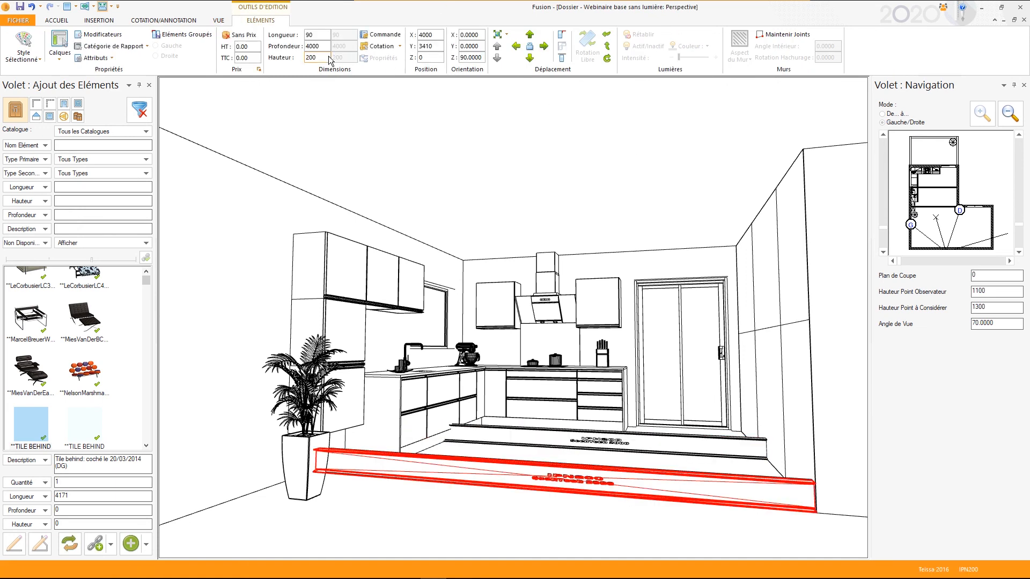
double_click(436, 57)
text(2300)
key(Return)
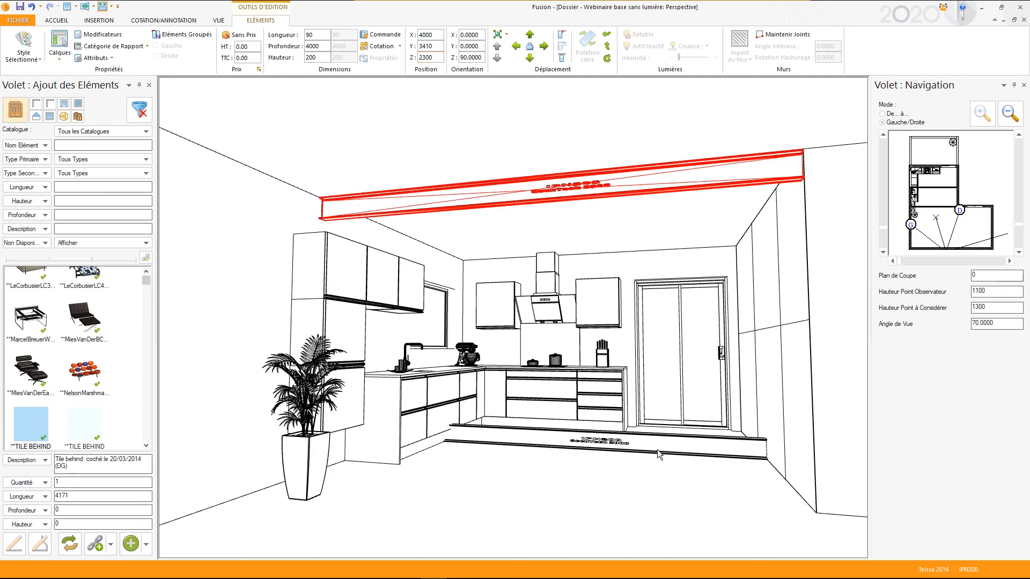
click(659, 449)
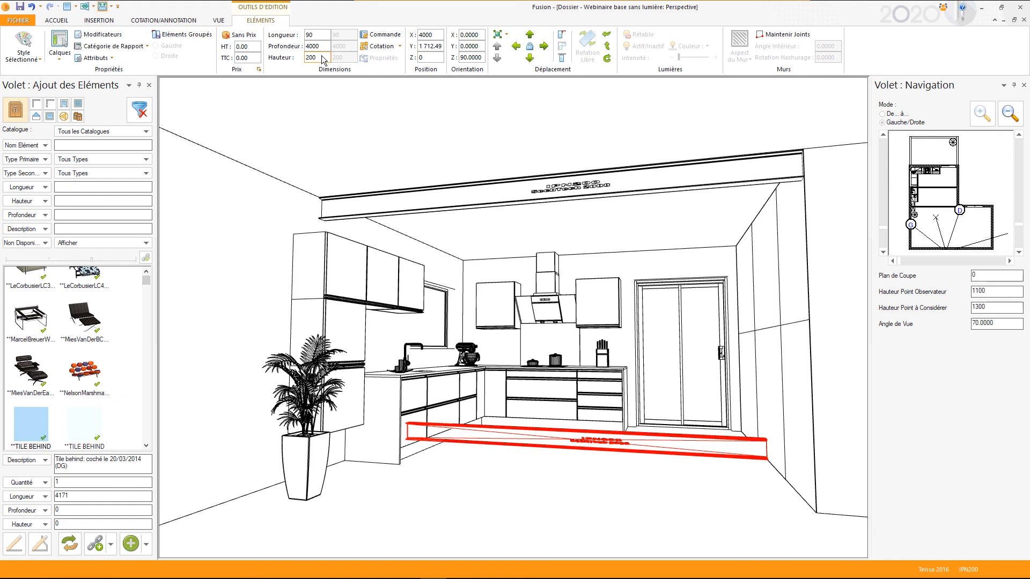
double_click(428, 58)
text(2300)
key(Return)
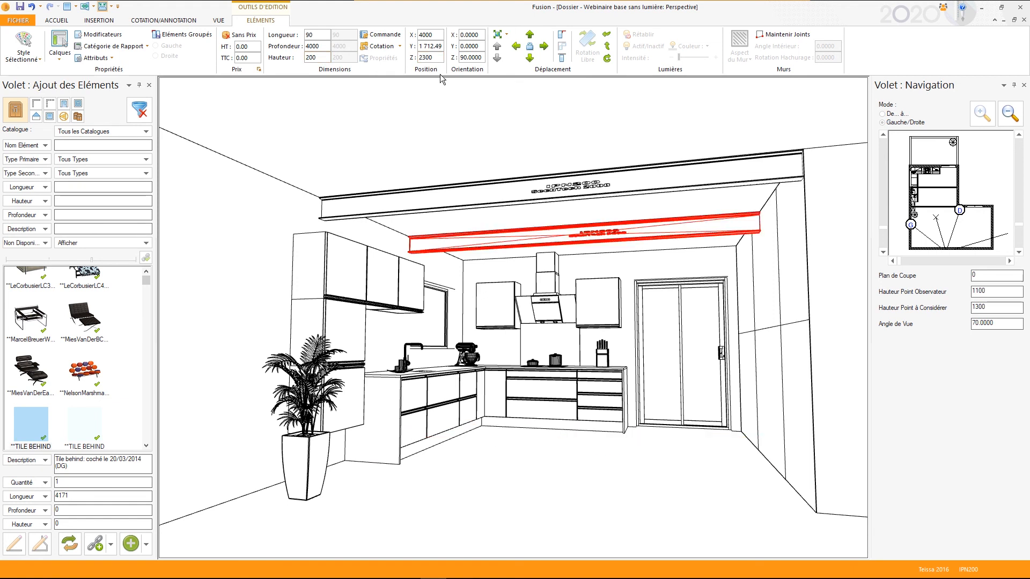
- Assign both beams, the mixer, pots, knife block, worktop accessory by the sink and potted plant to the Décoration layer
ctrl+click(456, 192)
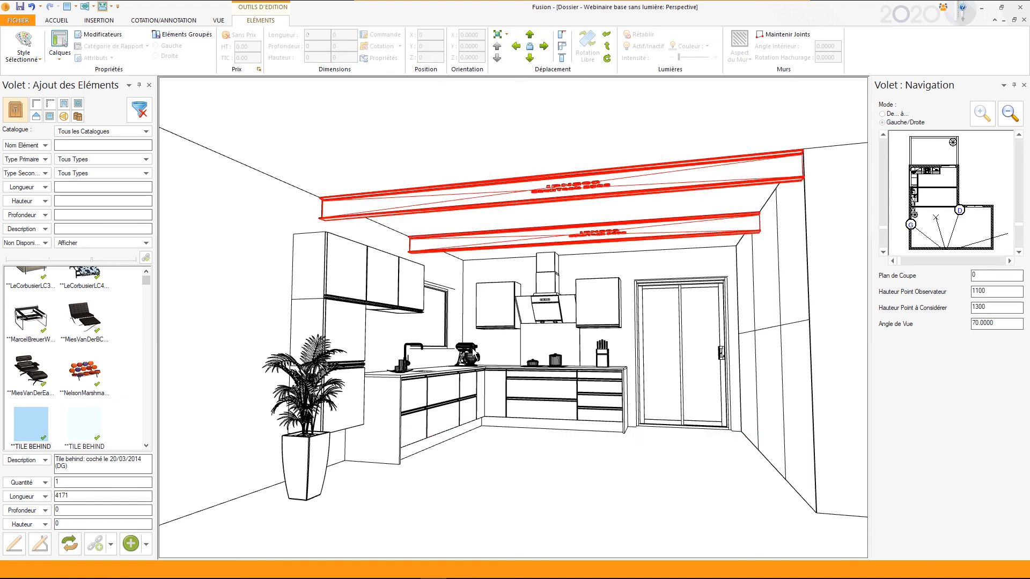
ctrl+click(467, 355)
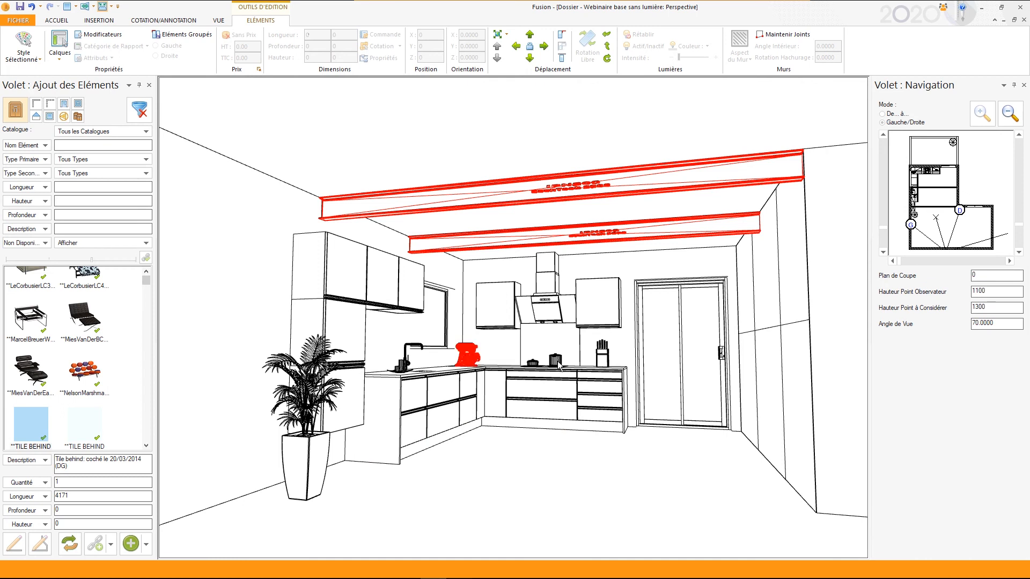
ctrl+click(556, 363)
ctrl+click(601, 358)
ctrl+click(399, 370)
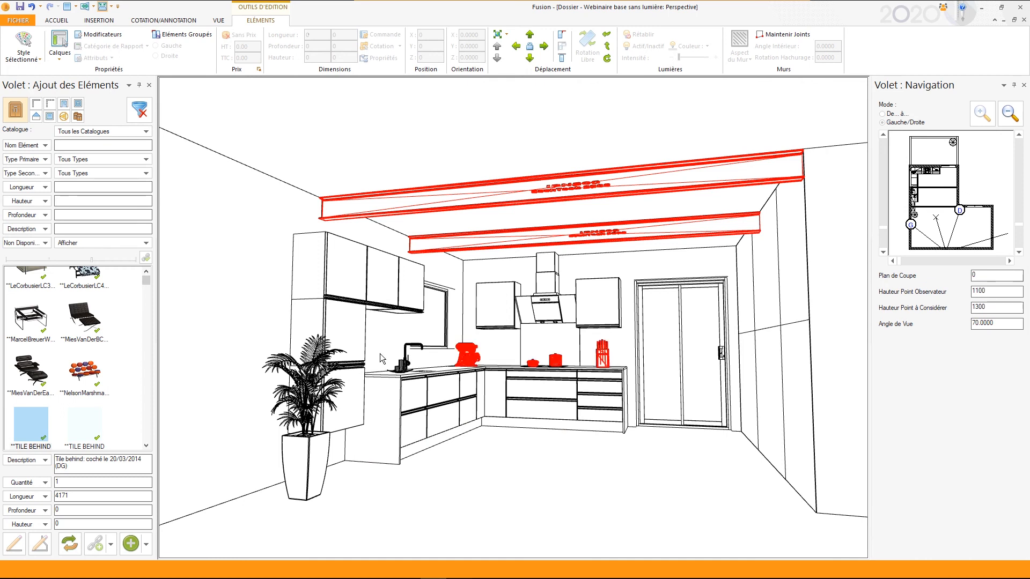
ctrl+click(294, 471)
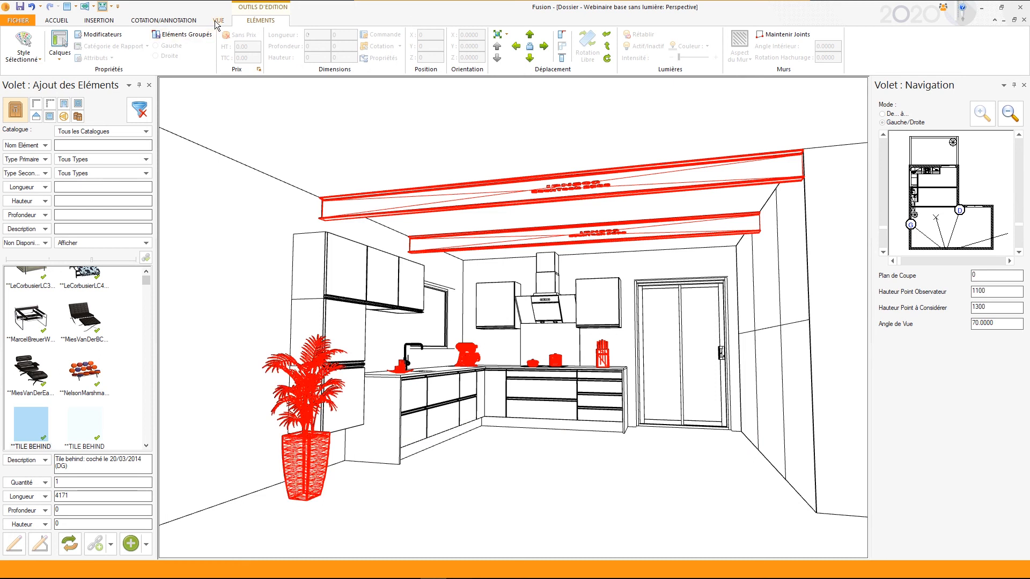
click(59, 57)
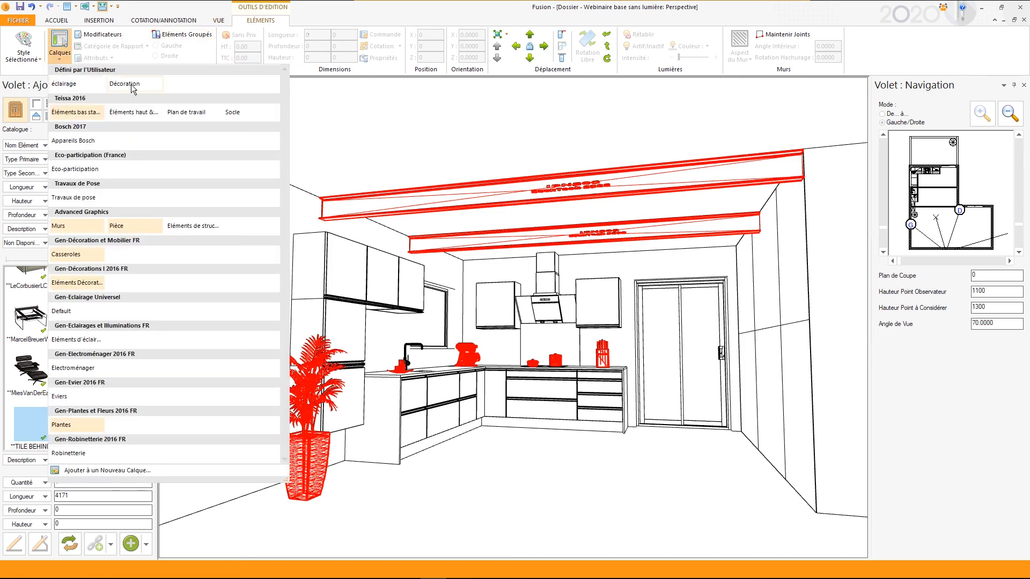
click(132, 85)
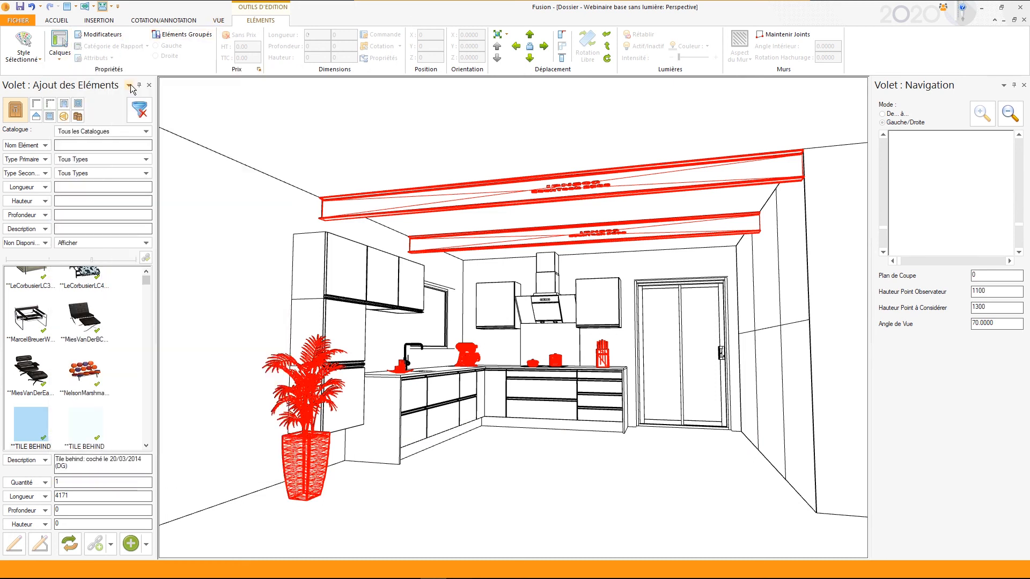
click(544, 474)
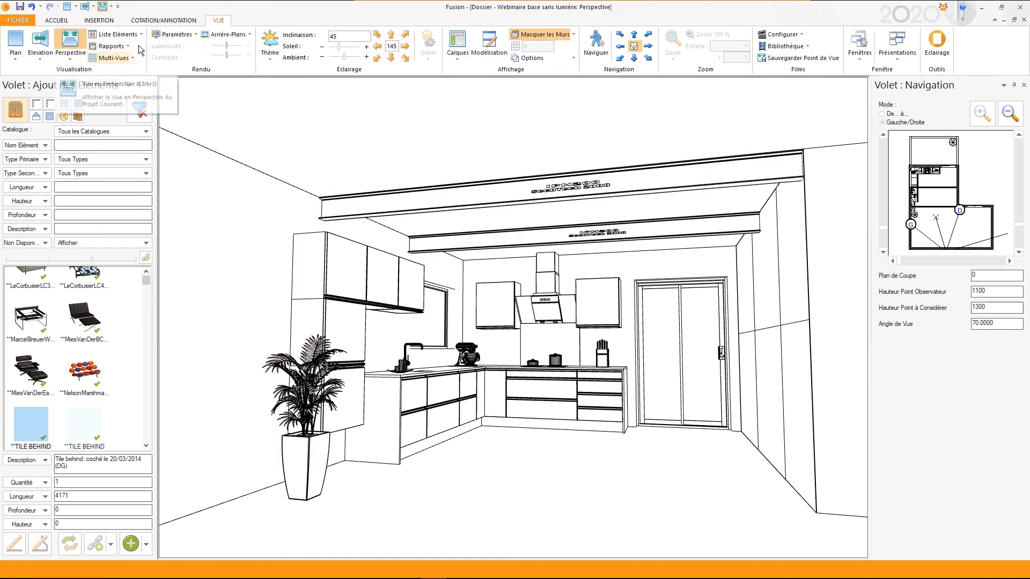
- Hide the Décoration layer in the perspective, and show it again
click(457, 43)
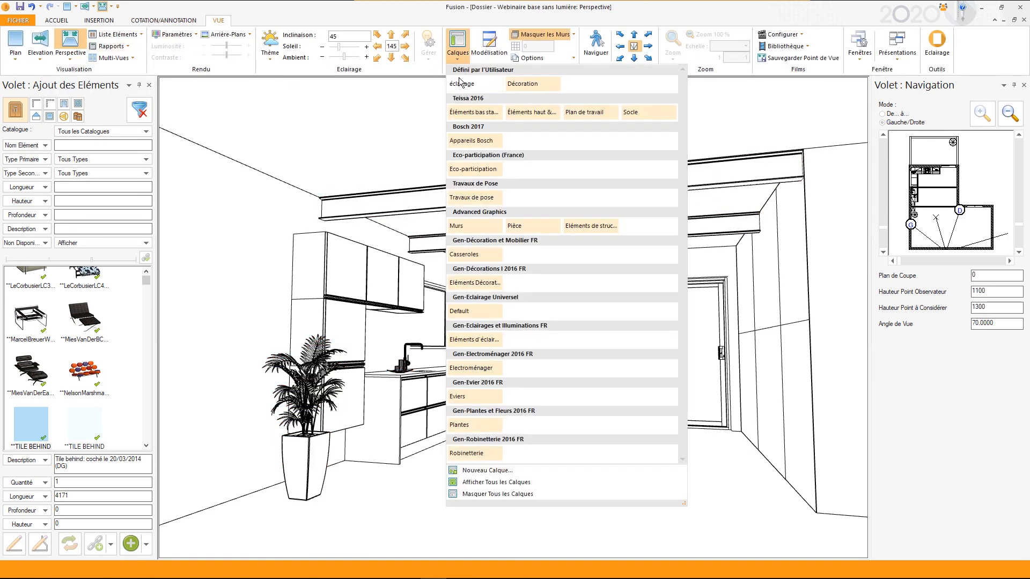
click(520, 84)
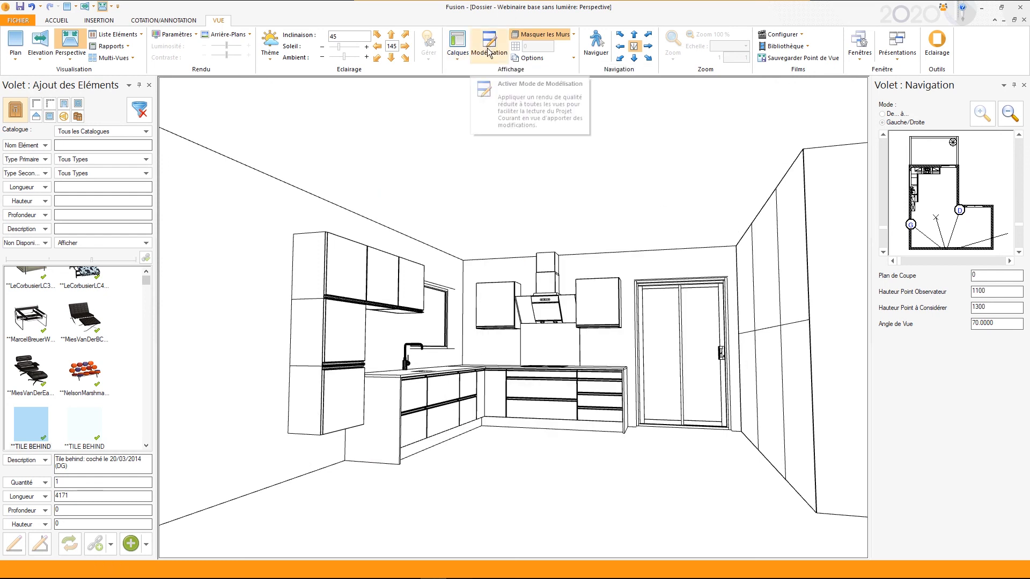
click(458, 42)
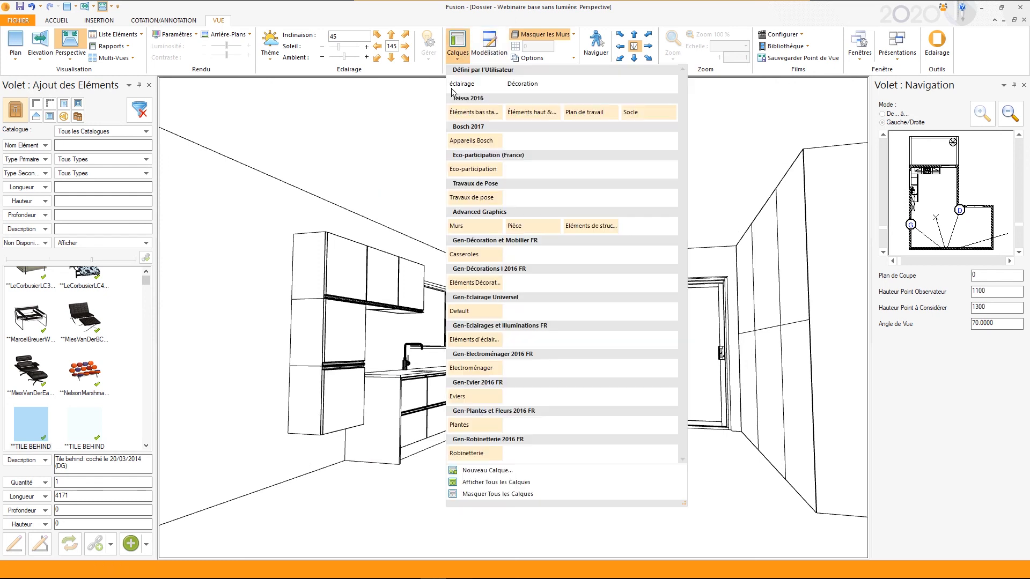
click(523, 84)
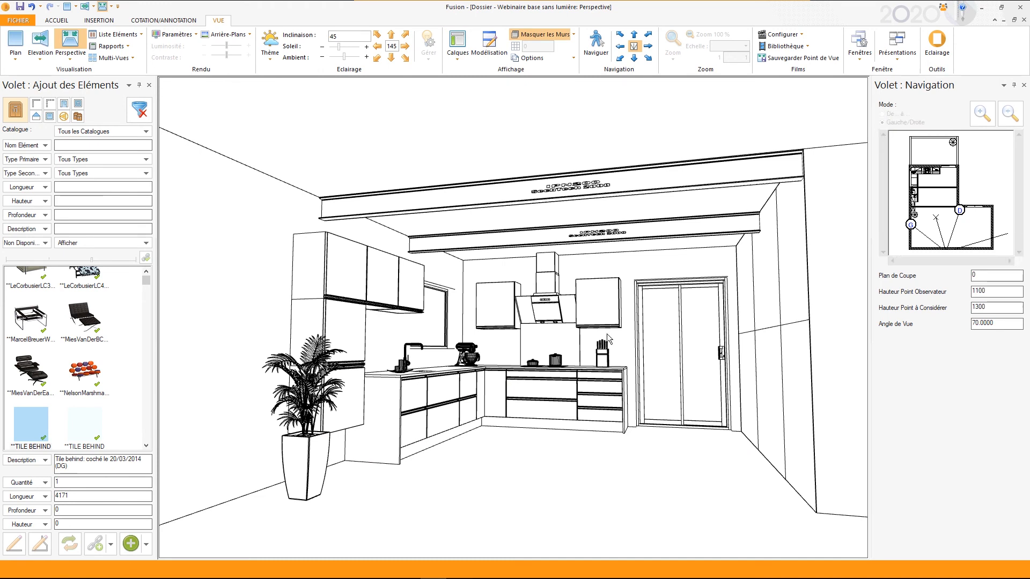
- In the plan view, import the SketchUp model Mies+van+der+Rohe+Chaise+lounge from the SkP folder in 12 - Texture with its default import settings
key(F5)
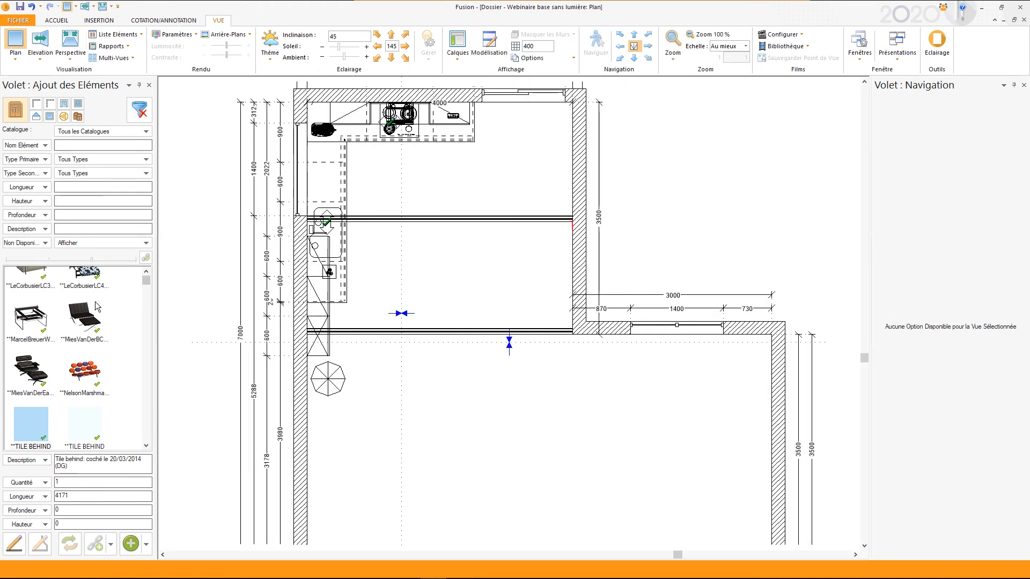
click(99, 21)
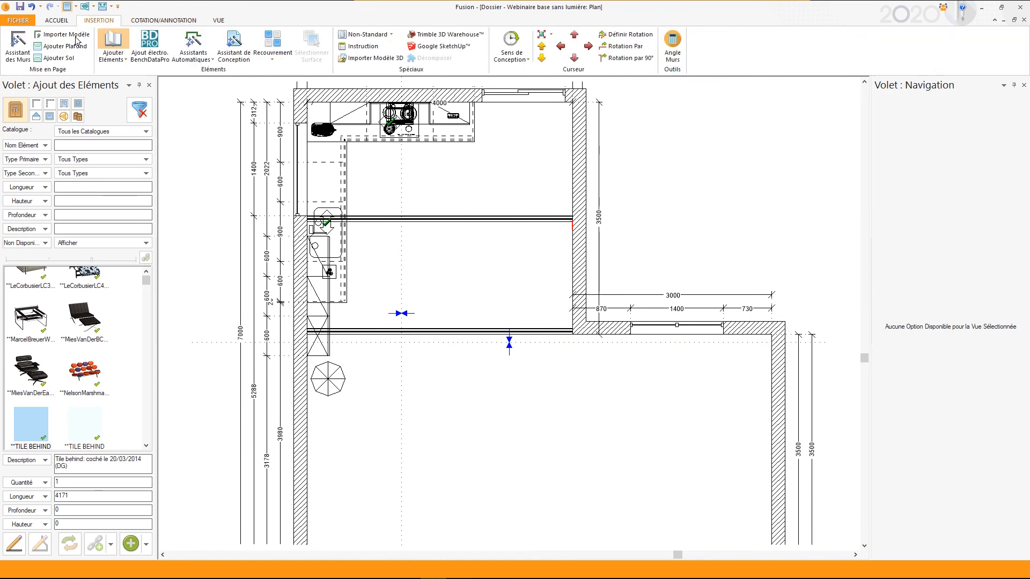
click(450, 49)
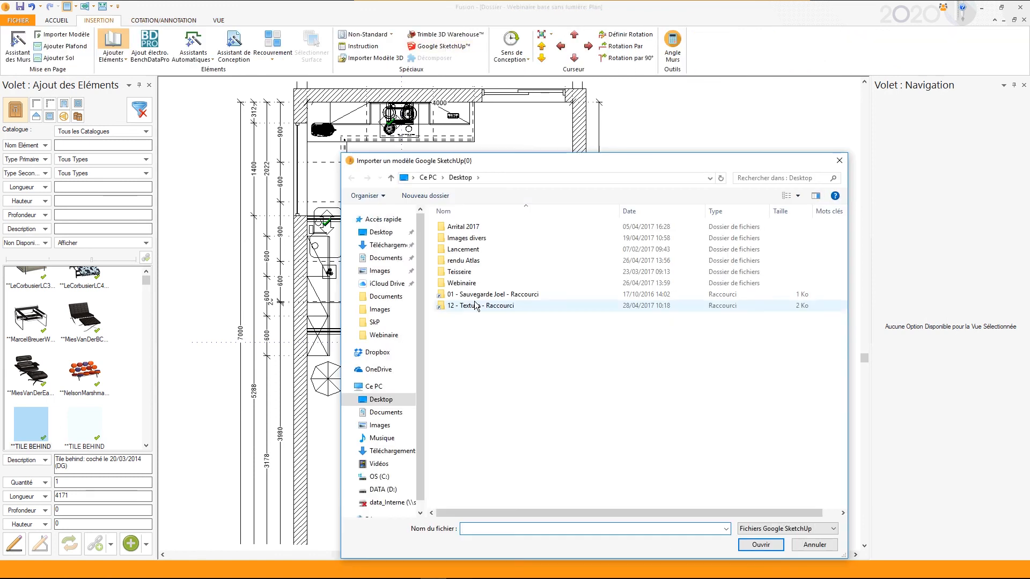
double_click(469, 306)
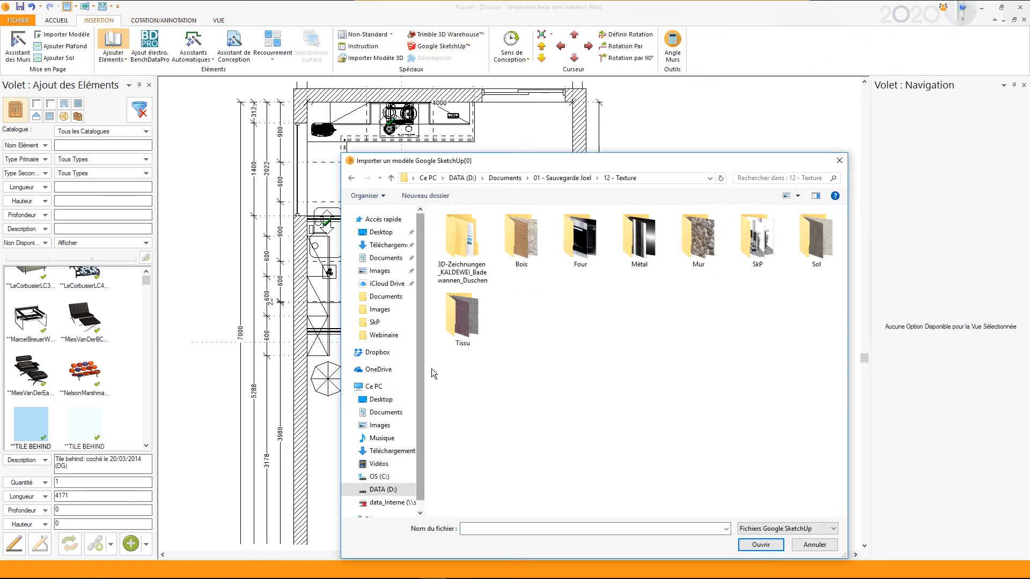
double_click(757, 239)
scroll(660, 344, down, 10)
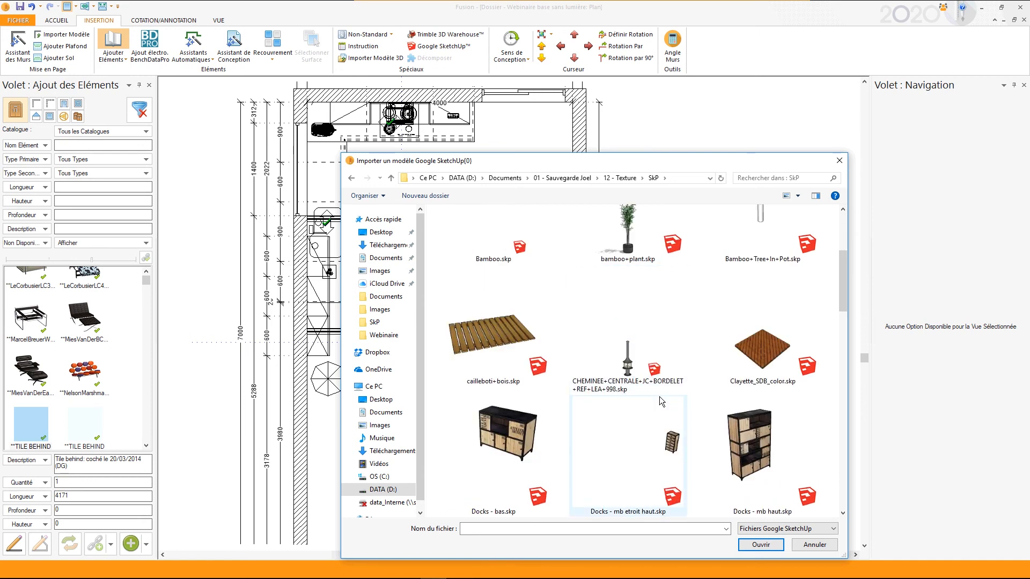
scroll(663, 402, down, 3)
click(767, 261)
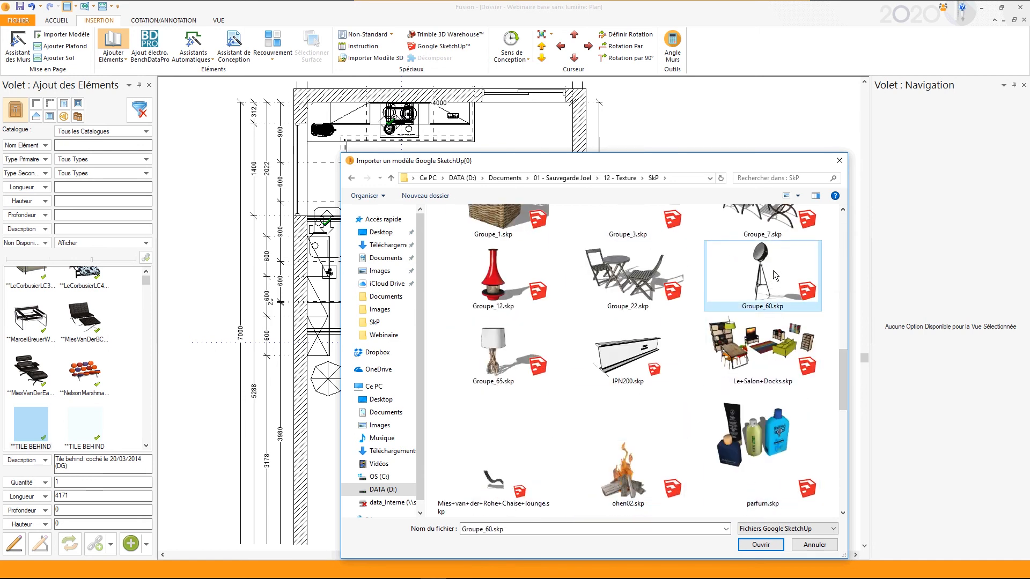
scroll(753, 292, up, 3)
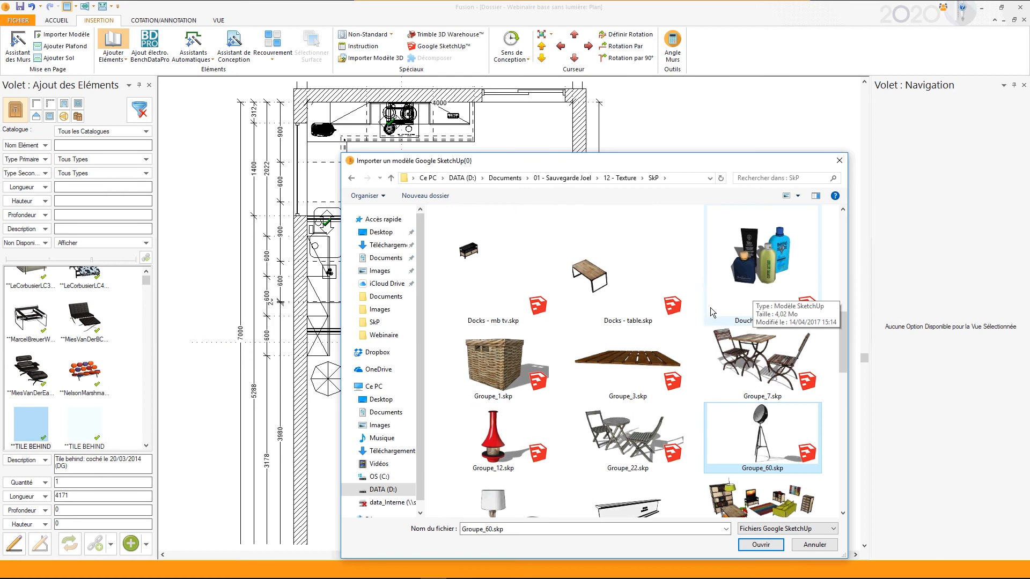
scroll(710, 309, up, 3)
scroll(710, 315, up, 3)
scroll(707, 318, down, 12)
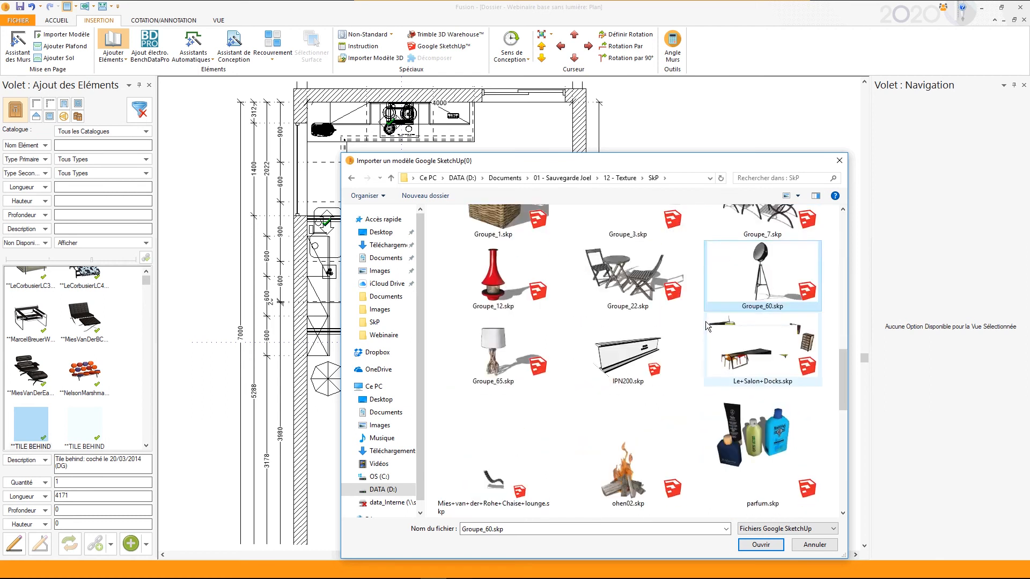
scroll(584, 332, up, 1)
double_click(494, 306)
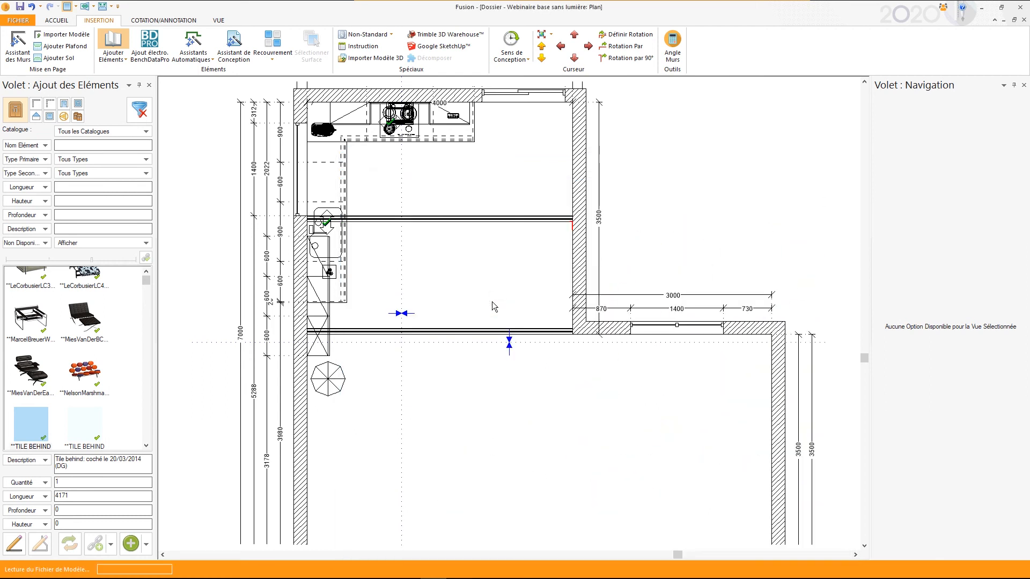
click(646, 389)
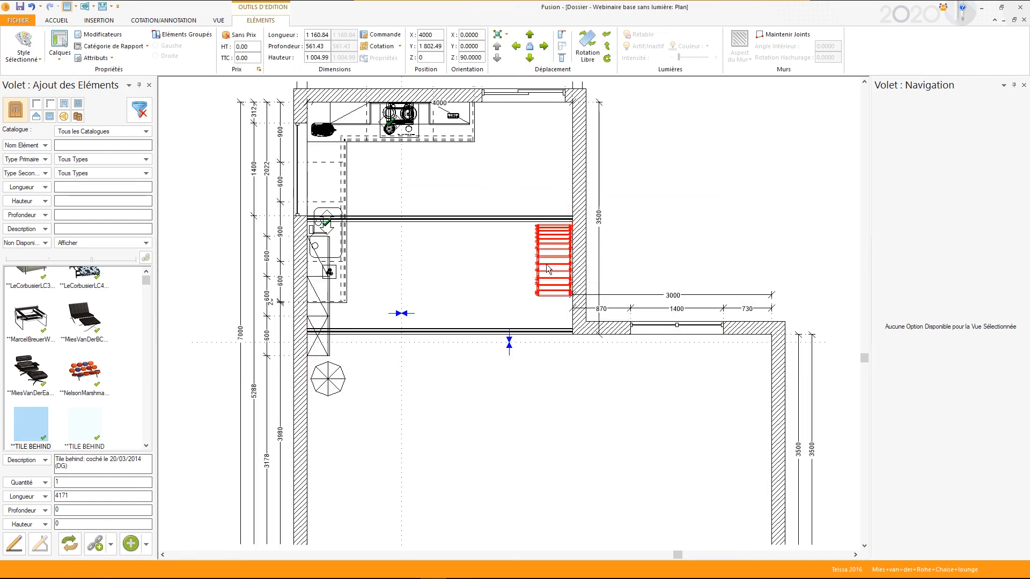
- Move the chaise longue away from the wall into the open area between the beams and rotate it to about 150°
click(481, 301)
click(477, 307)
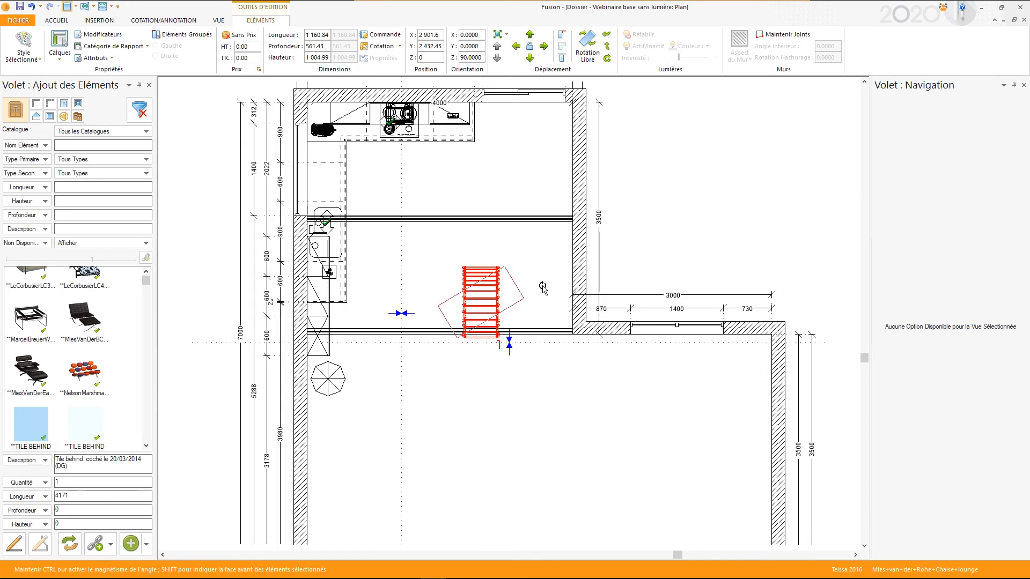
click(487, 298)
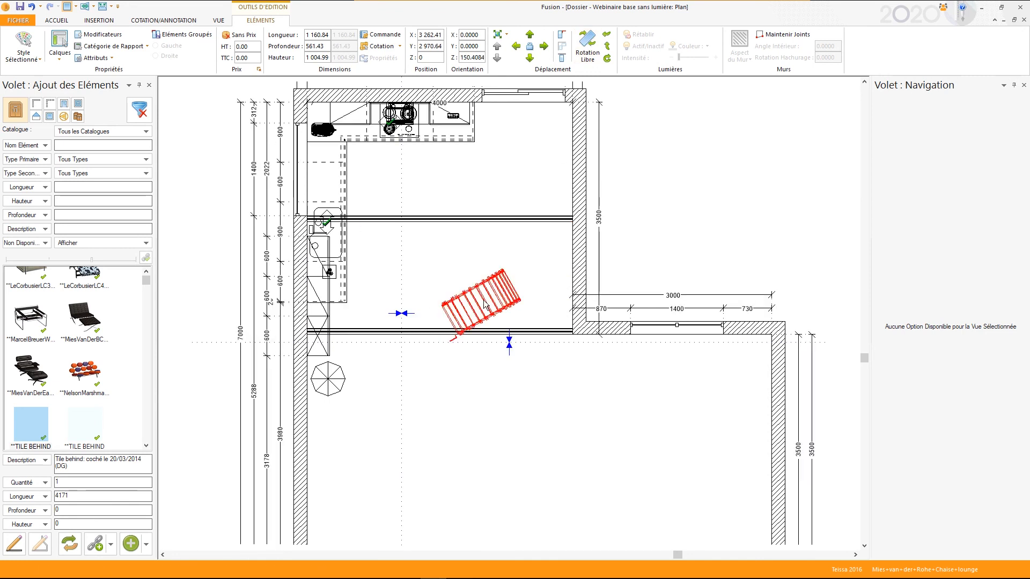
click(524, 268)
- Import the SketchUp floor lamp Groupe_60.skp from the SkP folder, place it near the wall corner beside the chaise and rotate it to about 90°
click(441, 46)
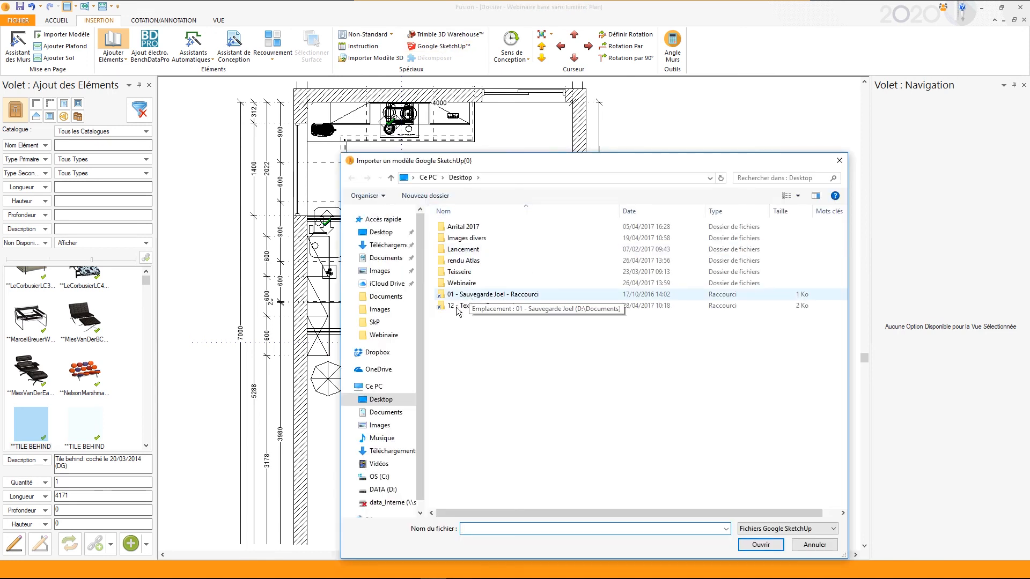
double_click(457, 309)
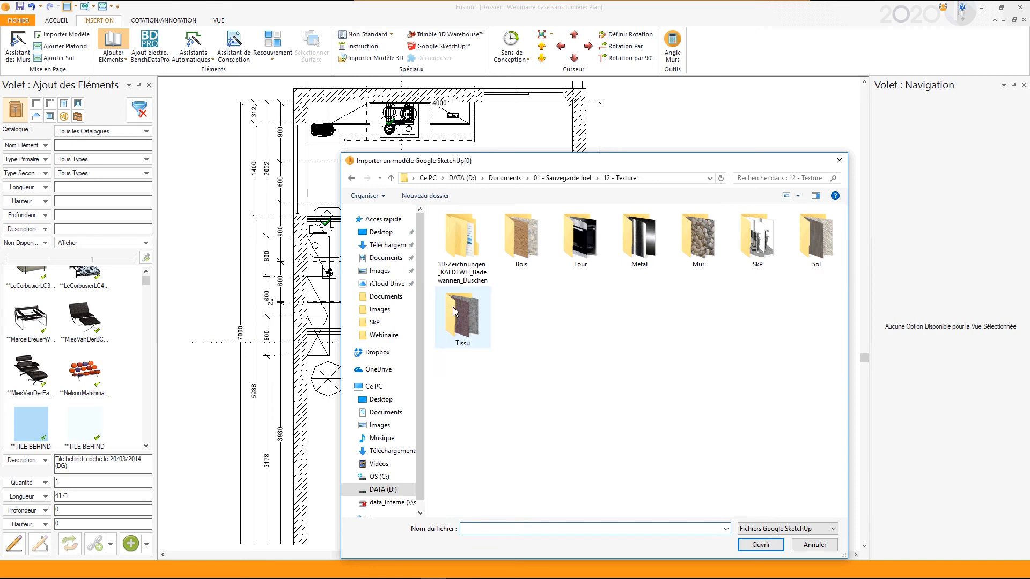
click(770, 247)
double_click(771, 247)
scroll(711, 380, down, 8)
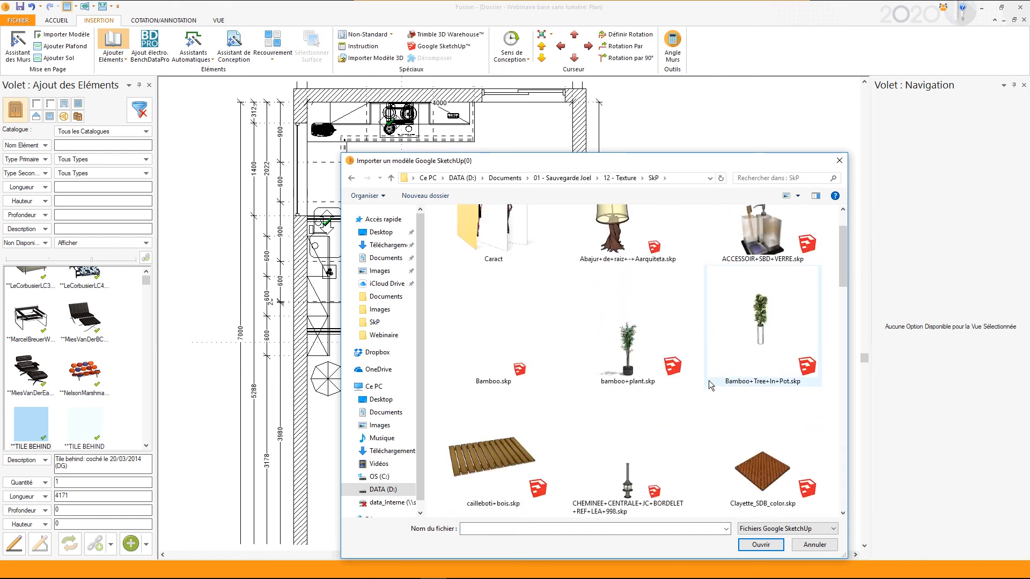
scroll(708, 382, down, 3)
double_click(749, 285)
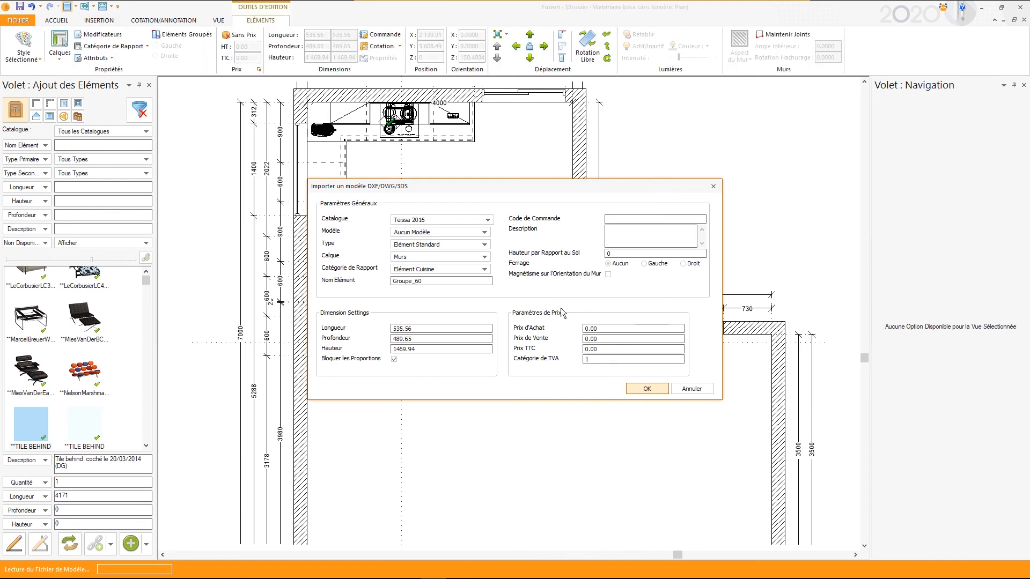
key(Return)
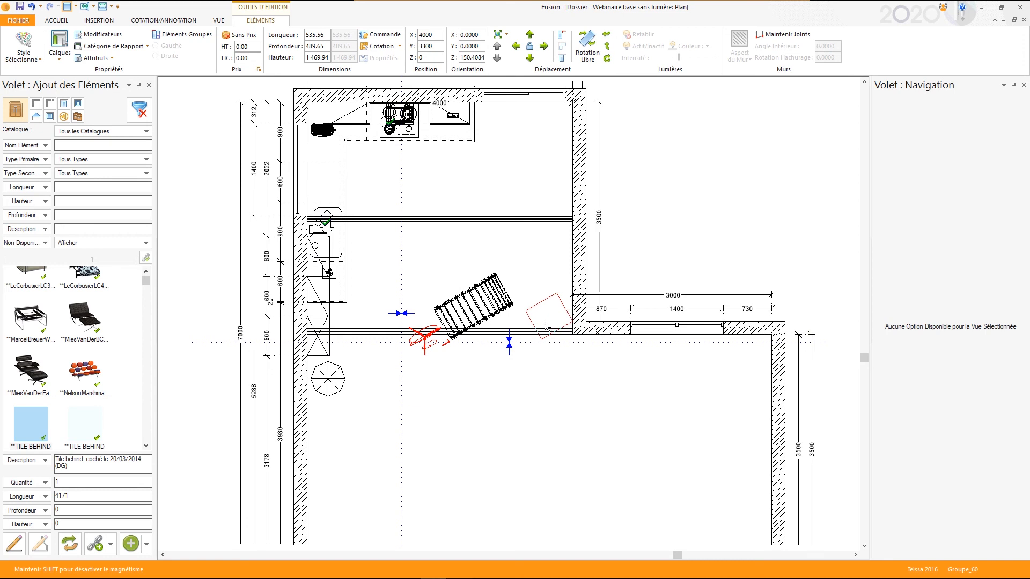
click(599, 46)
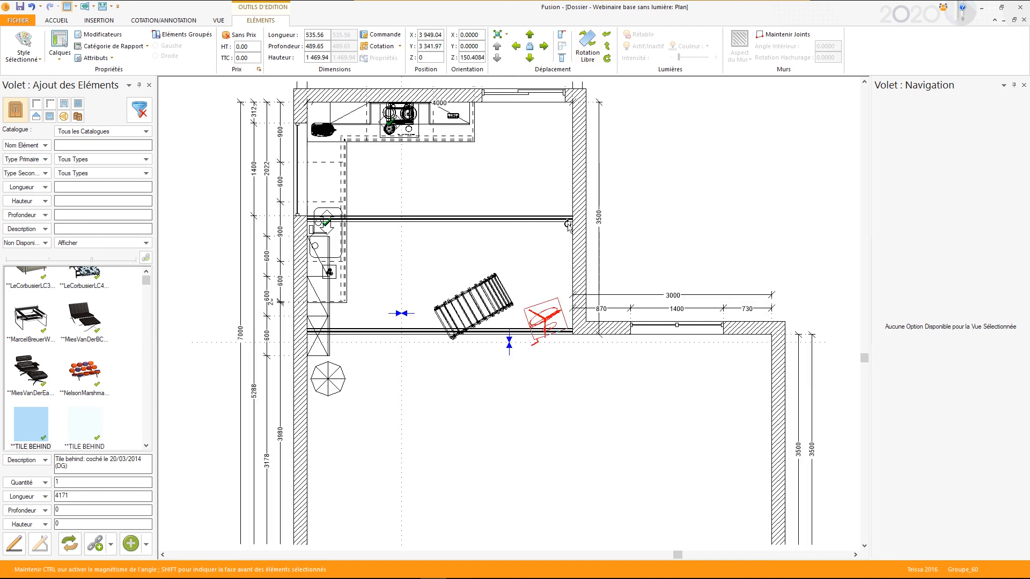
click(415, 219)
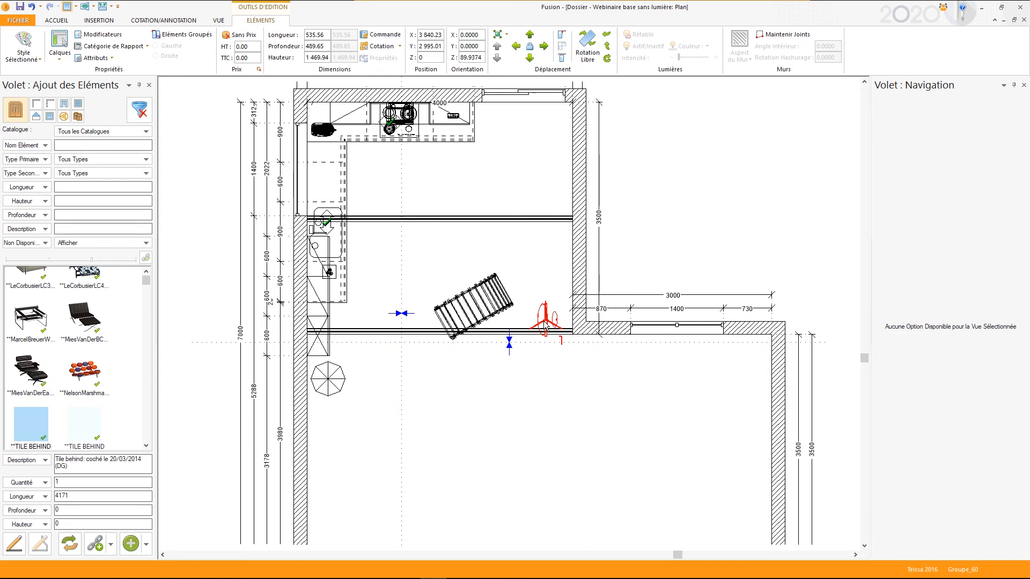
- Finish placing the floor lamp, and in the perspective move the chaise longue forward, towards the viewer
drag(546, 323, 547, 325)
click(535, 399)
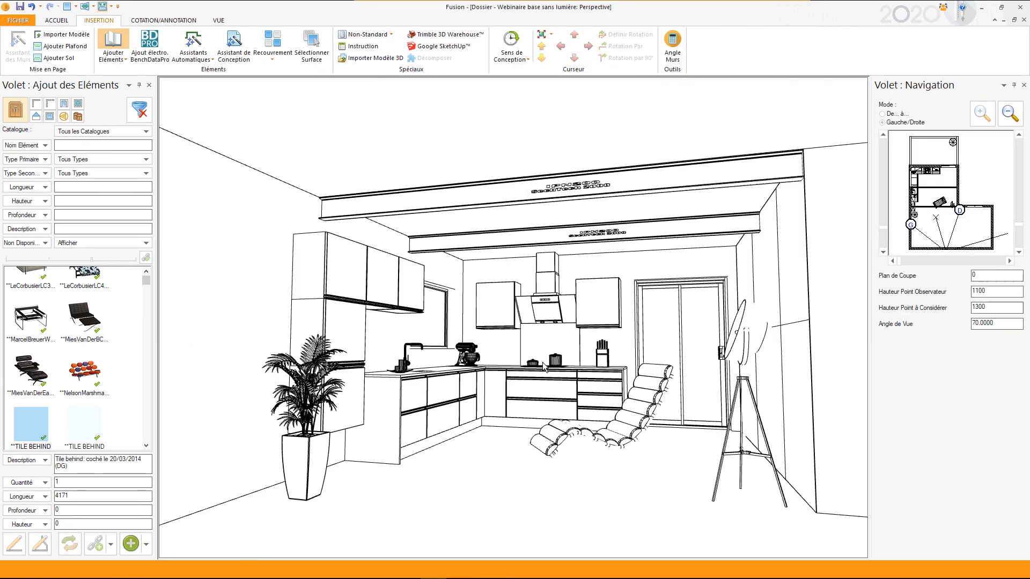
click(615, 446)
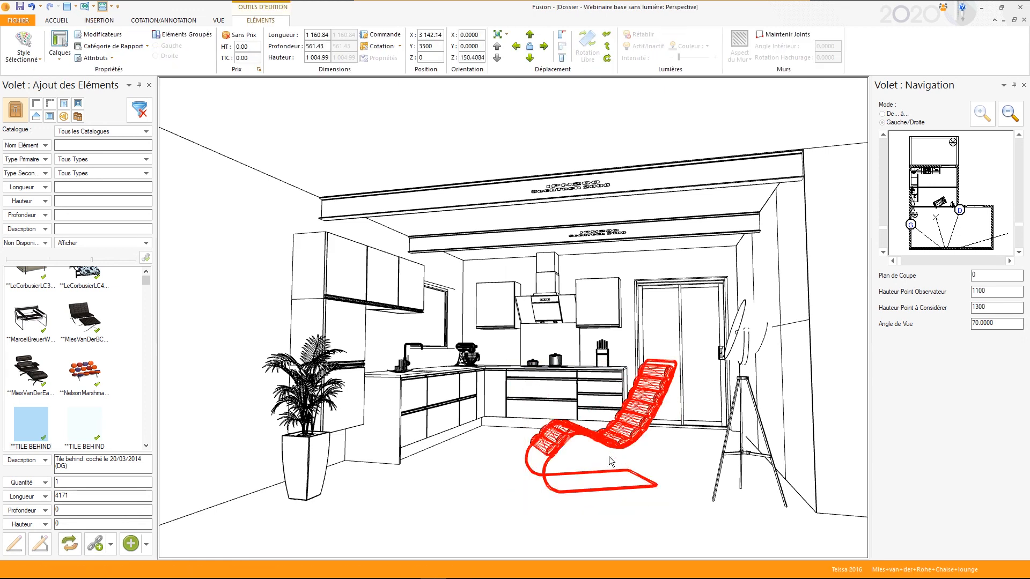
drag(610, 456, 626, 514)
click(664, 526)
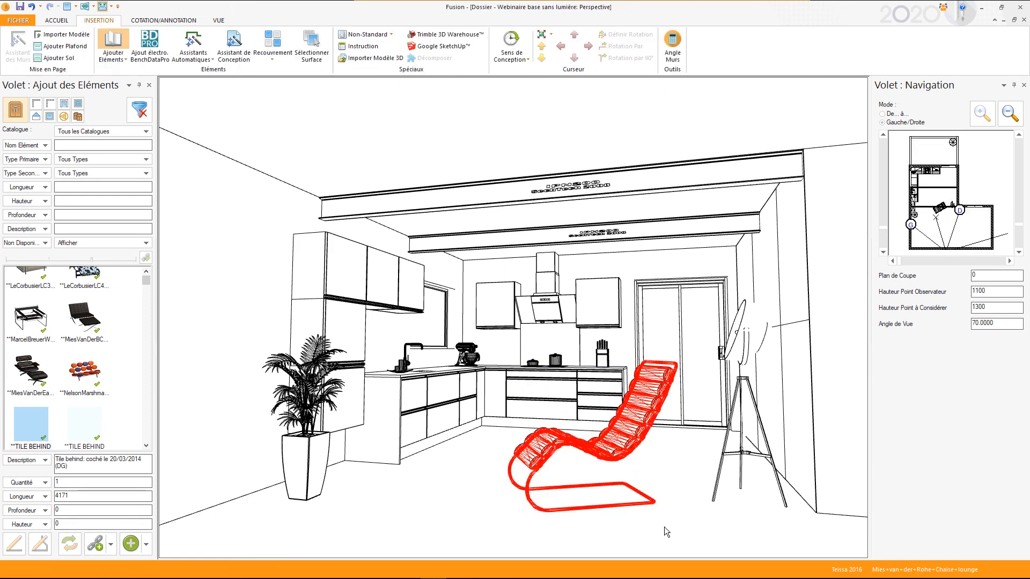
- Show the éclairage layer and render the perspective with the Prévisualisation preset
click(217, 20)
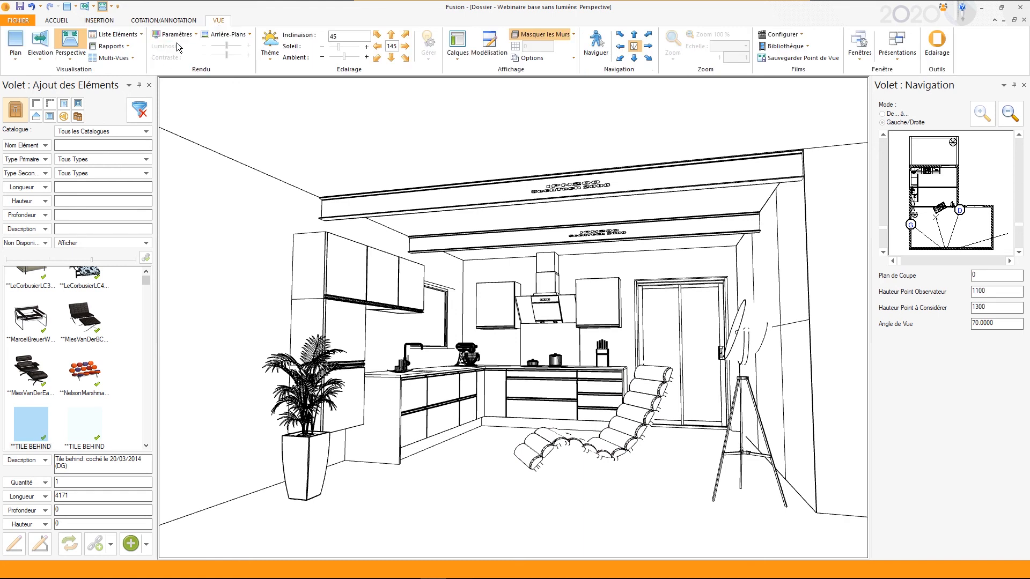
click(460, 58)
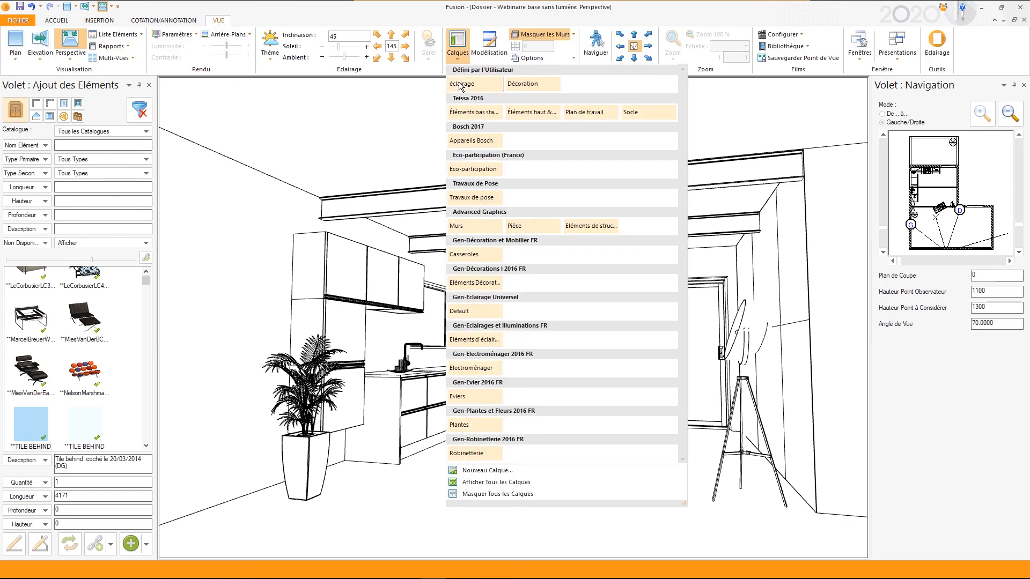
click(460, 85)
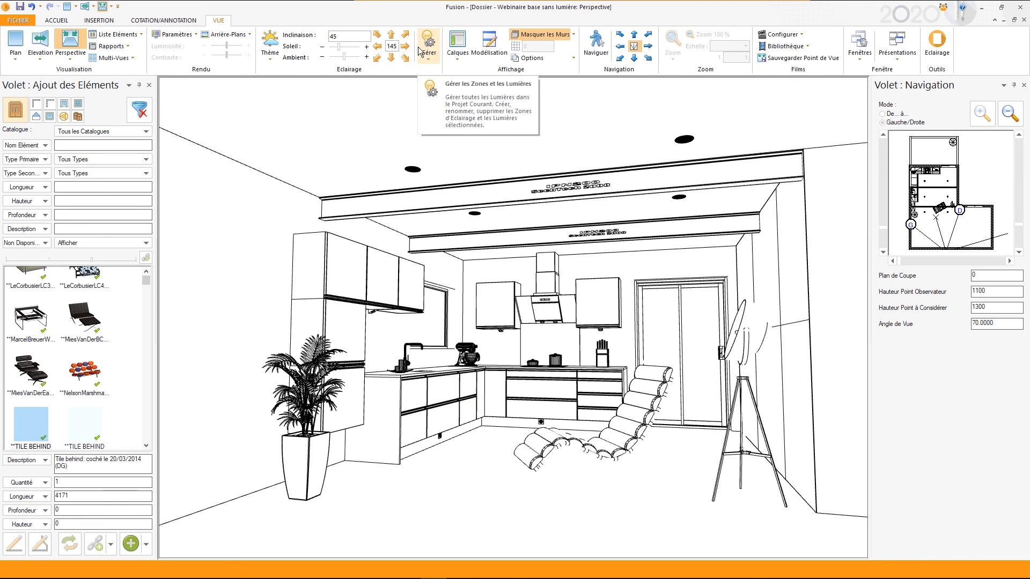
click(173, 35)
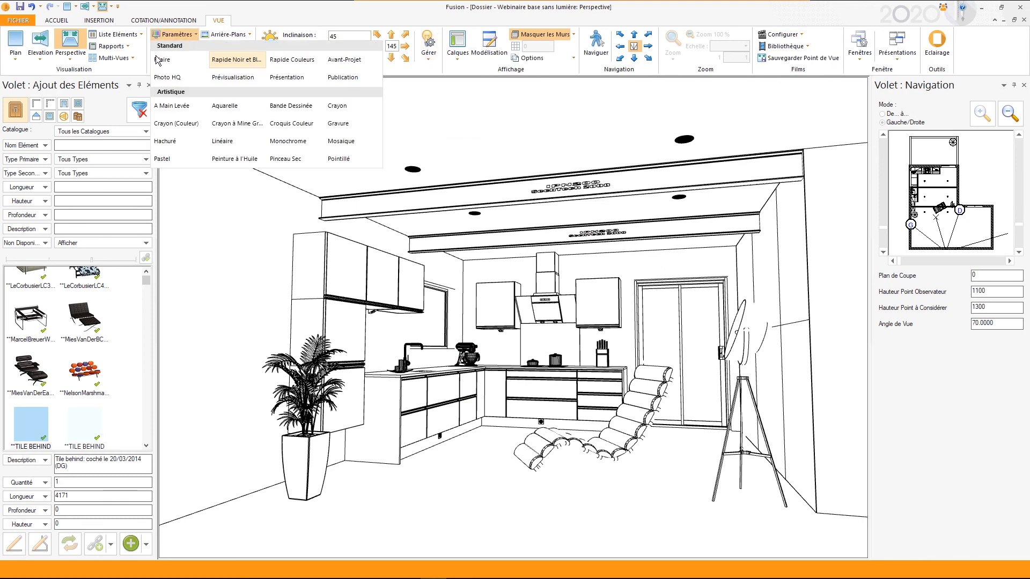
click(233, 77)
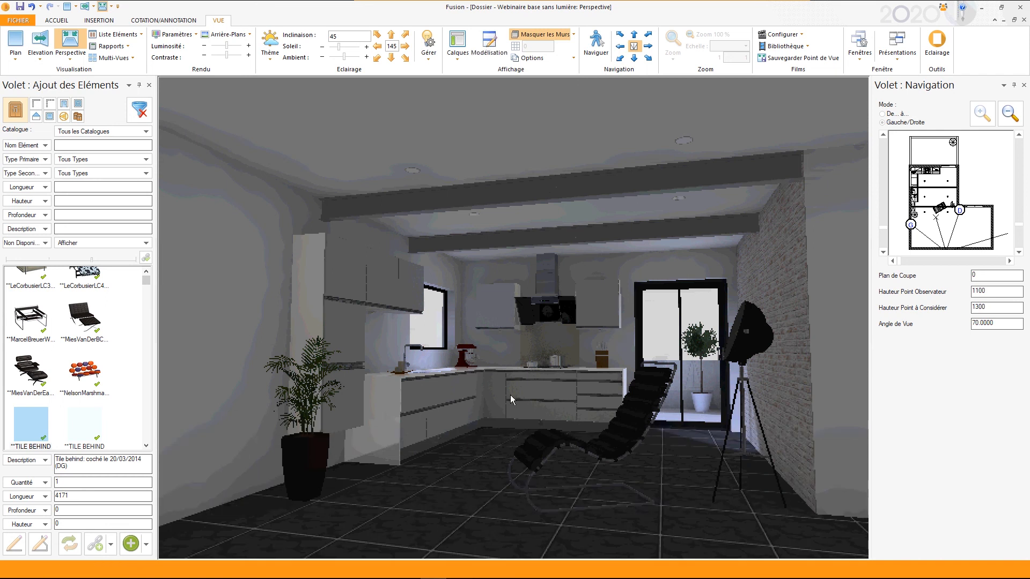
- Switch on the two halogen lights, the three under-cabinet lights and four of the Plafond zone's 60 W bulbs
click(429, 51)
click(442, 84)
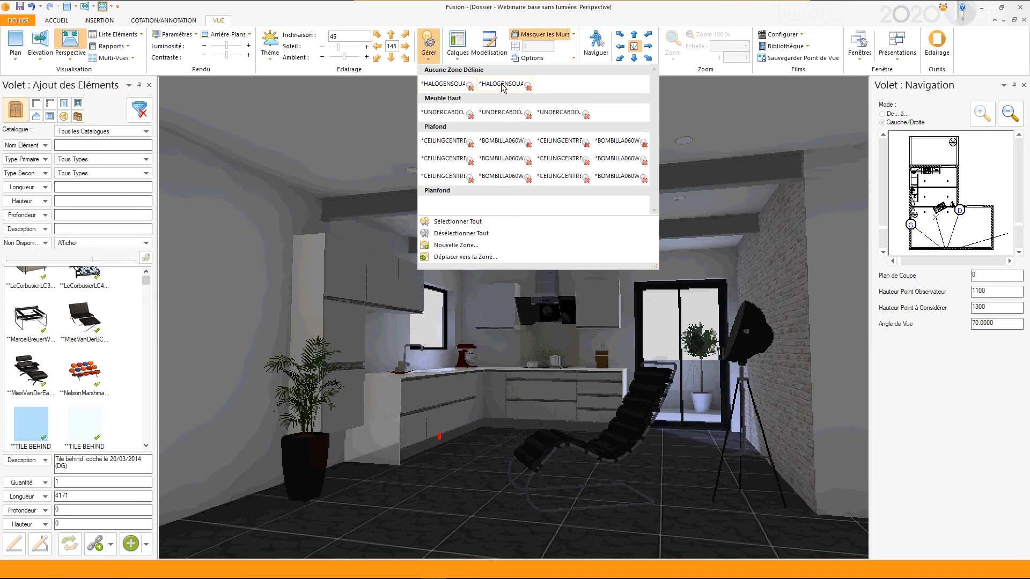
click(502, 83)
click(462, 113)
click(500, 114)
click(546, 113)
click(518, 144)
click(494, 182)
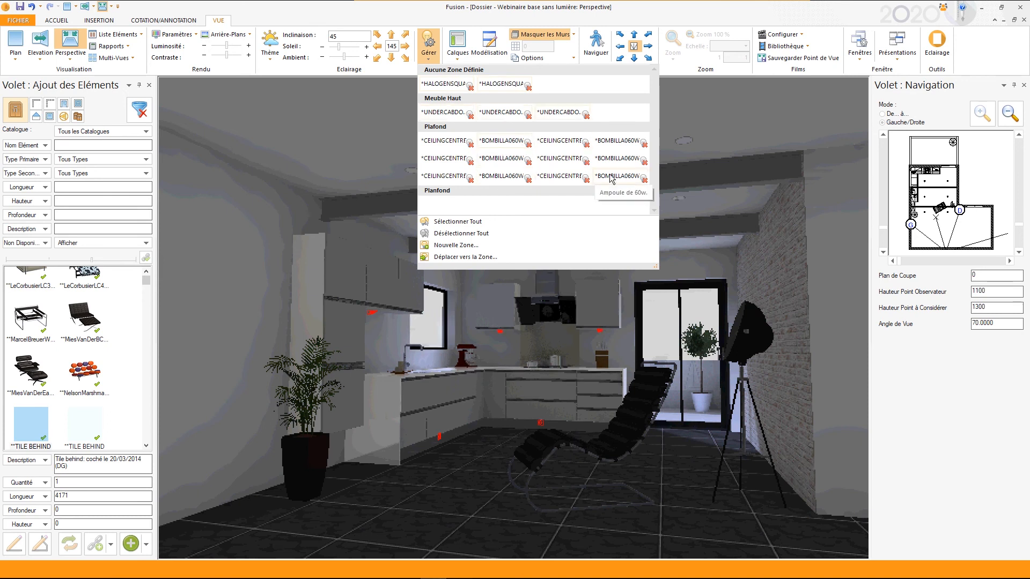
click(612, 178)
click(613, 161)
click(613, 142)
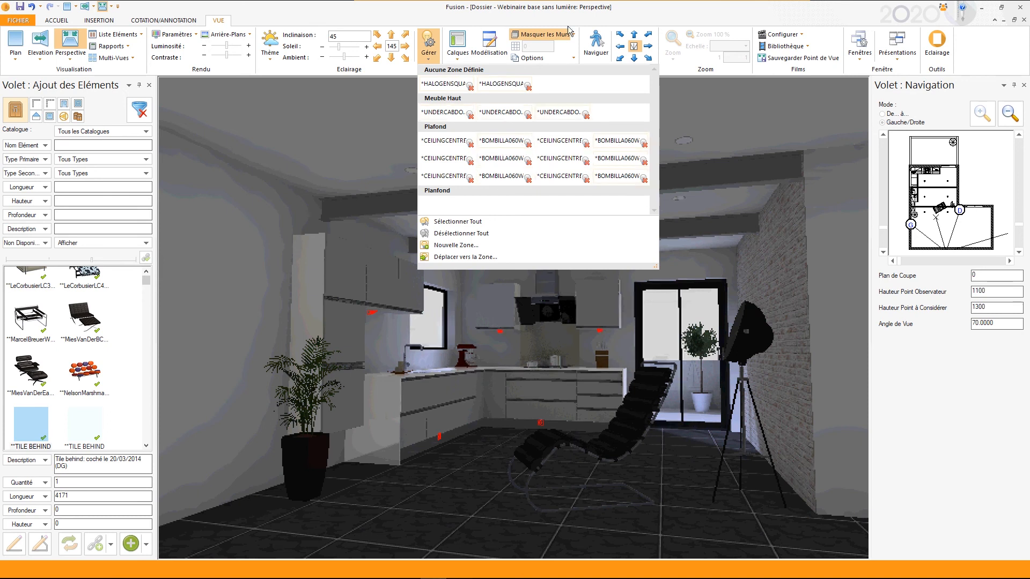
click(317, 19)
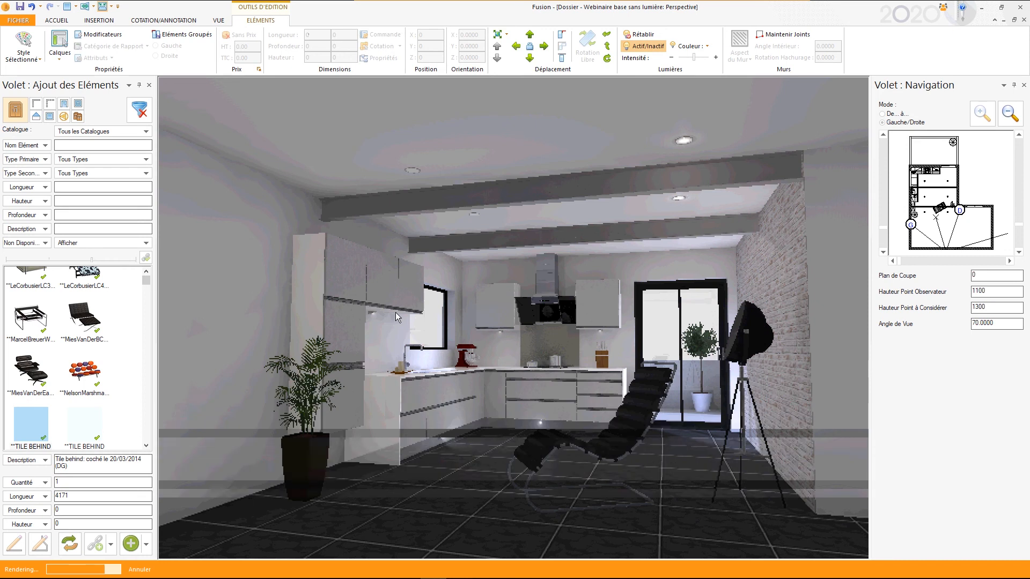
click(675, 521)
- Switch on the two remaining inactive 60 W bulbs in the Plafond lighting zone
click(429, 48)
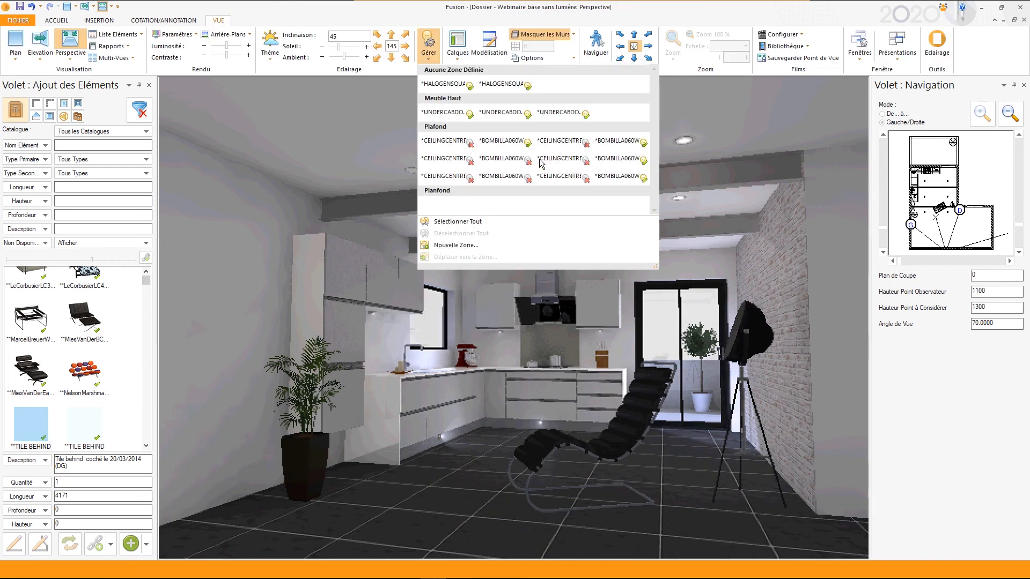
click(504, 177)
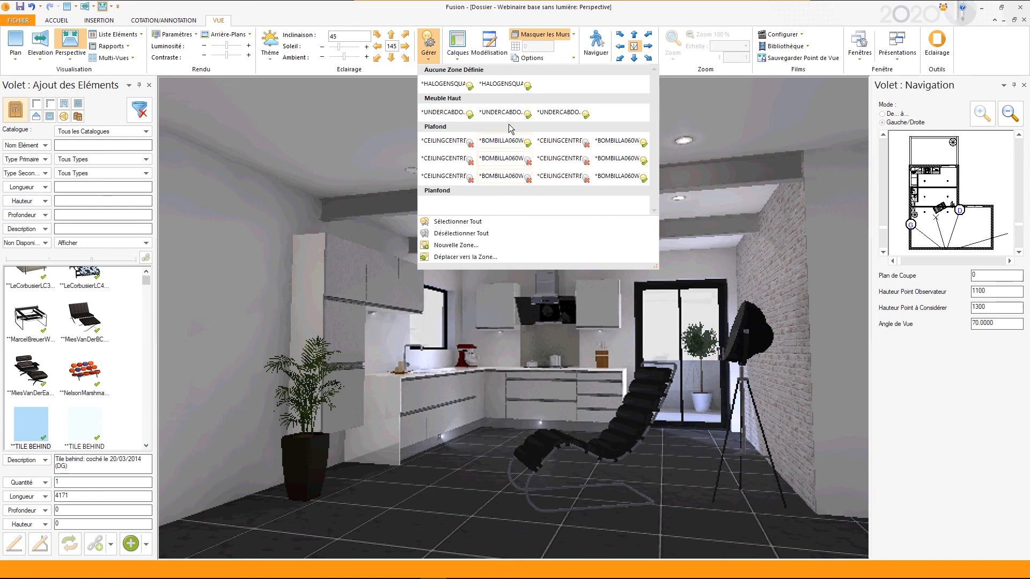
click(241, 24)
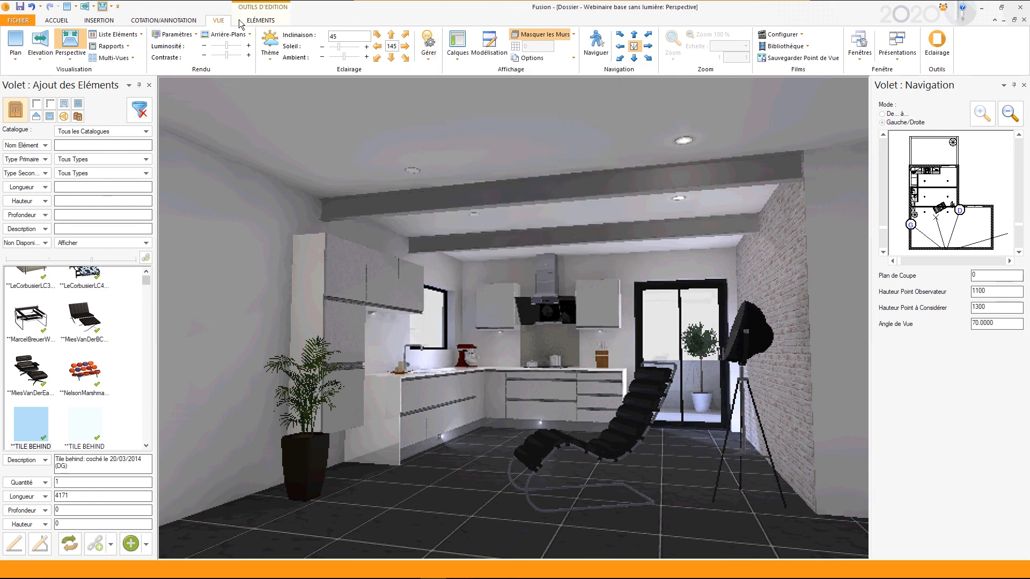
click(260, 21)
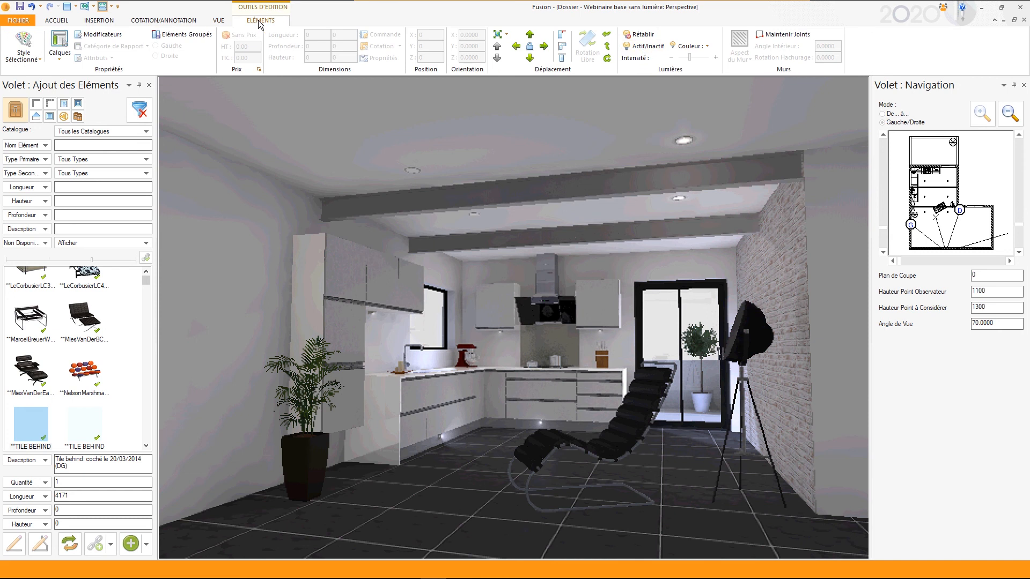
click(641, 46)
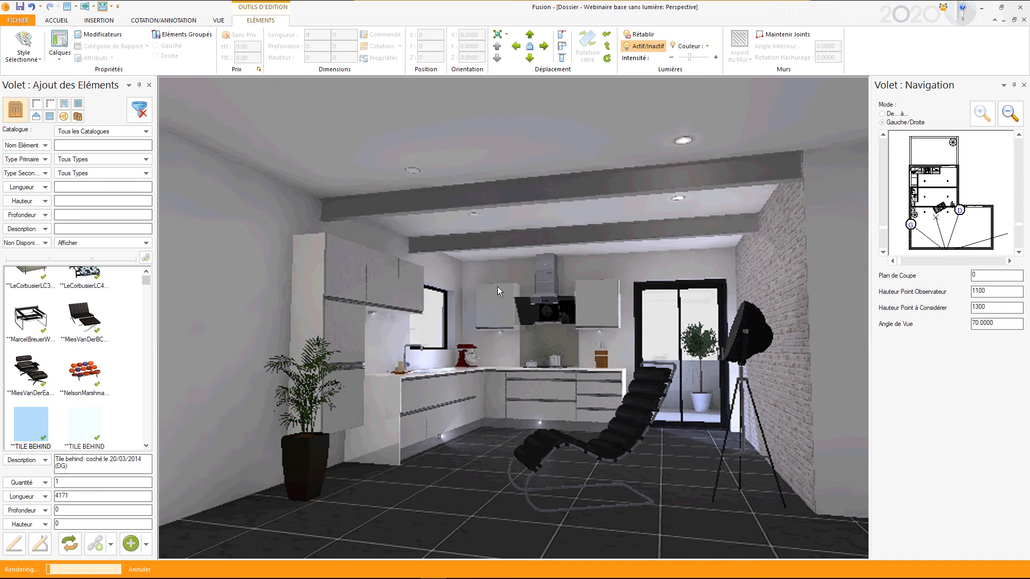
click(507, 376)
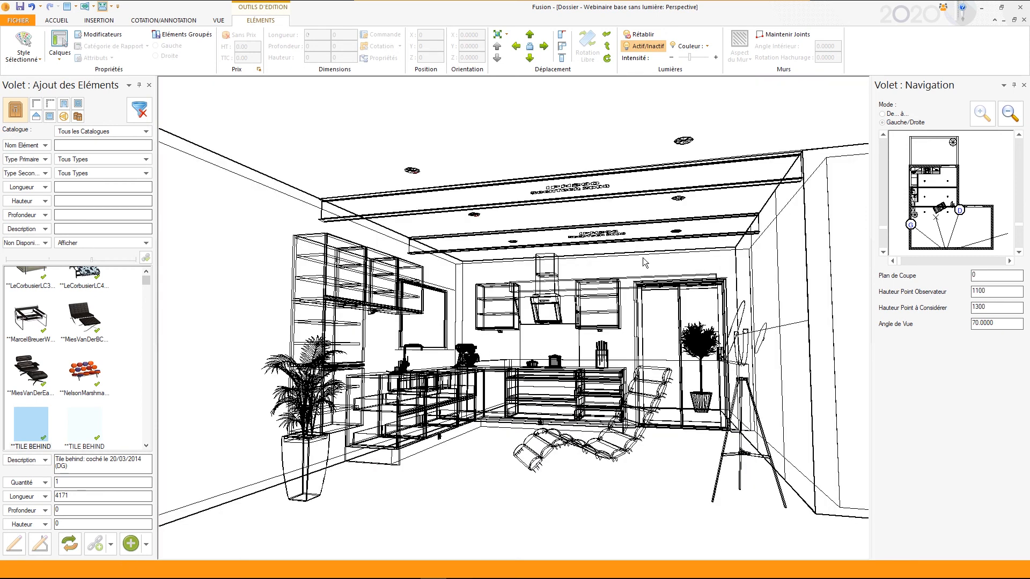
click(219, 22)
click(425, 56)
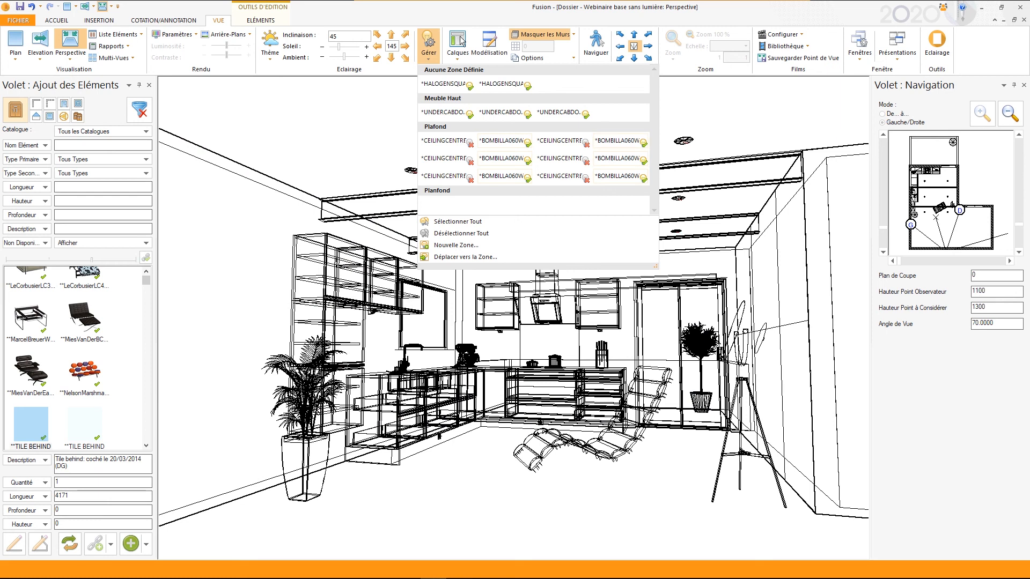
click(346, 22)
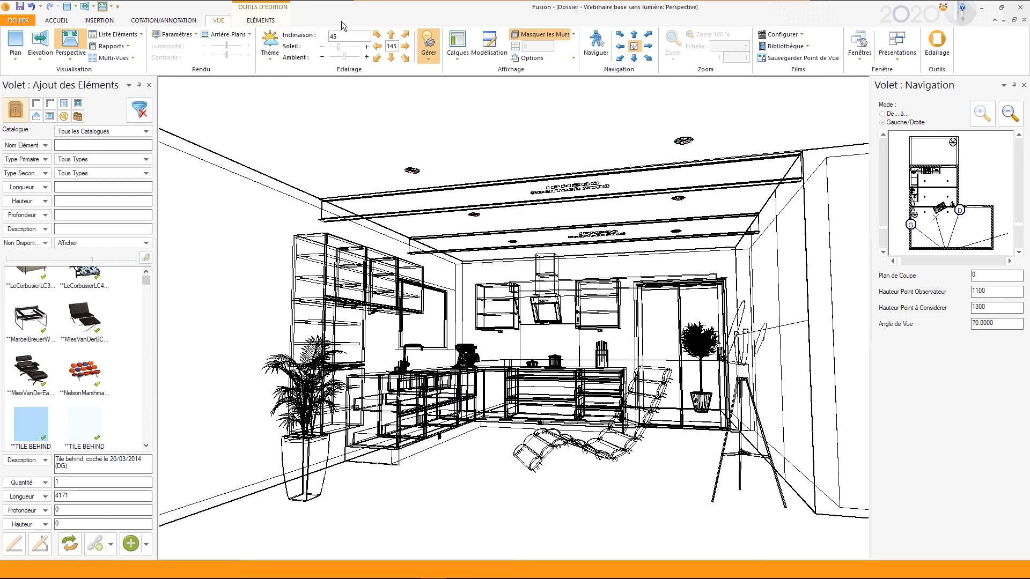
click(269, 21)
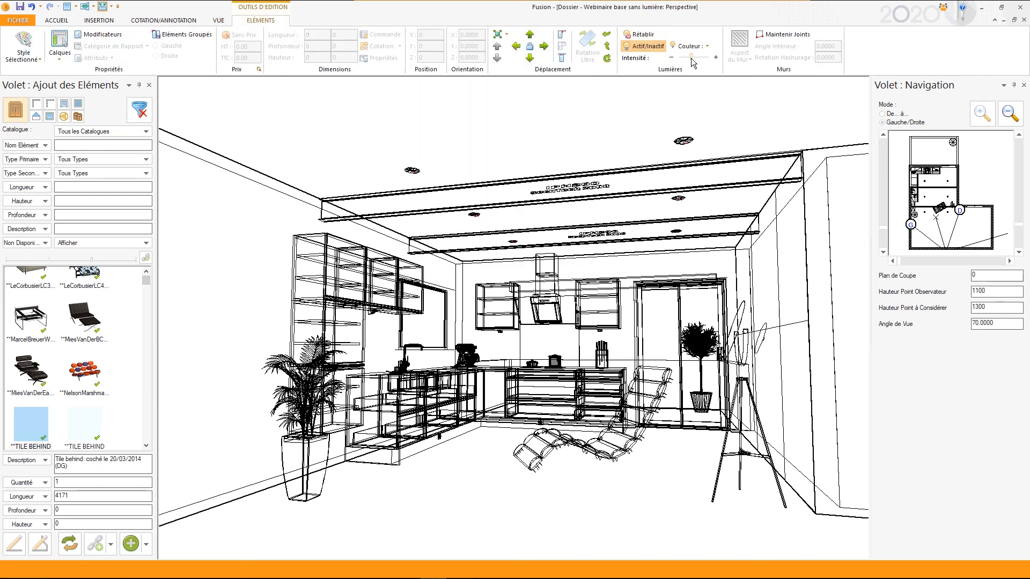
click(219, 22)
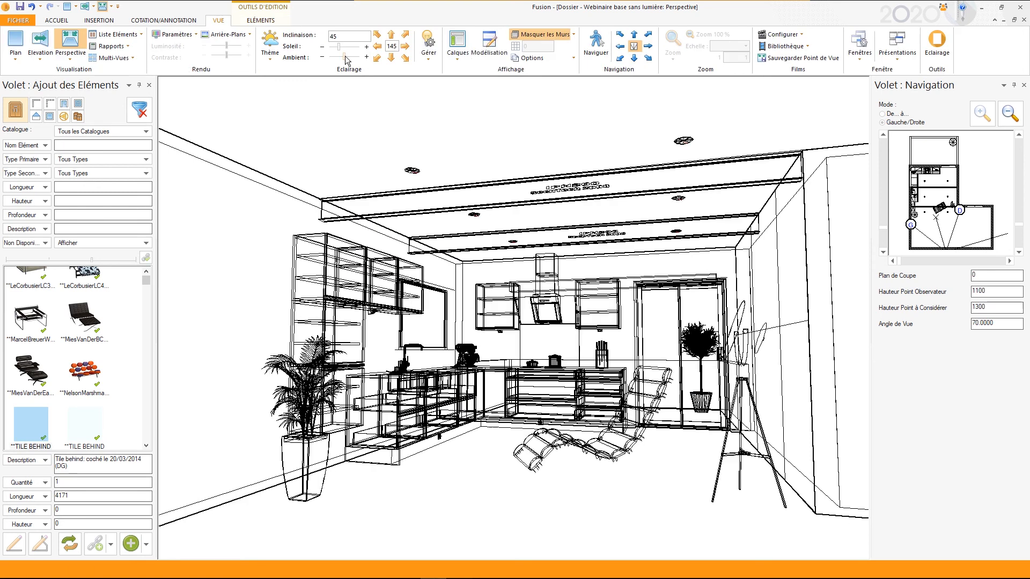
- Render the lit perspective again with the Prévisualisation preset
click(345, 57)
click(173, 35)
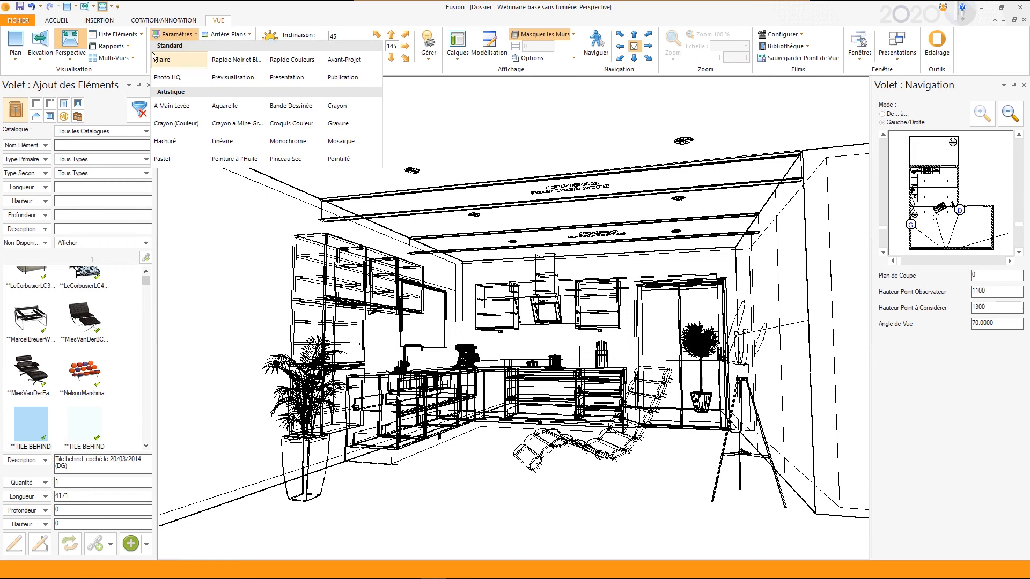
click(241, 79)
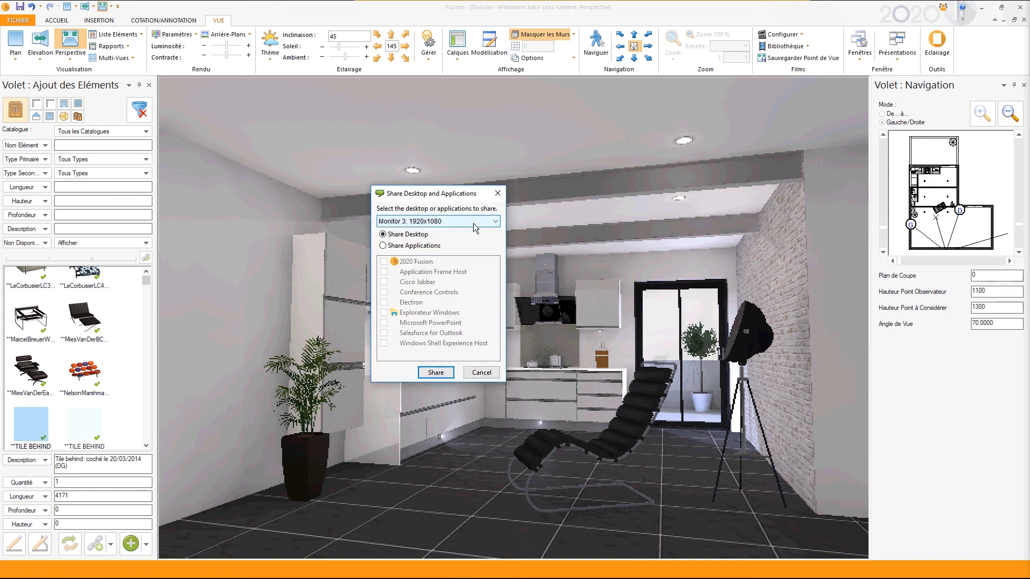
- Share the desktop of Monitor 2: 1920x1080 in the web conference
click(497, 222)
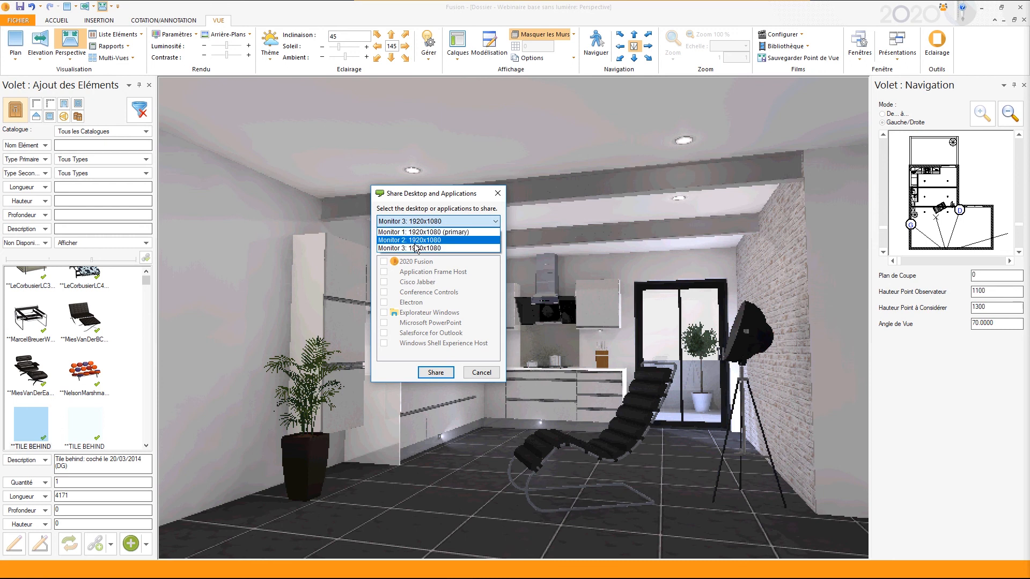
click(405, 248)
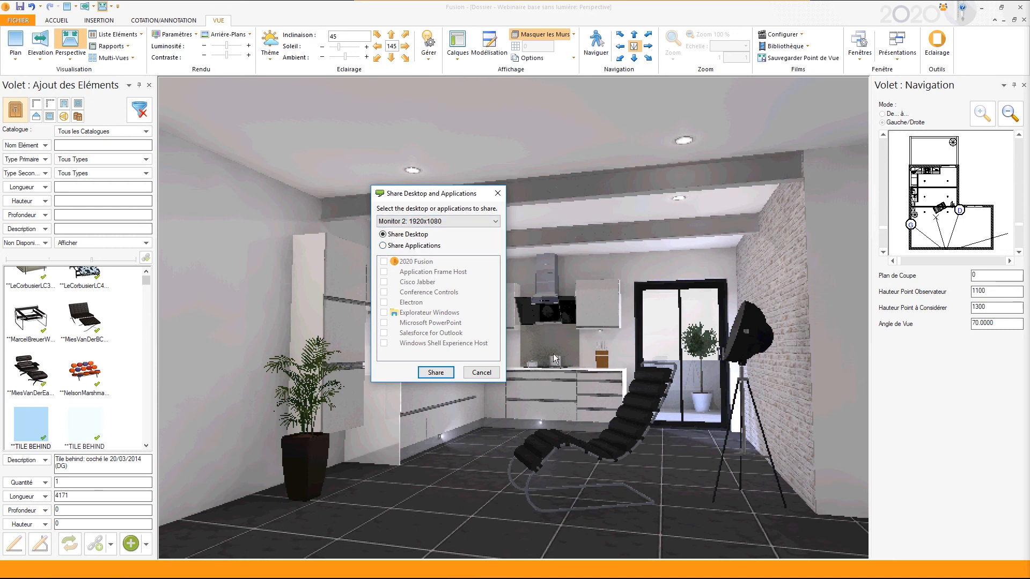
click(435, 373)
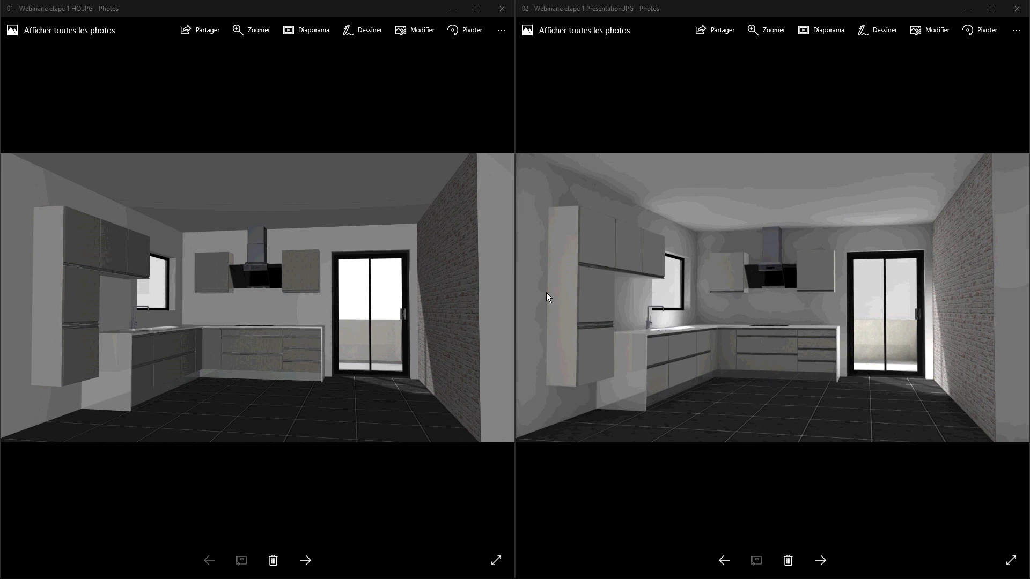
- In Photos, compare the etape 1 HQ and Presentation renders close up around the wall units, sink and window
scroll(206, 335, up, 3)
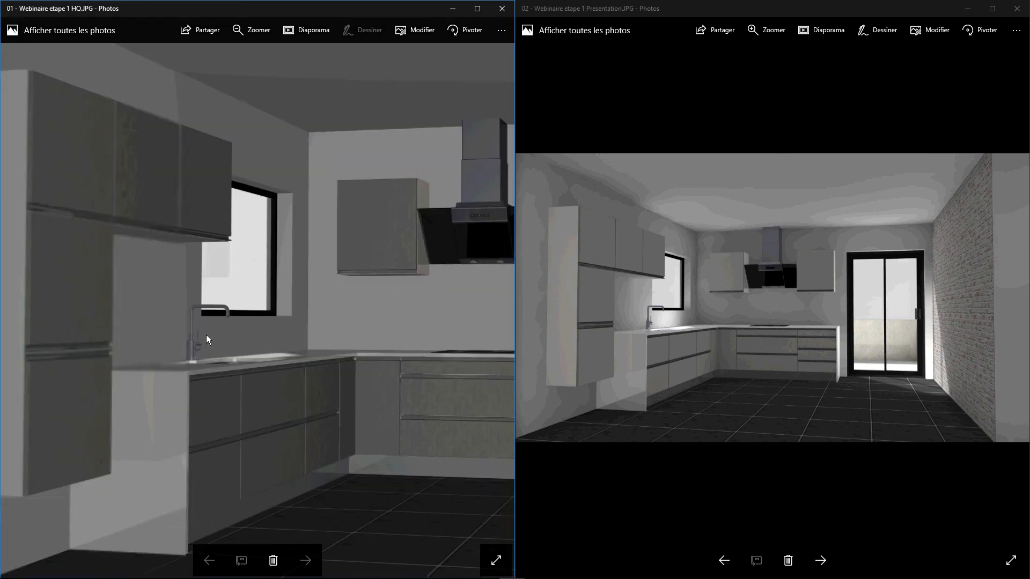
scroll(733, 302, up, 3)
drag(732, 301, 855, 270)
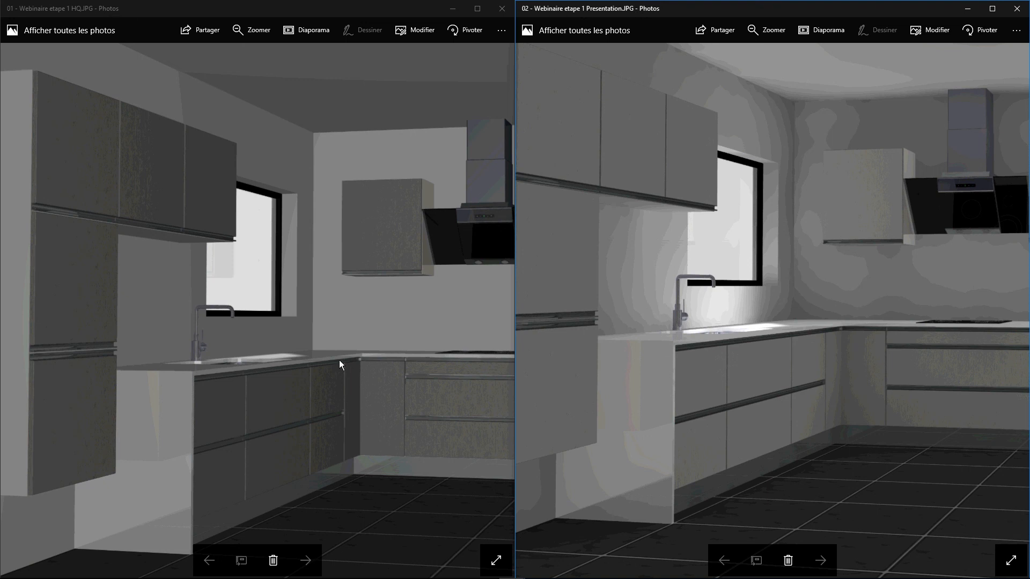
drag(339, 359, 331, 344)
drag(699, 312, 689, 388)
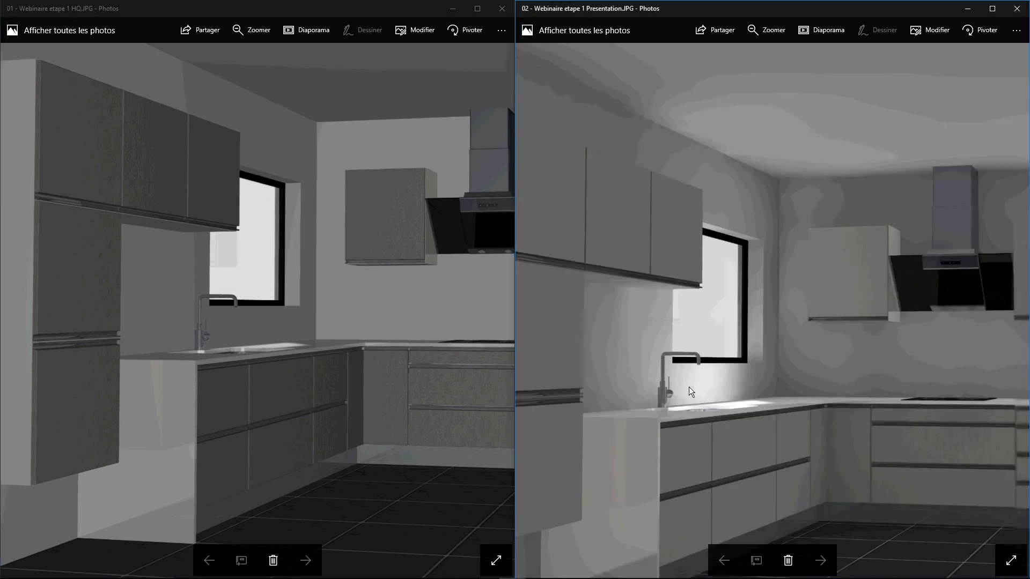
drag(332, 241, 317, 298)
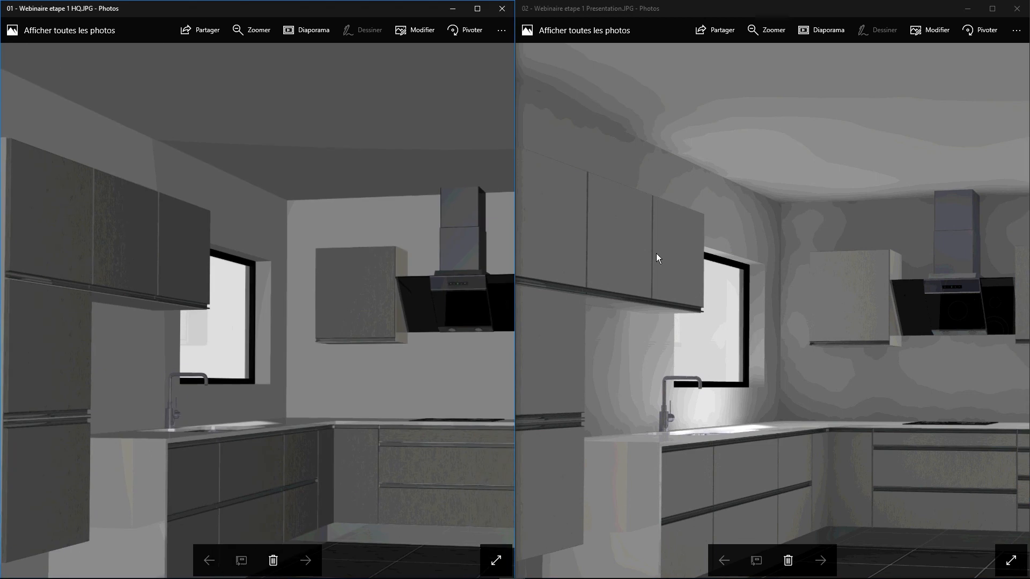
scroll(655, 253, up, 2)
scroll(299, 368, up, 2)
scroll(298, 368, down, 1)
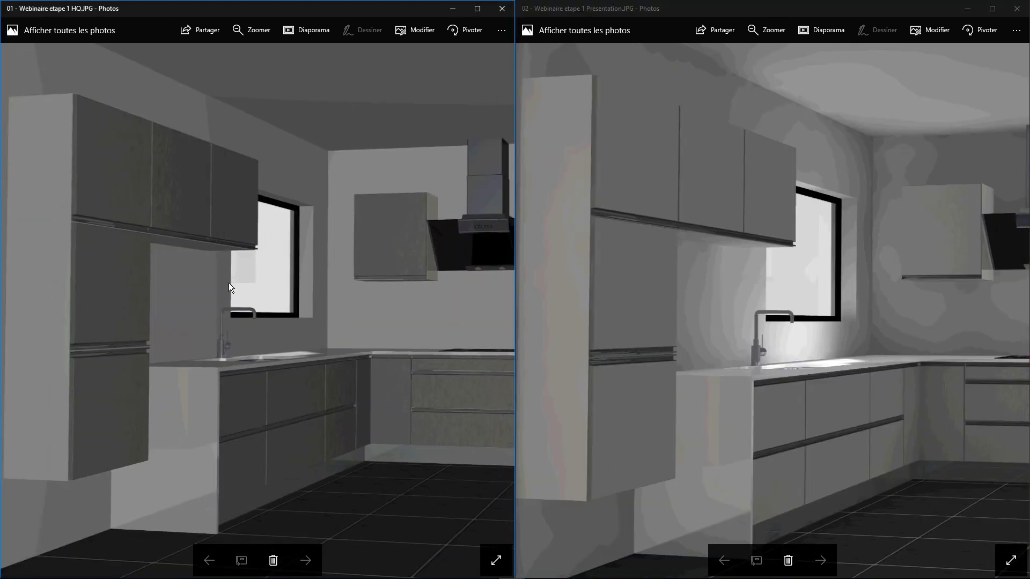
scroll(700, 339, down, 3)
- Compare the full HQ and Presentation renders of the kitchen side by side, advancing both viewers through etape 2 to etape 3
key(ctrl+0)
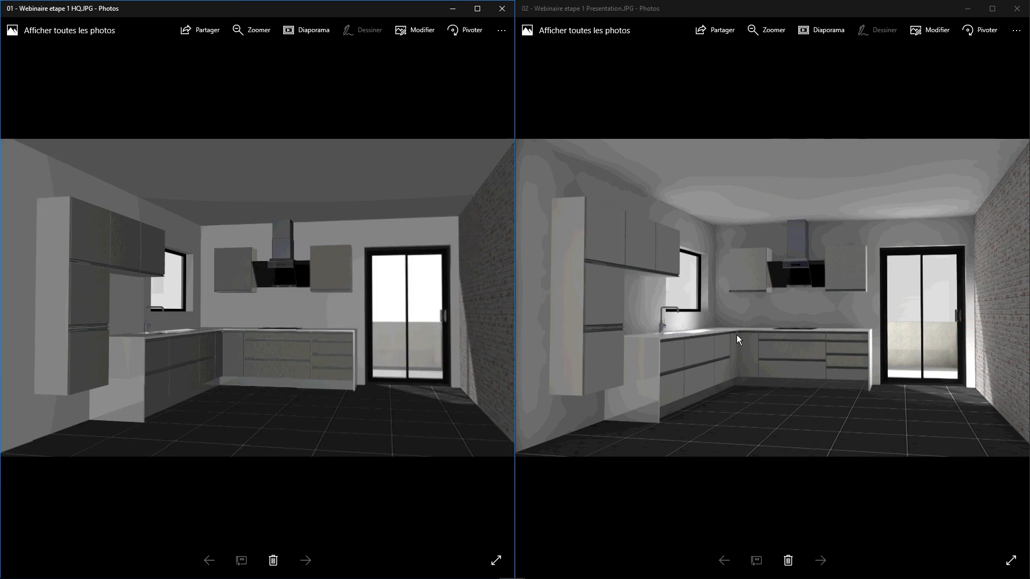
scroll(297, 401, down, 1)
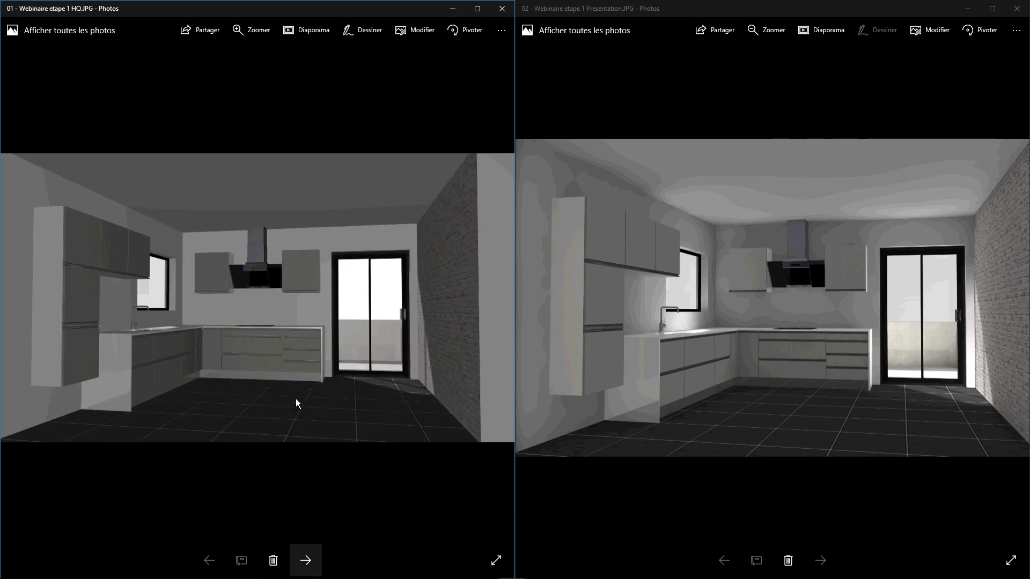
click(305, 559)
click(823, 402)
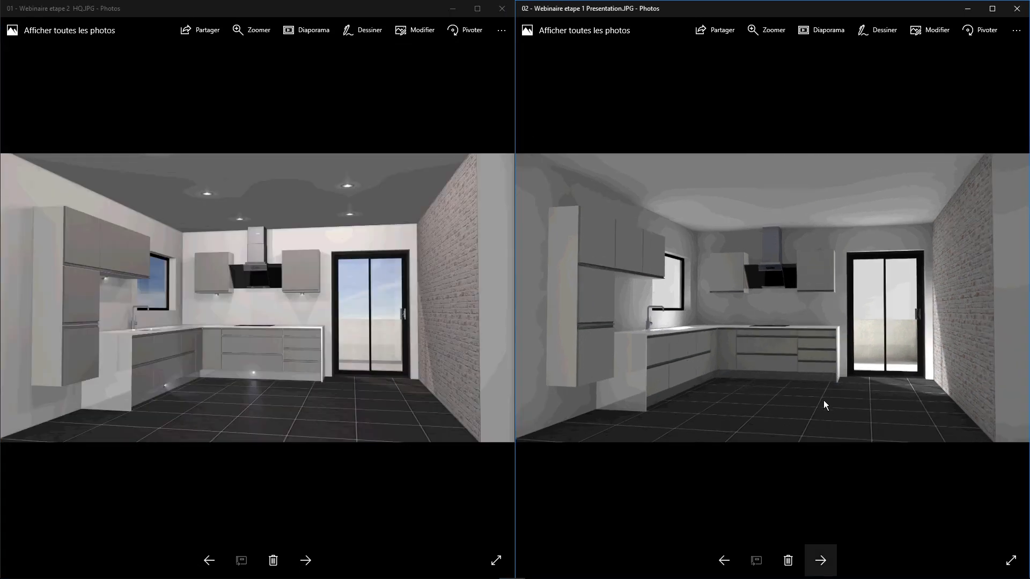
click(821, 561)
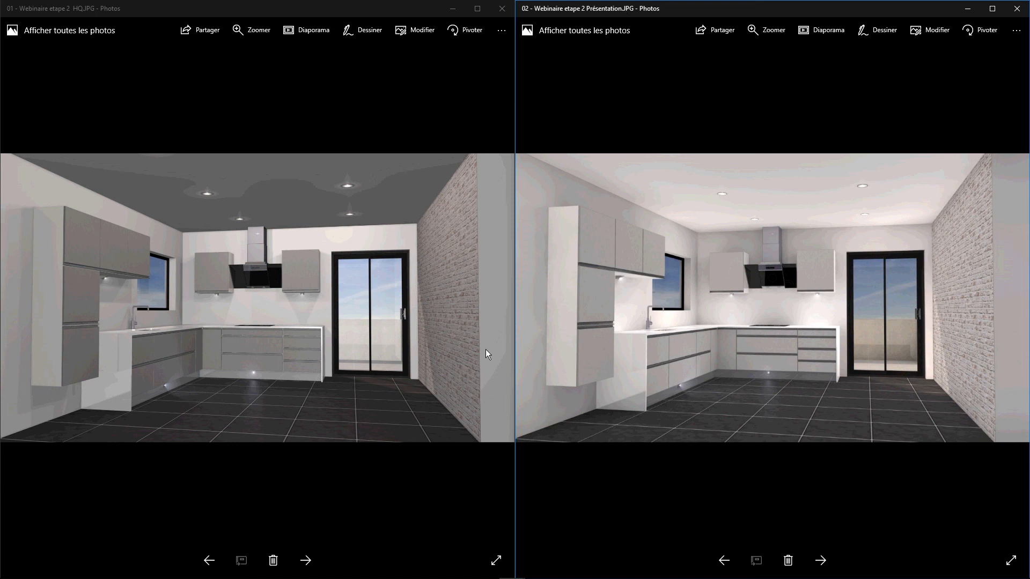
click(306, 561)
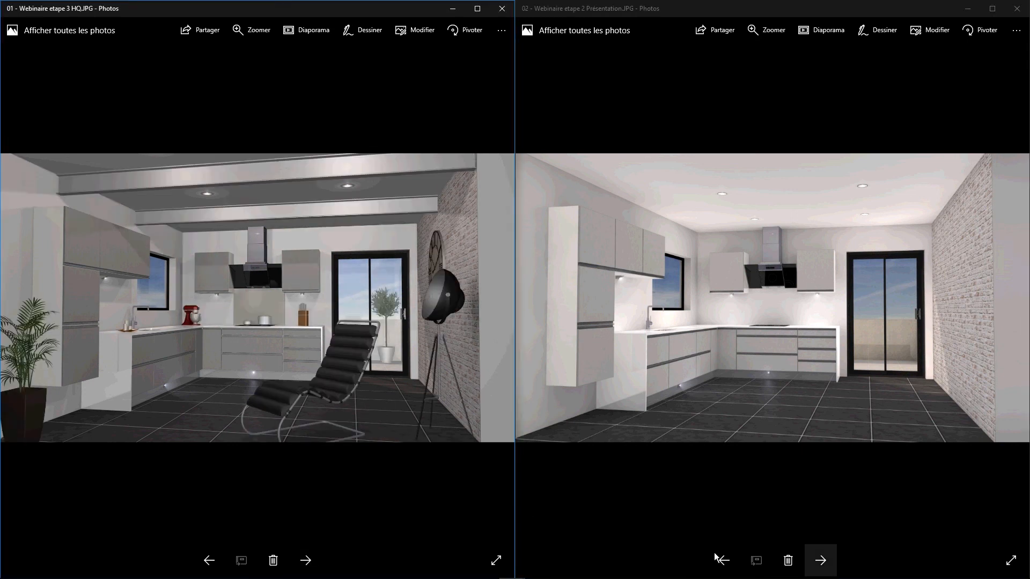
click(820, 561)
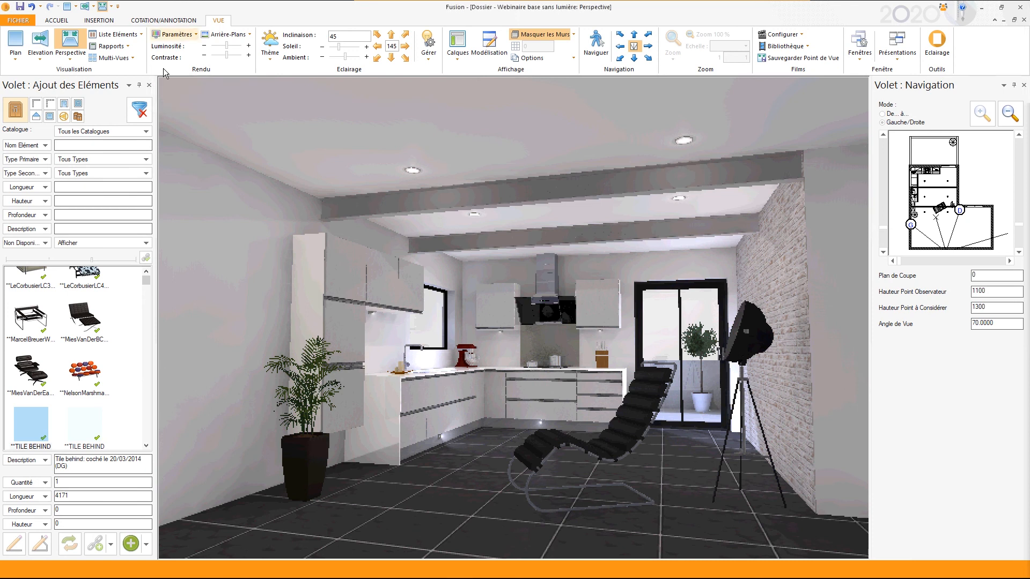
click(173, 33)
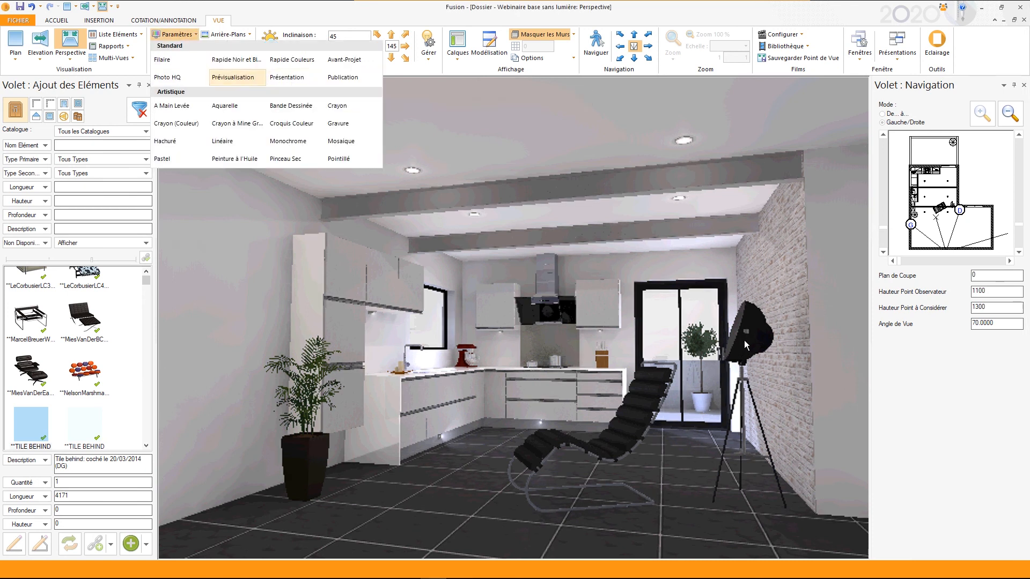
click(676, 527)
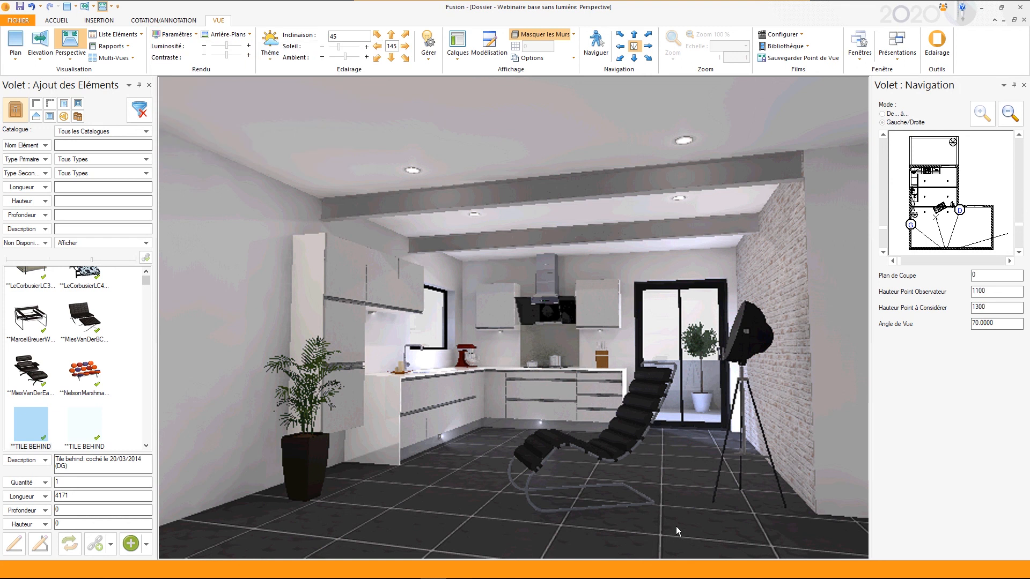
- Place a 60 W bulb (*BOMBILLA060W) from the Gen-Eclairages et Illuminations FR catalogue in the plan view, near the tripod floor lamp
click(114, 133)
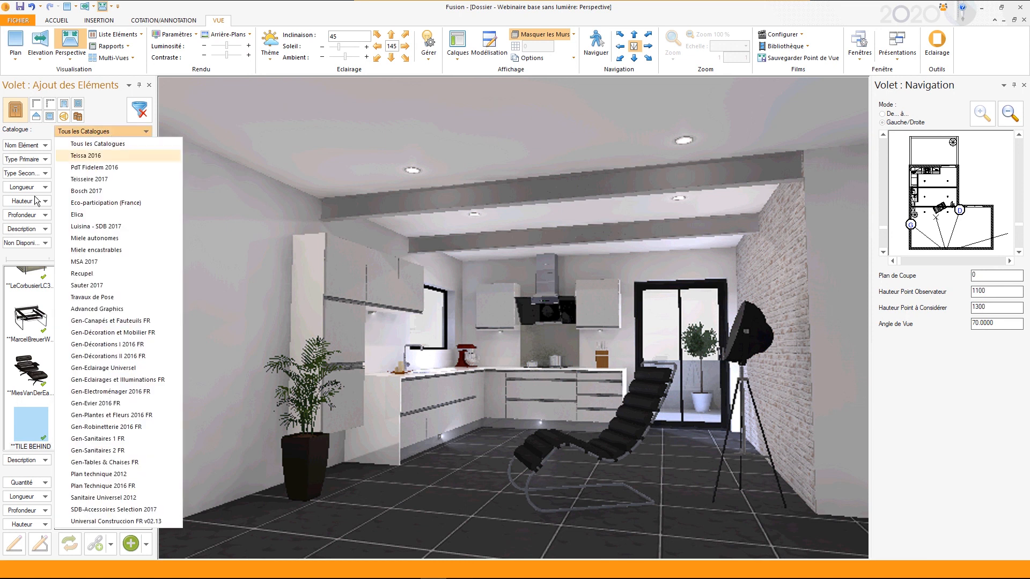
click(91, 379)
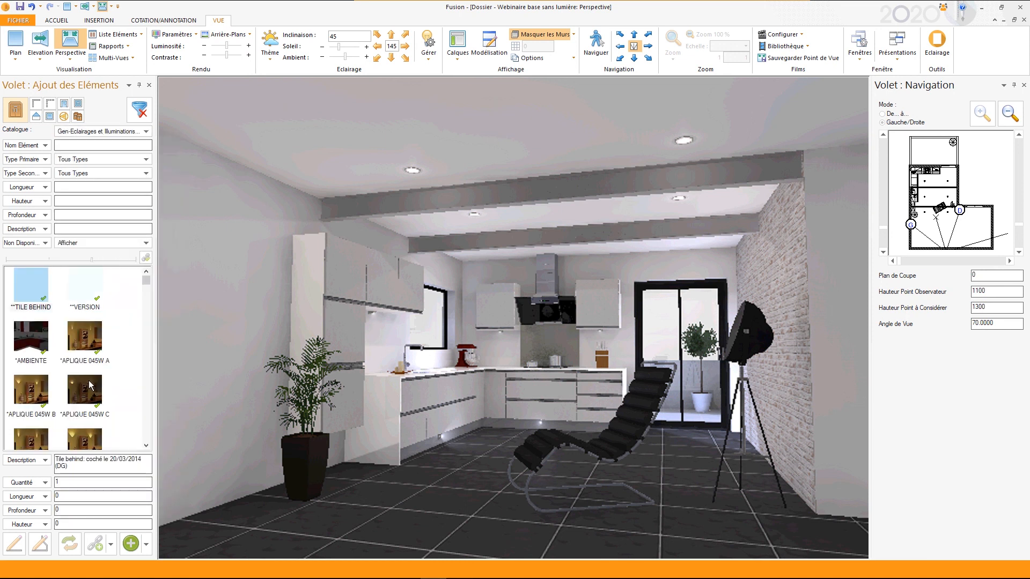
scroll(86, 391, down, 5)
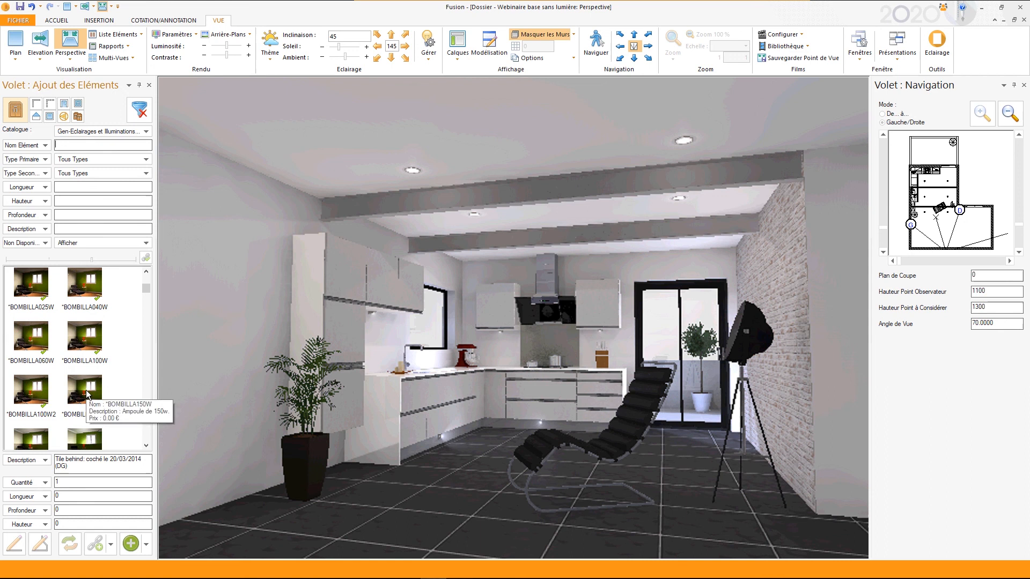
click(85, 339)
click(46, 336)
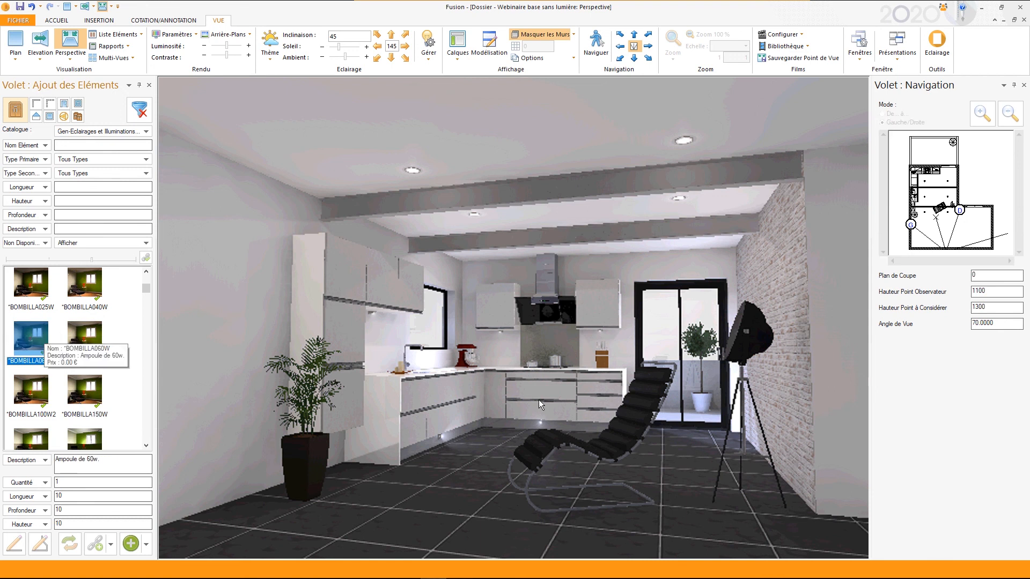
click(15, 41)
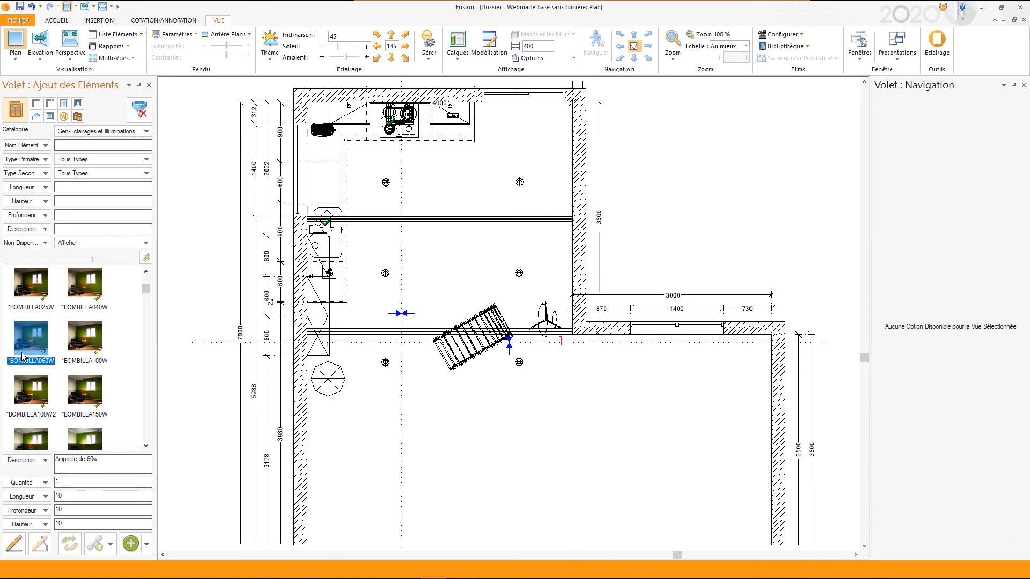
drag(281, 290, 521, 306)
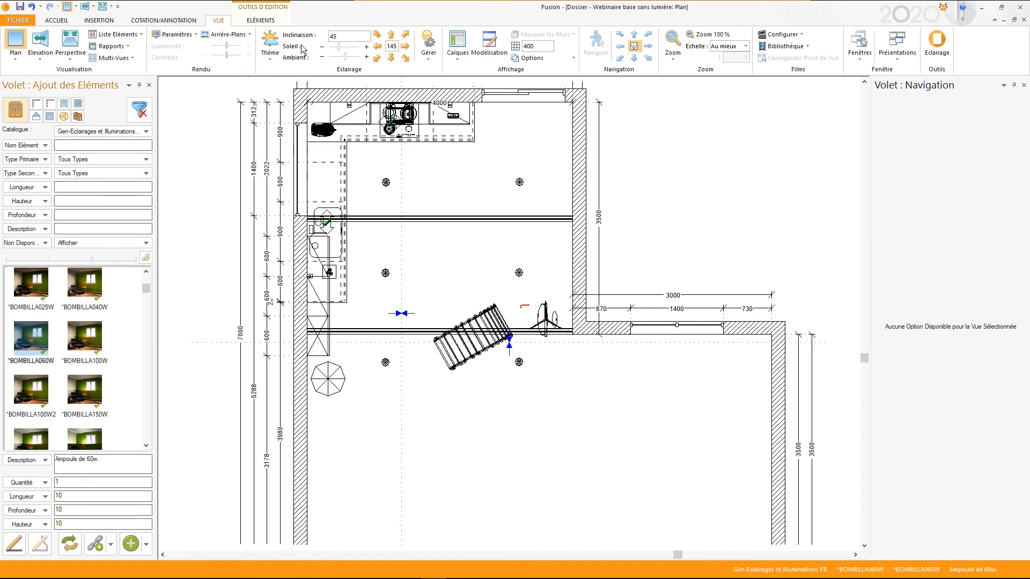
- Set the placed bulb's length and depth to 60 each
click(261, 20)
click(319, 37)
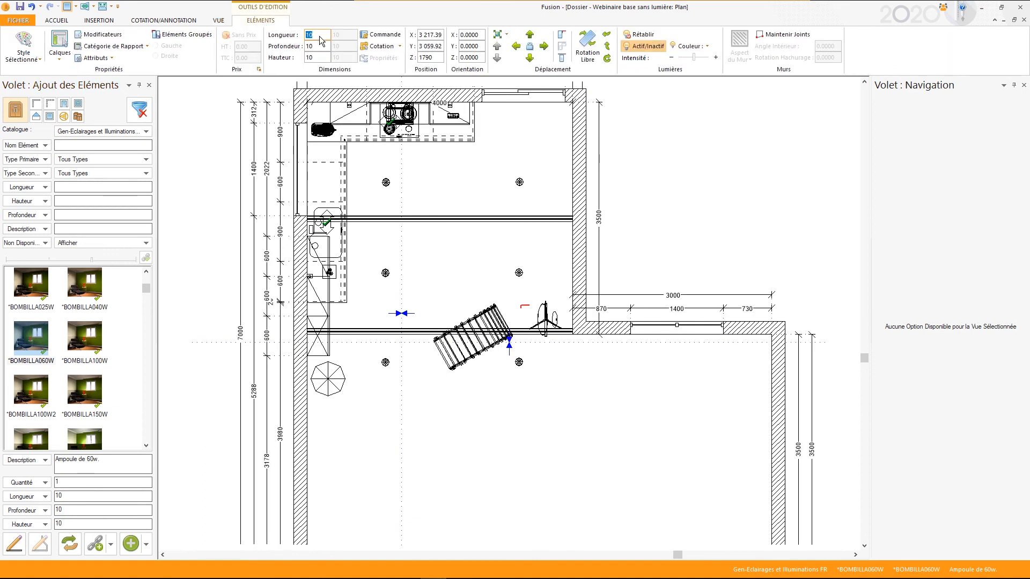
text(60)
key(Tab)
text(60)
key(Tab)
- Move the bulb in plan onto the centre of the floor lamp, at about X 3586, Y 3245
scroll(526, 322, up, 3)
scroll(526, 323, up, 4)
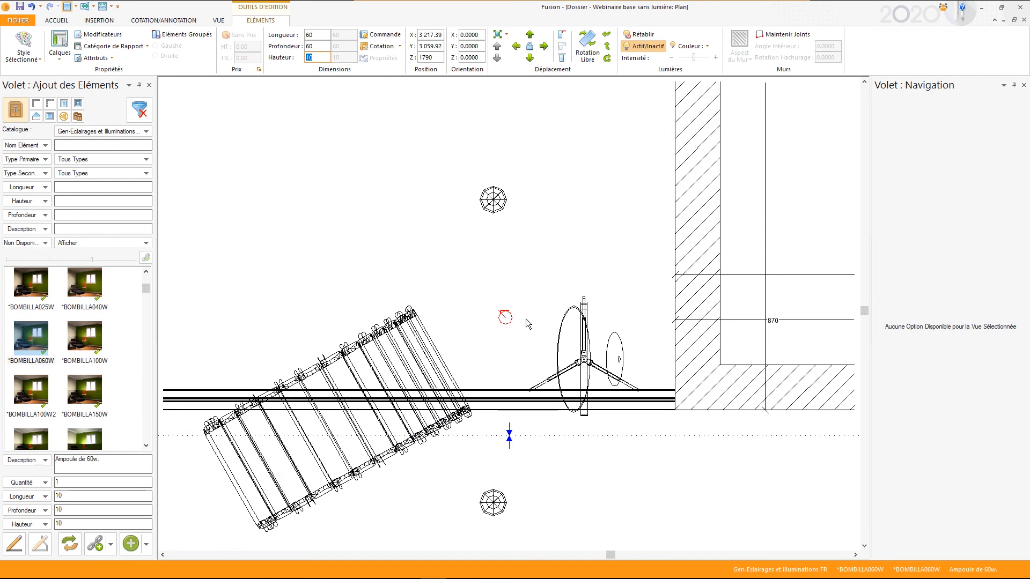
drag(504, 317, 588, 364)
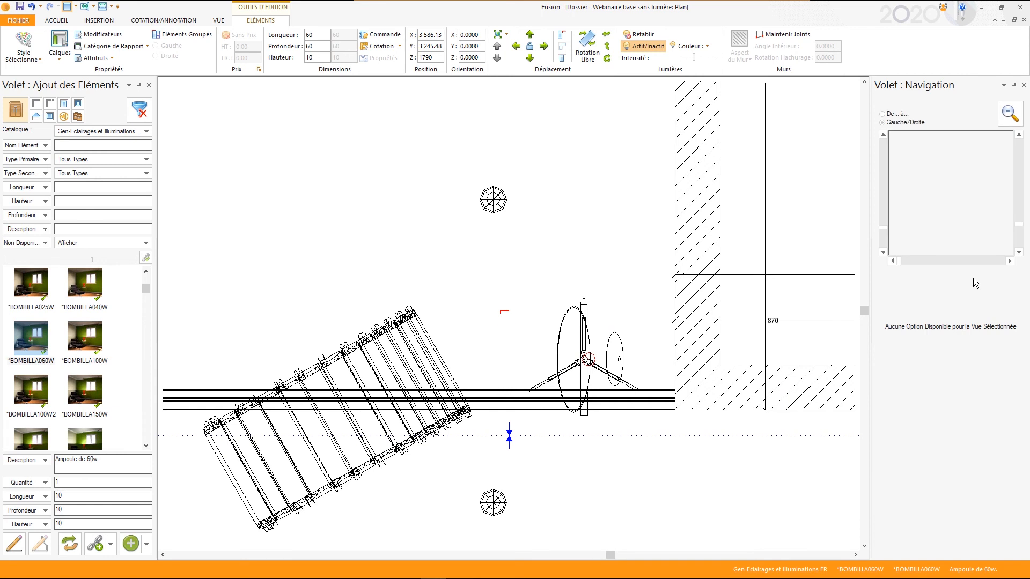
- In the side wall's elevation, lower the bulb into the floor lamp's shade at about Z 1219, and return to the perspective
click(958, 193)
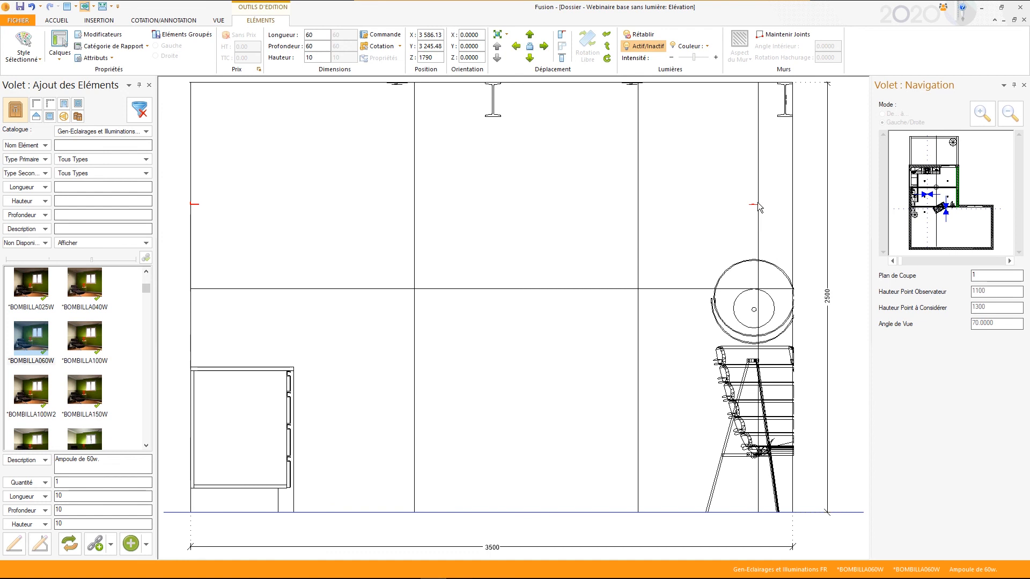
drag(755, 207, 754, 310)
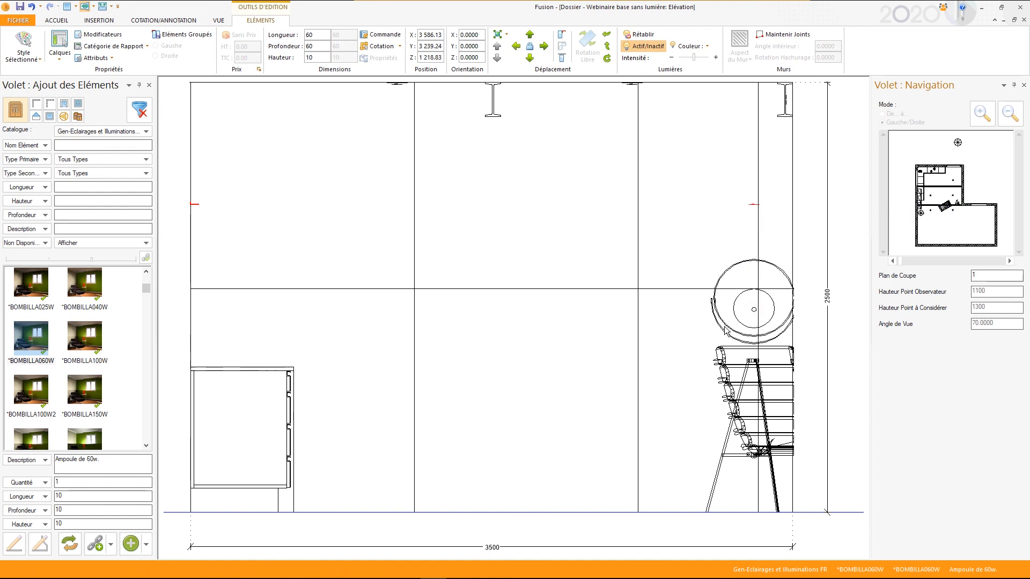
click(699, 330)
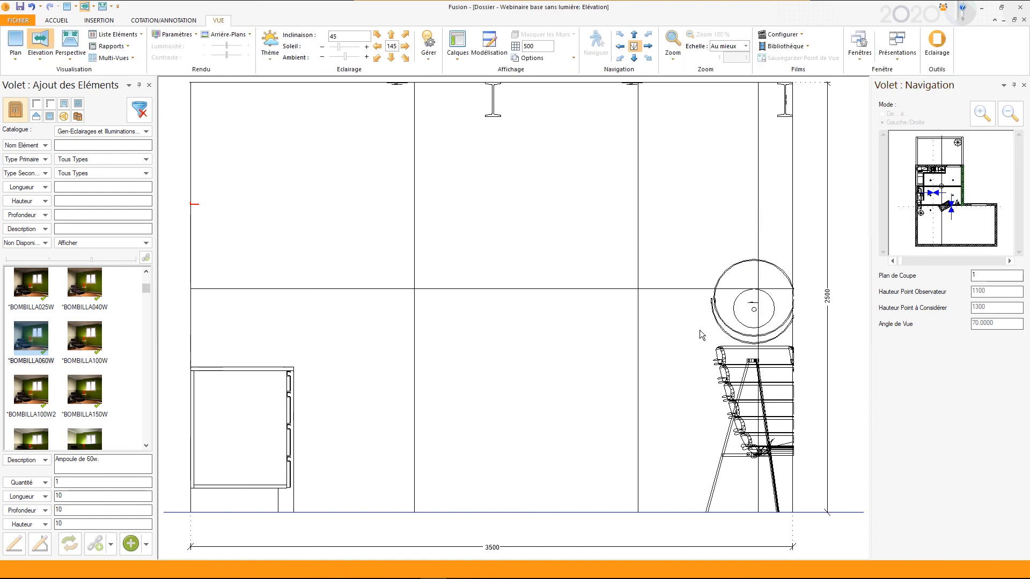
key(ctrl+Tab)
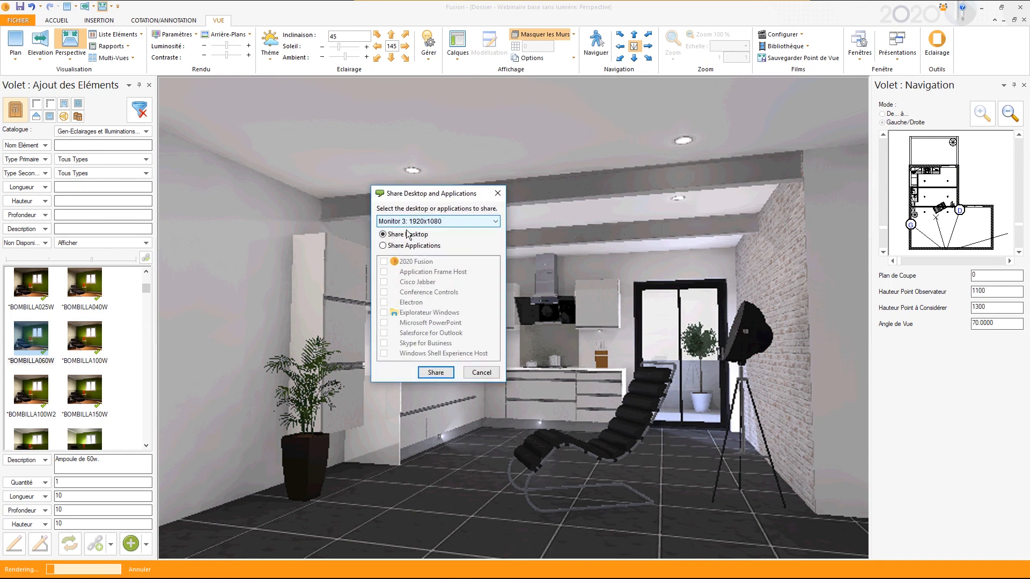
- Share the desktop of Monitor 2: 1920x1080 again in the web conference
click(411, 221)
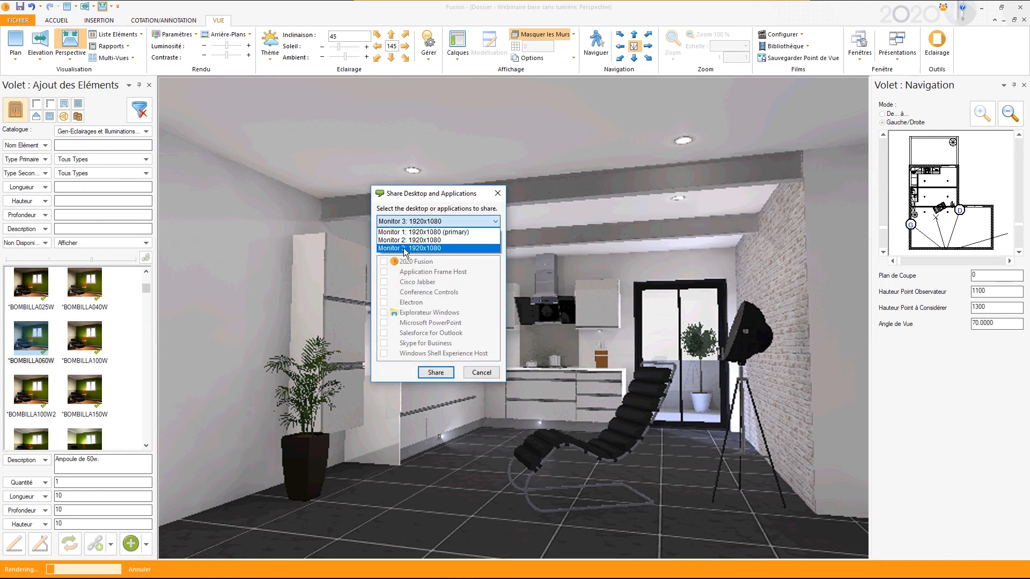
click(403, 249)
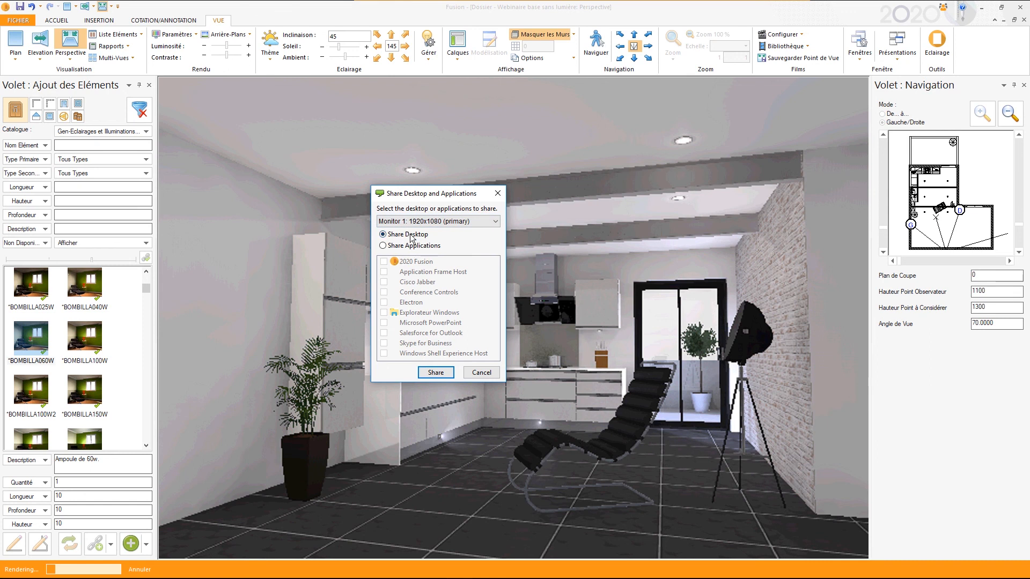
click(411, 222)
click(410, 240)
click(438, 374)
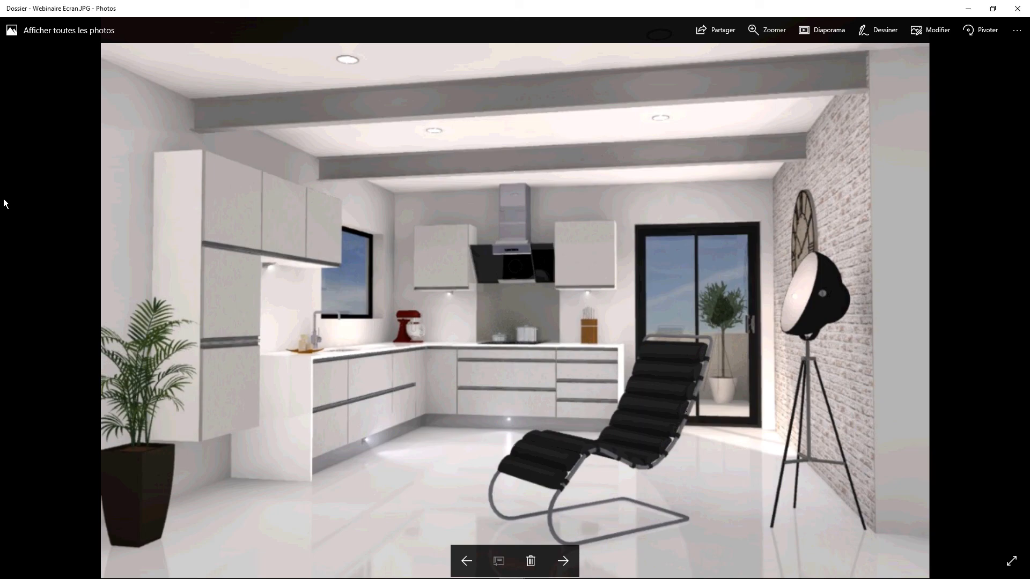
- Show the file information of Dossier - Webinaire Ecran.JPG and fit its restored Photos window into half the screen width
click(1017, 31)
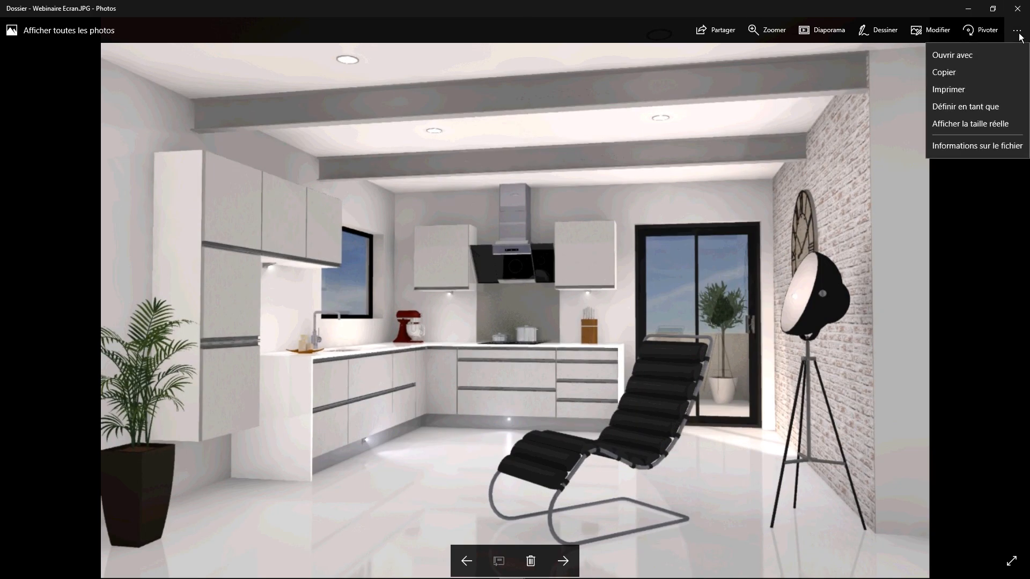
click(965, 146)
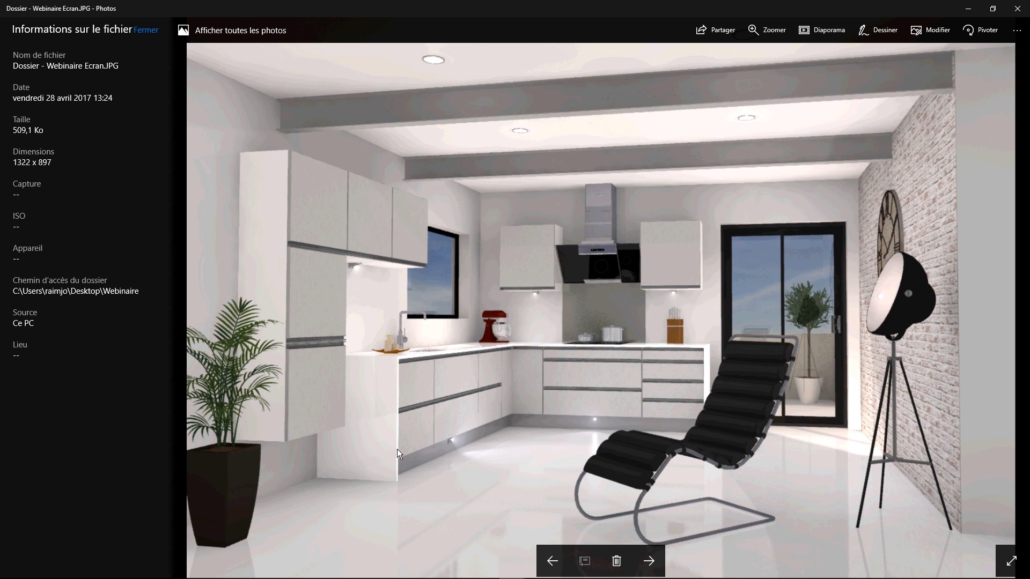
click(993, 8)
drag(484, 27, 461, 9)
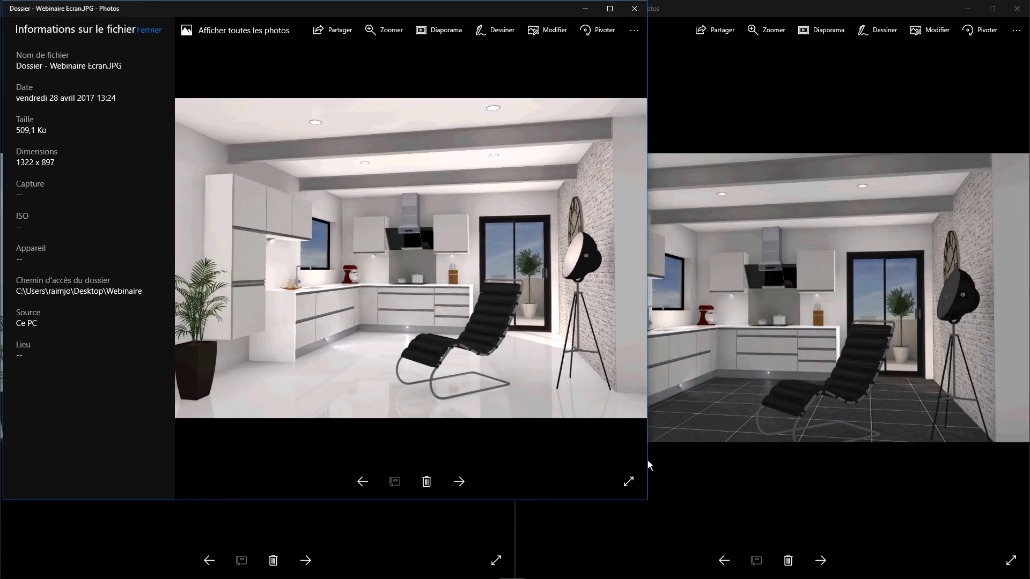
drag(648, 460, 514, 464)
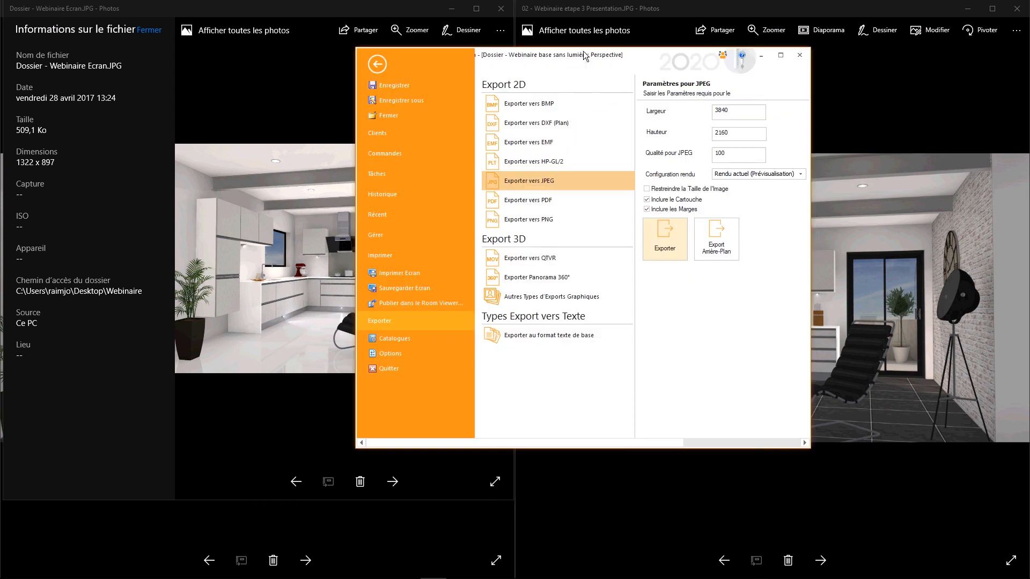
- Widen the Fusion export window and examine the width setting among the JPEG export parameters
drag(356, 130, 157, 142)
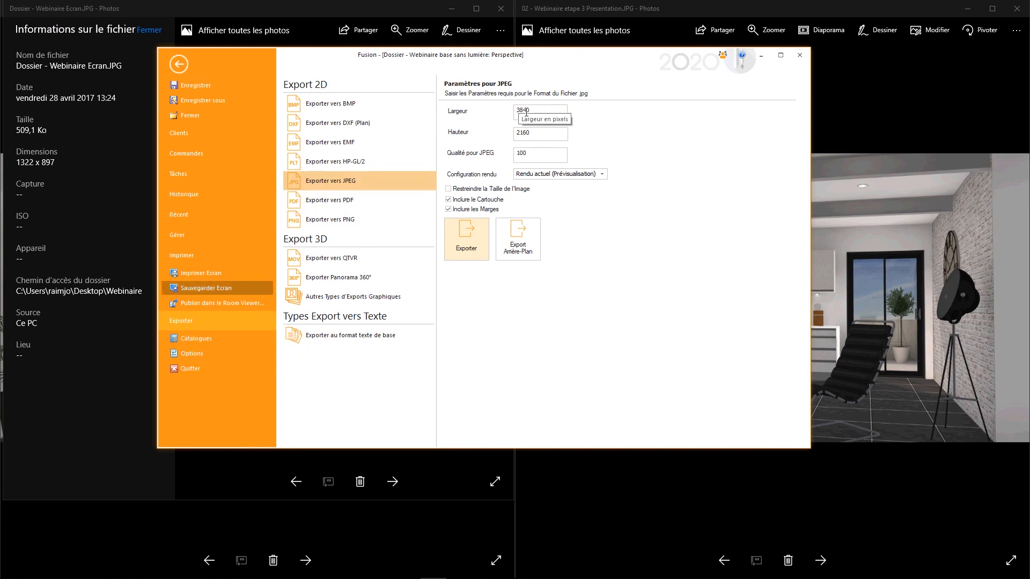
drag(513, 110, 536, 109)
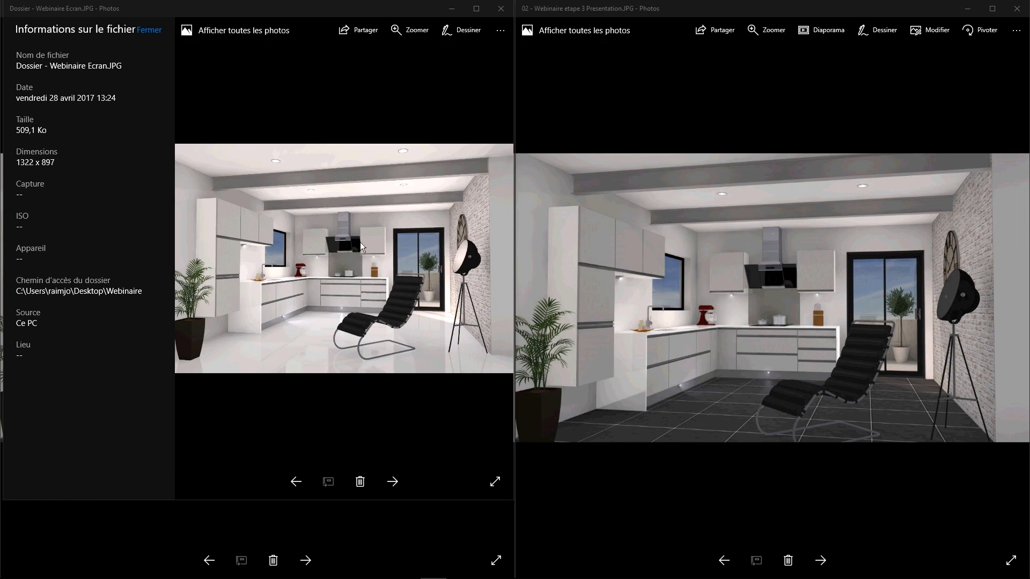
- Open Dossier - Webinaire 8k.JPG in Photos, show its file information and dock it beside the Ecran image for comparison
click(359, 243)
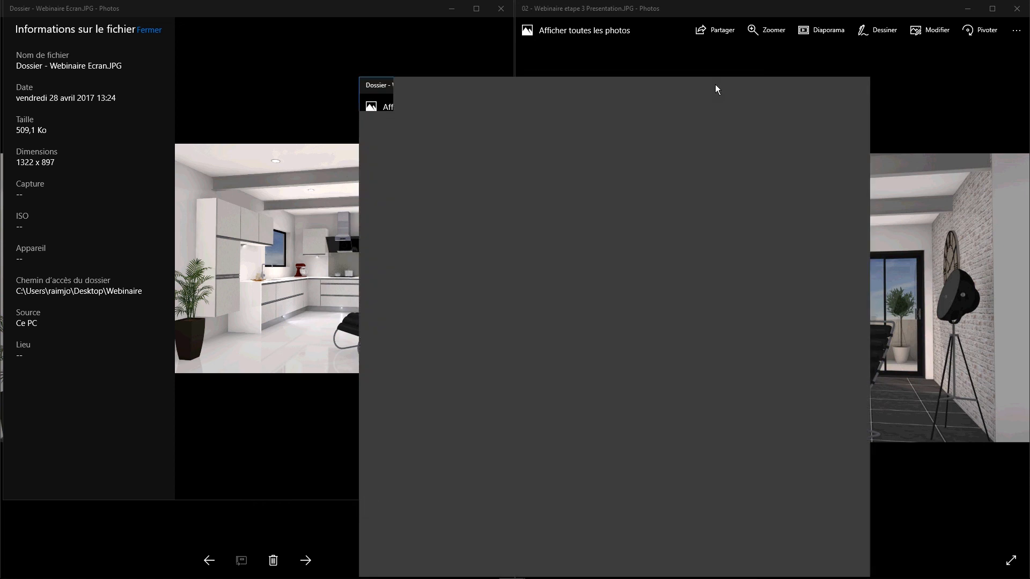
drag(715, 85, 865, 28)
click(965, 49)
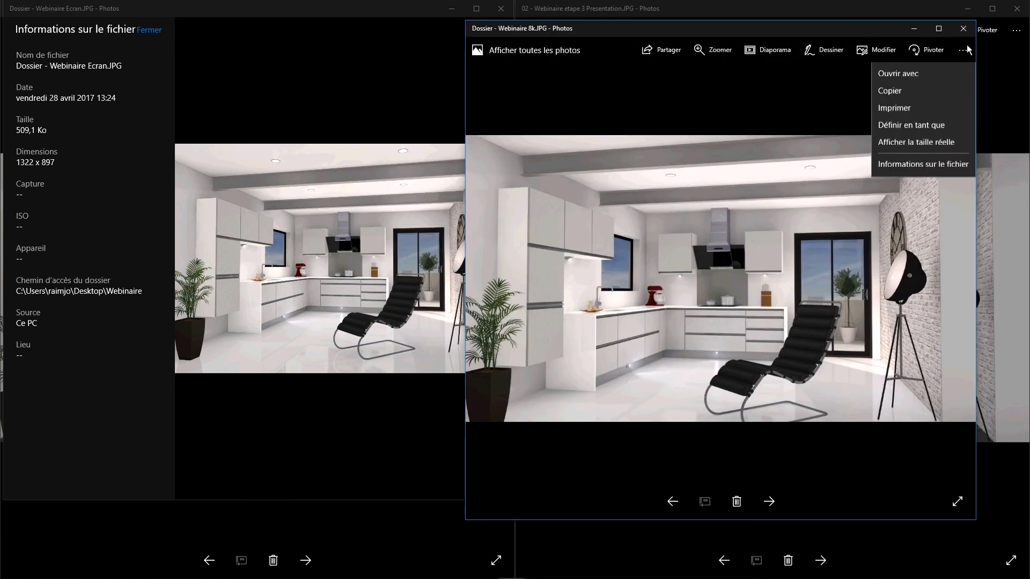
click(878, 160)
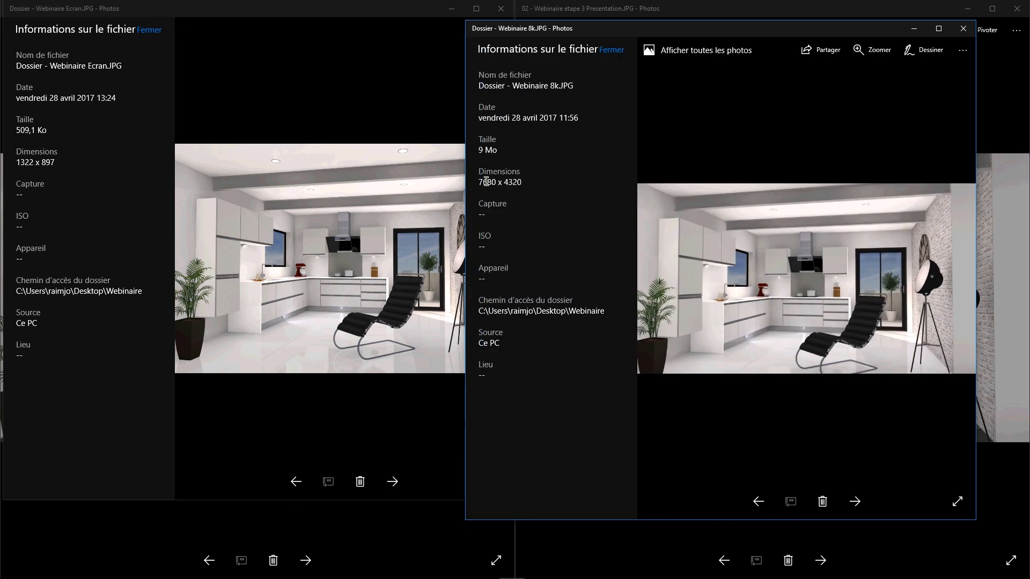
drag(736, 29, 744, 30)
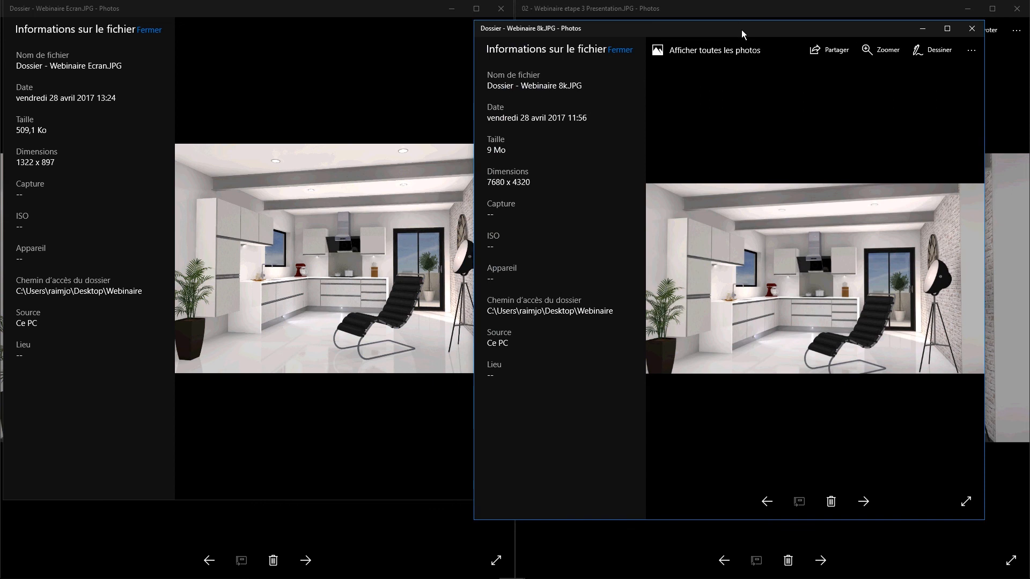
key(super+Right)
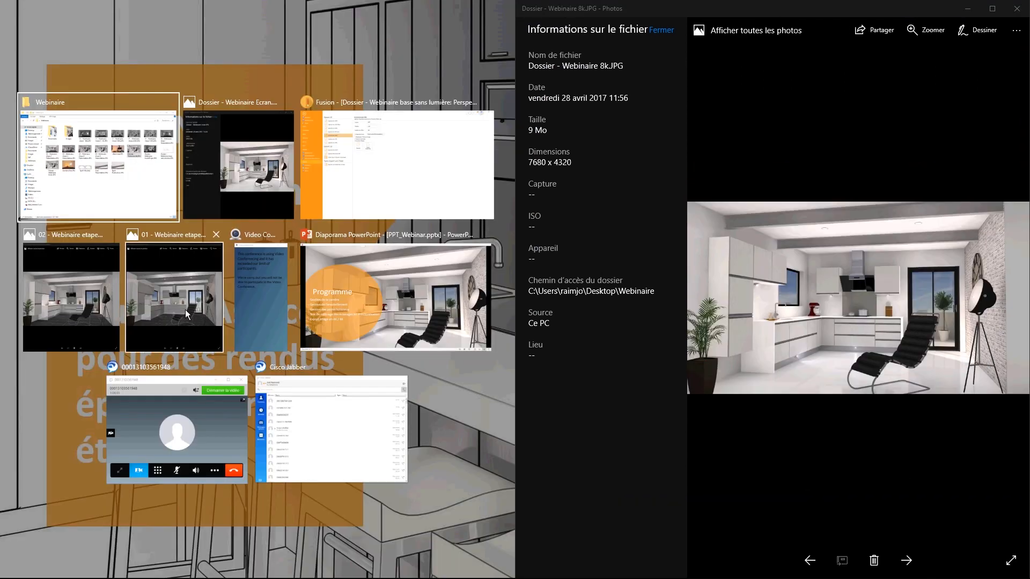
- Dock the Dossier - Webinaire Ecran.JPG window beside the 8k image and hide the file information of both pictures
click(214, 195)
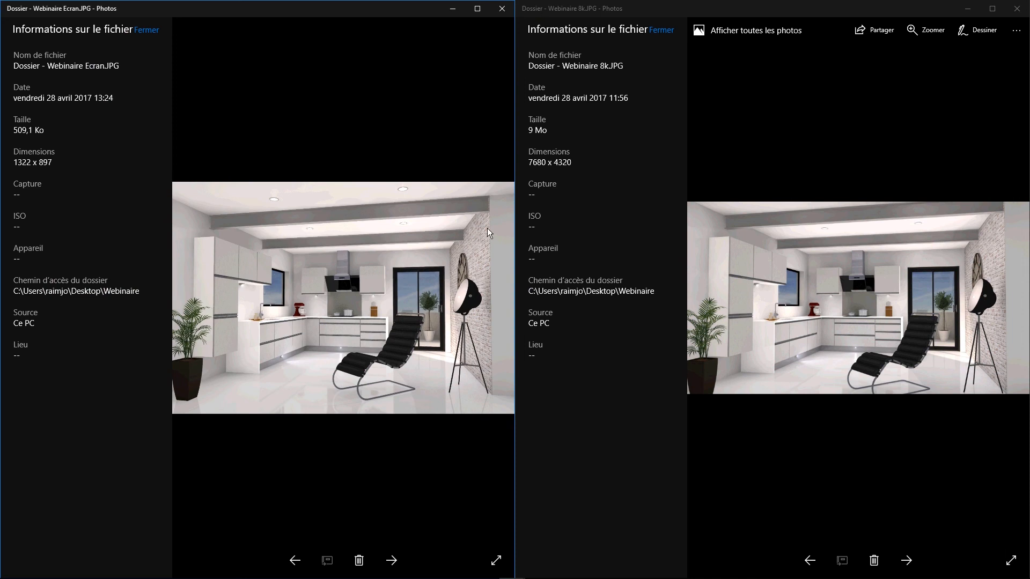
click(150, 32)
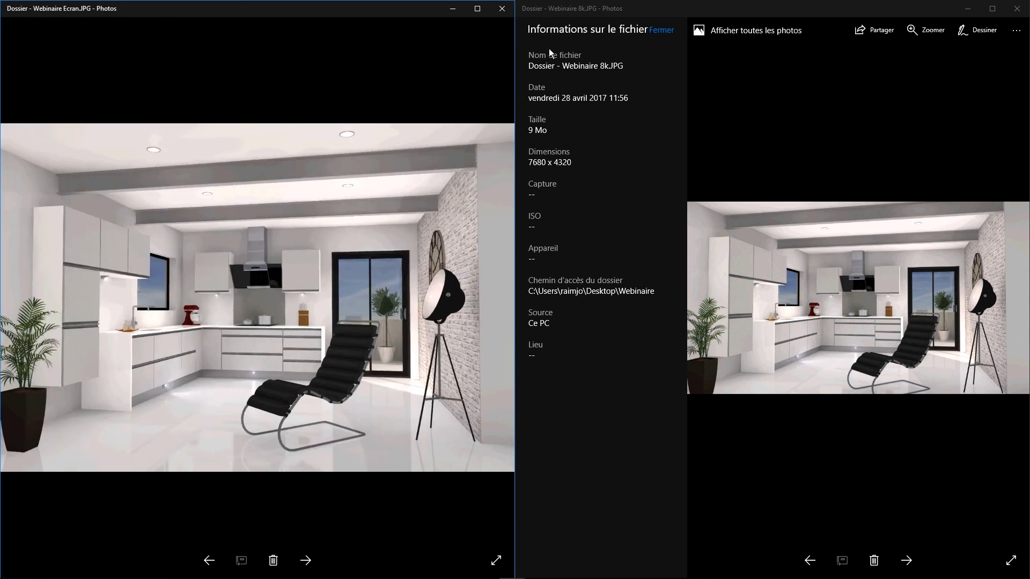
click(659, 30)
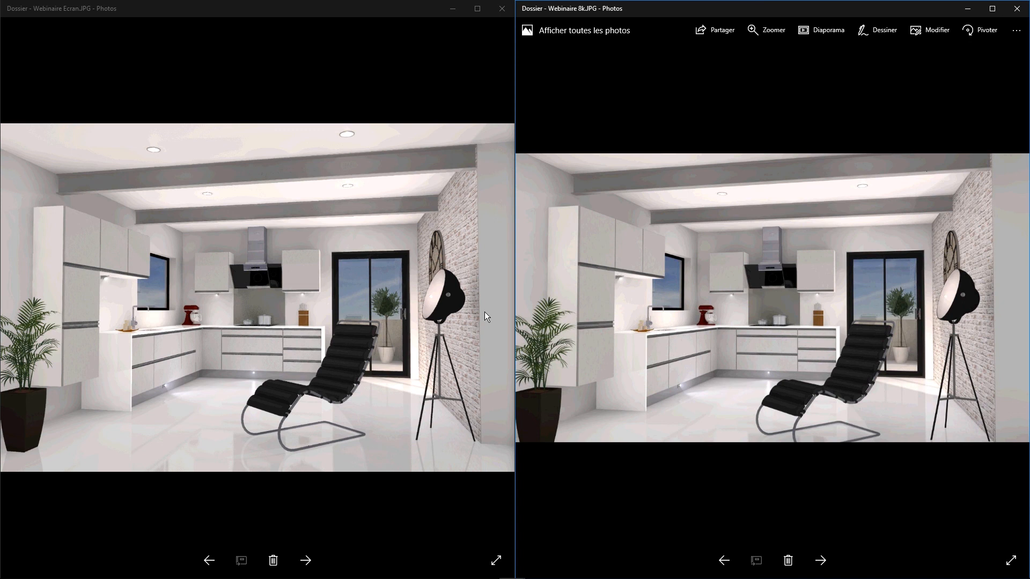
- Magnify the sink and worktop area in both the Ecran and 8k images to compare their sharpness
scroll(151, 346, up, 5)
drag(59, 325, 310, 328)
scroll(667, 326, up, 5)
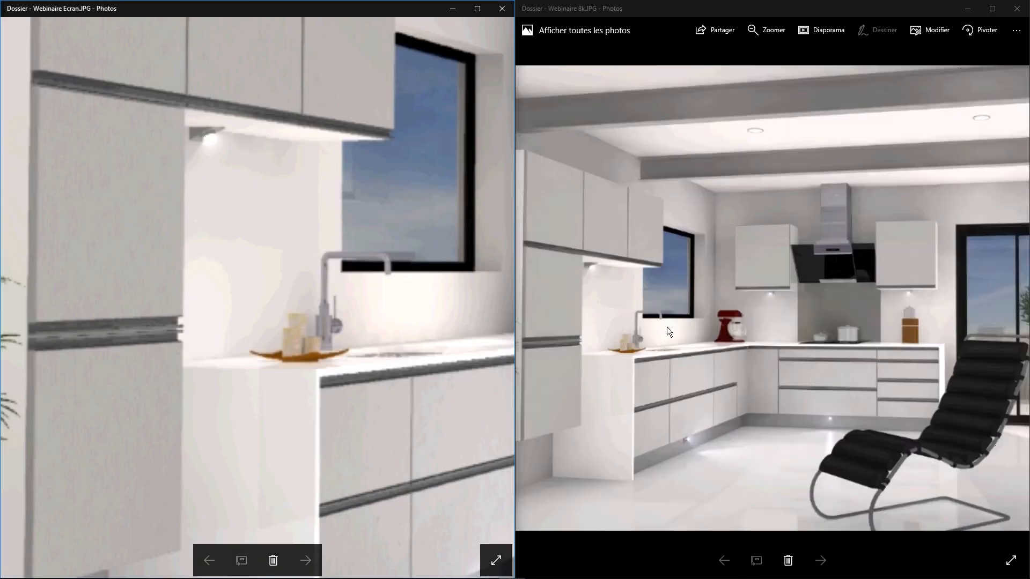
drag(668, 327, 790, 355)
scroll(789, 356, up, 2)
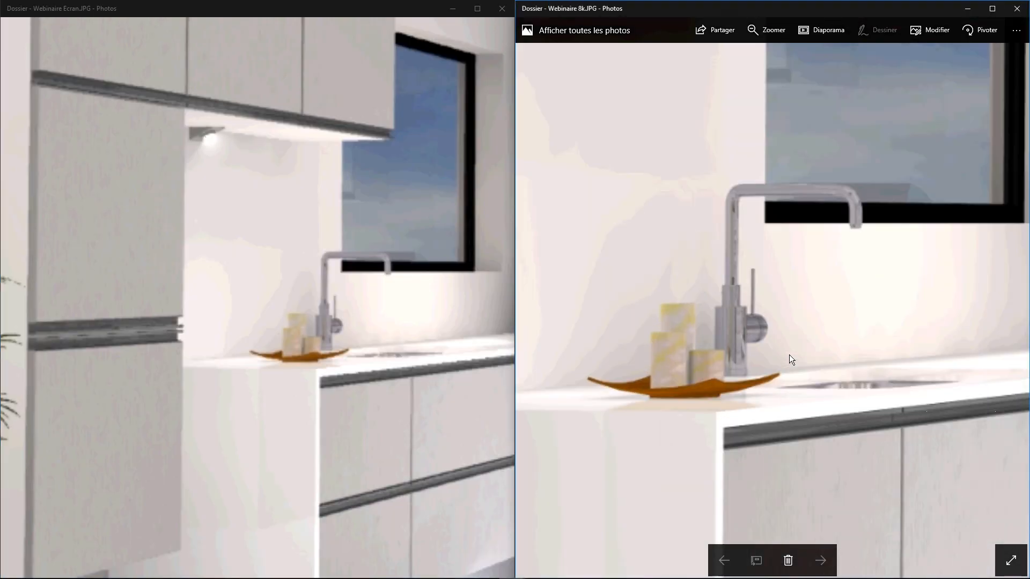
scroll(757, 368, down, 2)
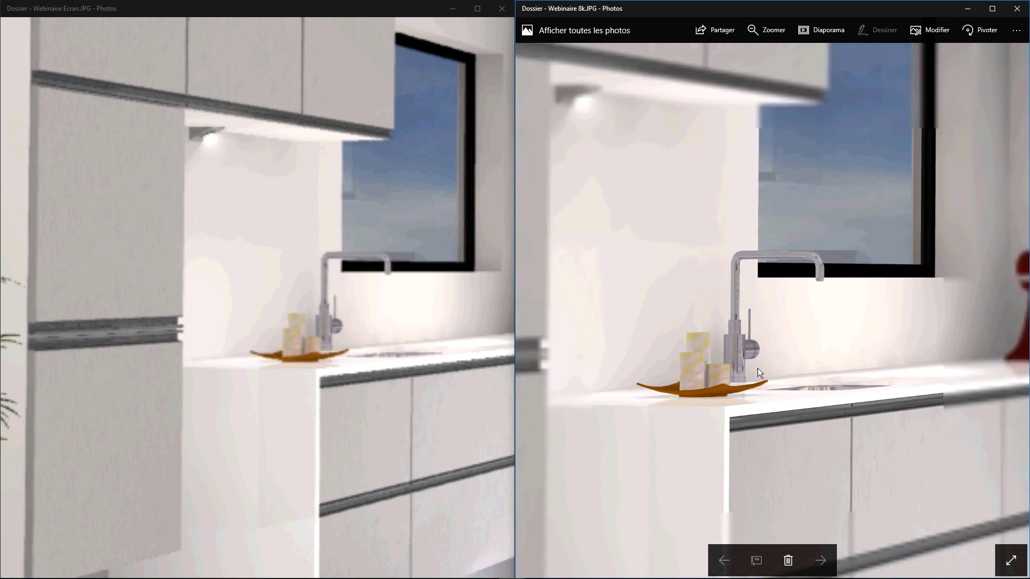
drag(853, 354, 773, 334)
drag(200, 317, 369, 318)
scroll(347, 342, up, 2)
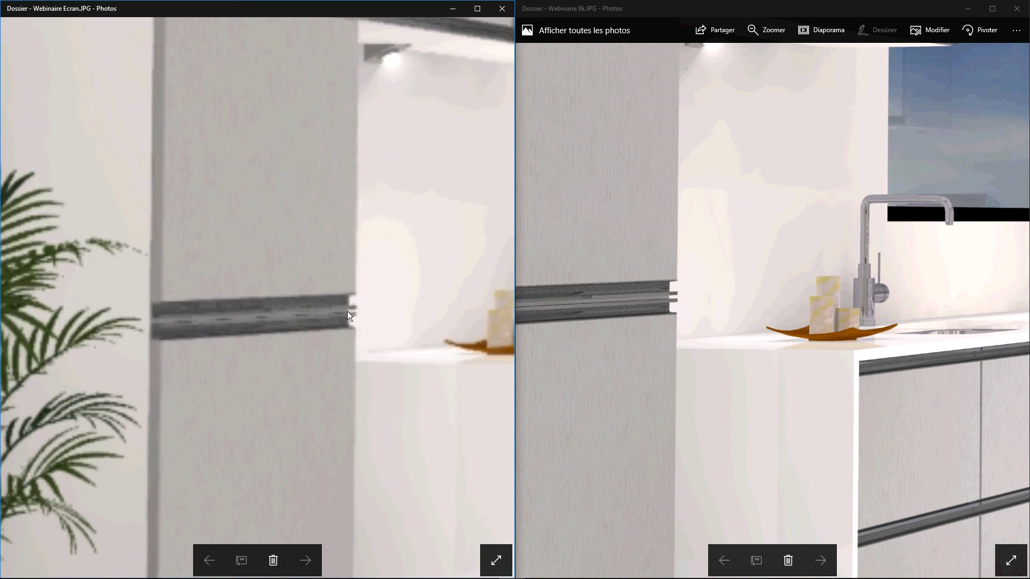
- Match the magnification of both images around the tall cabinet's handle groove and compare the edge detail
click(686, 332)
scroll(687, 332, up, 2)
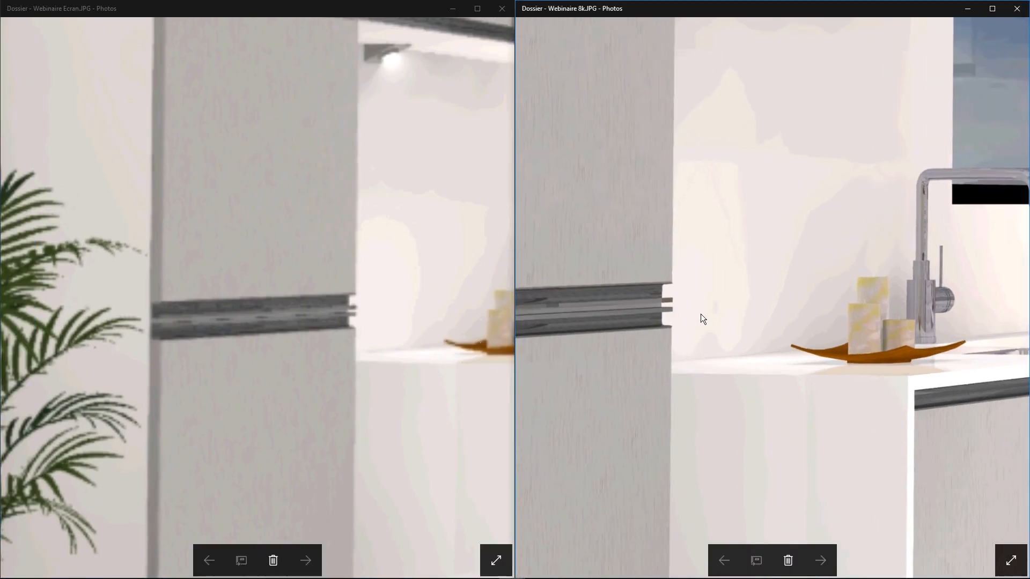
click(322, 329)
scroll(322, 329, up, 2)
scroll(322, 325, down, 1)
key(alt+Tab)
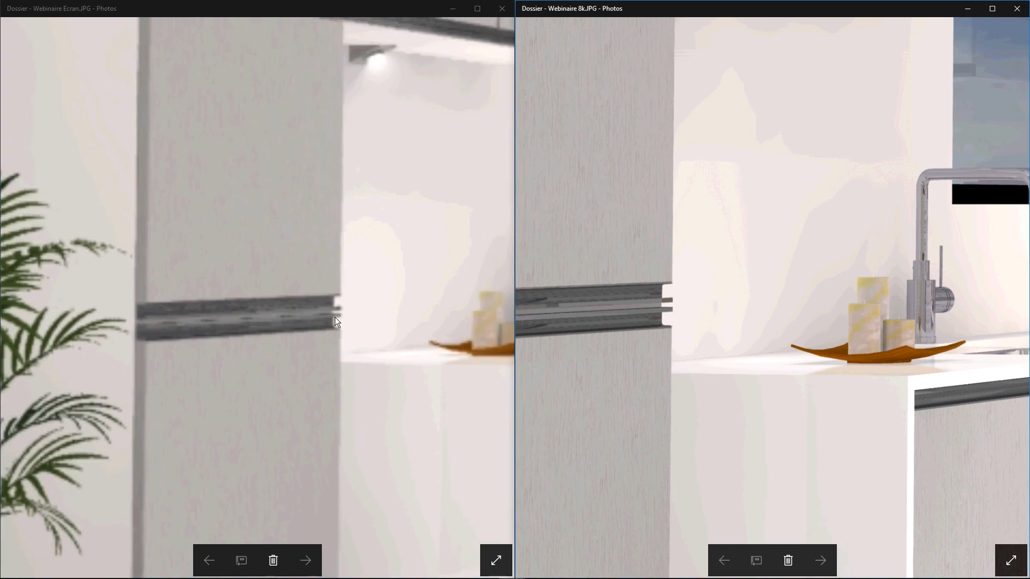
scroll(690, 338, down, 1)
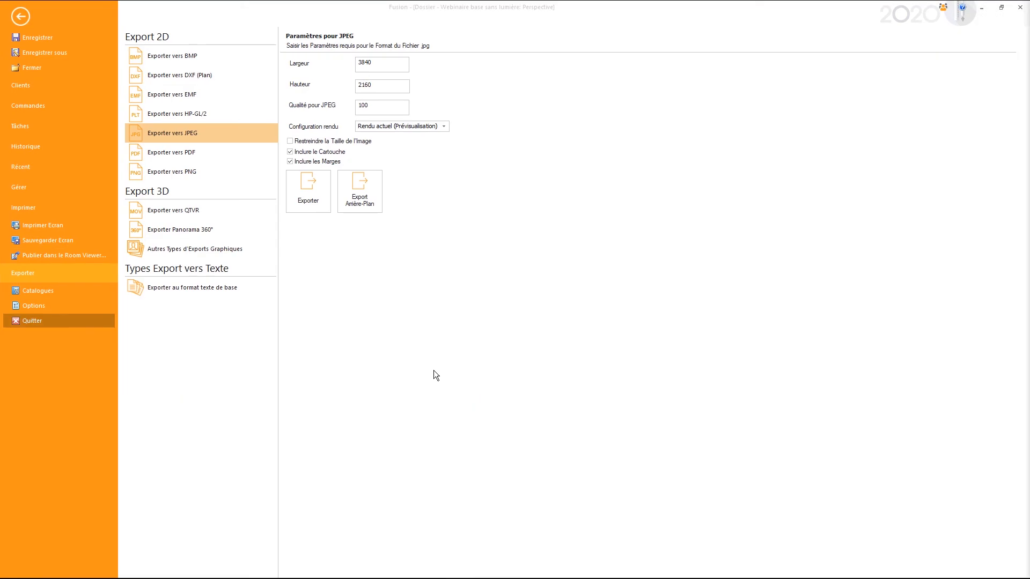
- Return to the kitchen perspective in Fusion and review the render presets and the Sauvegarder Ecran command
click(24, 17)
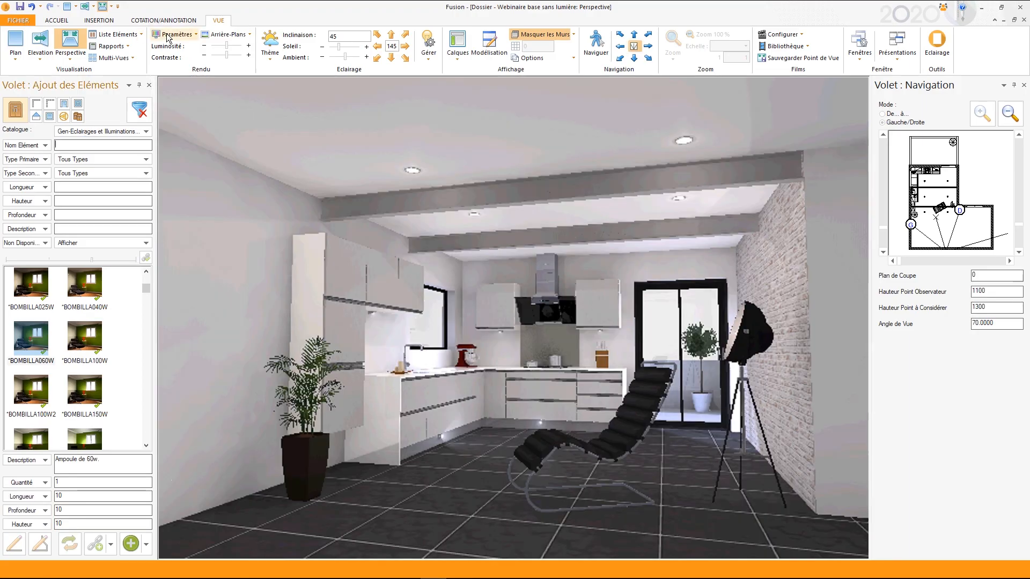
click(172, 35)
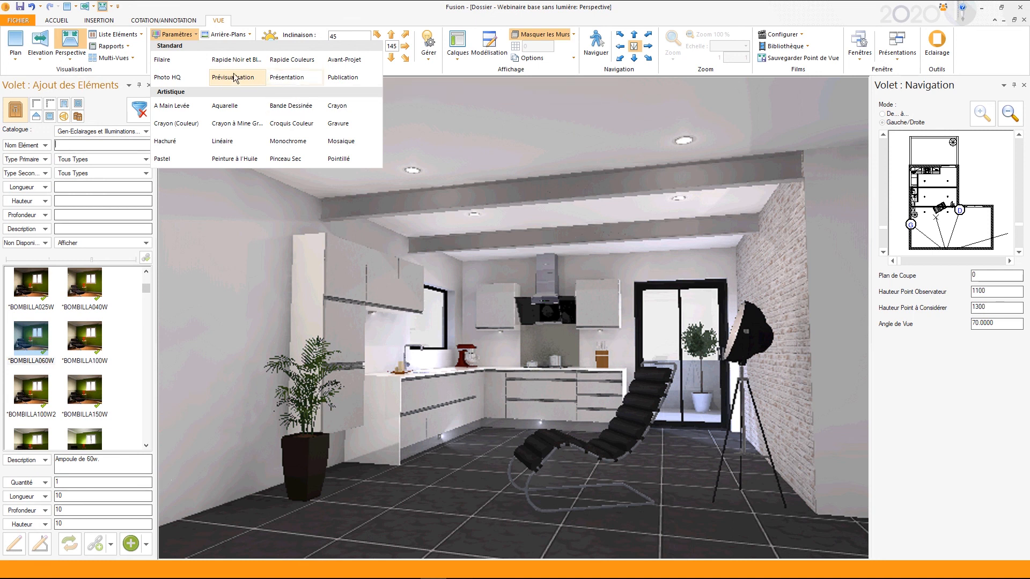
right_click(525, 355)
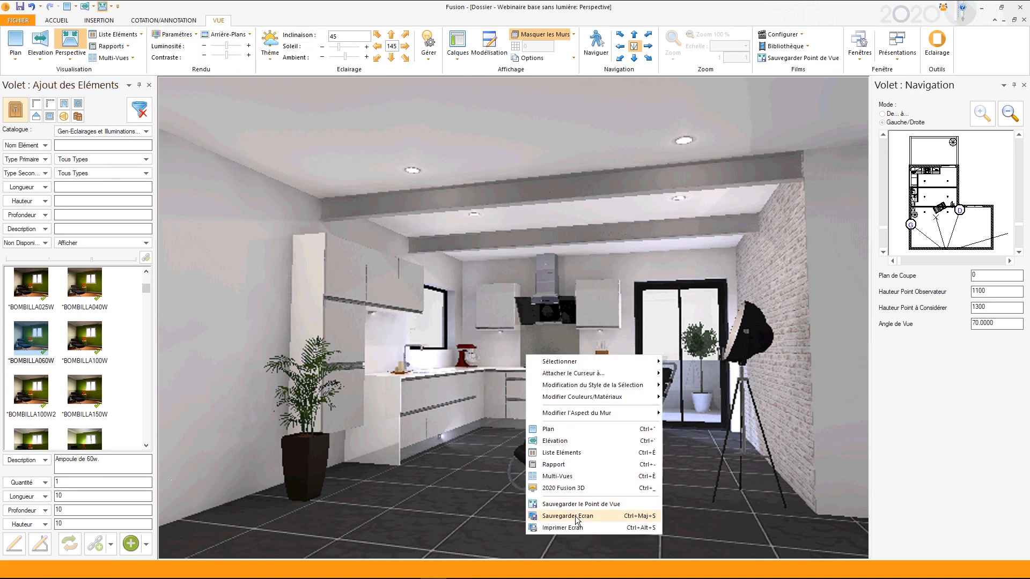
- Review the JPEG export parameters in Fusion and return to the kitchen perspective
click(14, 19)
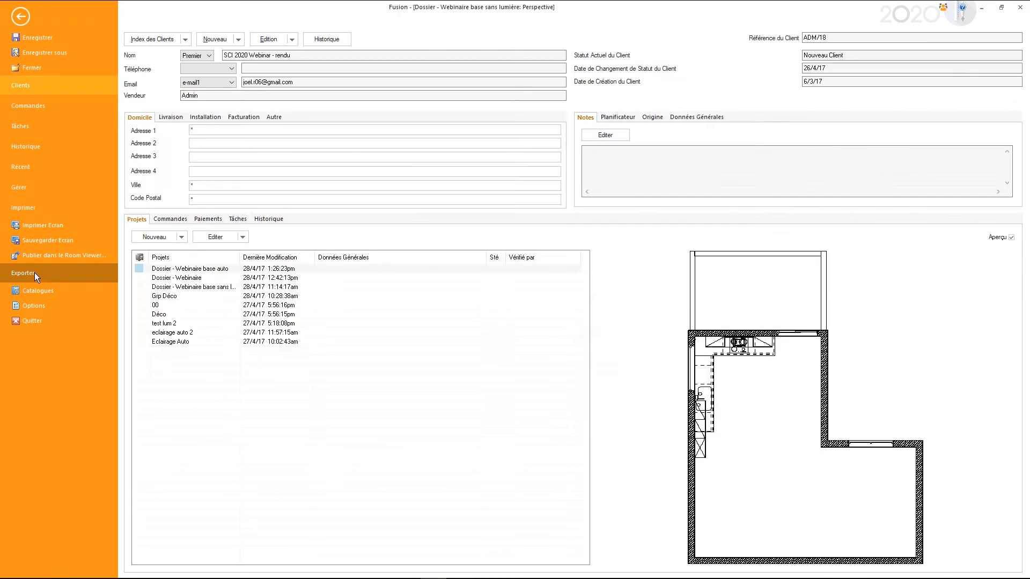
click(34, 275)
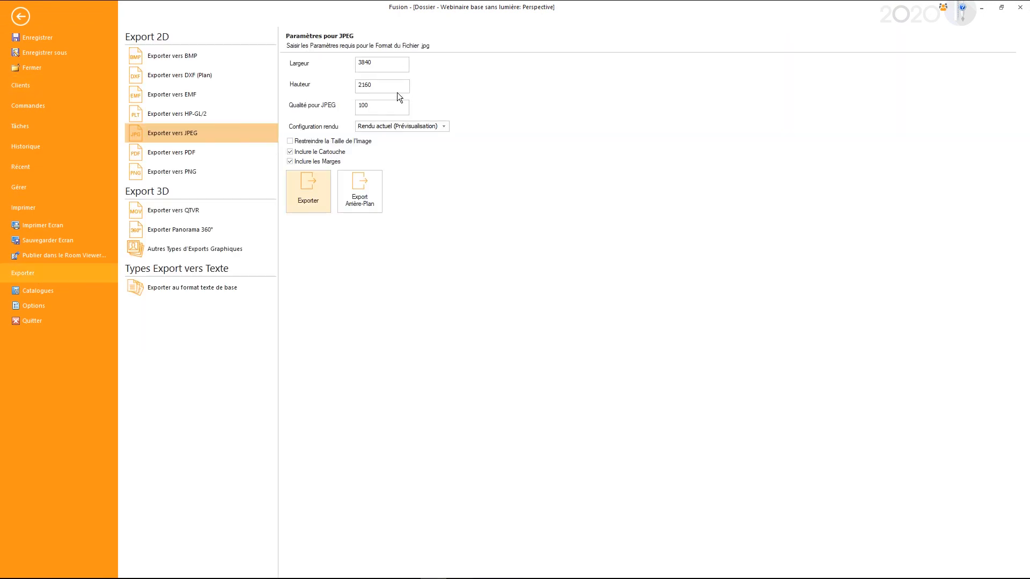
click(18, 19)
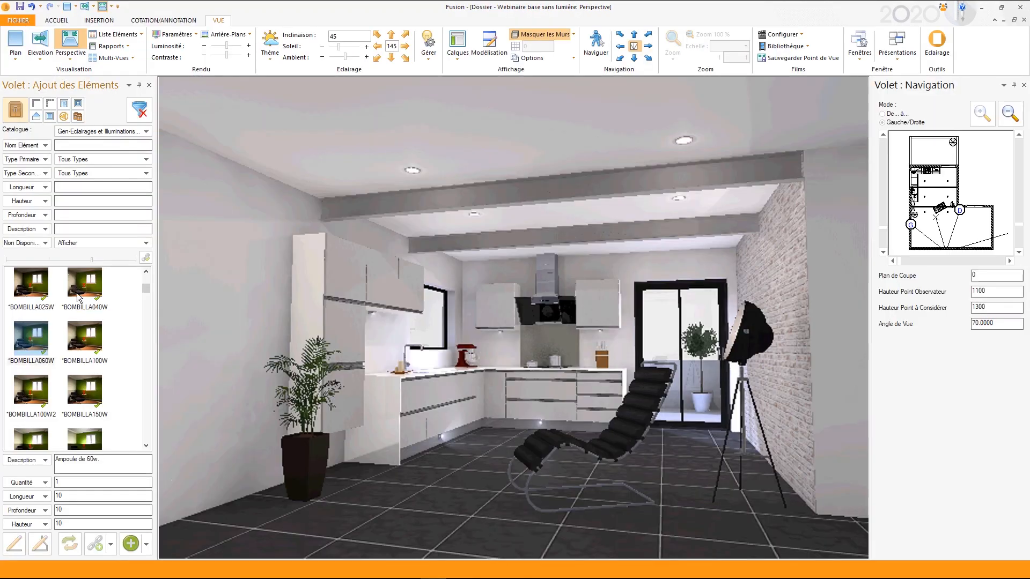
- Share the desktop of the monitor with the two Photos windows in the web conference
click(144, 570)
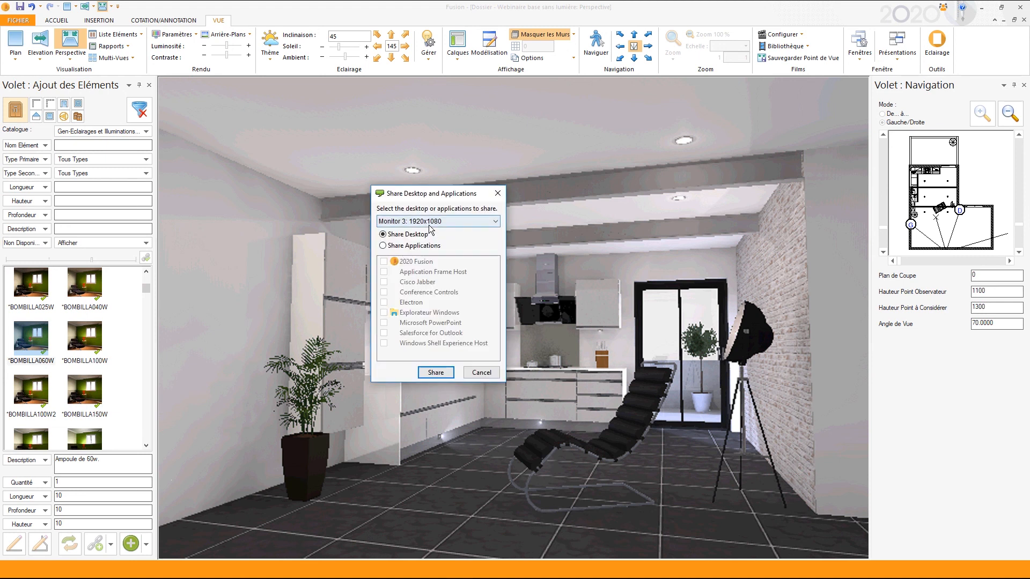
click(428, 225)
click(434, 372)
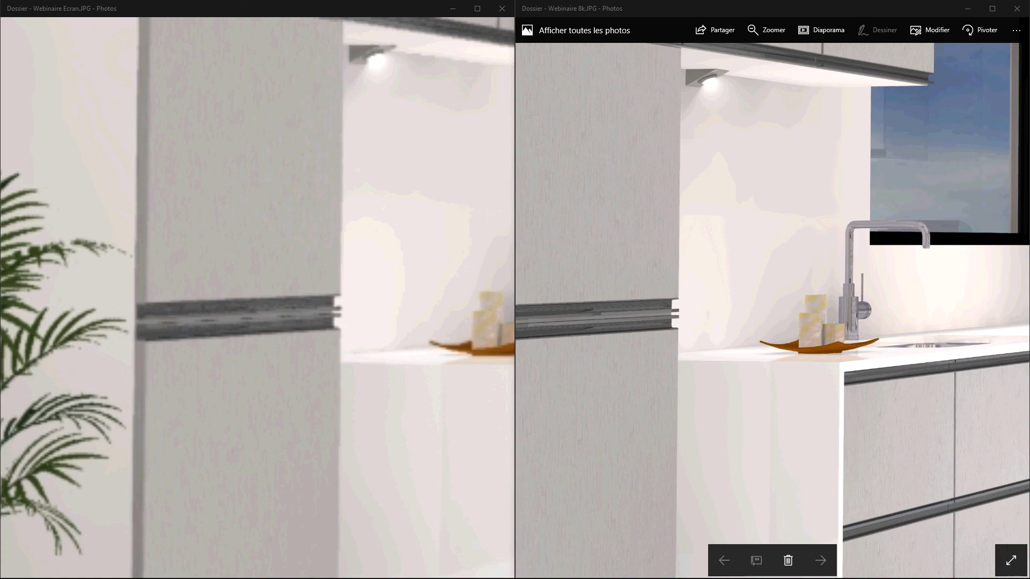
- Restore the view of the whole kitchen in the 8k and Ecran images
scroll(728, 279, down, 4)
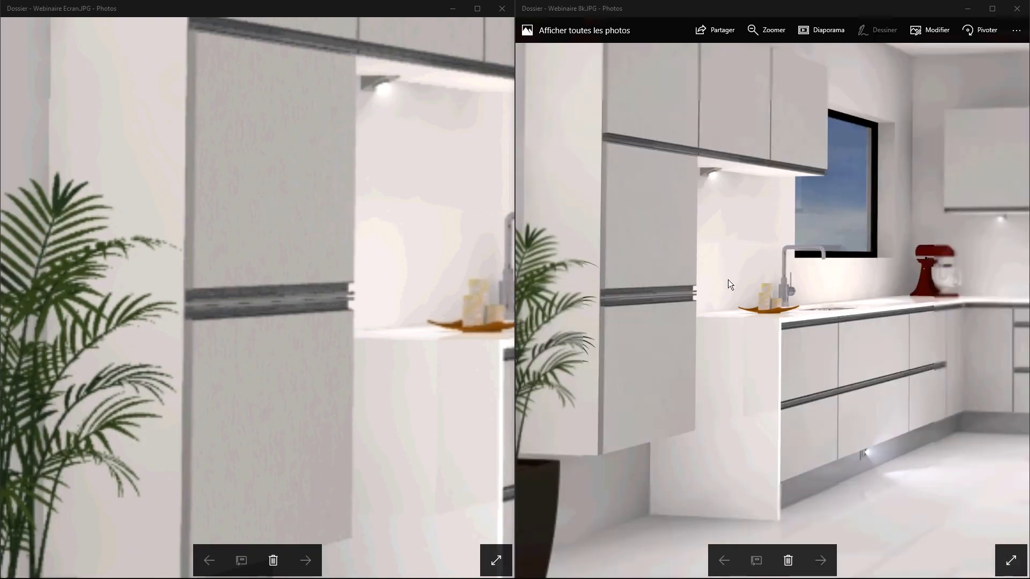
drag(933, 279, 813, 278)
scroll(814, 278, down, 3)
click(383, 299)
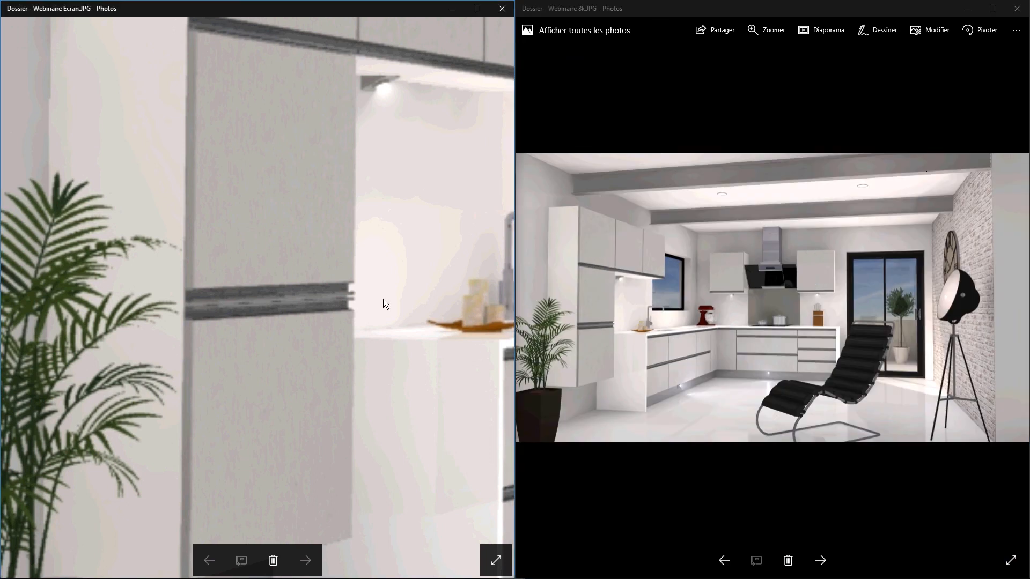
scroll(383, 298, down, 4)
- Show the file information of the Ecran and 8k images and compare their dimensions
click(502, 30)
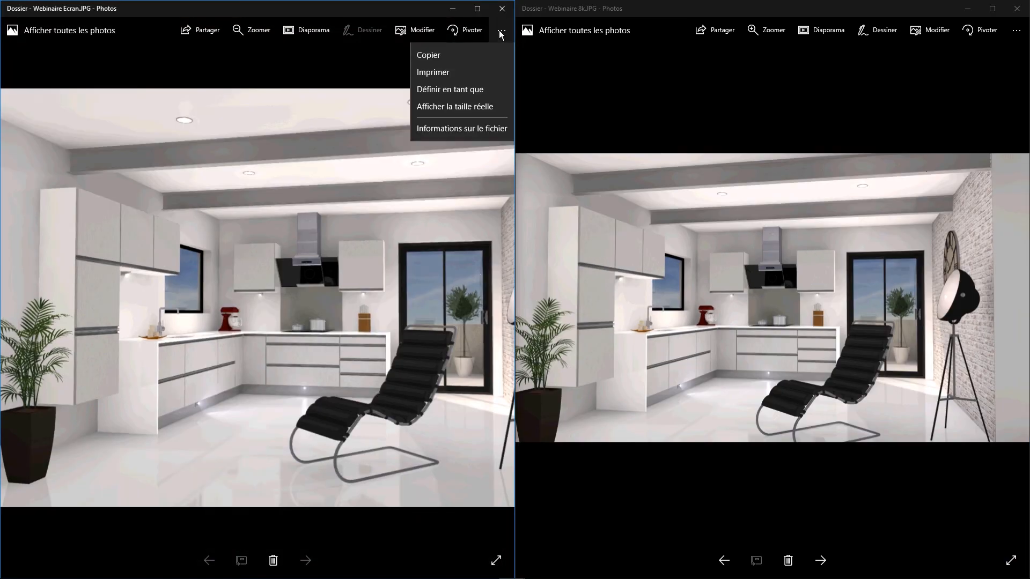
click(429, 144)
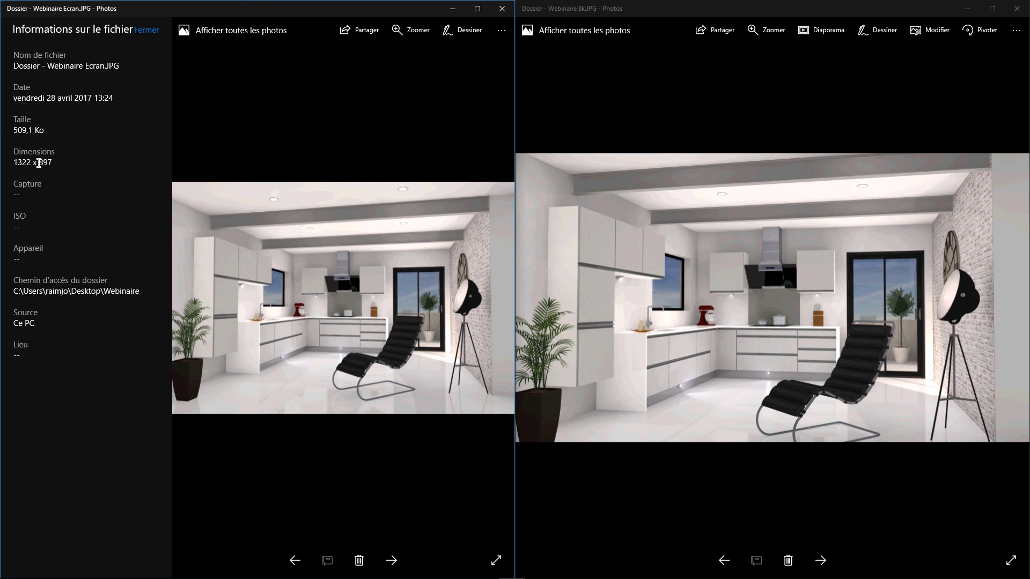
click(1013, 30)
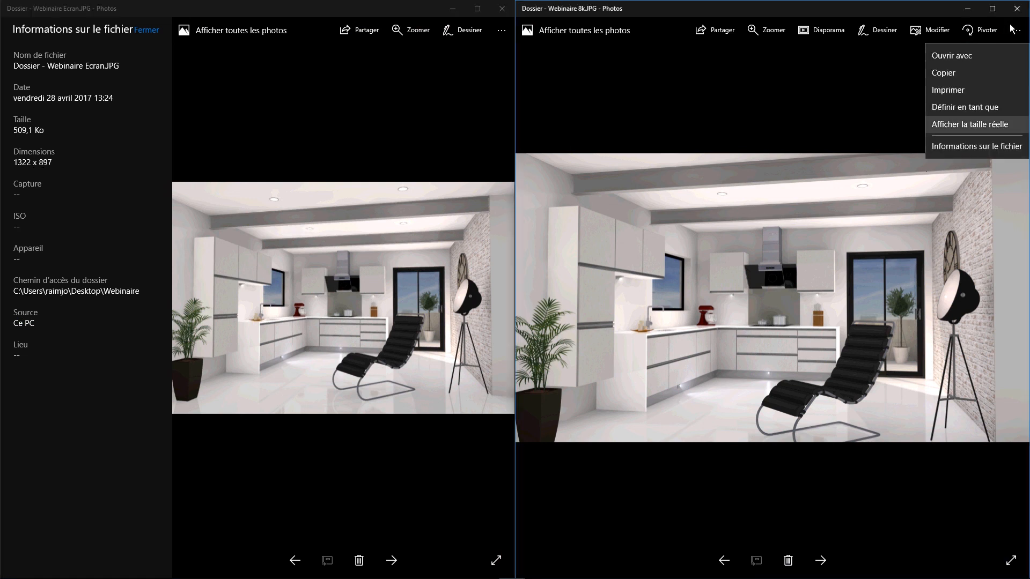
click(957, 145)
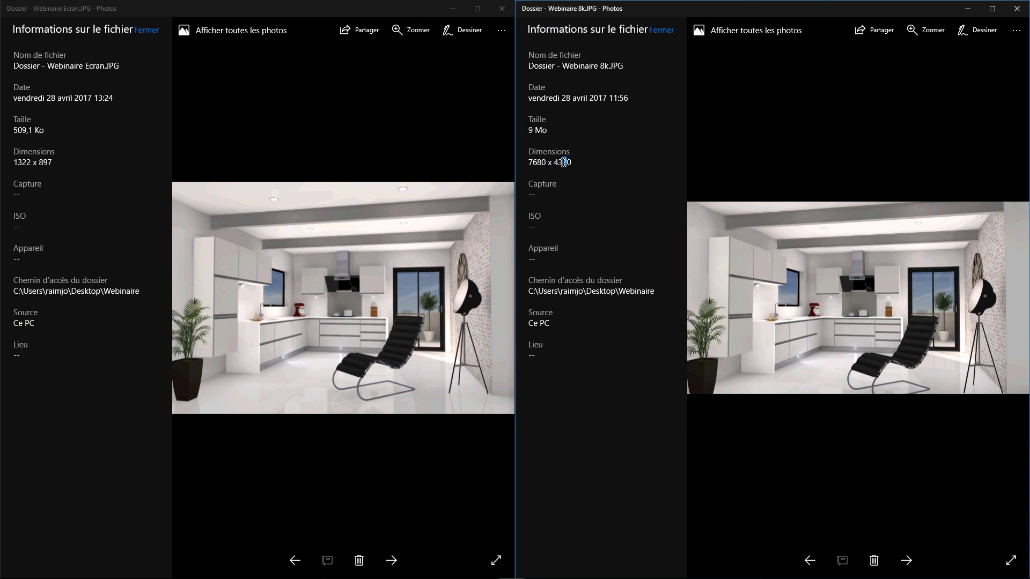
drag(572, 162, 563, 162)
- Close the Dossier - Webinaire Ecran.JPG and Dossier - Webinaire 8k.JPG windows in Photos
drag(839, 11, 841, 11)
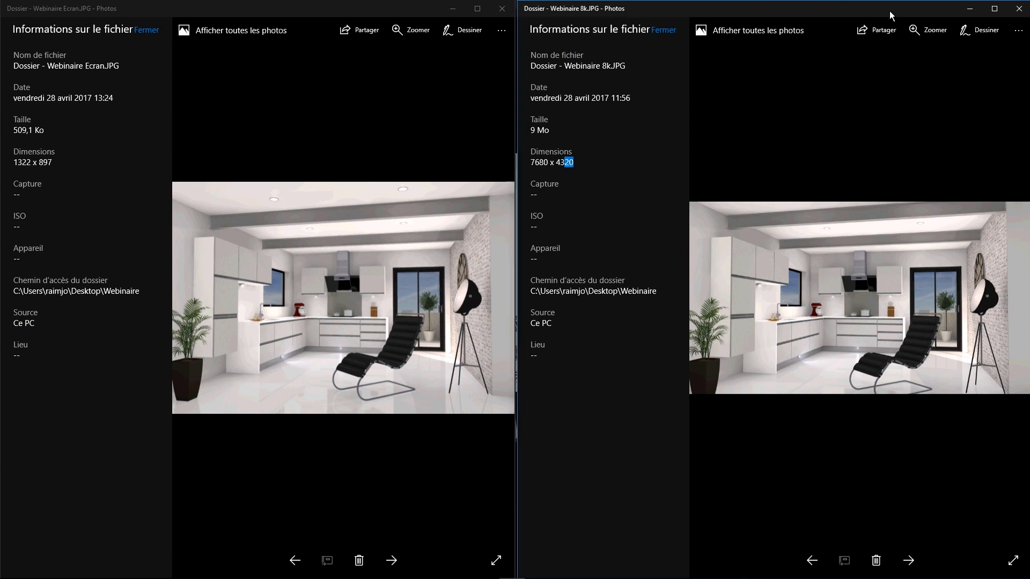
click(501, 9)
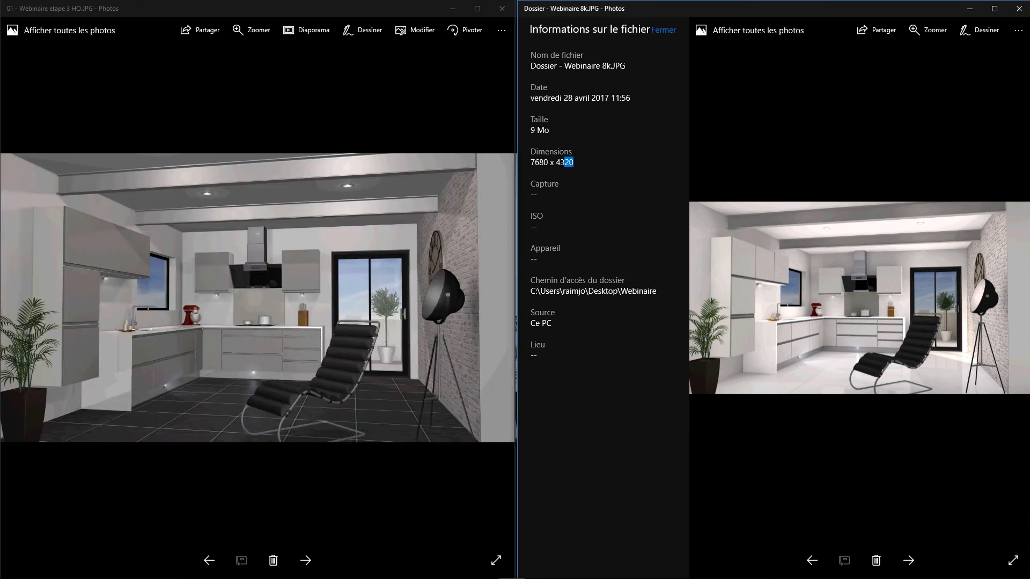
click(1019, 8)
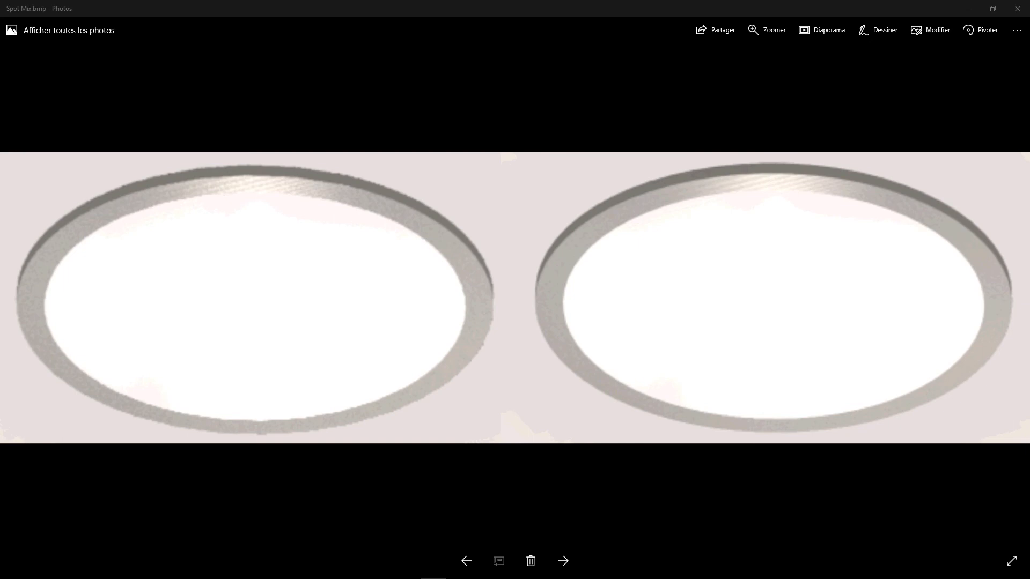
- Bring the Fusion window over Spot Mix.bmp, review the Standard render presets and move the window away again
click(292, 282)
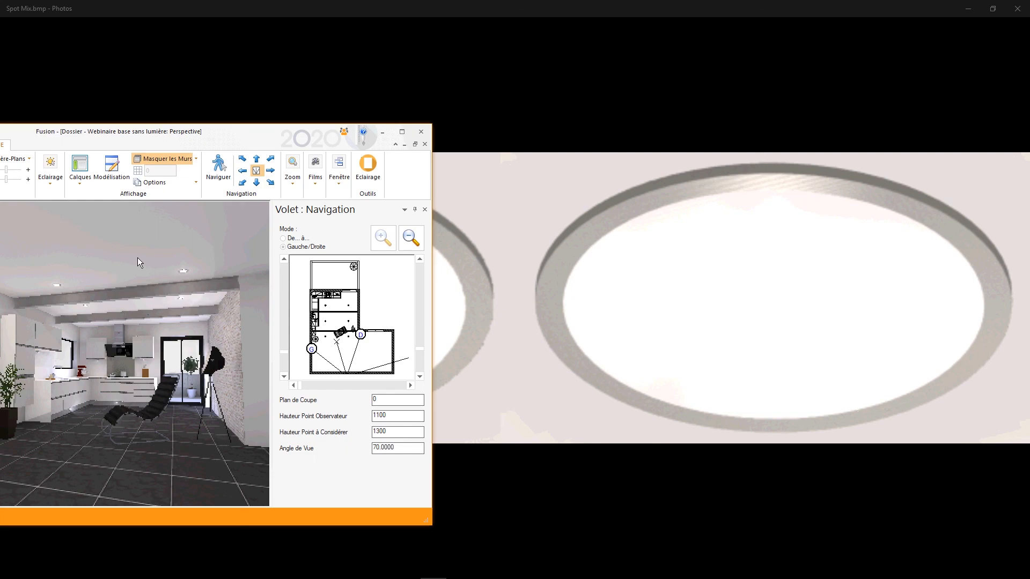
drag(221, 131, 662, 63)
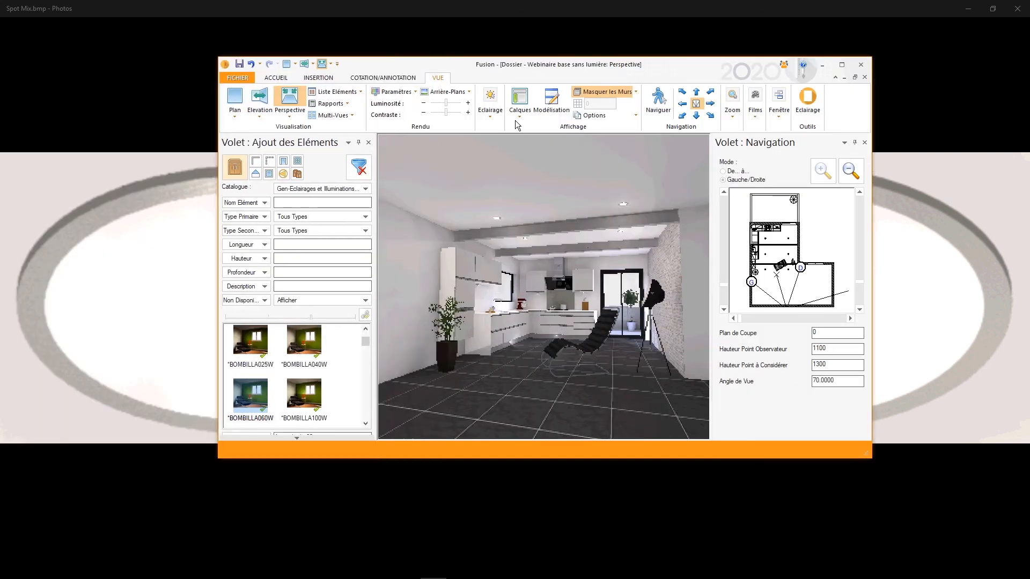
click(395, 92)
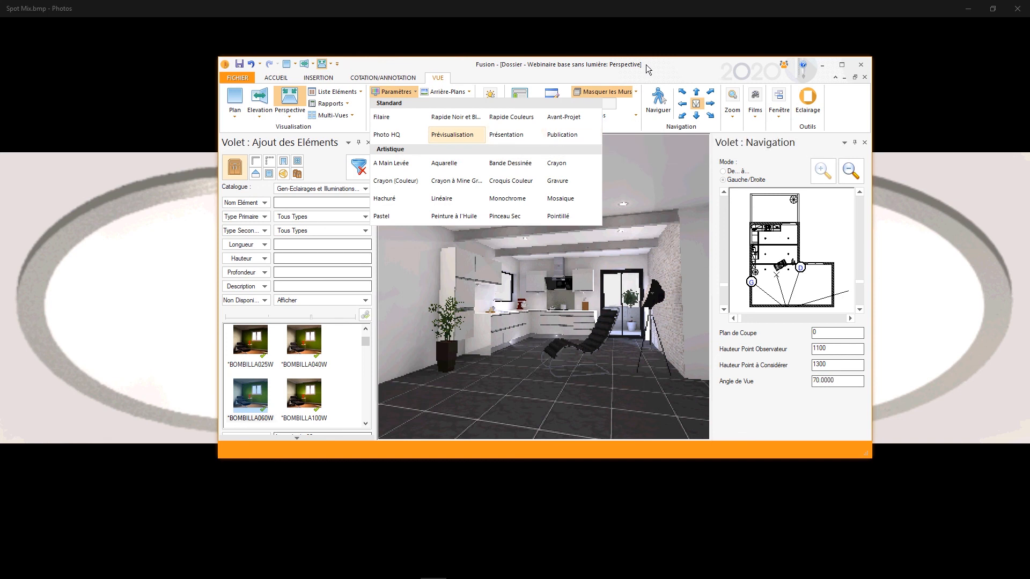
drag(659, 62, 0, 64)
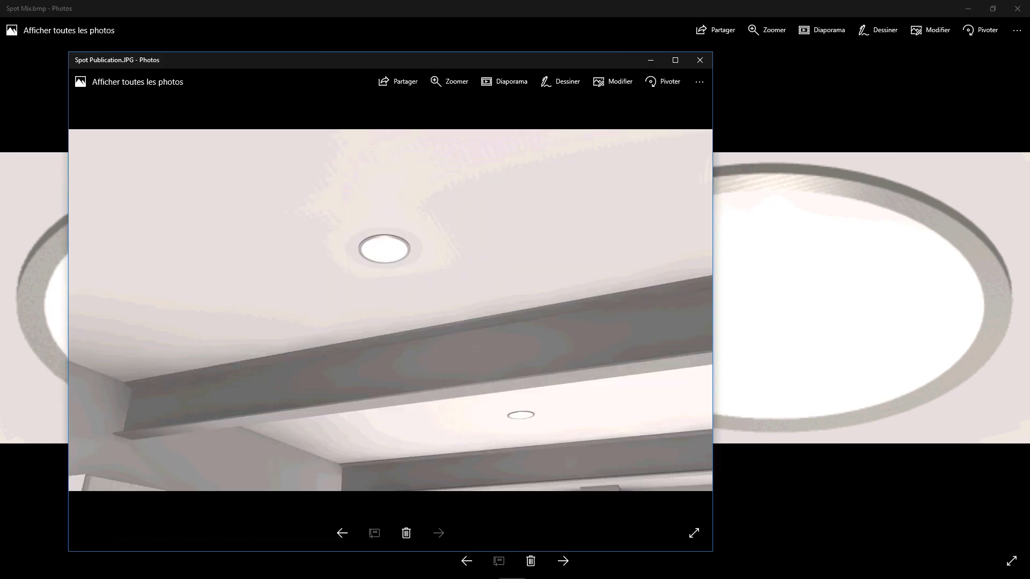
- Centre the Spot Publication.JPG window, examine the ceiling spotlight's rim at high magnification and close the window
drag(344, 63, 475, 59)
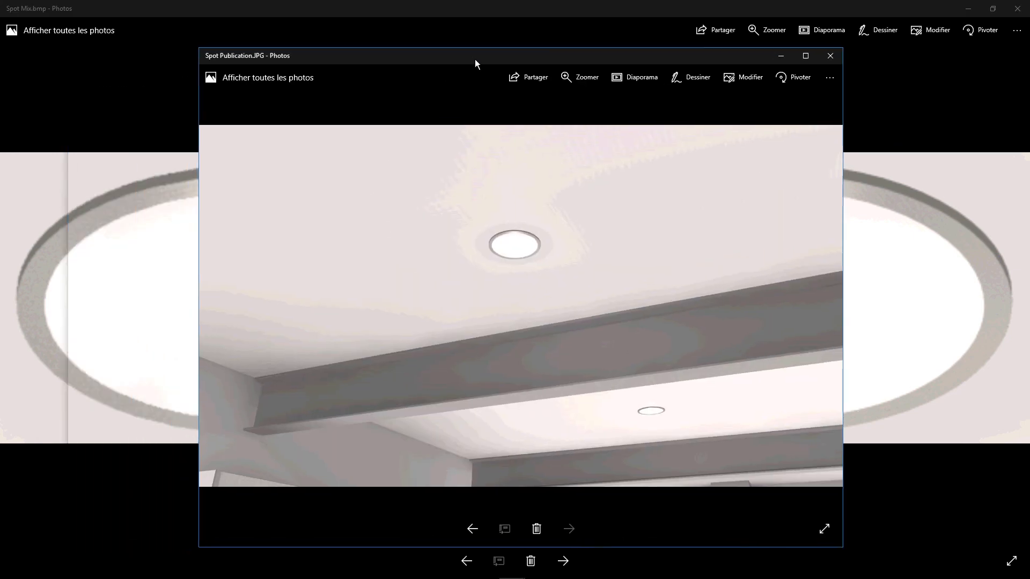
scroll(516, 260, up, 3)
scroll(498, 227, up, 3)
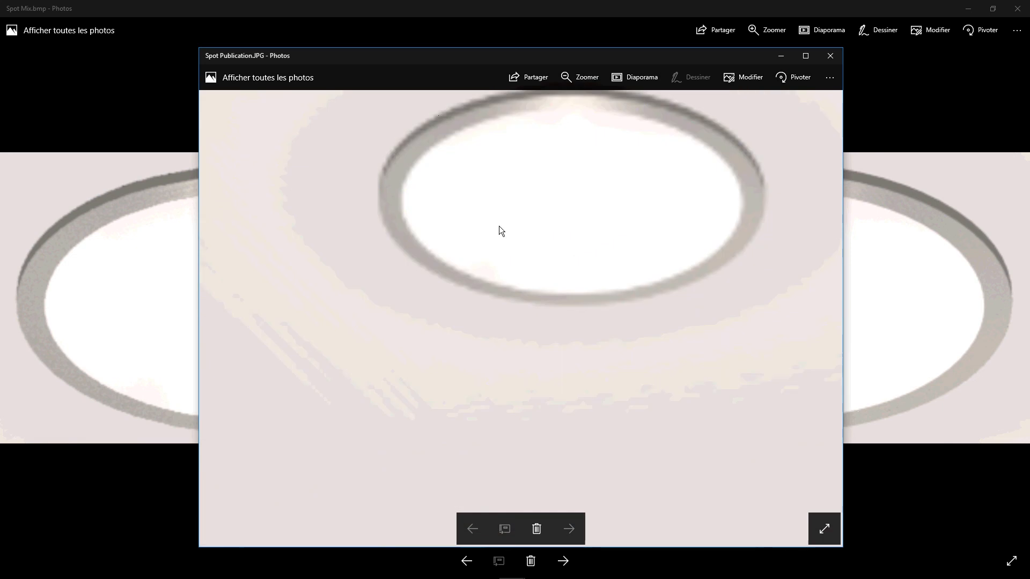
scroll(499, 226, up, 2)
scroll(539, 190, down, 5)
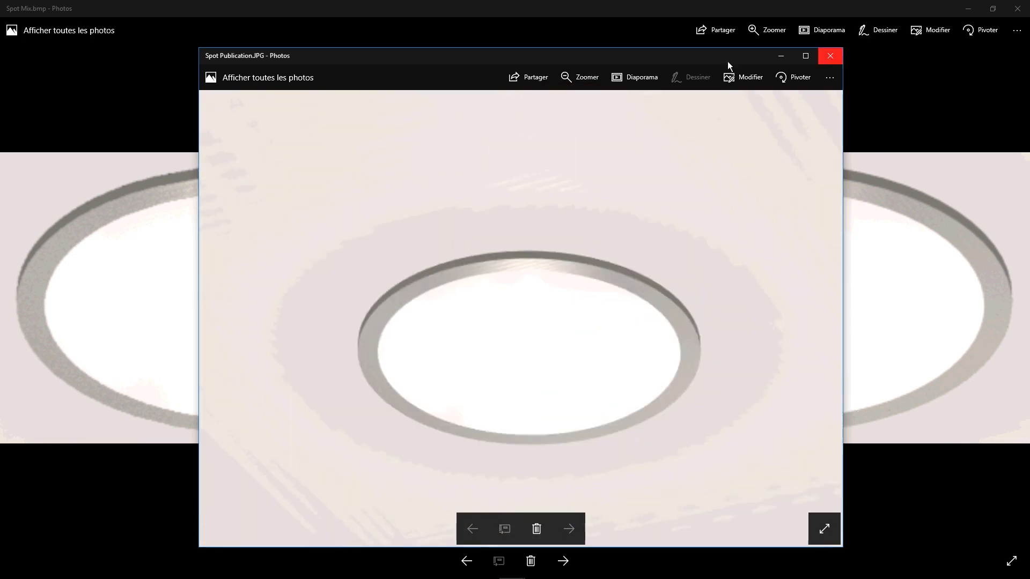
click(830, 56)
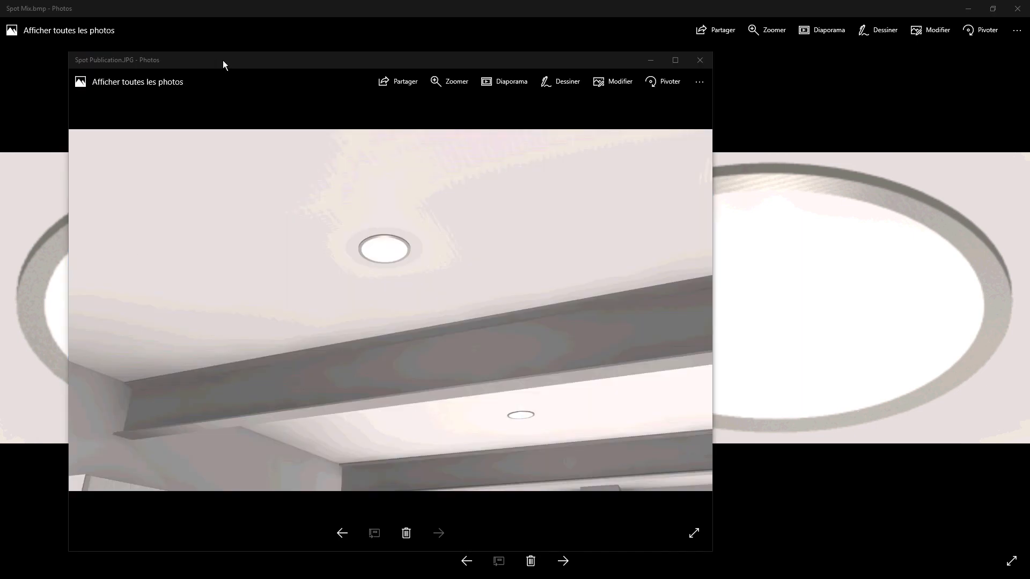
- Place the Spot Publication.JPG window beside the Spot Mix.bmp spotlight and magnify its ceiling spotlight for comparison
drag(223, 60, 369, 60)
drag(479, 65, 250, 35)
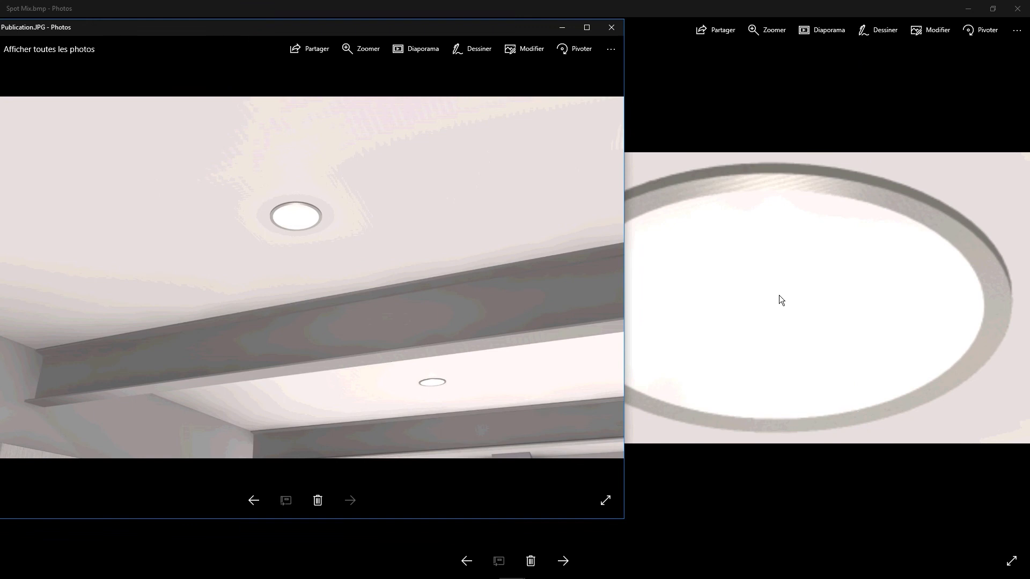
scroll(298, 201, up, 6)
scroll(305, 226, up, 2)
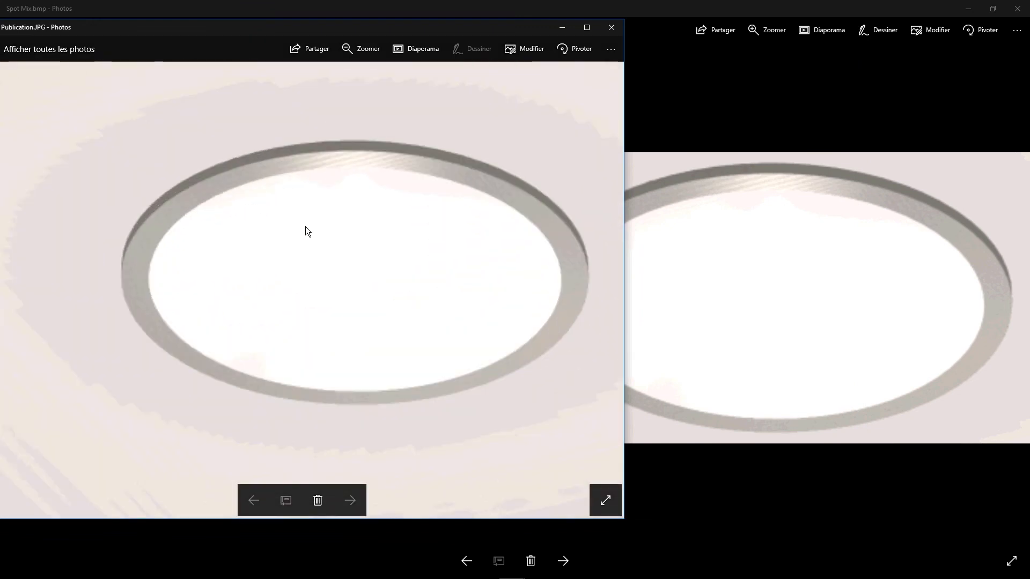
scroll(330, 224, up, 1)
- Show the file information of Spot Publication.JPG, examine its dimensions and close the window
click(603, 51)
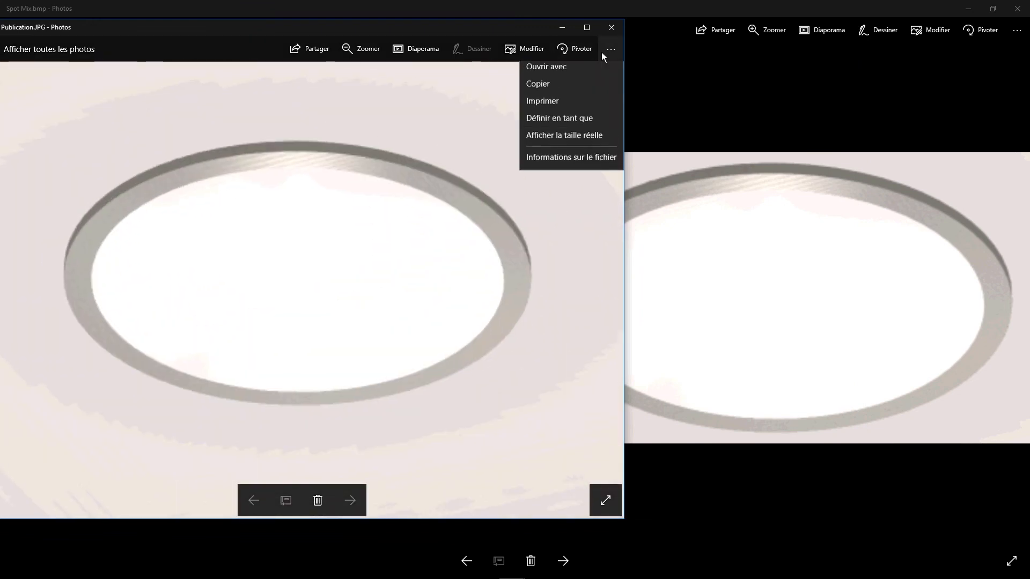
click(562, 162)
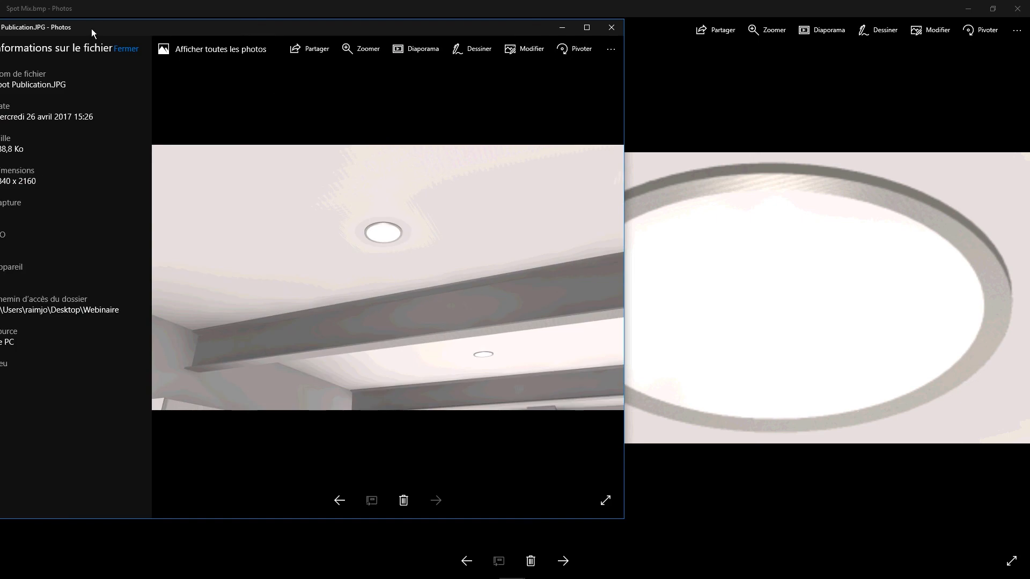
drag(92, 28, 180, 27)
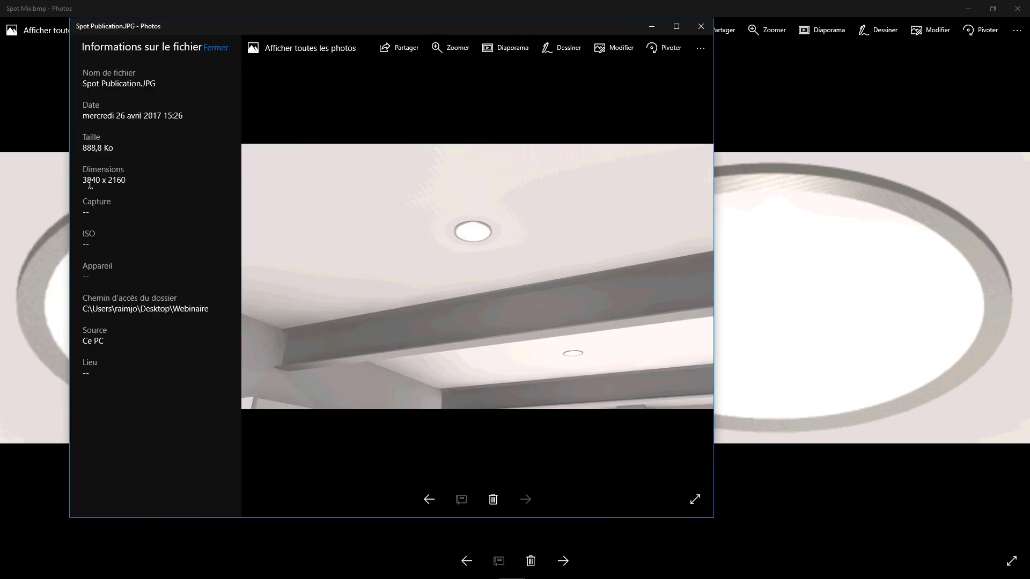
drag(82, 181, 126, 181)
drag(274, 27, 251, 13)
click(677, 11)
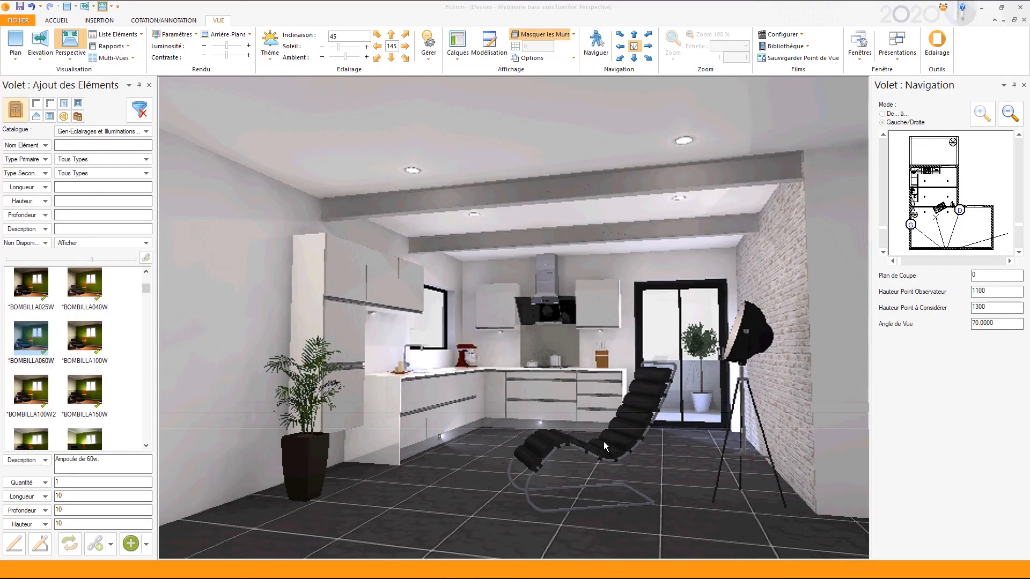
- Open the floor (Sol) colour from the perspective's colour and material editing and set the colour source to Couleurs du Catalogue
click(604, 442)
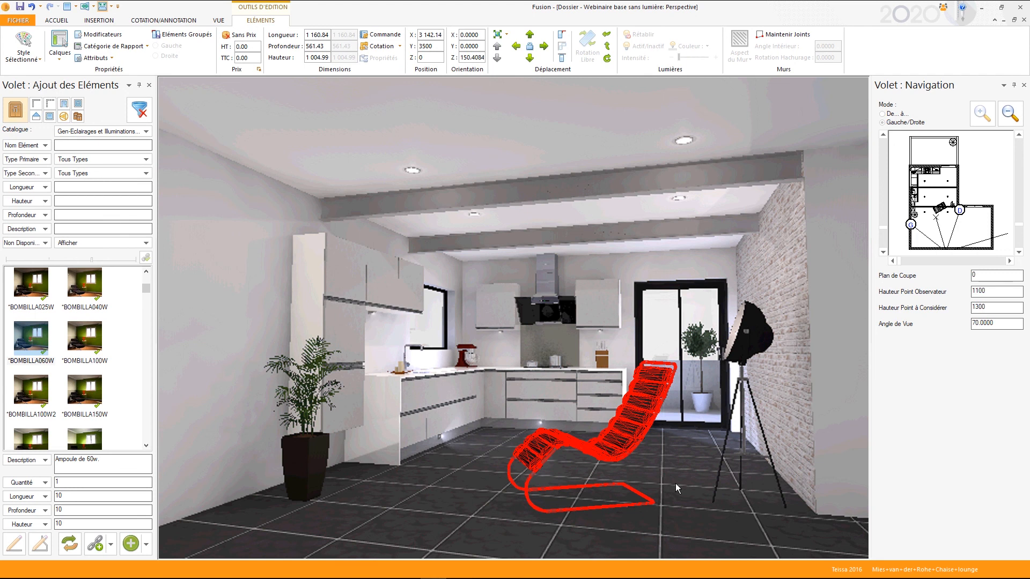
right_click(674, 484)
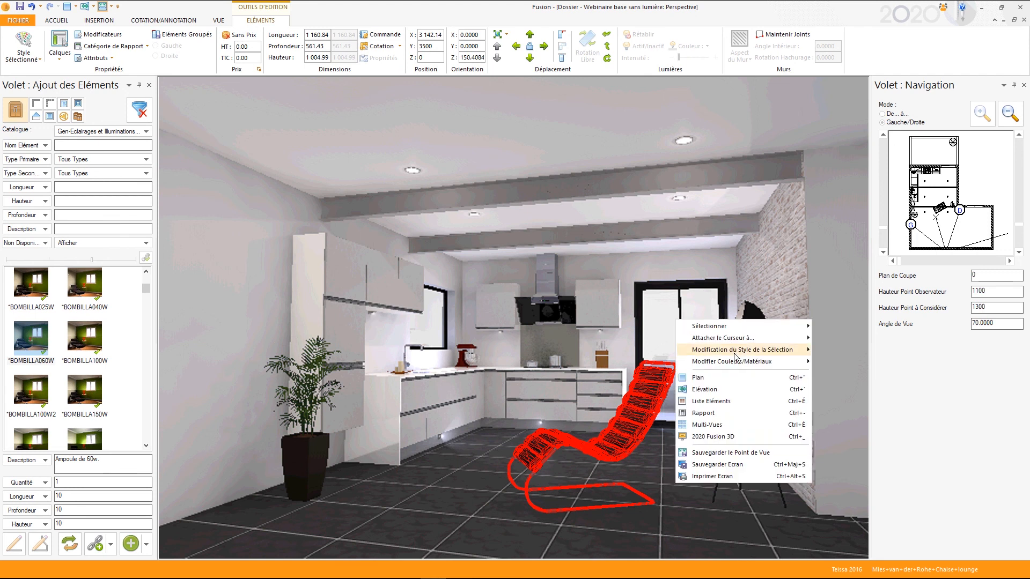
mouse_move(732, 363)
click(854, 366)
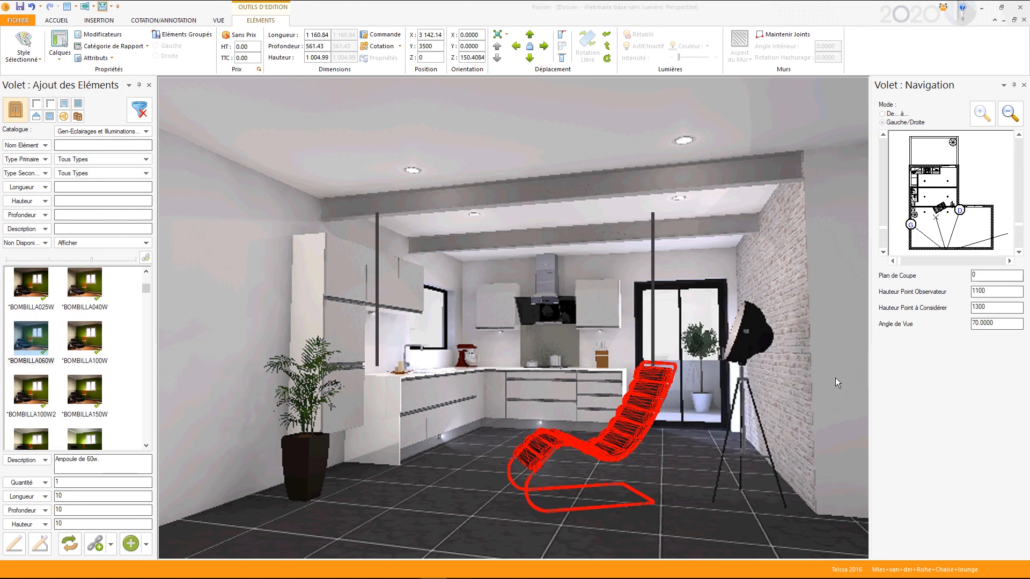
double_click(603, 246)
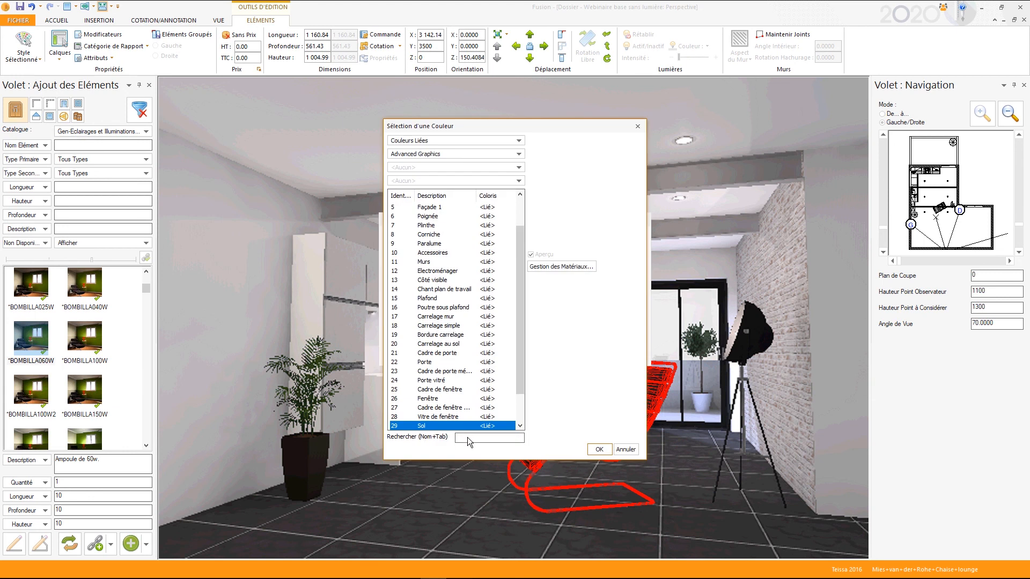
click(452, 140)
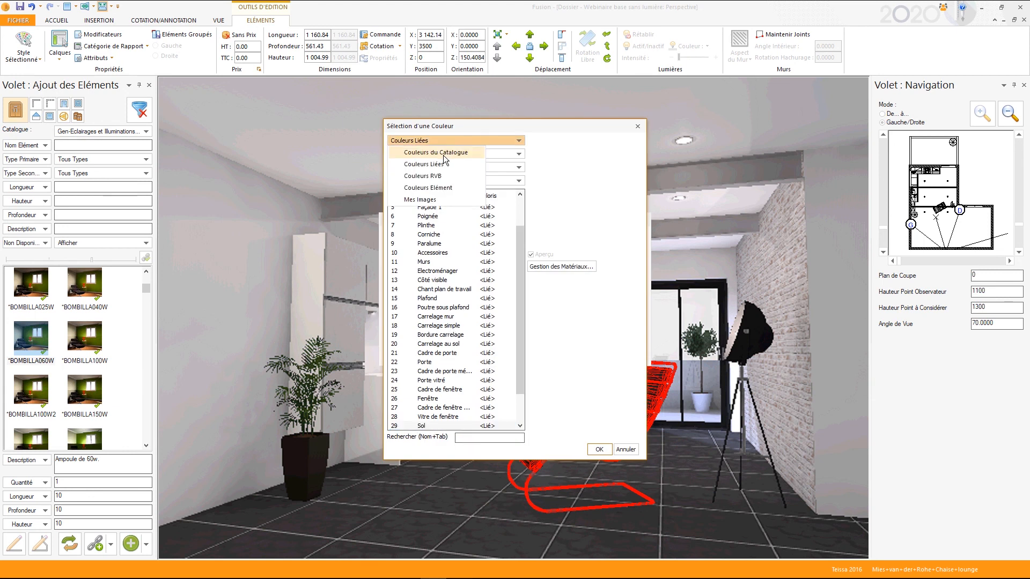
click(429, 154)
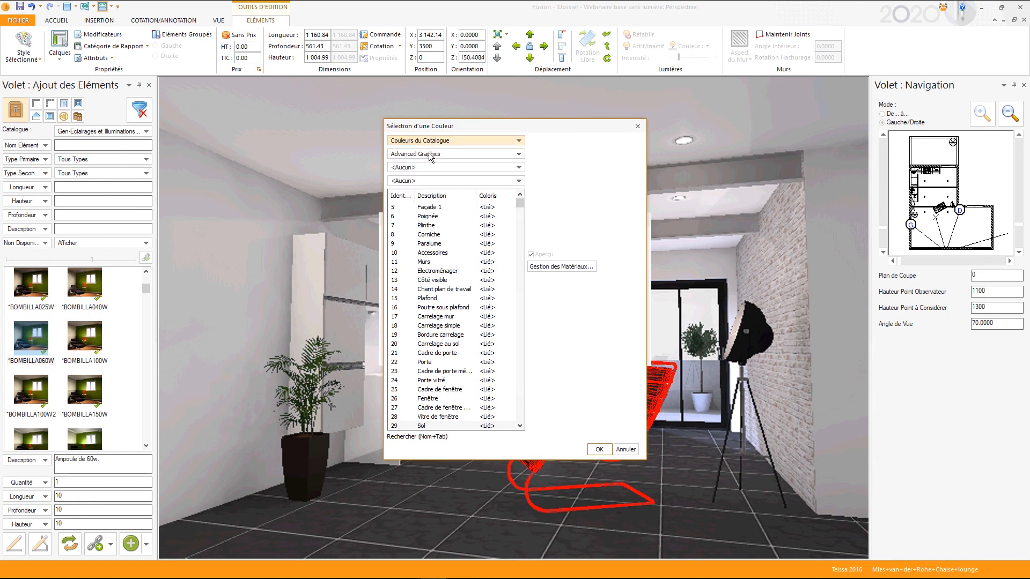
- Search the Advanced Graphics colours for "blanc", assign 82 Blanc brillant to the floor and rerender the perspective
click(480, 439)
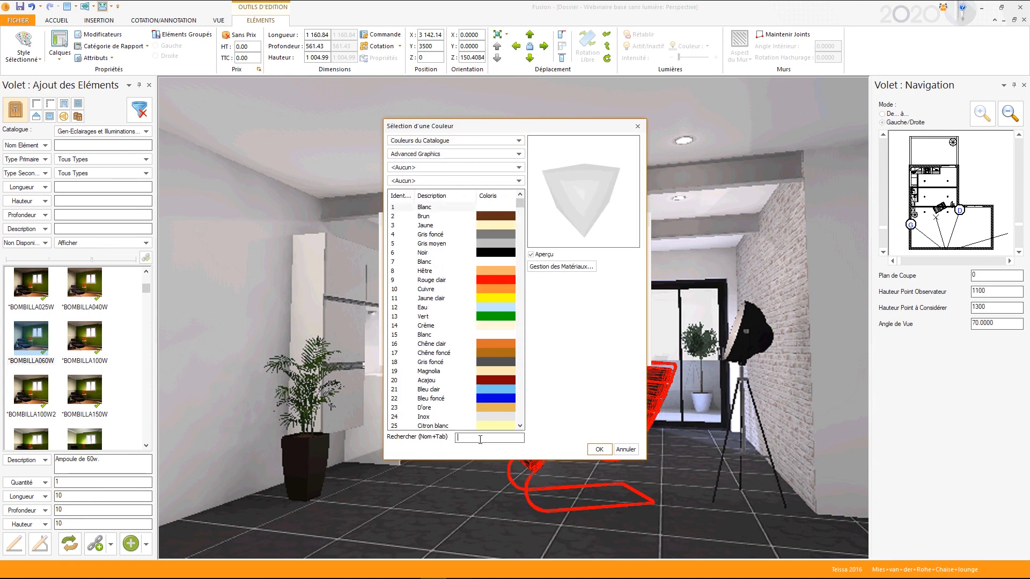
text(blanc)
key(Tab)
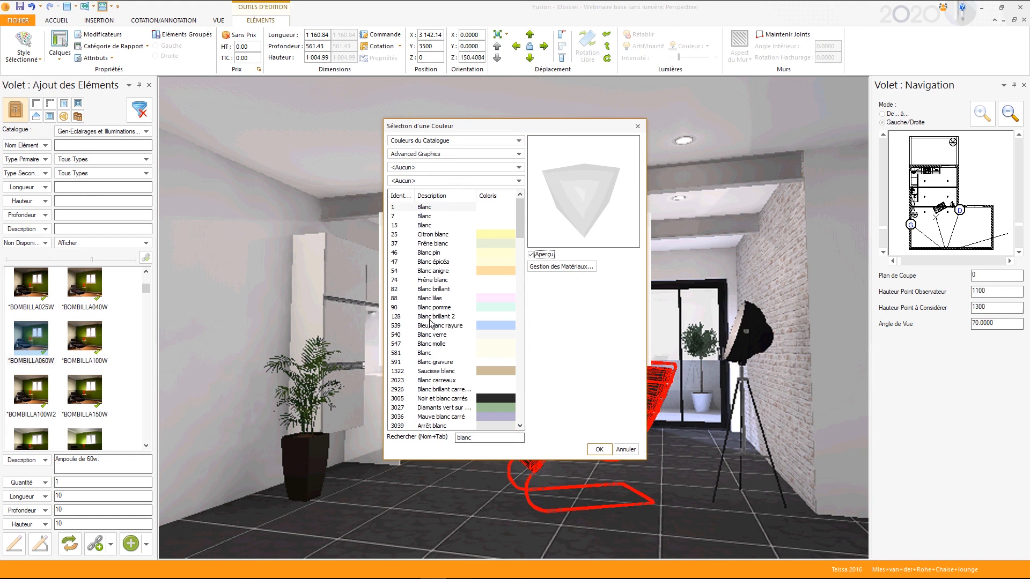
click(433, 290)
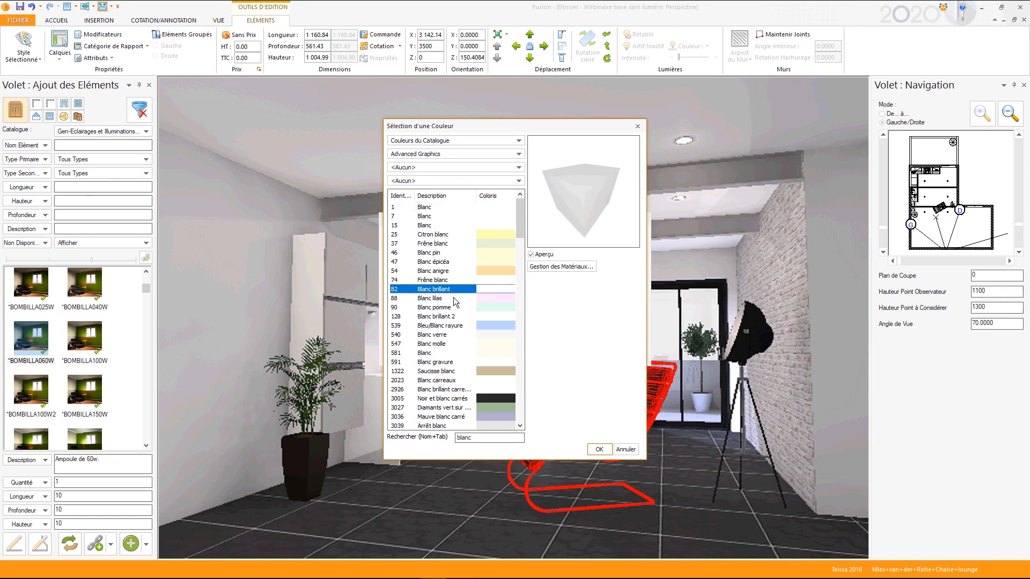
click(599, 449)
click(601, 356)
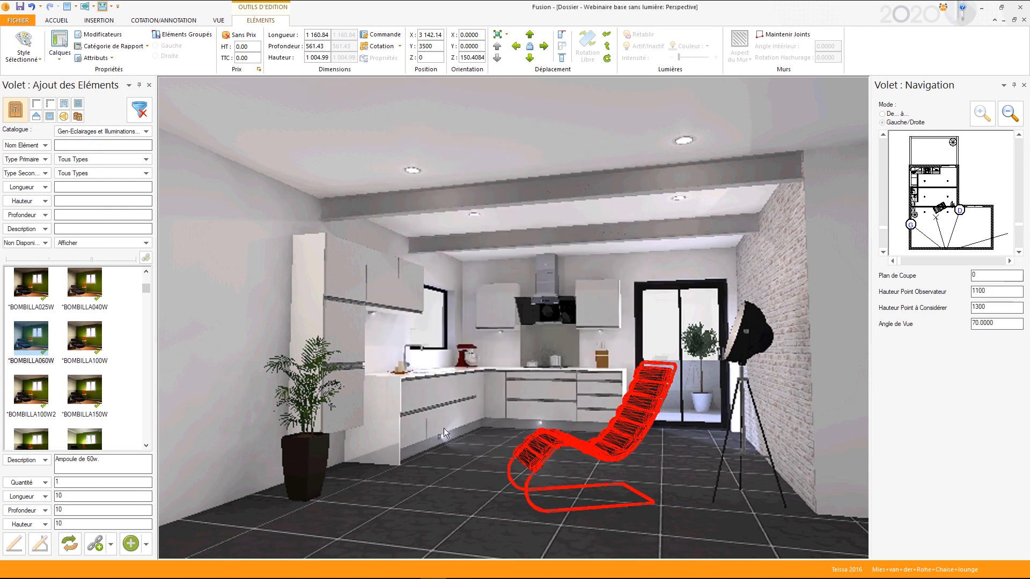
click(453, 478)
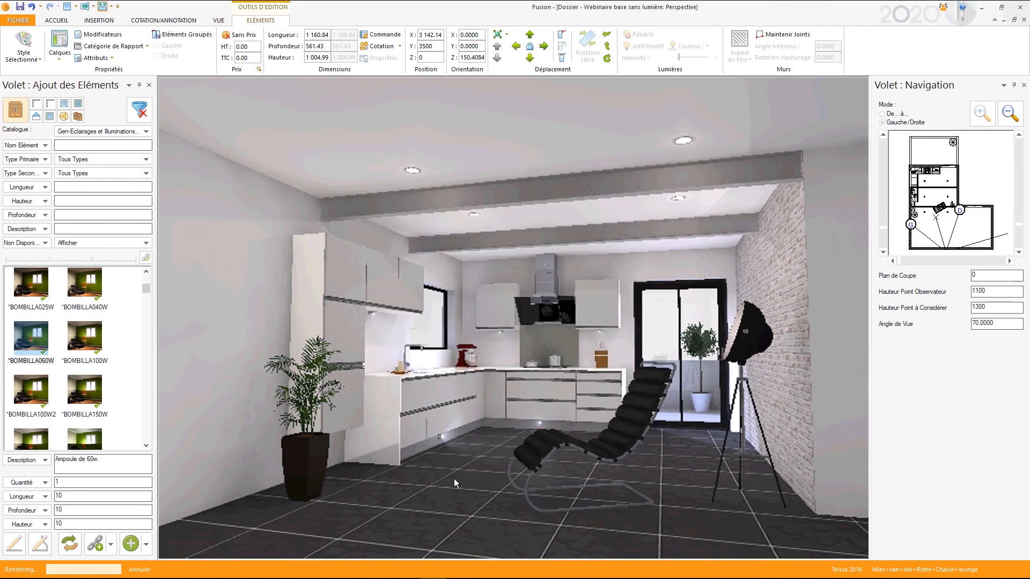
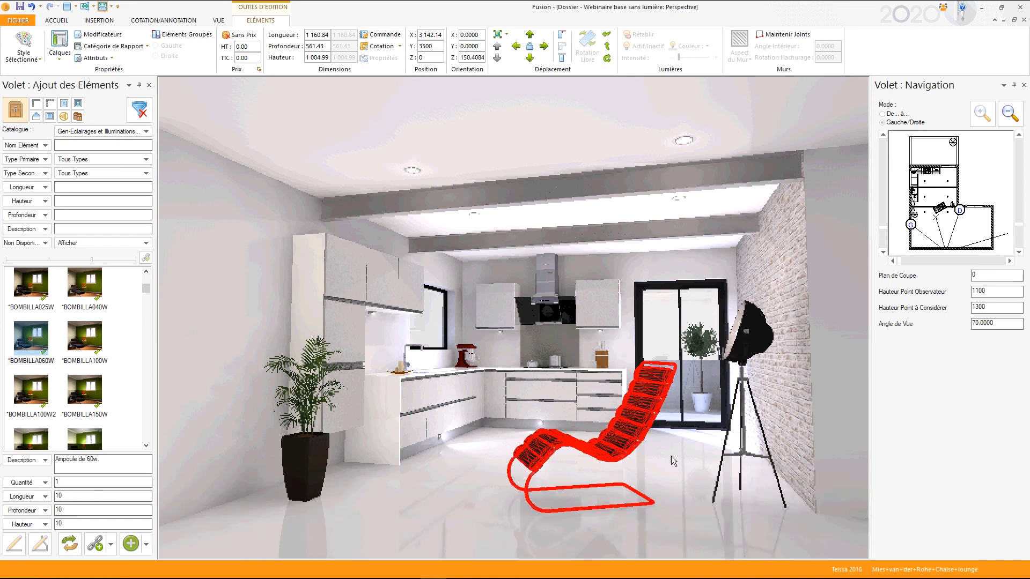
- Deselect the chaise longue and review the Standard and Artistique render presets without choosing one
click(677, 491)
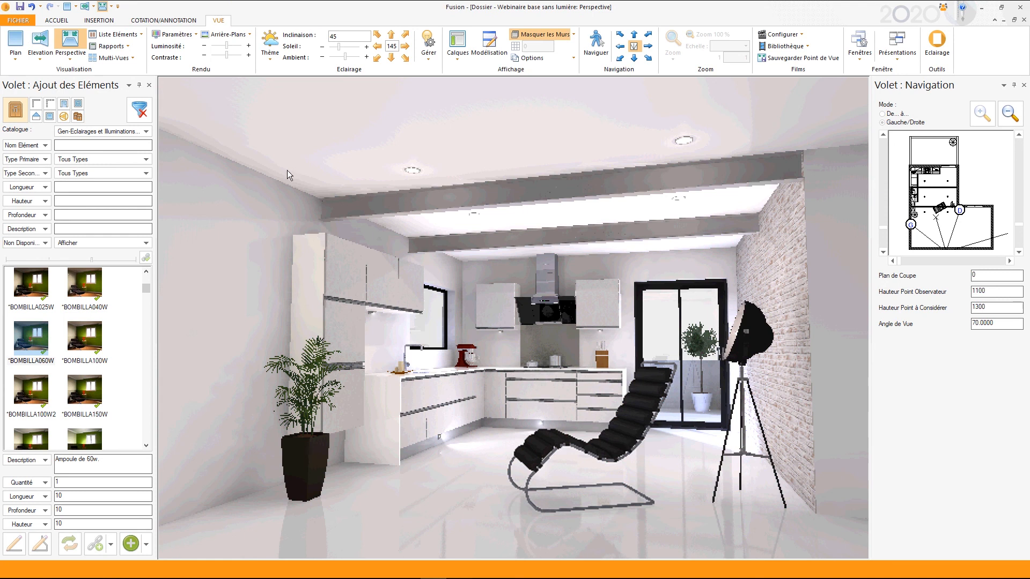
click(173, 34)
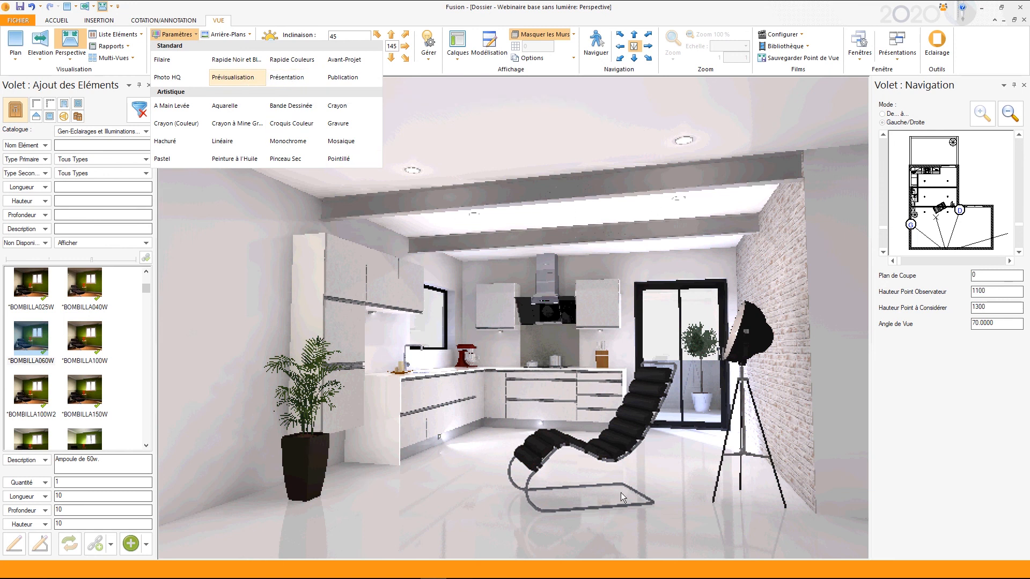
click(662, 471)
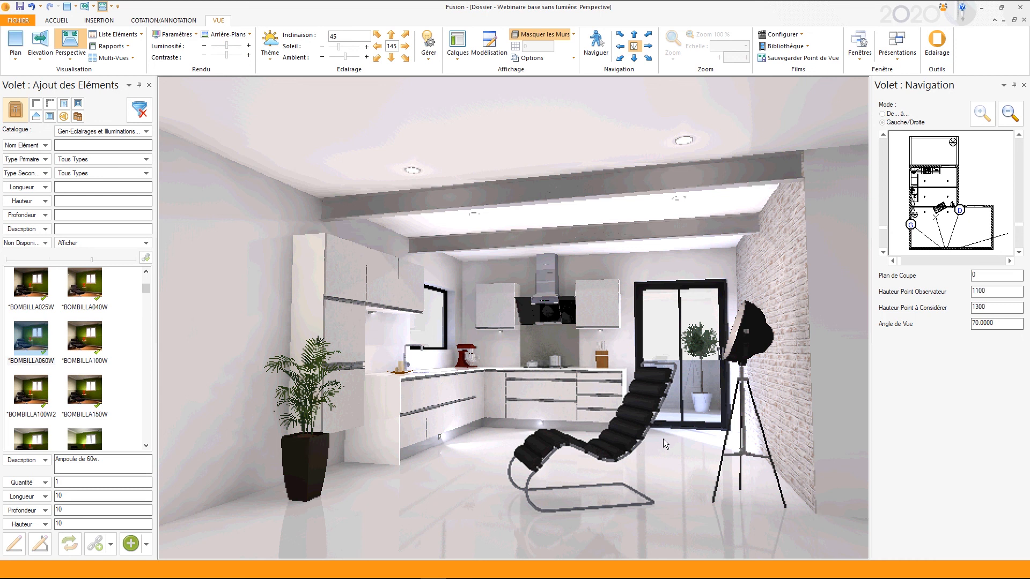
- Select the 60 W bulb in the tripod lamp and pick its *BOMBILLA060W entry under Aucune Zone Définie in the light management
click(741, 332)
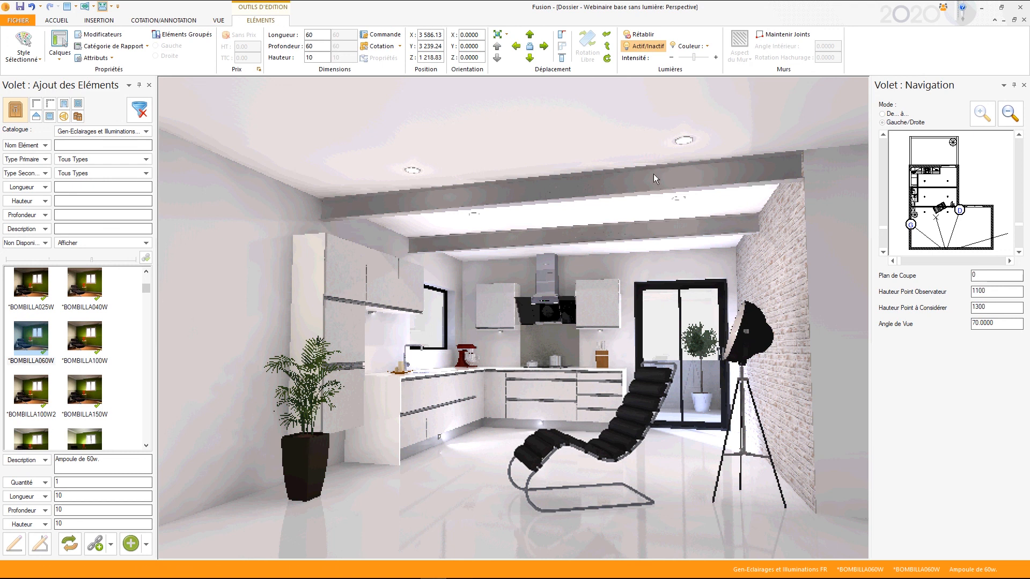
click(218, 20)
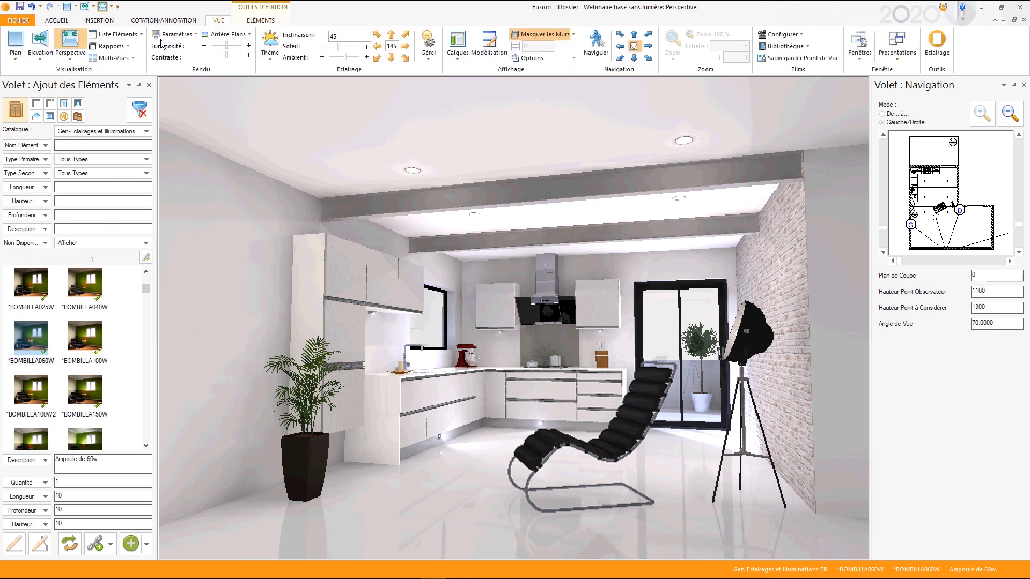
click(433, 55)
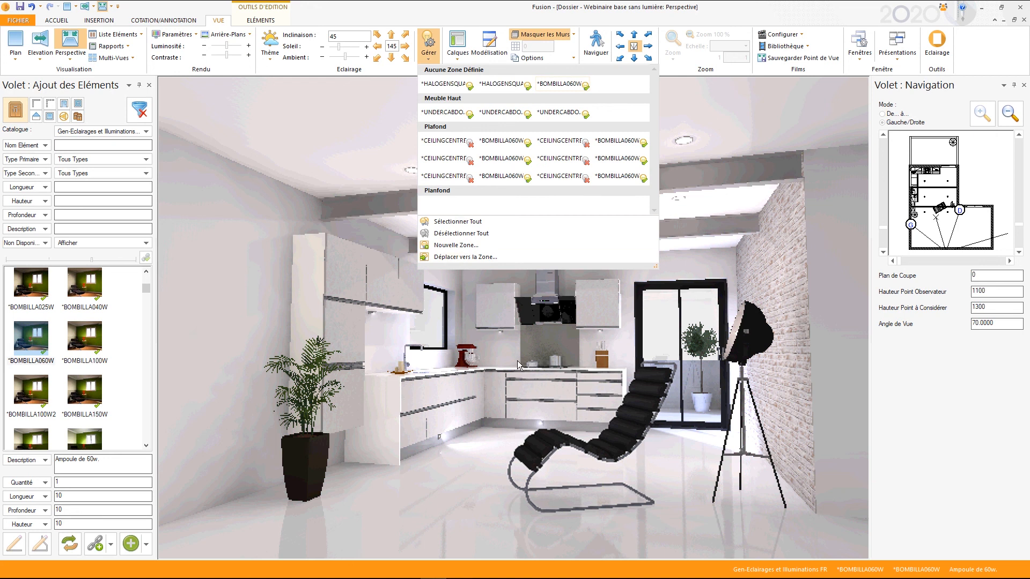
click(559, 84)
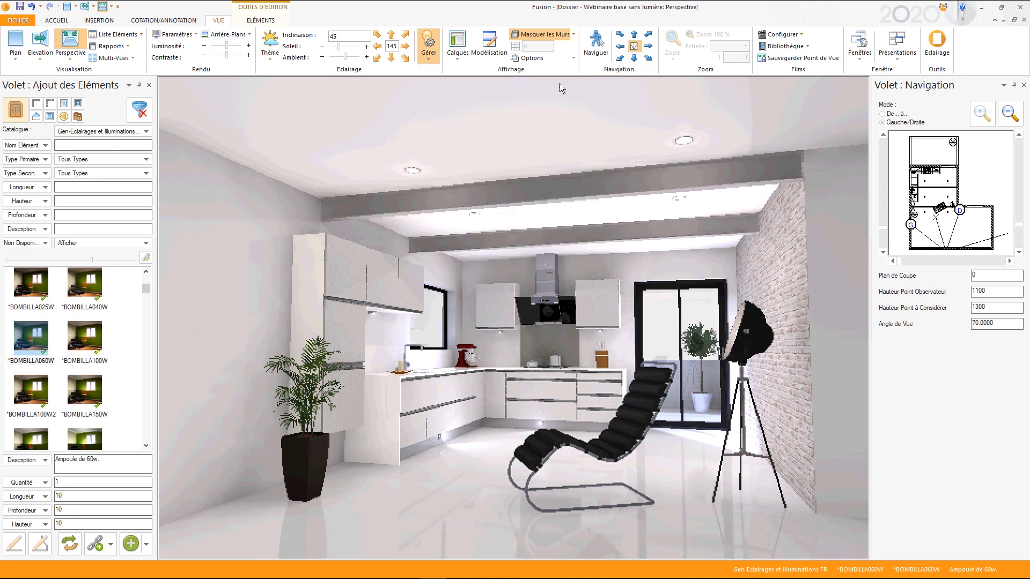
- Stop the running render, set the tripod lamp bulb's light colour to pale yellow and leave the bulb selection
click(260, 21)
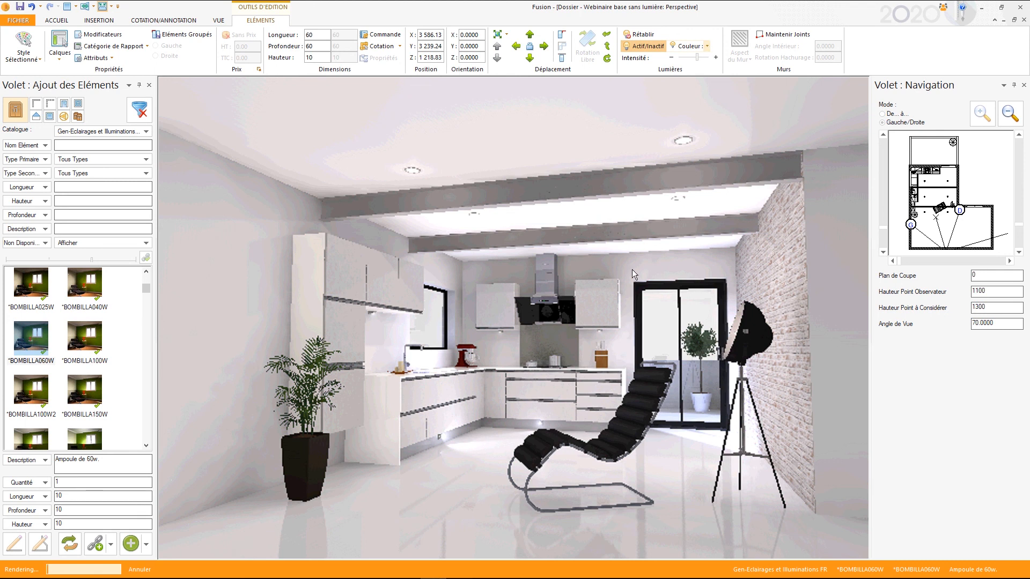
click(520, 356)
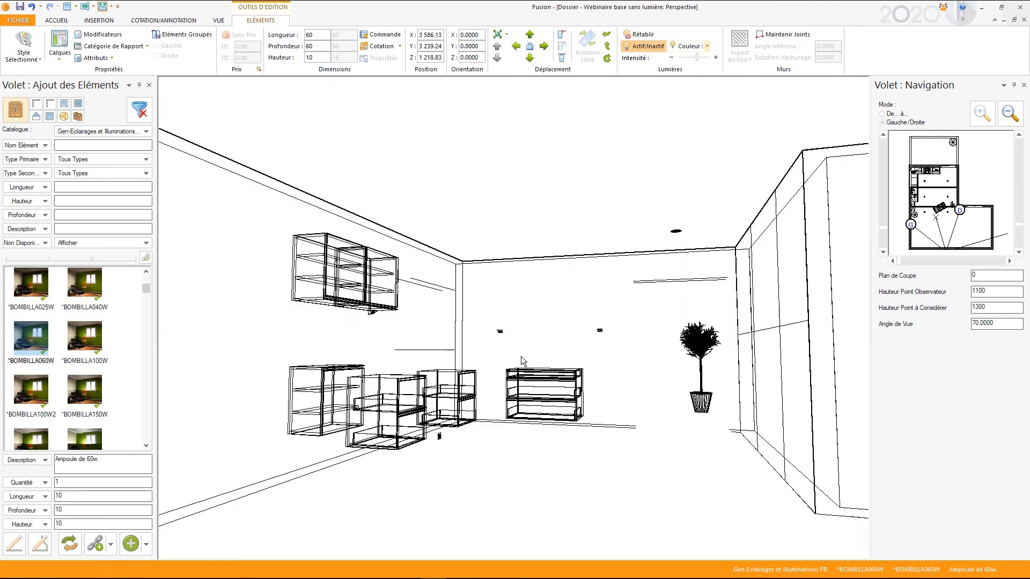
click(699, 46)
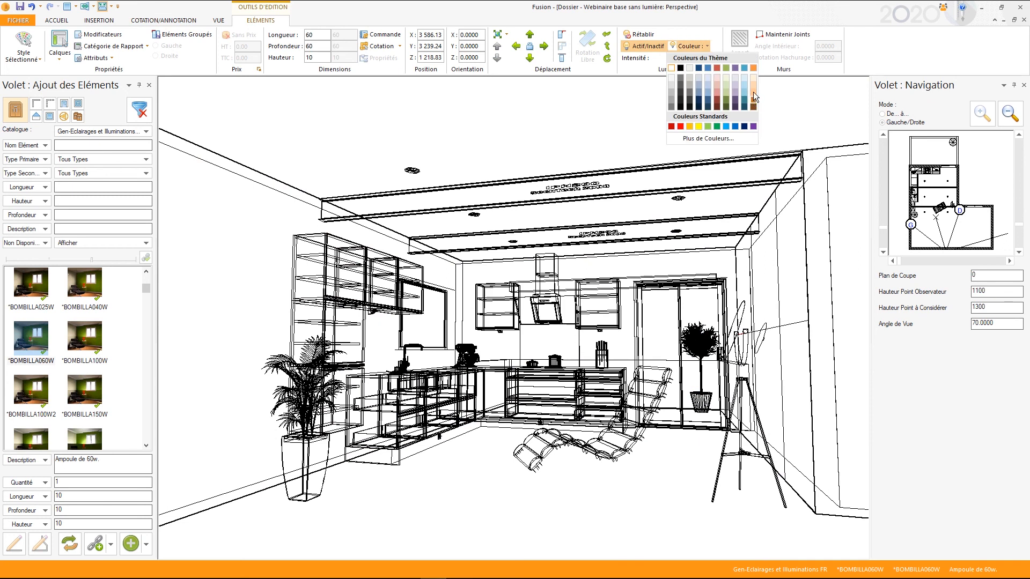
click(705, 138)
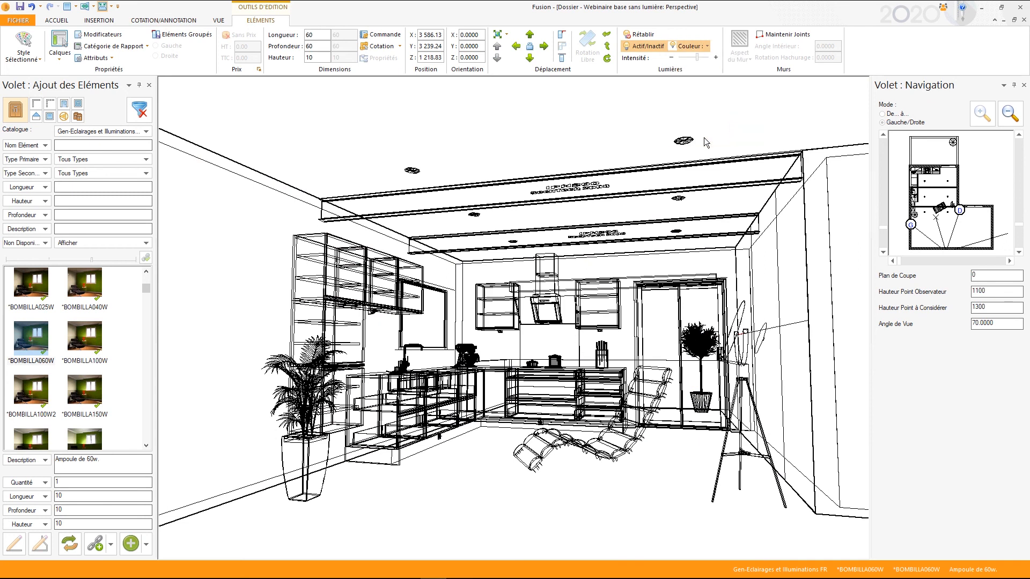
click(504, 311)
click(500, 304)
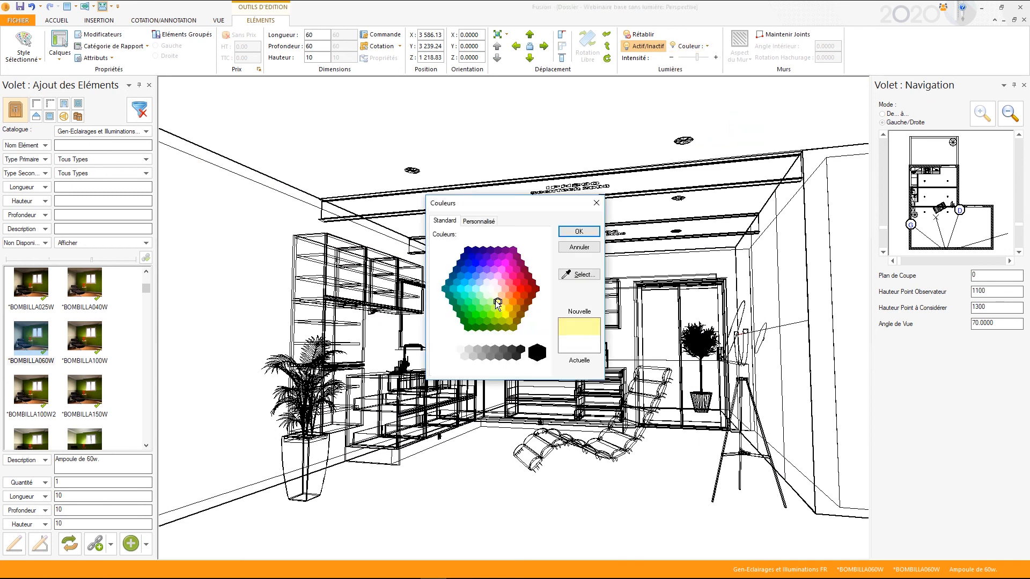
click(579, 232)
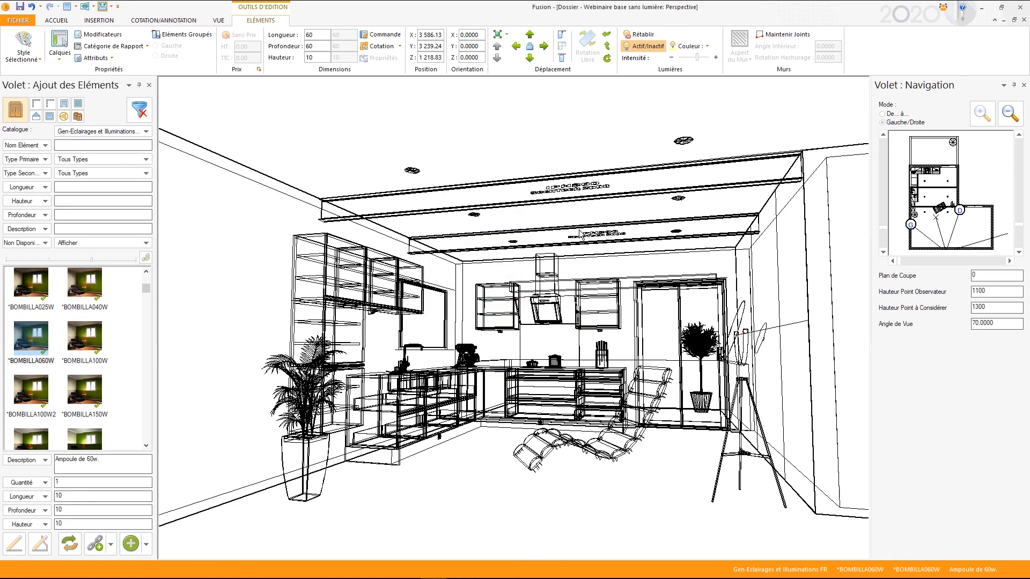
click(668, 452)
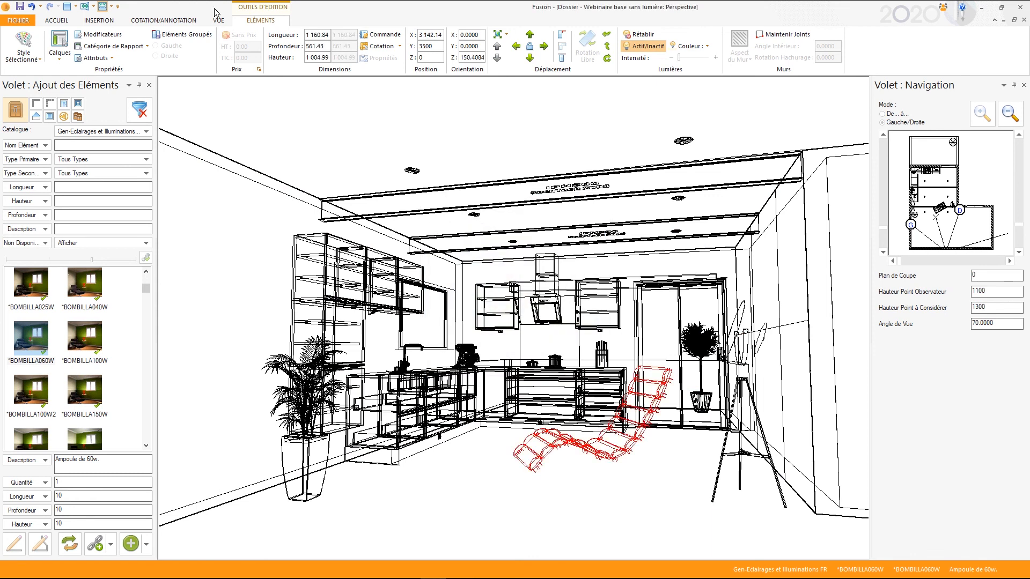
- Render the kitchen perspective with the Présentation preset
click(218, 21)
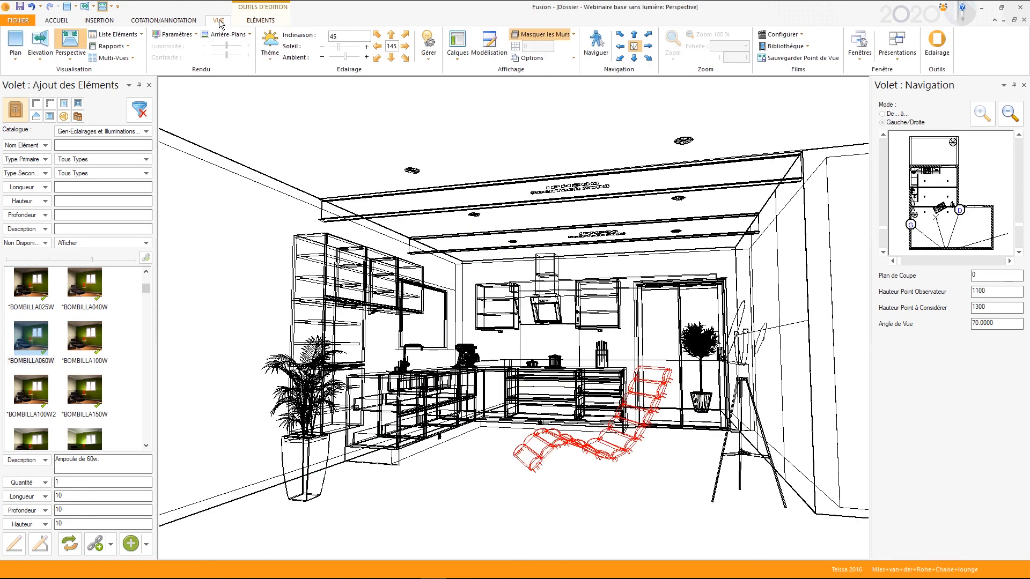
click(192, 35)
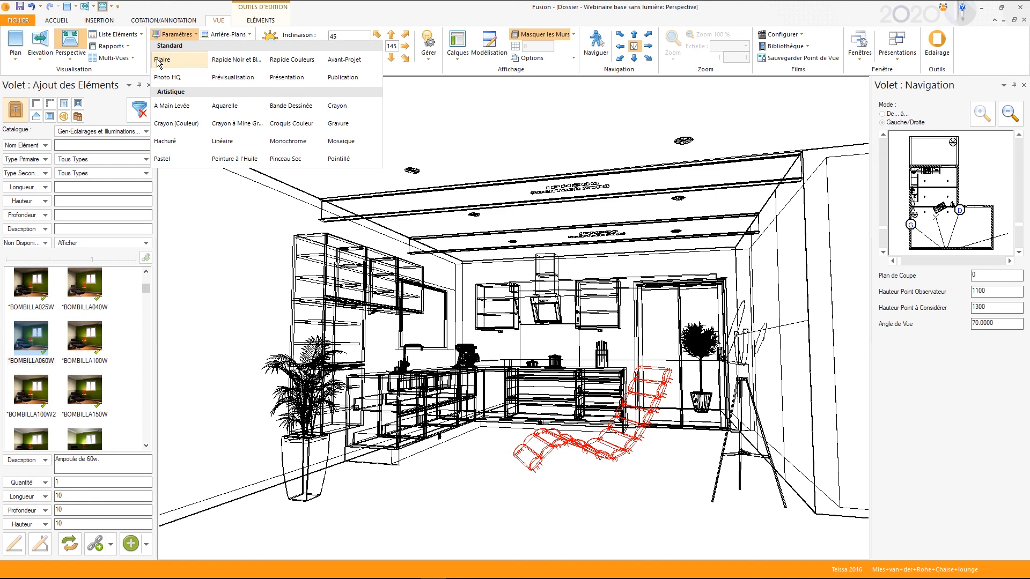
click(287, 78)
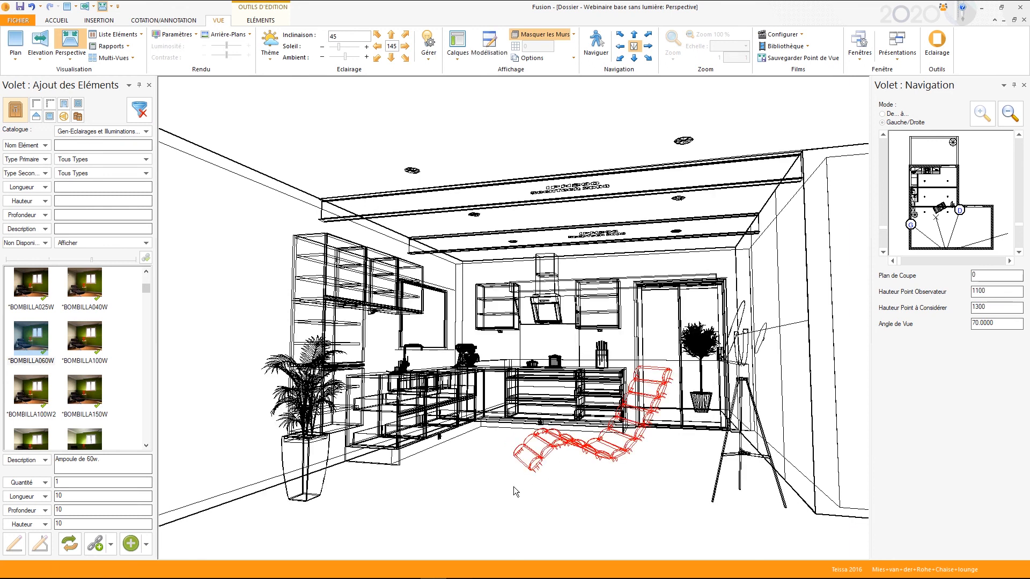
- Deselect the chaise longue and review the lighting themes and the light management zones without changing them
click(464, 488)
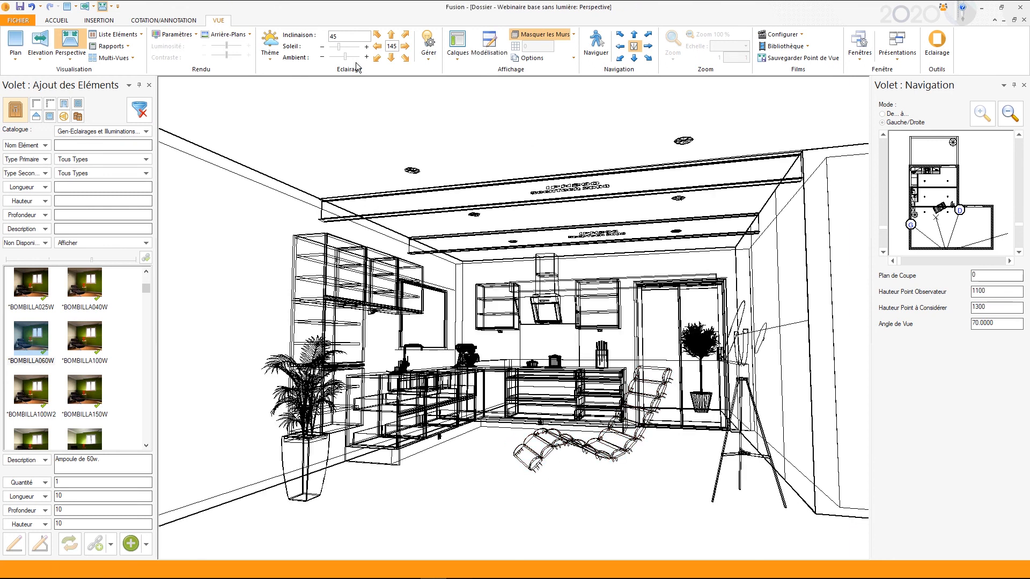
click(269, 51)
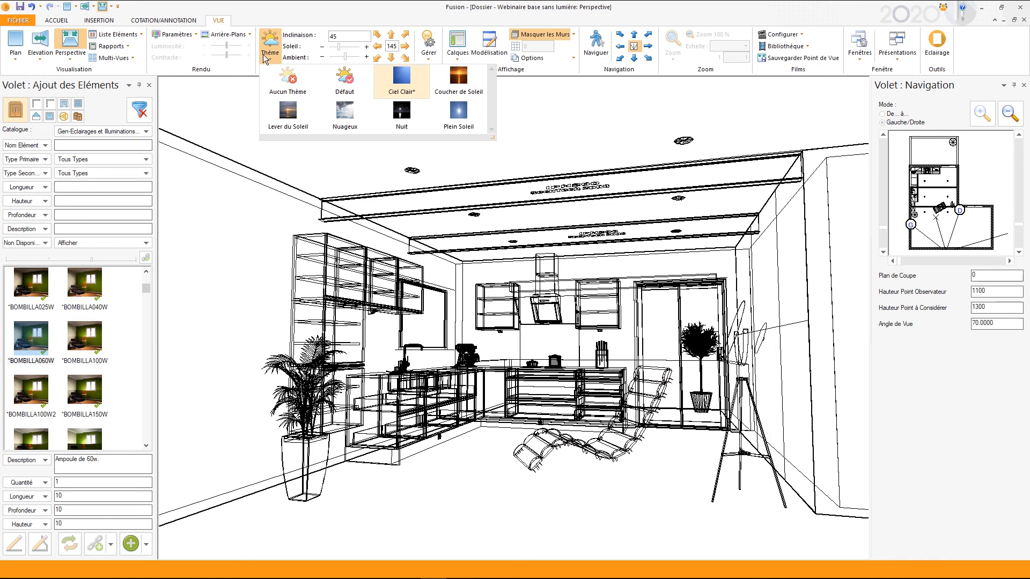
click(425, 51)
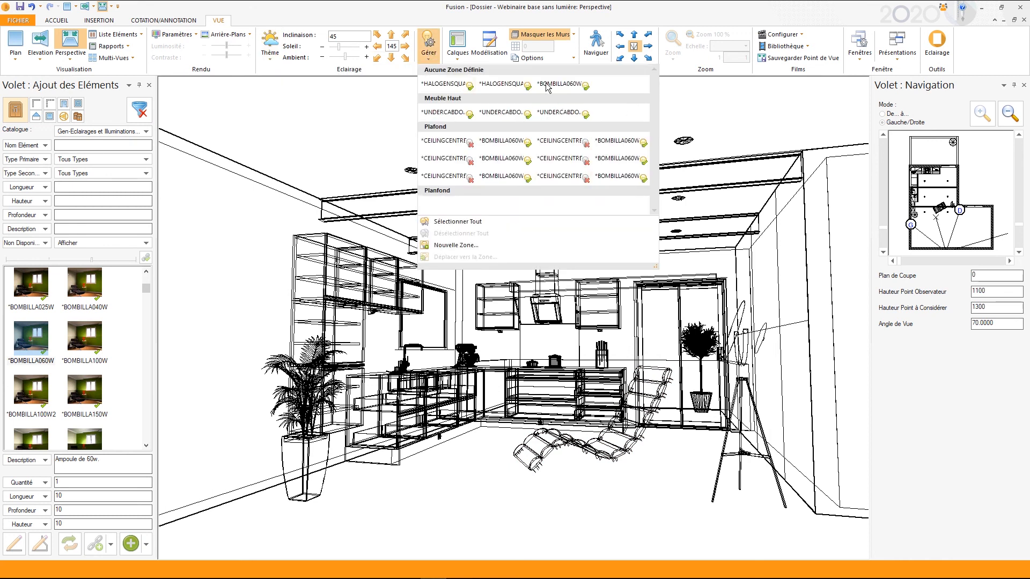
click(460, 48)
click(186, 37)
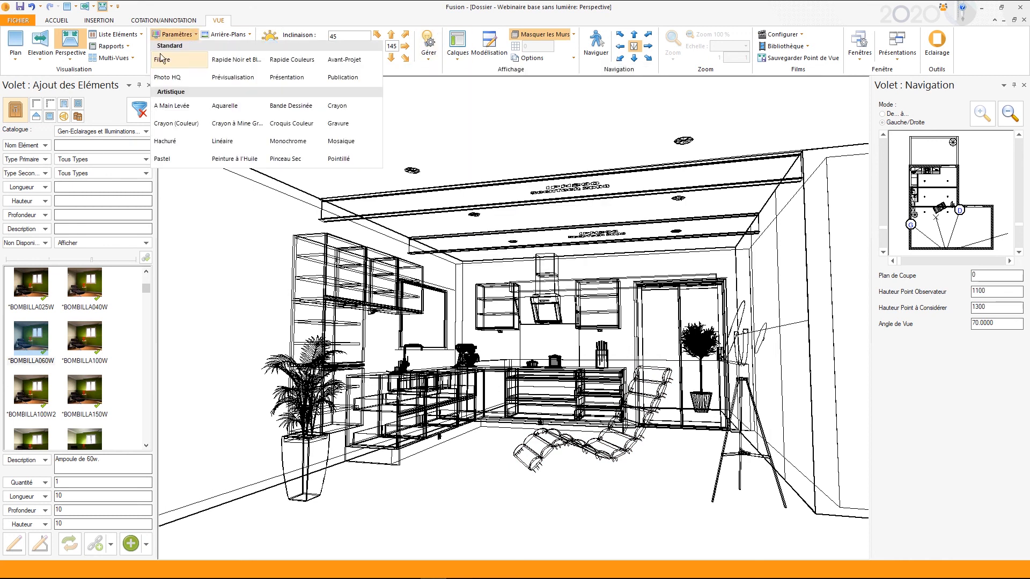
click(286, 79)
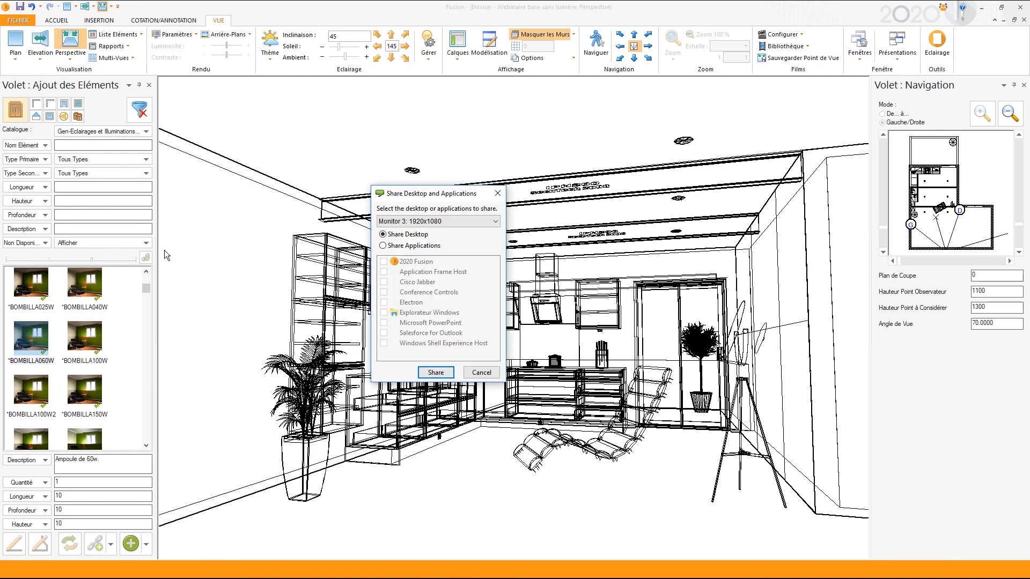
click(441, 221)
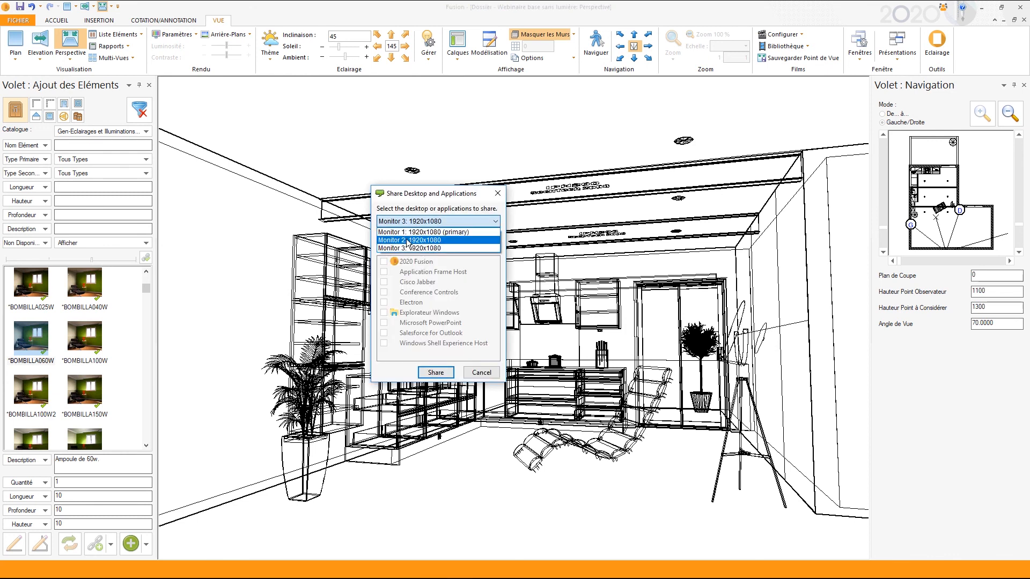
click(480, 373)
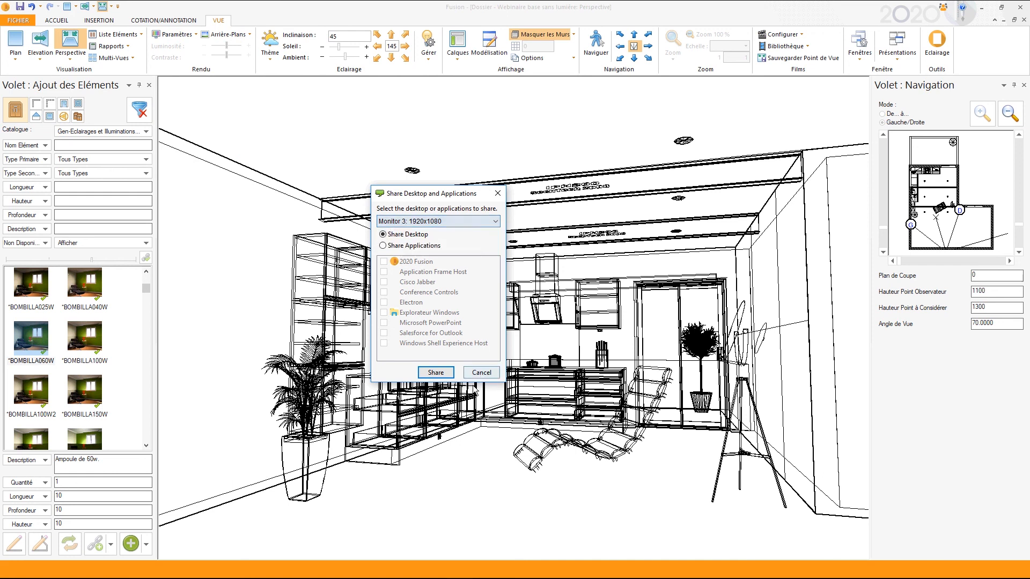
click(476, 377)
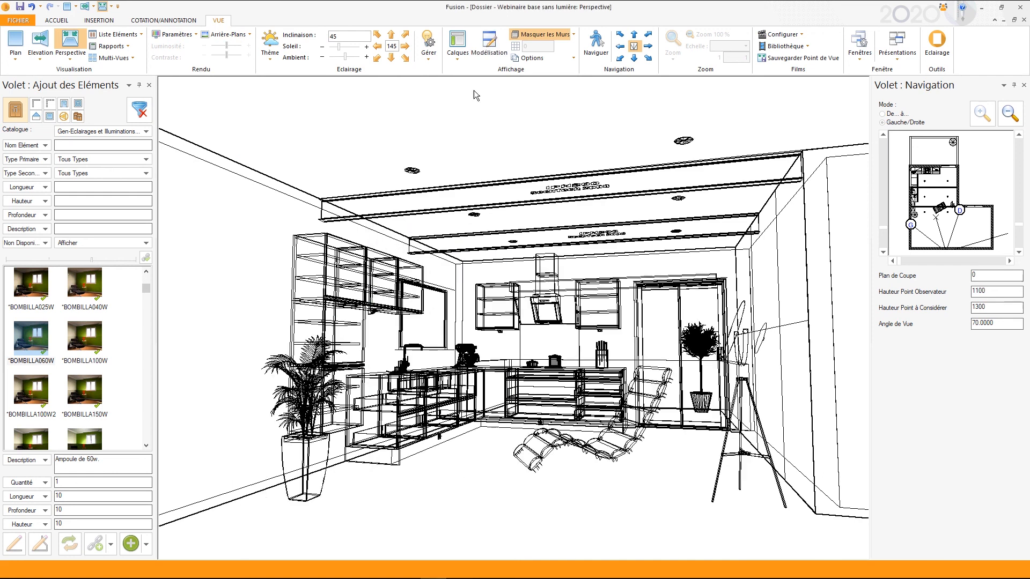
- Render the kitchen perspective with the Présentation preset and switch the desktop sharing to Monitor 2
click(173, 35)
click(297, 78)
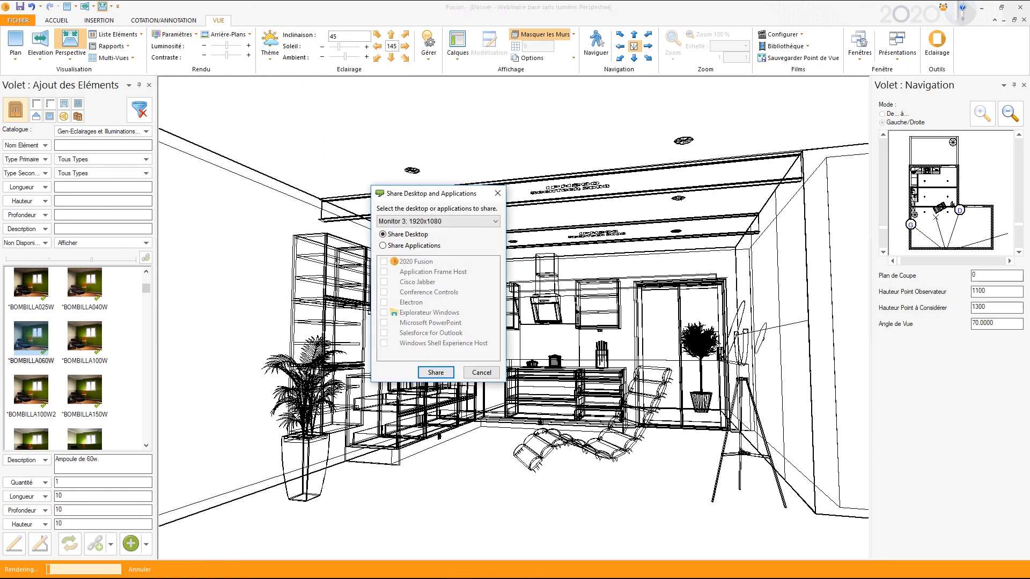
click(411, 221)
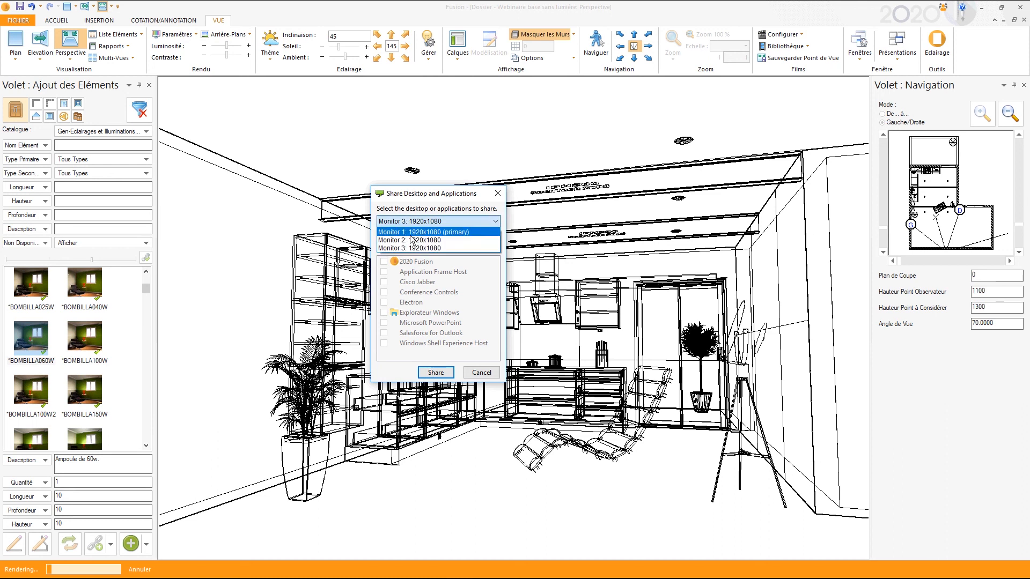
click(412, 239)
click(442, 375)
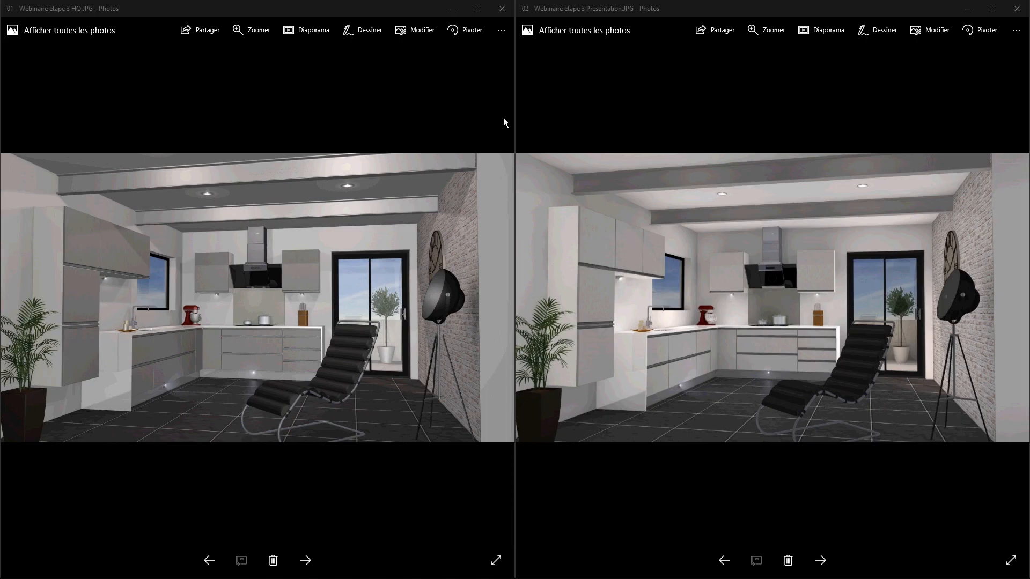
- Advance both photo windows to the etape 4 renders and examine the HQ image's mixer, worktop and hob area up close
click(306, 560)
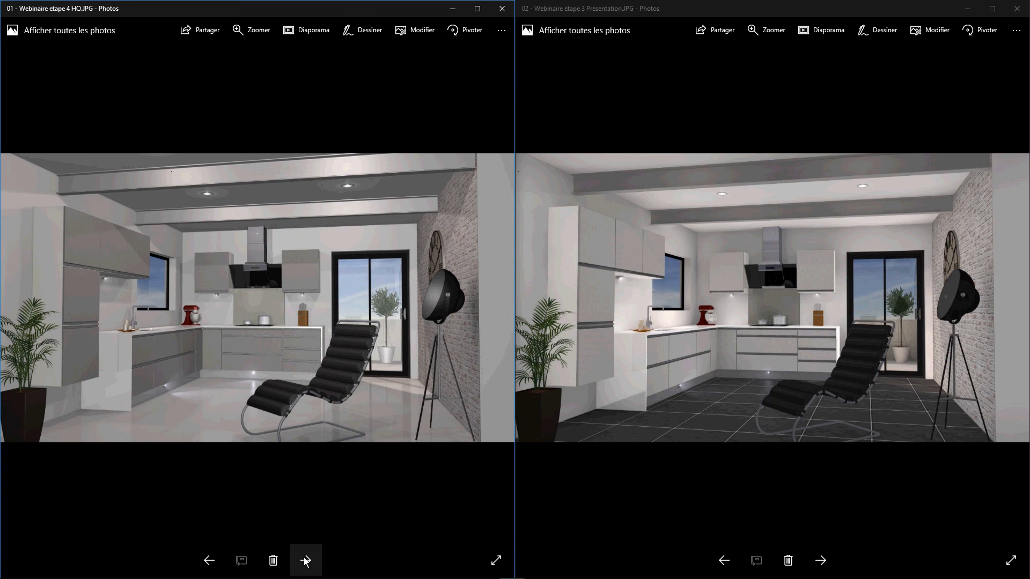
click(821, 561)
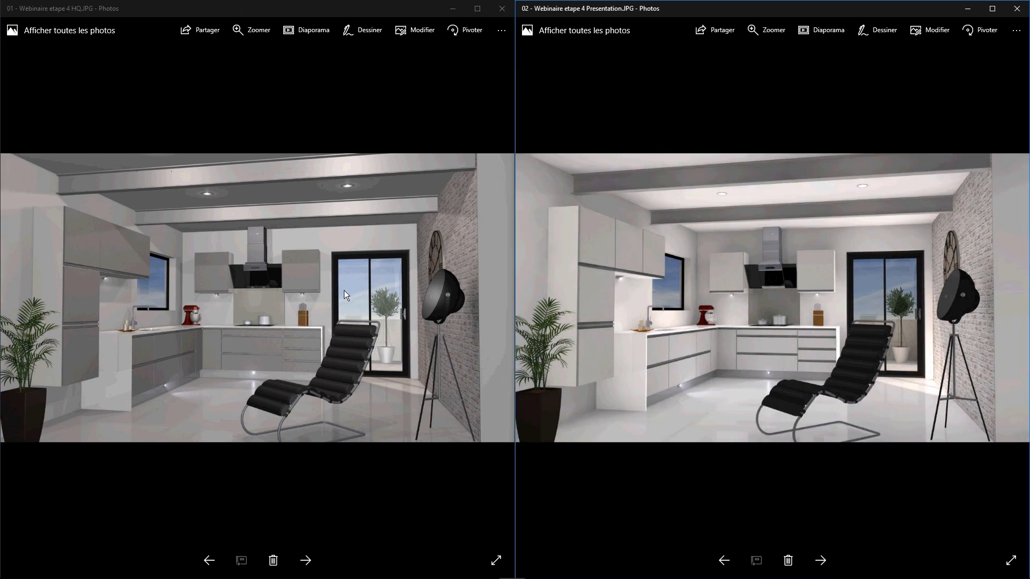
scroll(343, 290, up, 3)
scroll(192, 331, up, 2)
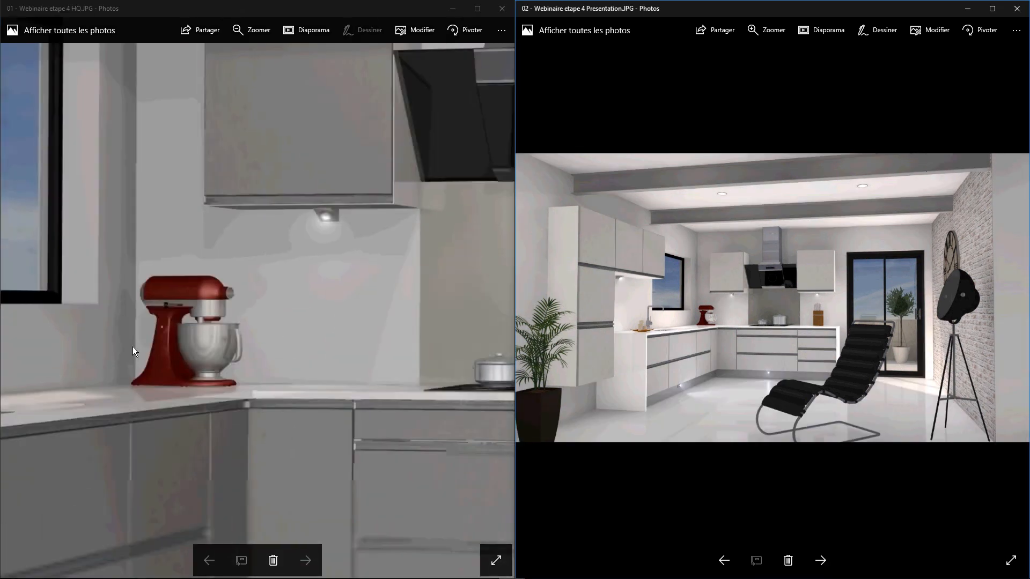
scroll(133, 347, up, 2)
scroll(249, 294, down, 2)
scroll(346, 372, up, 3)
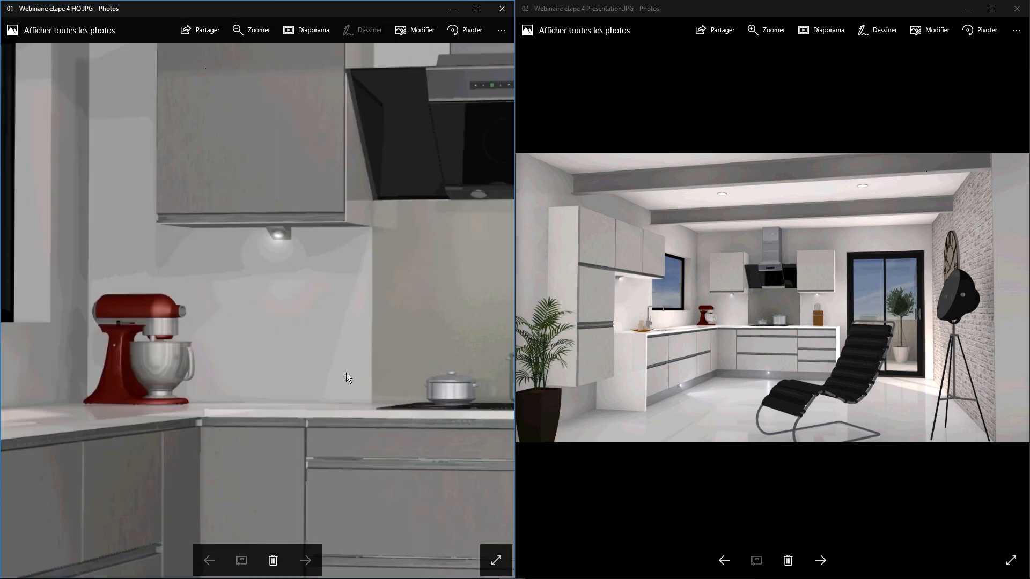
drag(346, 372, 1, 273)
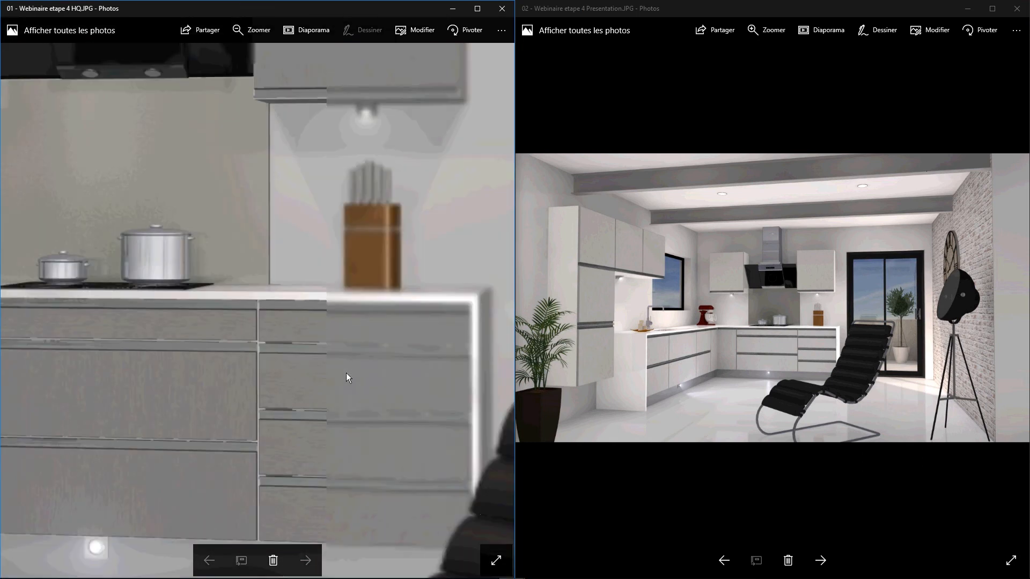
- Check the etape 4 HQ image's dimensions in its file information and close the information
click(502, 30)
click(443, 144)
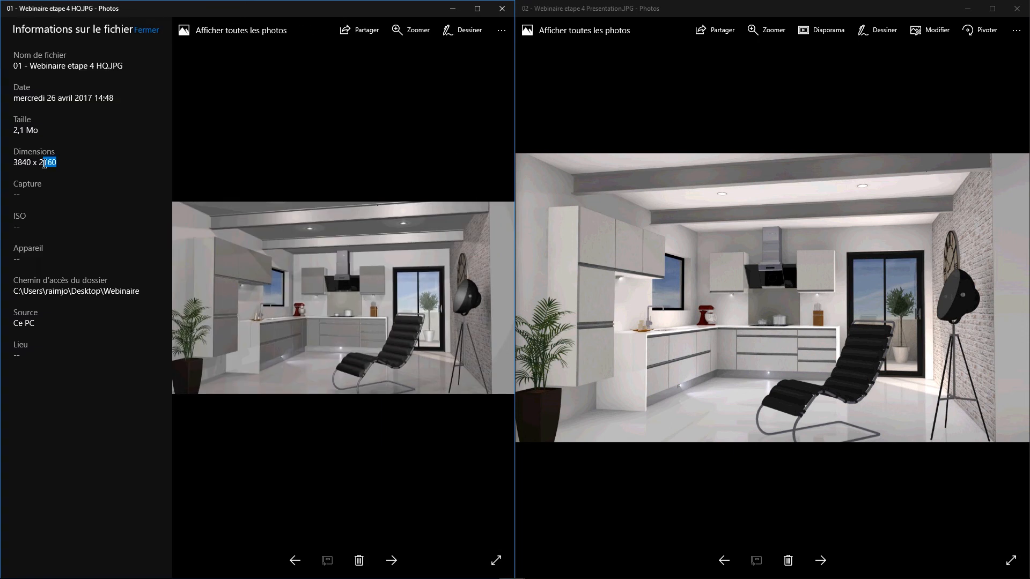
click(152, 30)
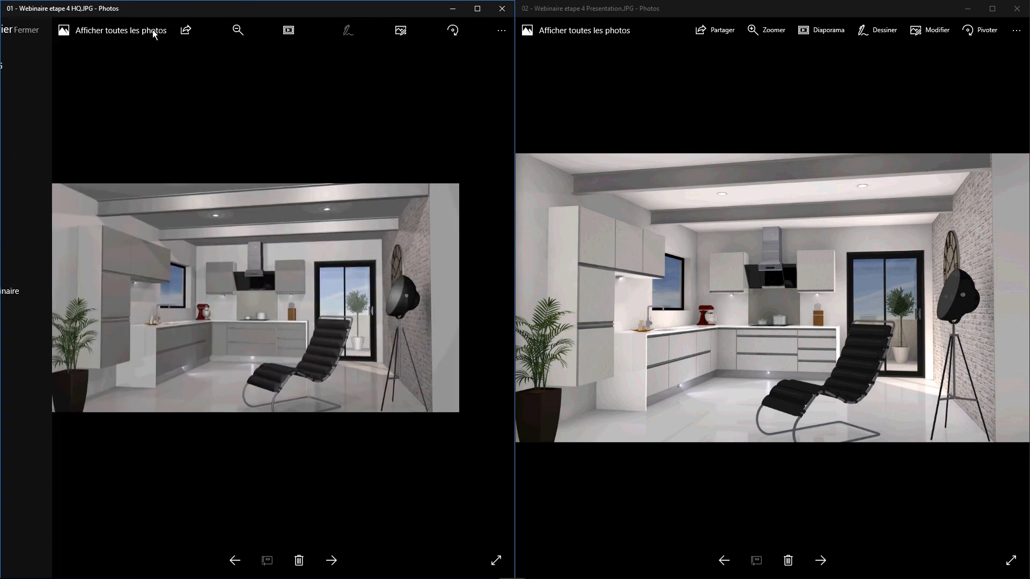
- Inspect the etape 4 HQ render enlarged, return to the full image and advance to the following HQ image
scroll(287, 346, up, 5)
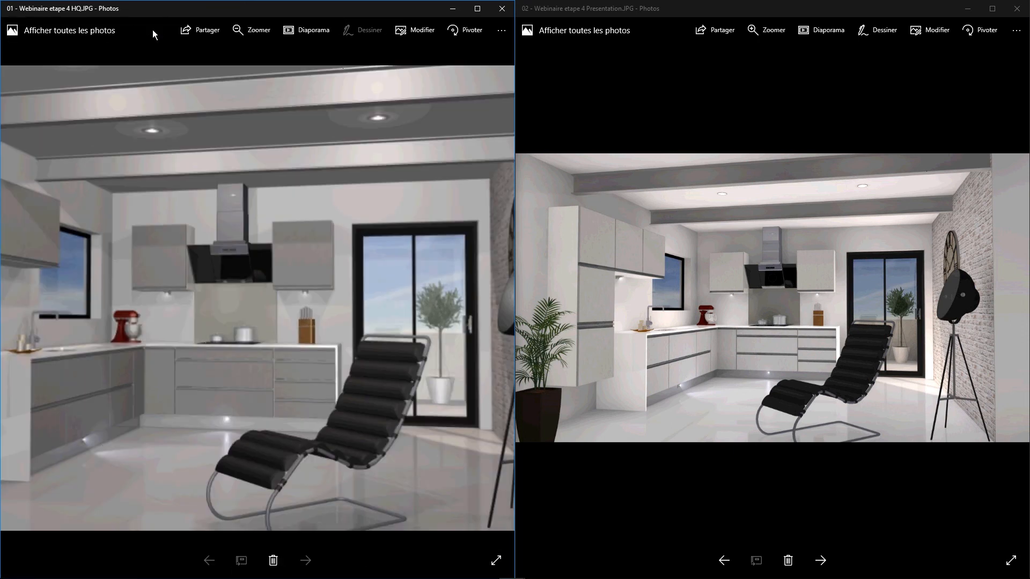
drag(287, 346, 381, 295)
scroll(313, 277, down, 3)
scroll(313, 277, down, 3)
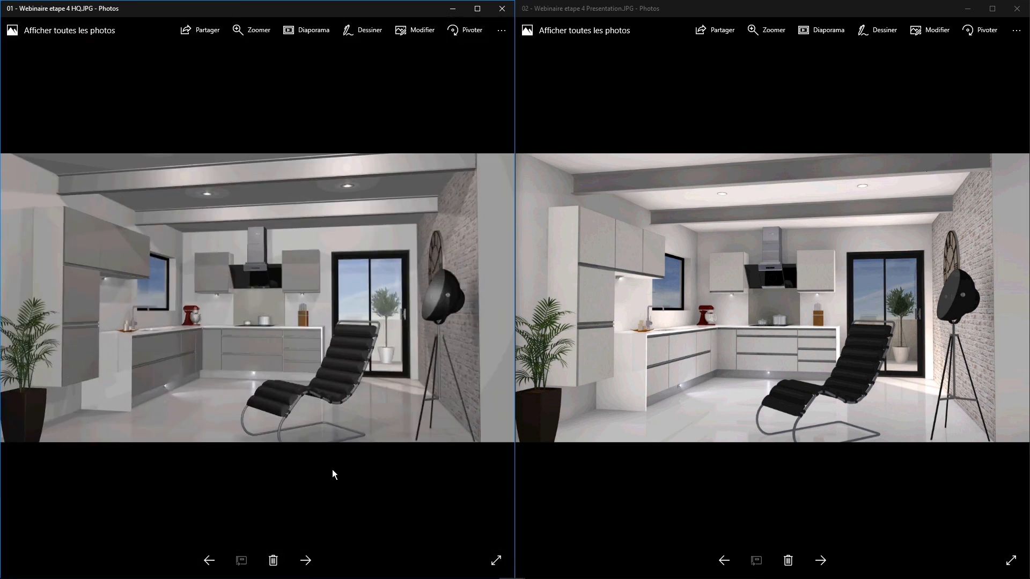
click(306, 560)
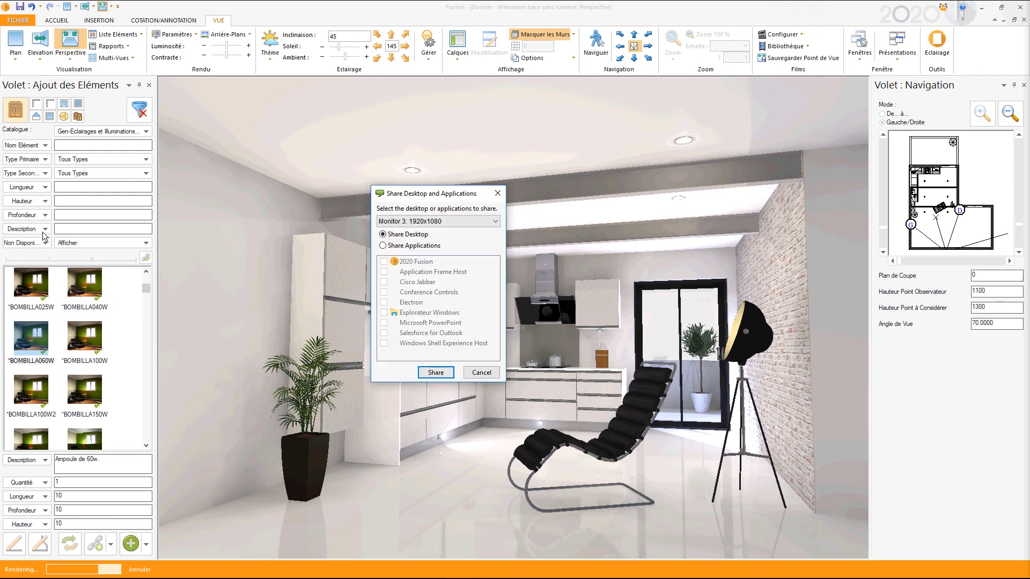
- Share the Monitor 2 desktop again to present the photo viewer while the render runs
click(395, 223)
click(408, 240)
click(436, 373)
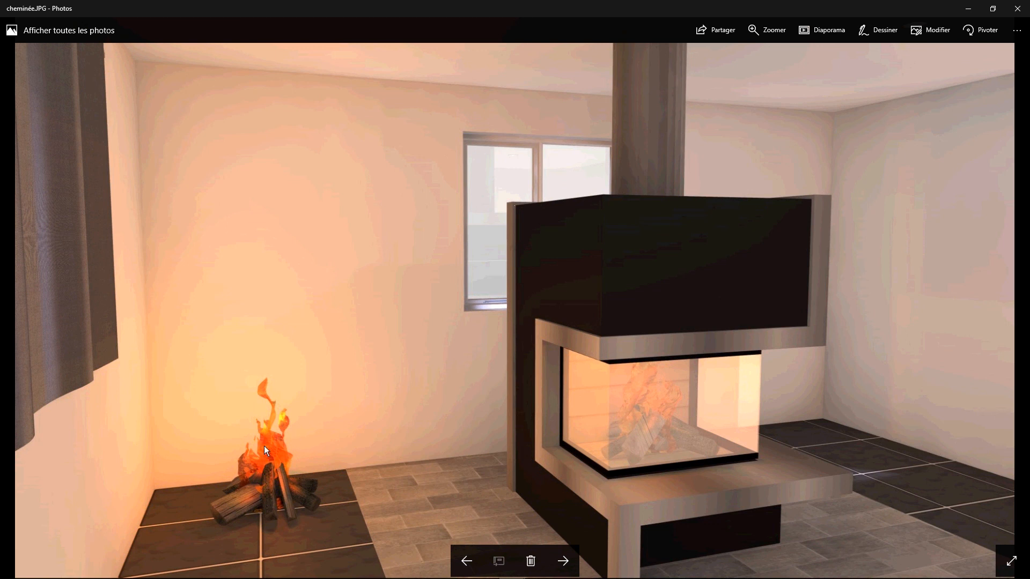
- Examine the open fire's glow in cheminée.JPG up close and go back to the etape 5 Presentation image
ctrl+scroll(429, 415, up, 2)
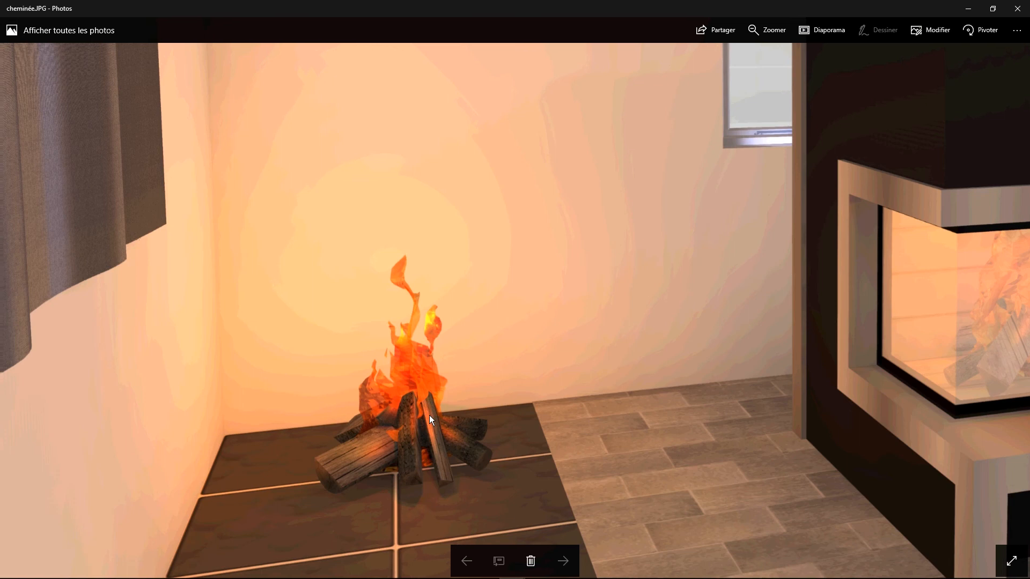
ctrl+scroll(361, 428, up, 2)
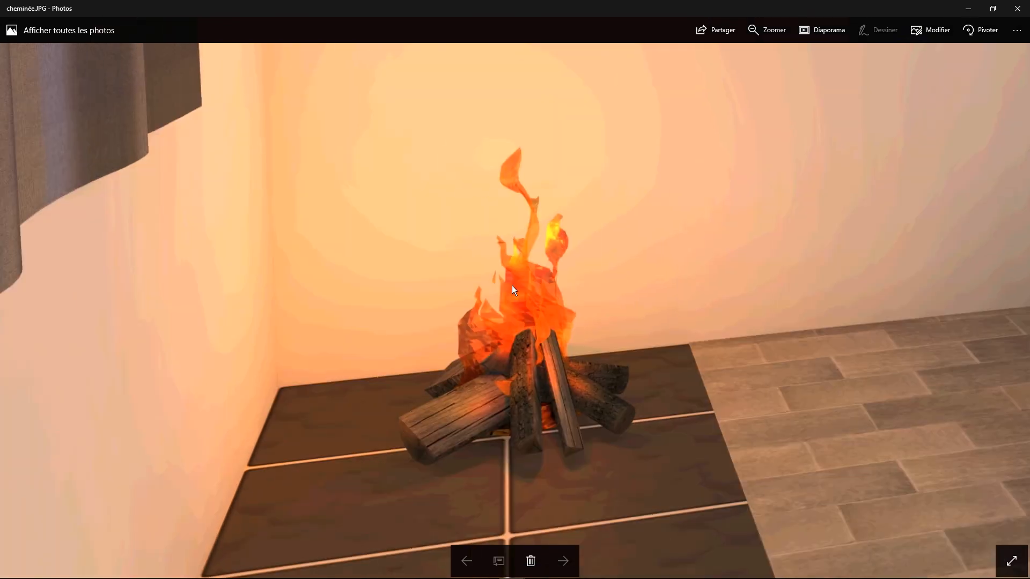
ctrl+scroll(565, 311, down, 4)
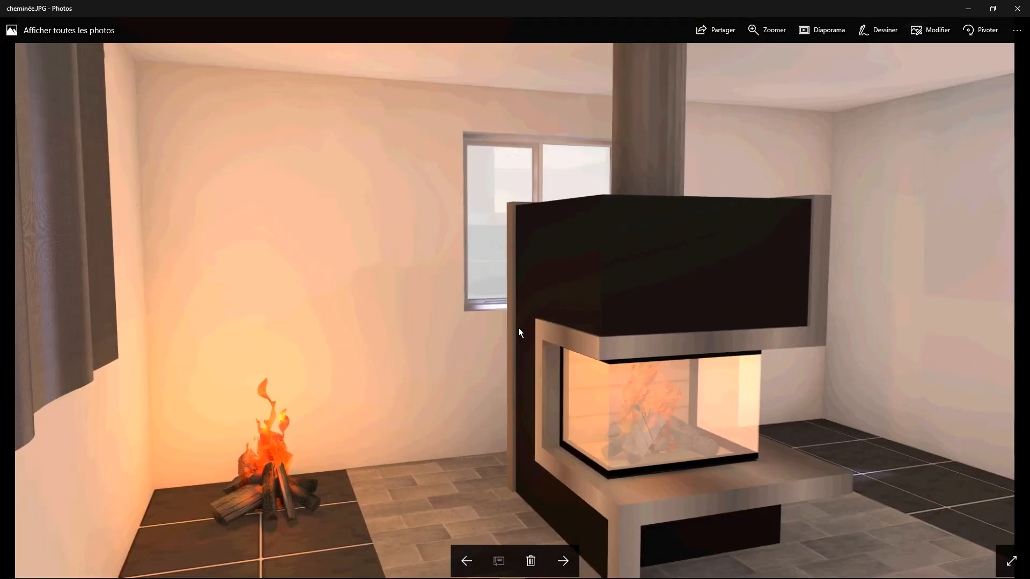
click(466, 562)
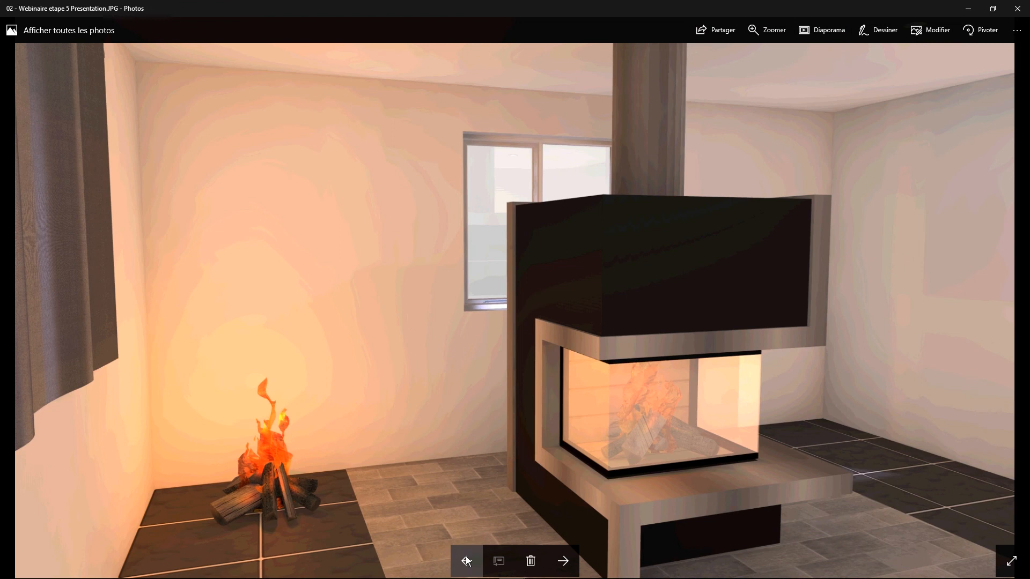